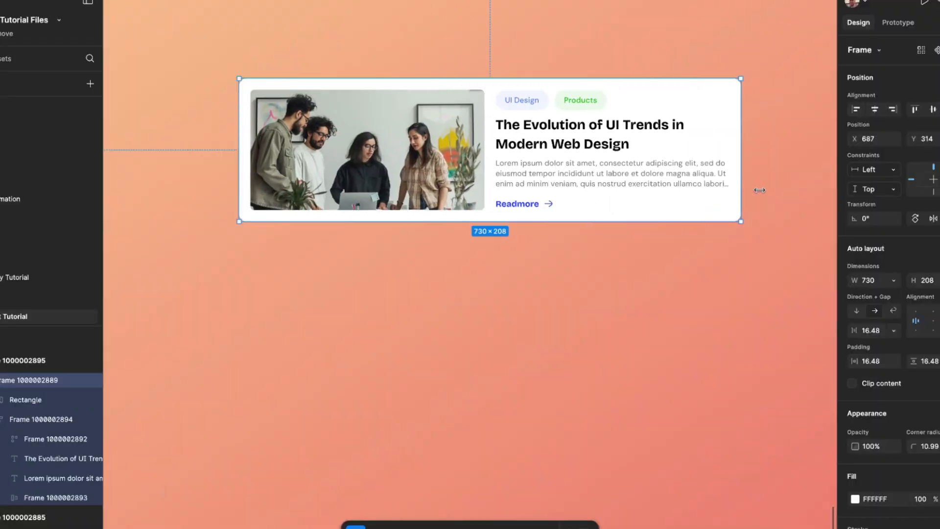
- Set the horizontal article card's auto layout direction to vertical and resize the card narrower
left_click_drag(749, 200, 669, 202)
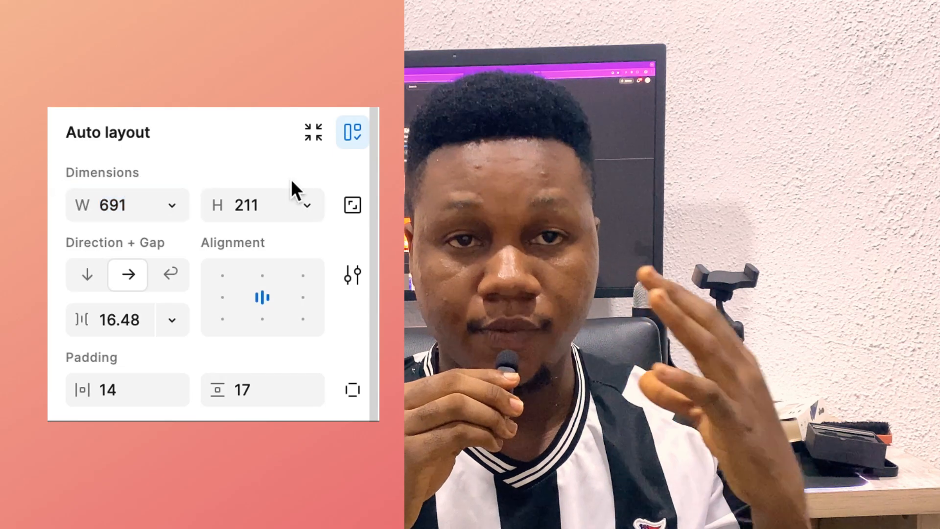
left_click(893, 311)
left_click(88, 274)
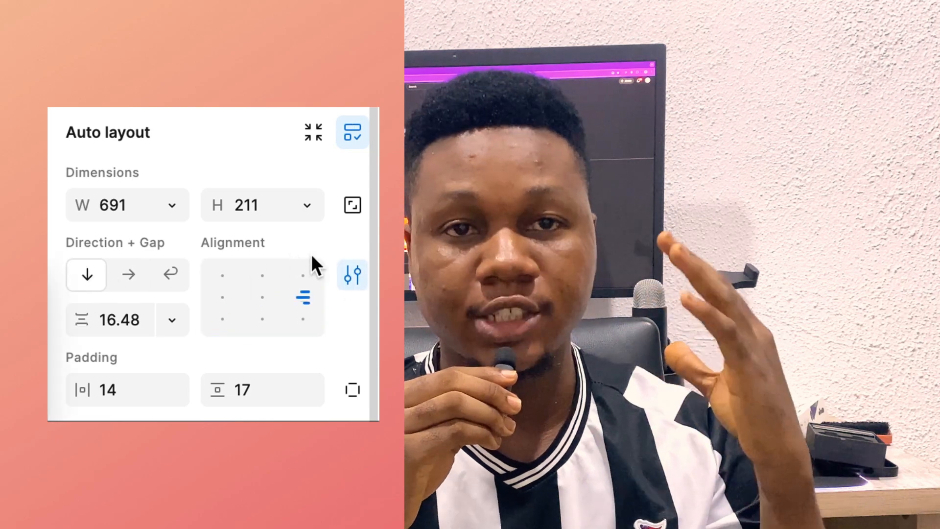
left_click(171, 319)
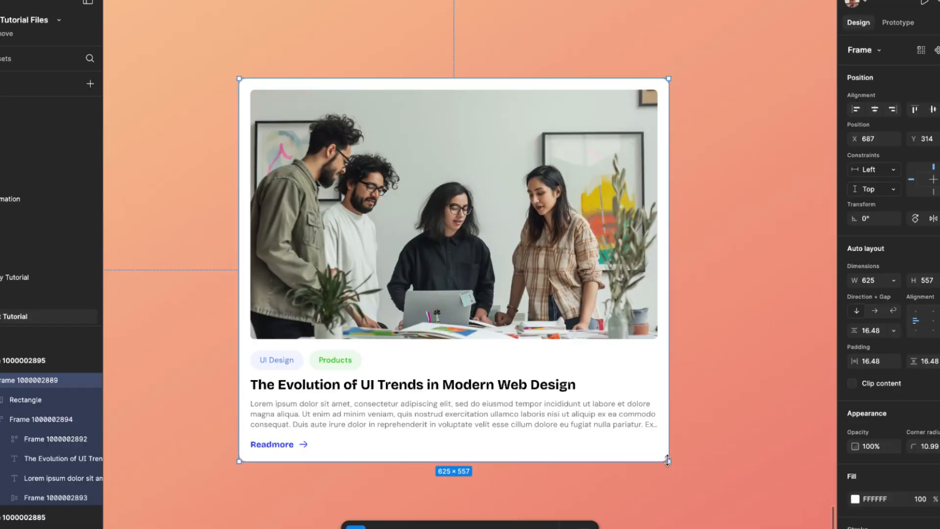
left_click_drag(668, 460, 641, 470)
left_click(724, 292)
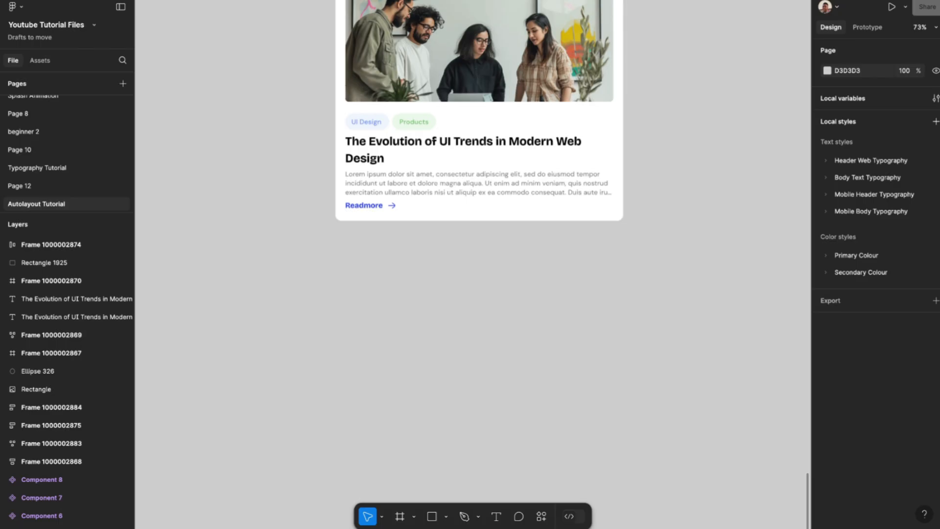
- Narrow the article card to about 539 wide and switch its auto layout direction to horizontal
scroll(455, 235, "up", 5)
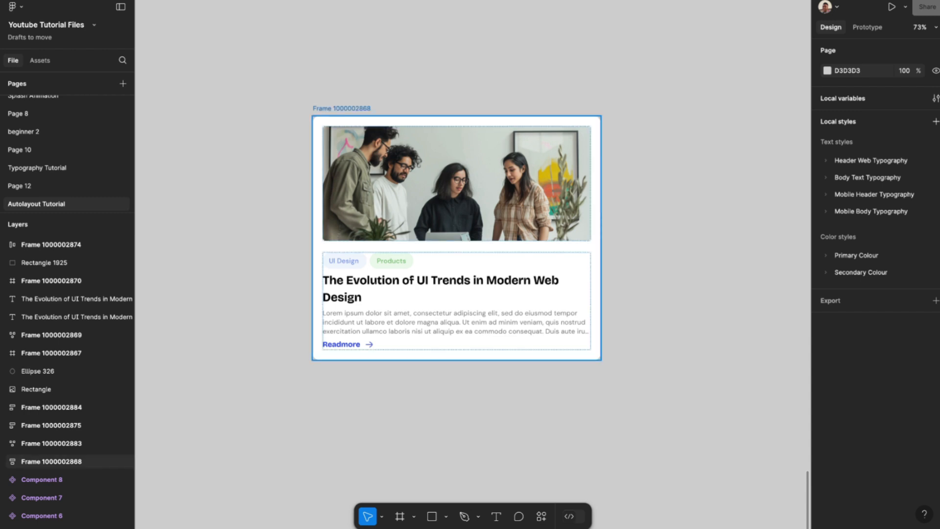
left_click(456, 238)
left_click_drag(601, 238, 536, 238)
left_click(845, 201)
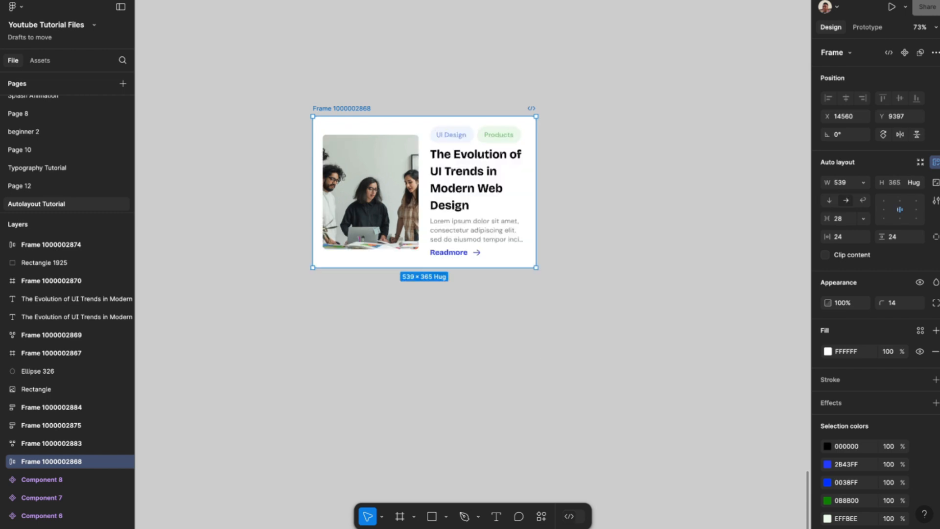
- Resize the horizontal article card to about 1072 wide
left_click_drag(536, 192, 700, 191)
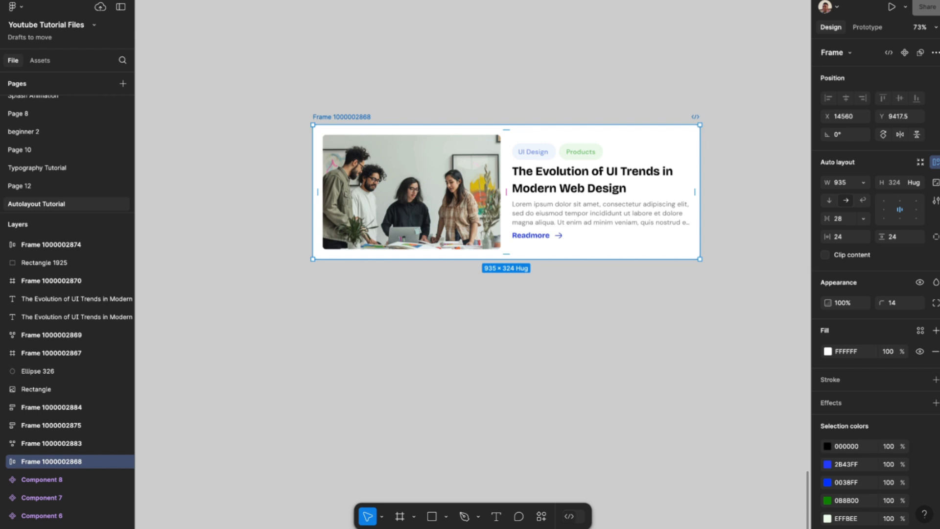
mouse_move(700, 192)
left_mouse_down()
mouse_move(550, 191)
mouse_move(689, 192)
left_mouse_up()
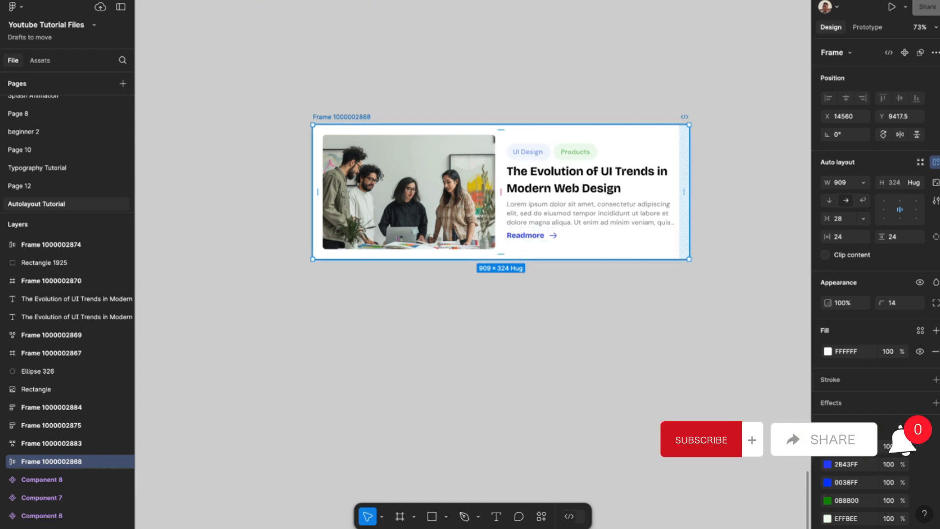
left_click_drag(689, 192, 757, 192)
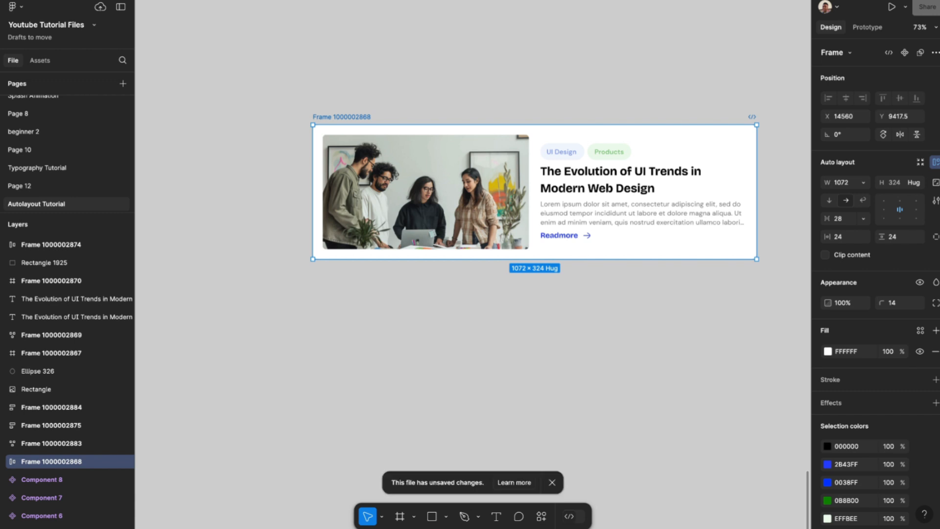
scroll(534, 192, "right", 2)
scroll(535, 192, "down", 1)
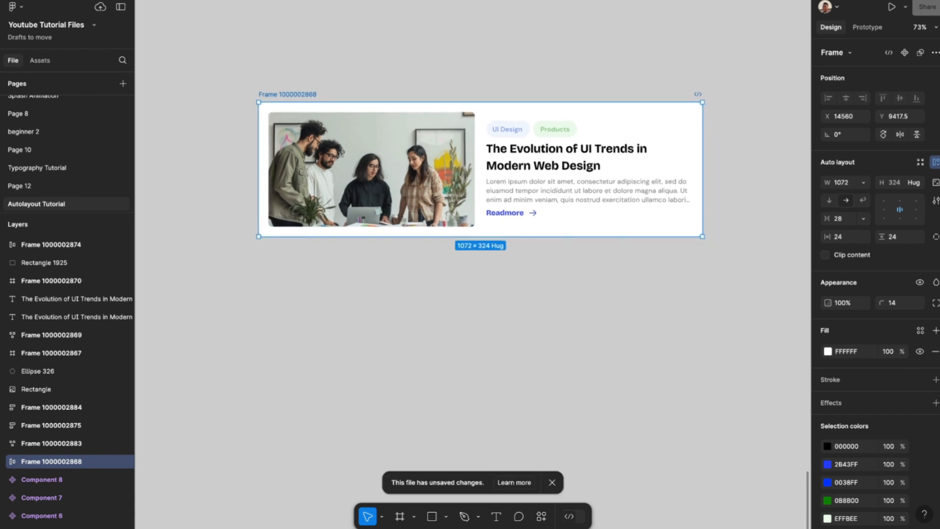
scroll(441, 253, "down", 2)
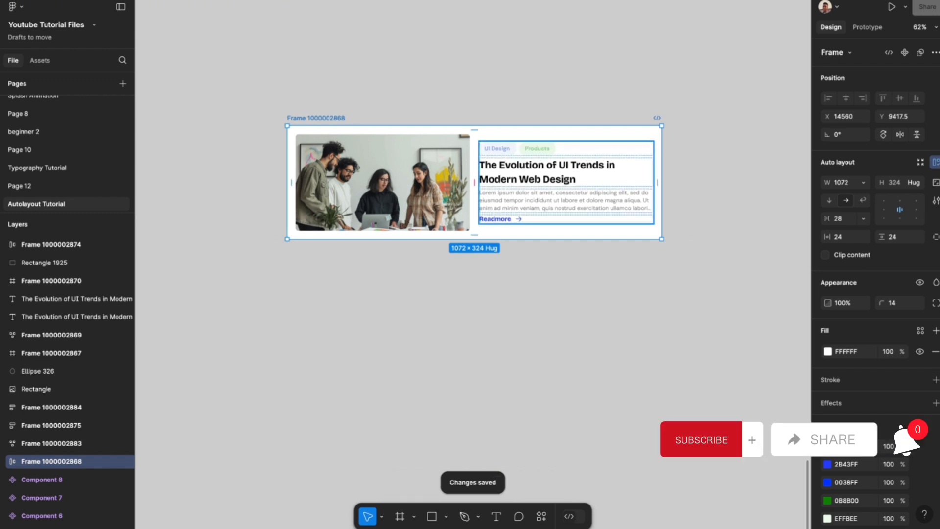
- Switch the article card's auto layout direction to vertical and narrow the card to roughly half its width
left_click(829, 201)
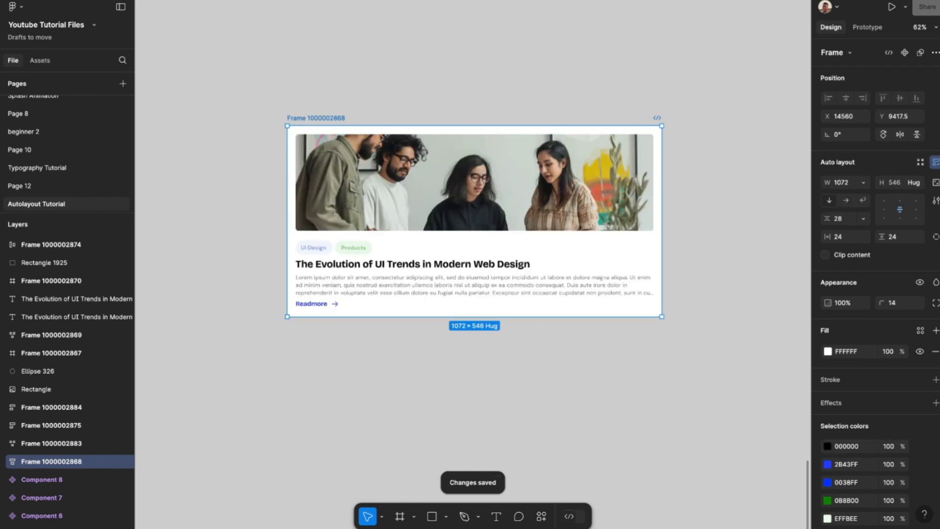
left_click(710, 216)
left_click(578, 216)
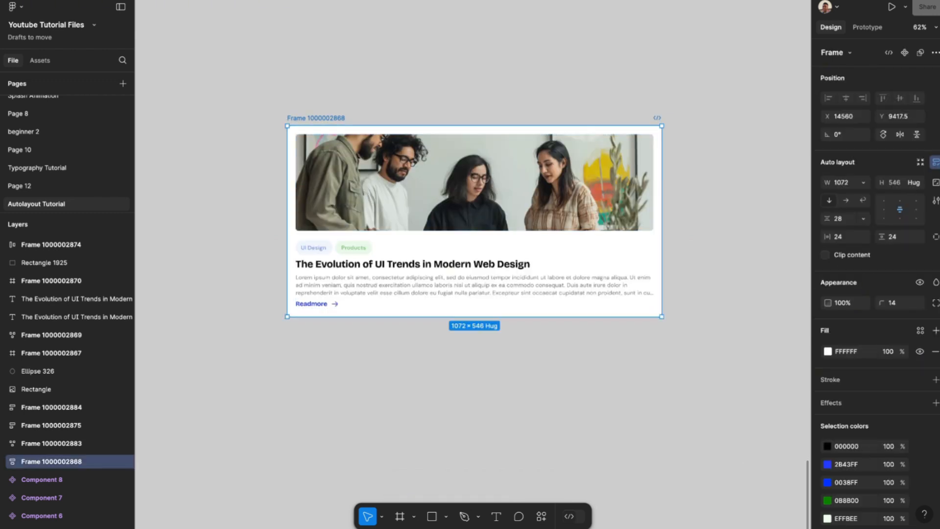
left_click(920, 162)
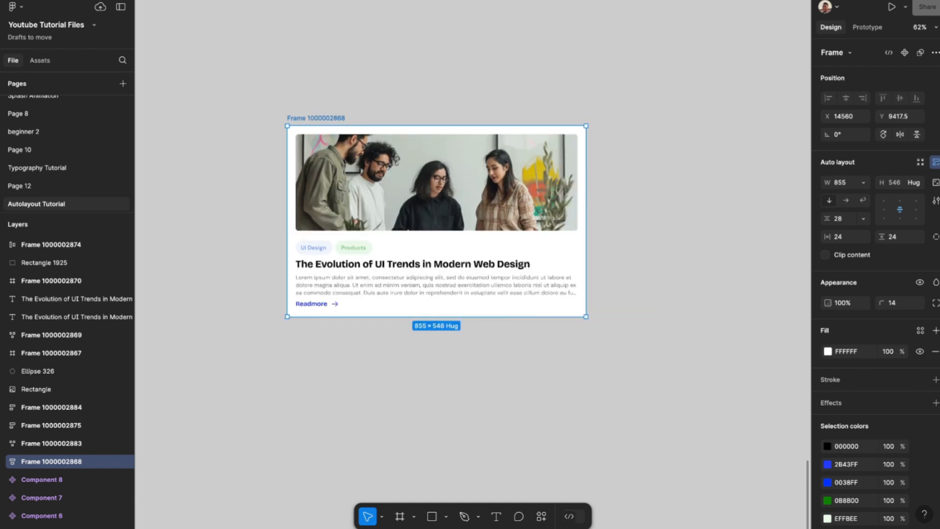
left_click_drag(586, 208, 473, 208)
left_click(522, 205)
scroll(522, 204, "down", 3)
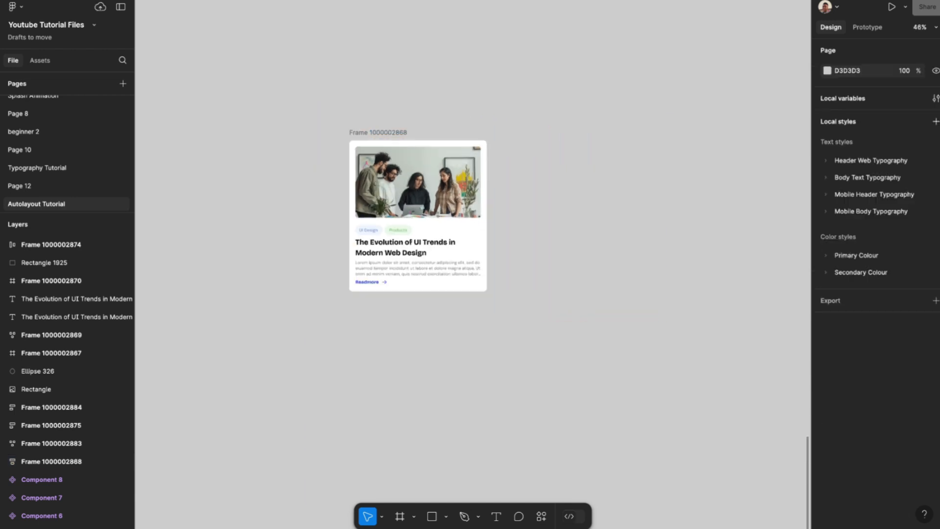
- Draw a new frame about 1149 × 610 on an empty area of the canvas beyond the article card
scroll(461, 238, "right", 3)
scroll(462, 238, "up", 3)
scroll(461, 239, "left", 2)
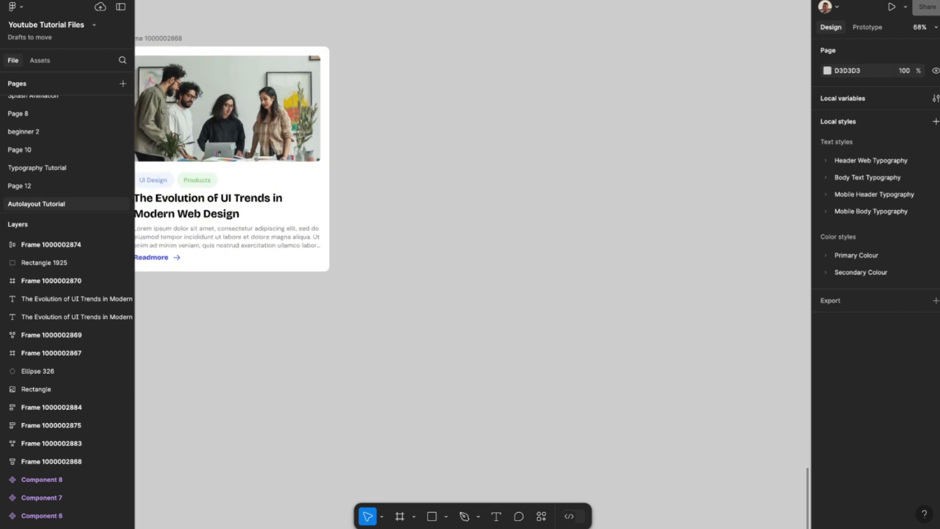
scroll(461, 225, "down", 1)
scroll(462, 226, "right", 4)
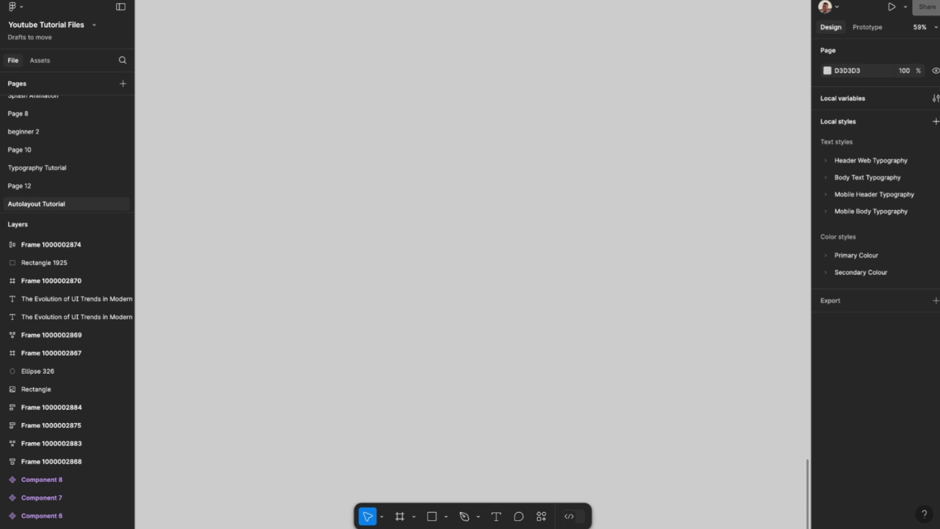
key("f")
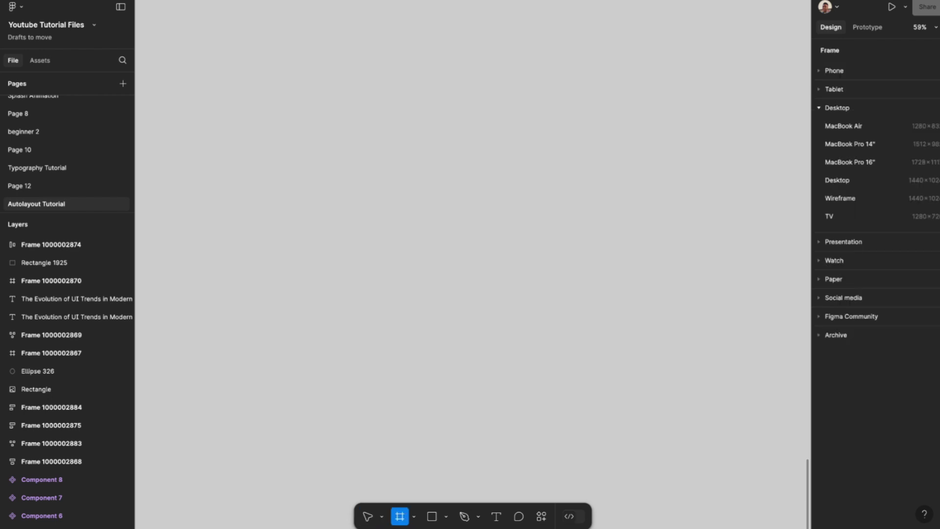
mouse_move(307, 101)
left_mouse_down()
mouse_move(665, 262)
mouse_move(692, 304)
left_mouse_up()
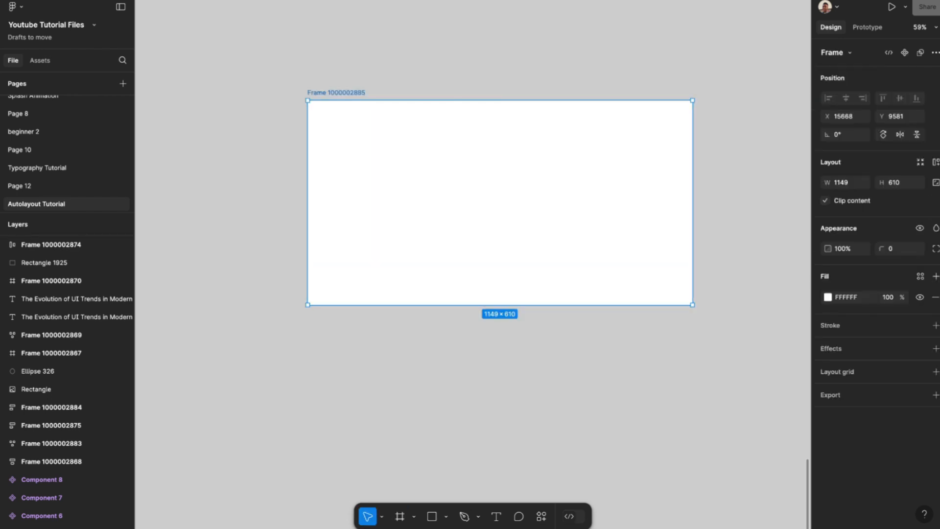
left_click(723, 327)
scroll(723, 327, "right", 1)
left_click(474, 213)
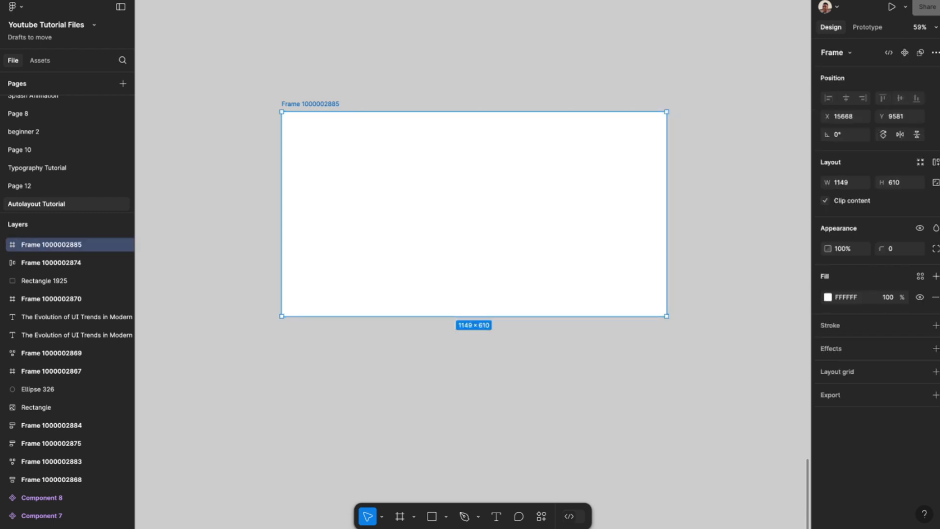
left_click(715, 274)
left_click(473, 214)
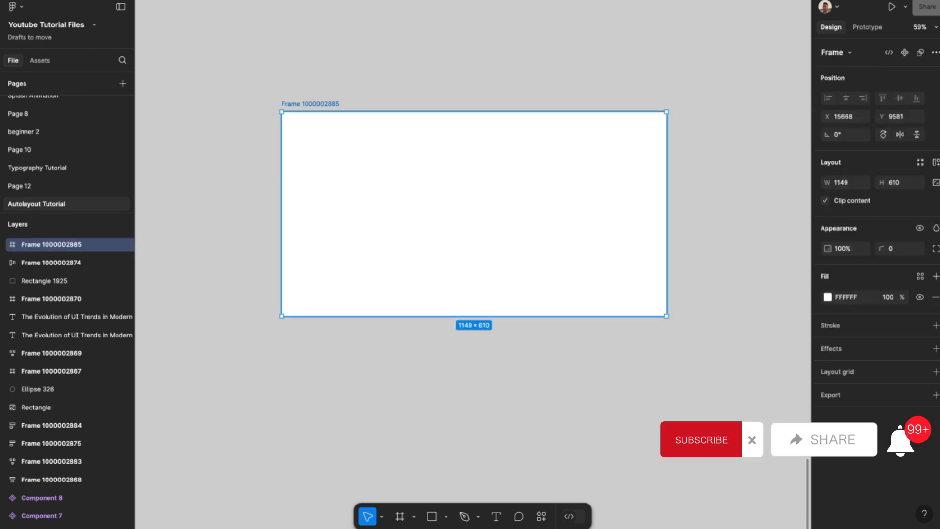
key("Escape")
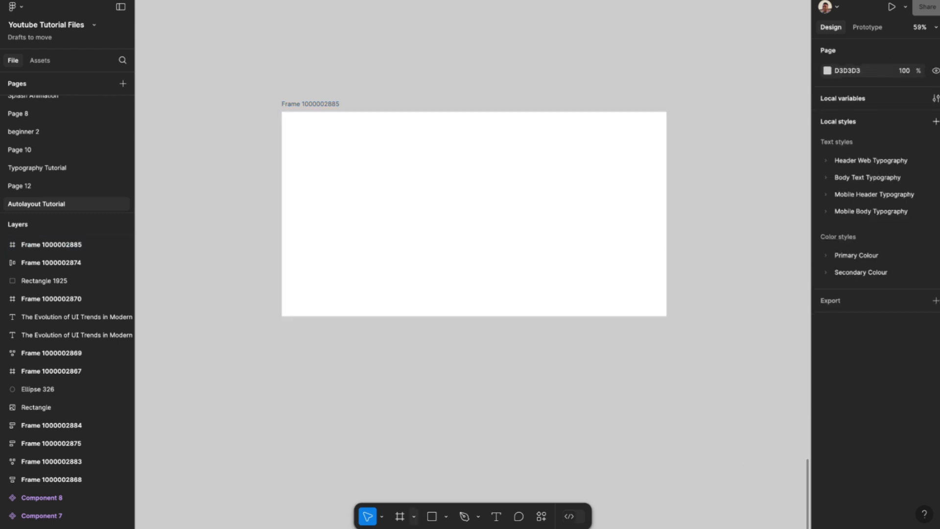
- Draw a rectangle about 329 × 185 inside the new frame and move it to about X 224, Y 174
key("r")
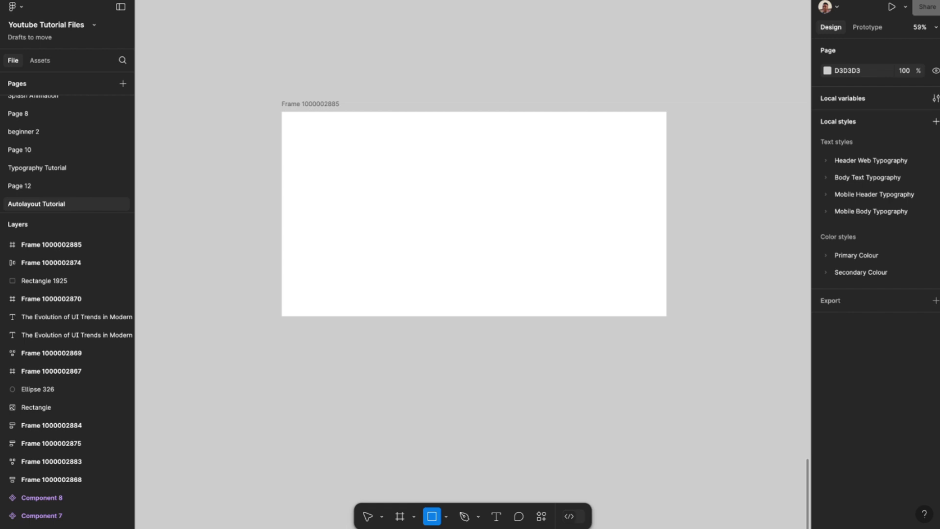
left_click_drag(316, 161, 426, 223)
mouse_move(381, 196)
left_mouse_down()
mouse_move(399, 175)
mouse_move(524, 227)
mouse_move(423, 204)
left_mouse_up()
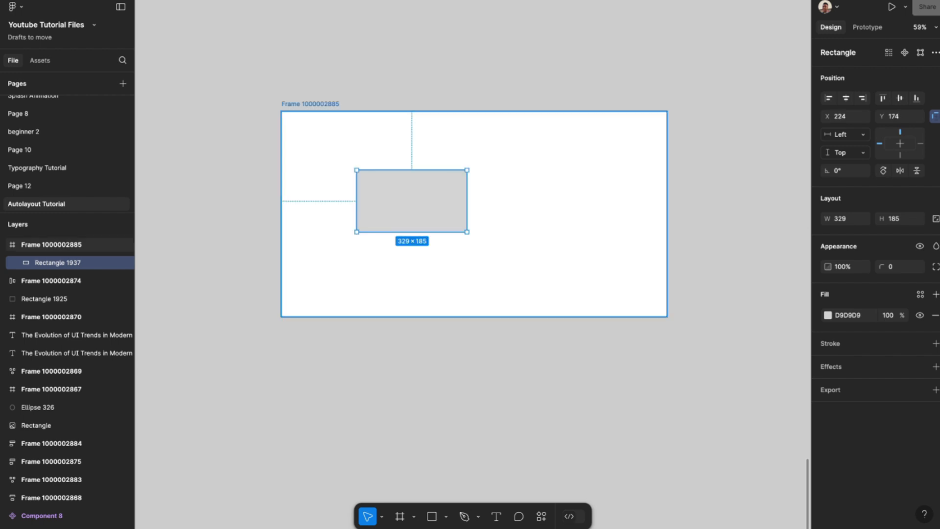
- Select the rectangle inside the frame and move it to about X 308, Y 255
left_click(310, 104)
left_click(411, 201)
left_click(235, 248)
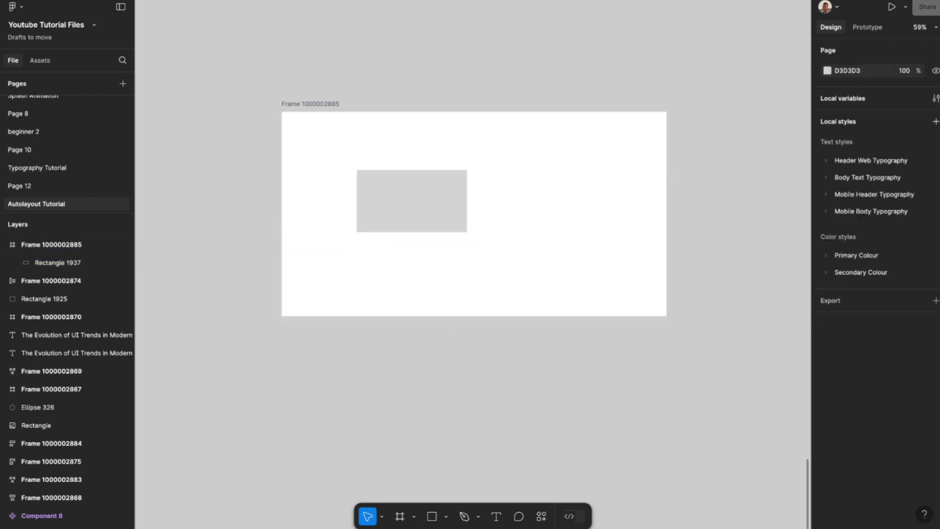
left_click(52, 244)
left_click(58, 262)
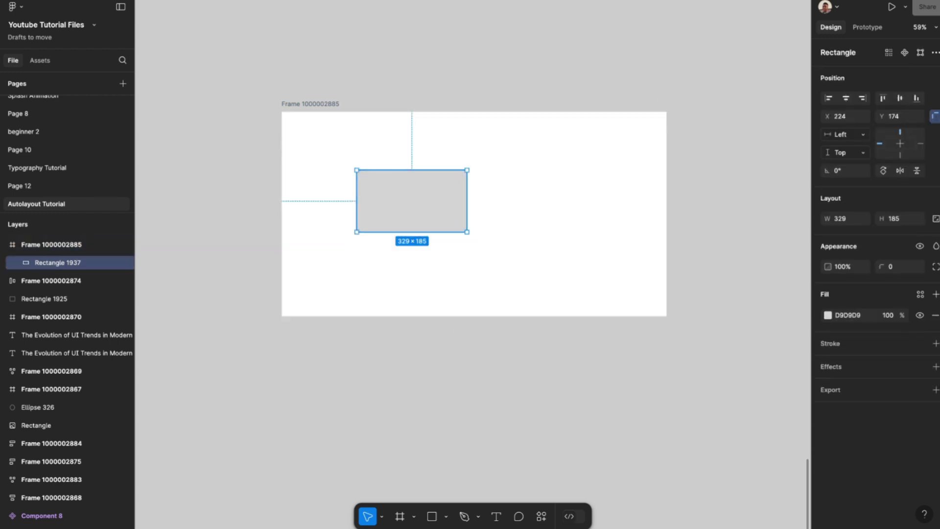
left_click_drag(411, 201, 439, 227)
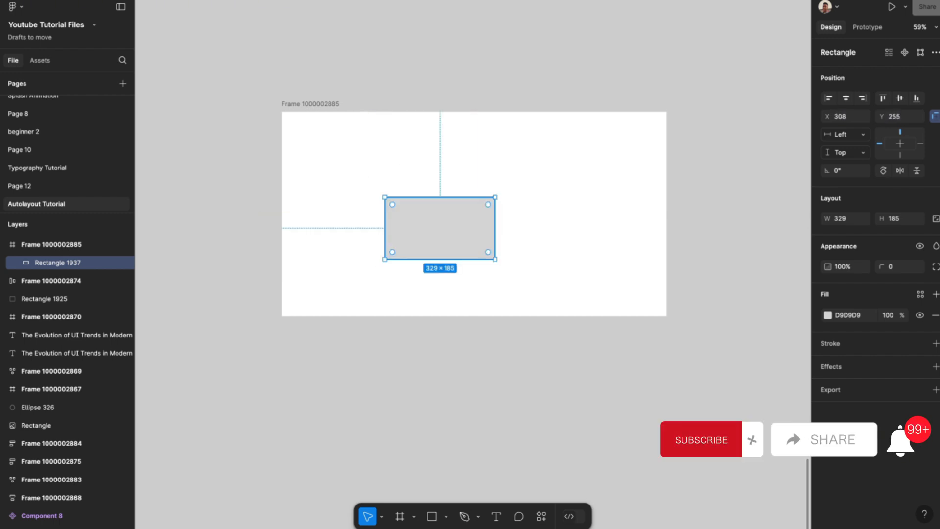
key("Escape")
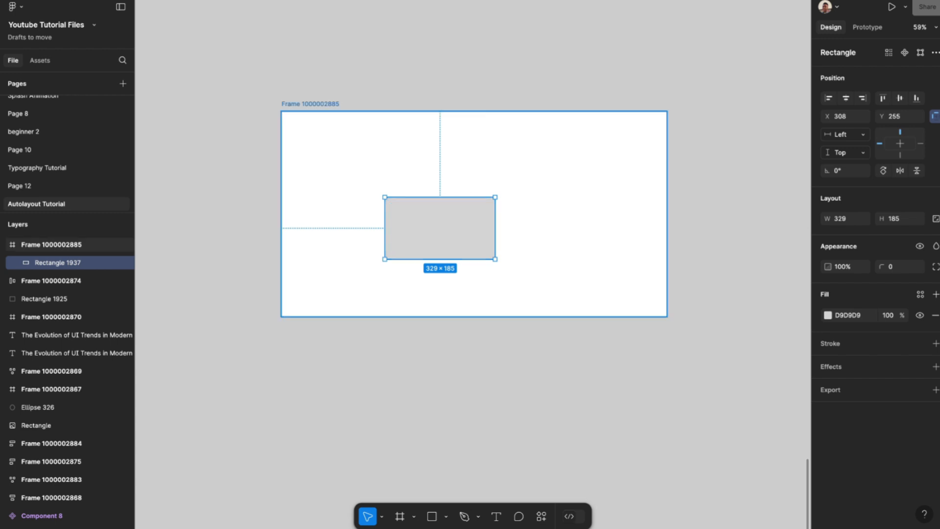
- Shift the rectangle toward the frame's left edge and resize the frame to about 1253 wide
mouse_move(666, 214)
left_mouse_down()
mouse_move(291, 214)
mouse_move(723, 214)
mouse_move(558, 214)
mouse_move(648, 214)
left_mouse_up()
left_click(439, 228)
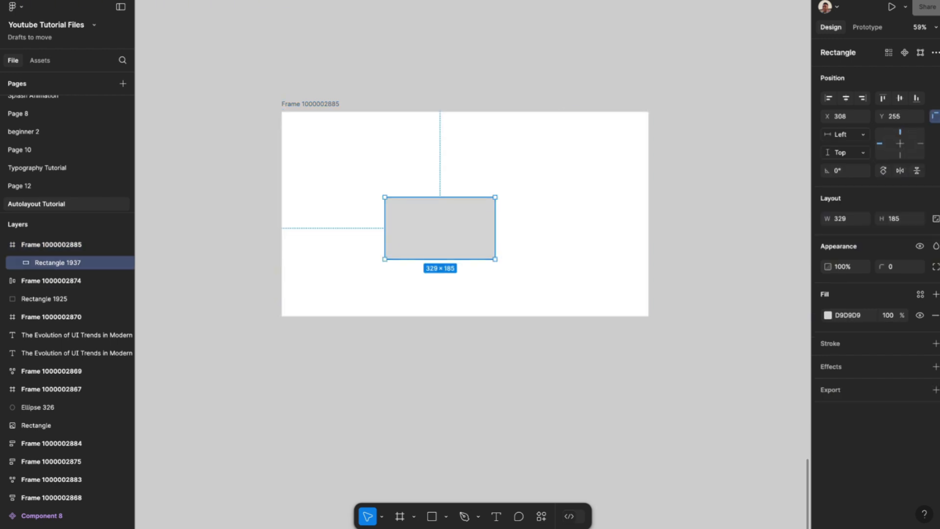
left_click_drag(439, 228, 404, 231)
left_click(519, 221)
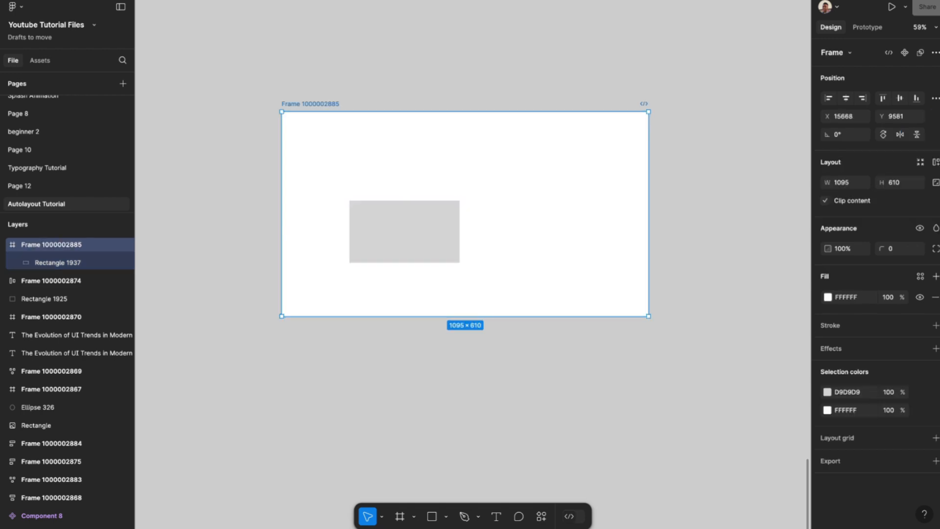
left_click_drag(649, 214, 702, 214)
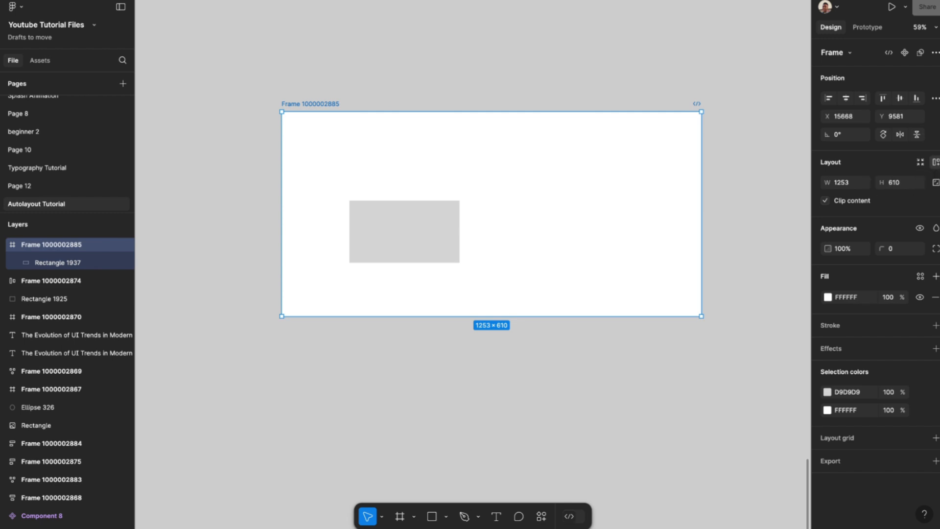
- Add auto layout to the frame containing the rectangle and try resizing the frame's width
left_click(935, 162)
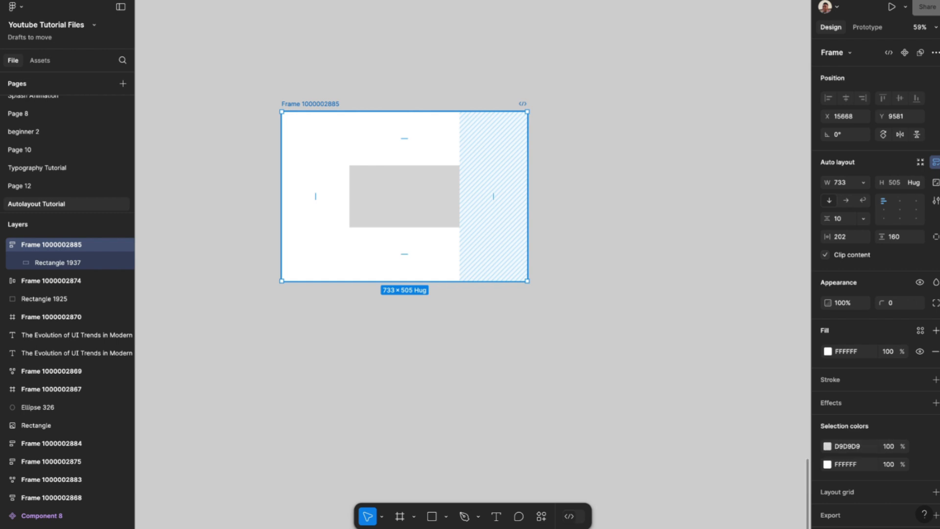
left_click(404, 197)
left_click(332, 81)
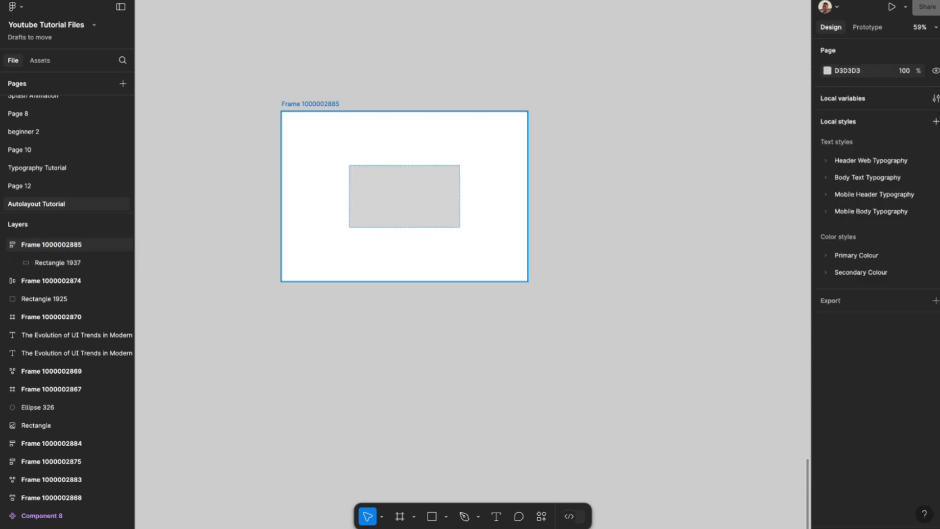
left_click(492, 196)
mouse_move(528, 196)
left_mouse_down()
mouse_move(411, 196)
mouse_move(667, 196)
mouse_move(409, 195)
mouse_move(528, 196)
left_mouse_up()
key("Escape")
left_click(404, 196)
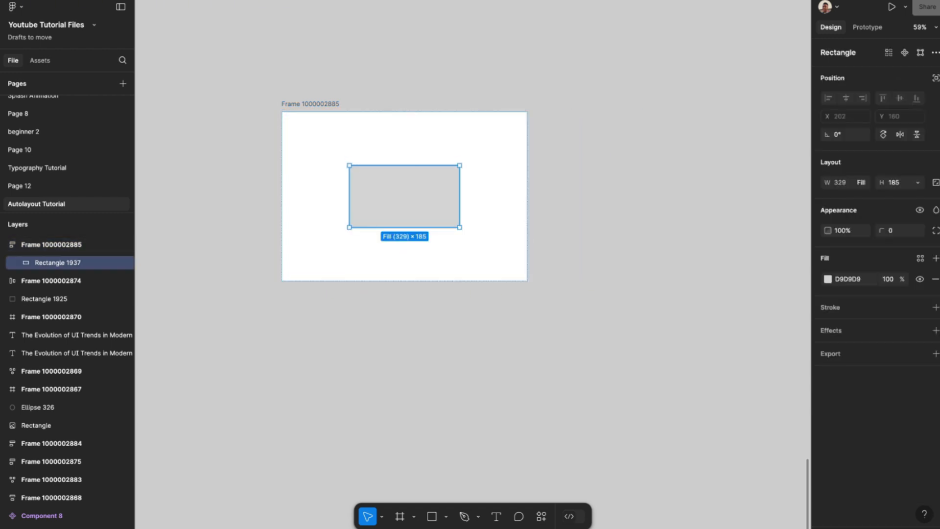
- Undo the frame's auto layout and the resizing made after it
key("ctrl+z")
key("ctrl+z")
key("ctrl+z")
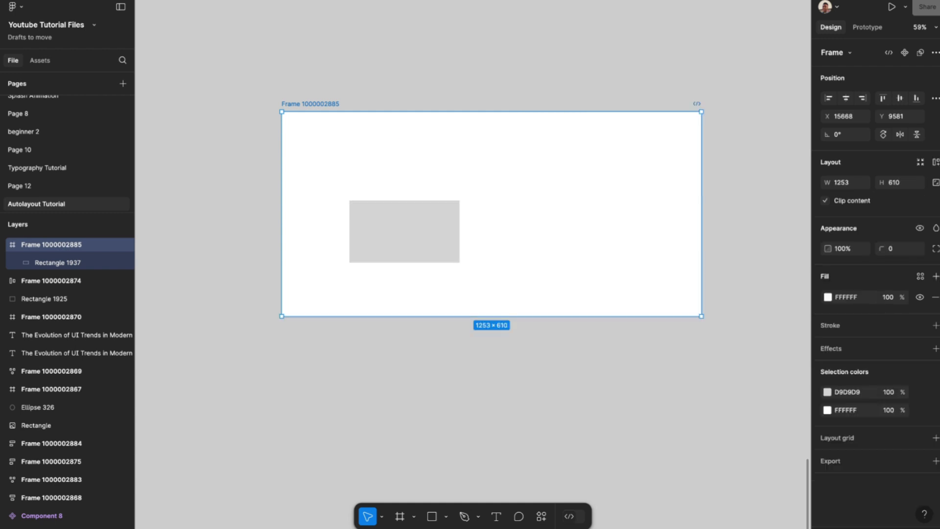
- Narrow the frame to about 733 wide around the rectangle and add auto layout to it
left_click_drag(701, 214, 527, 214)
left_click(583, 214)
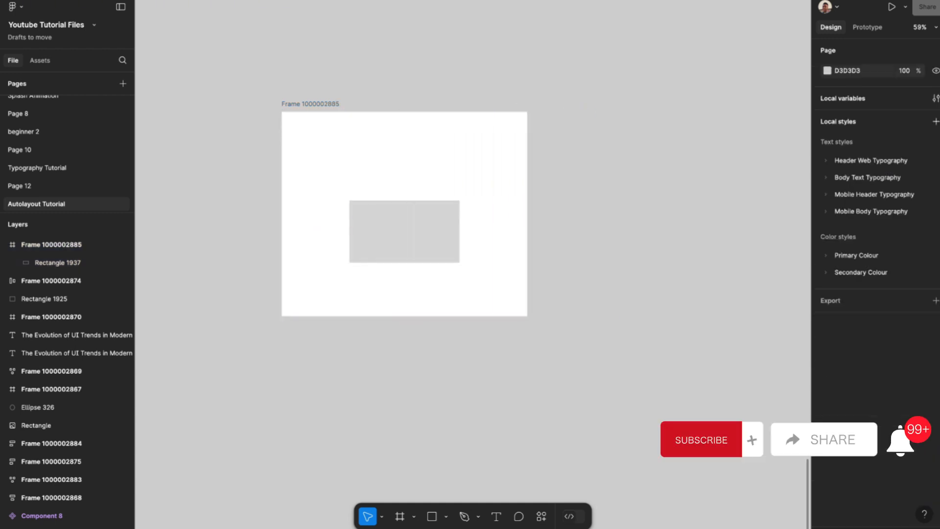
left_click(310, 104)
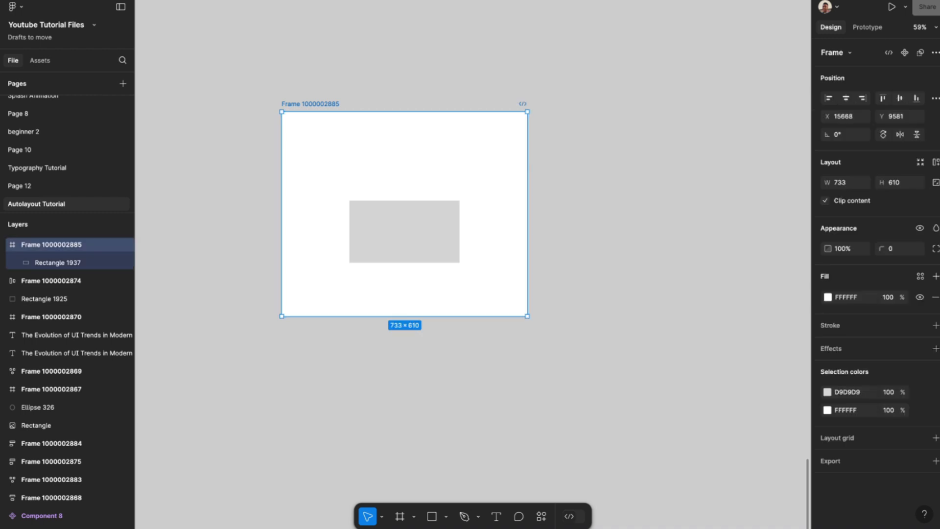
key("shift+a")
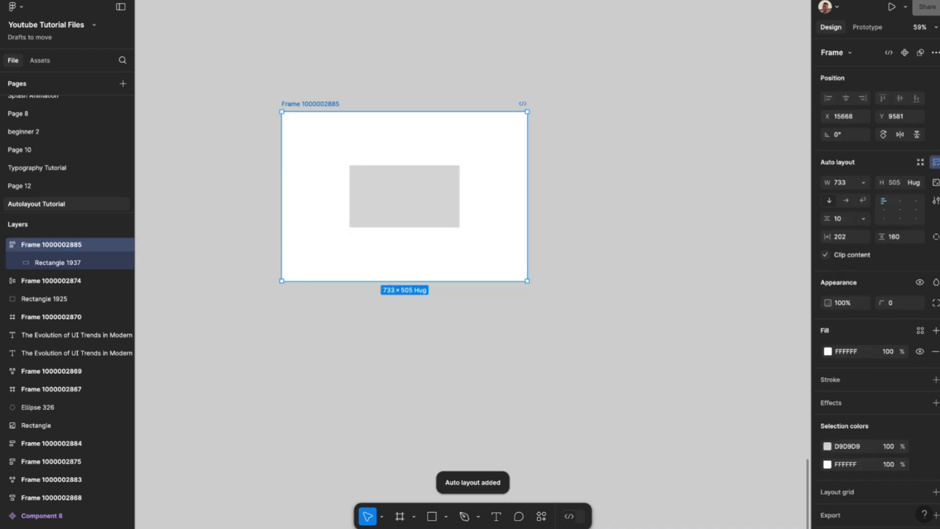
key("Escape")
- Examine the sizing options available for the auto layout frame's width
left_click(310, 104)
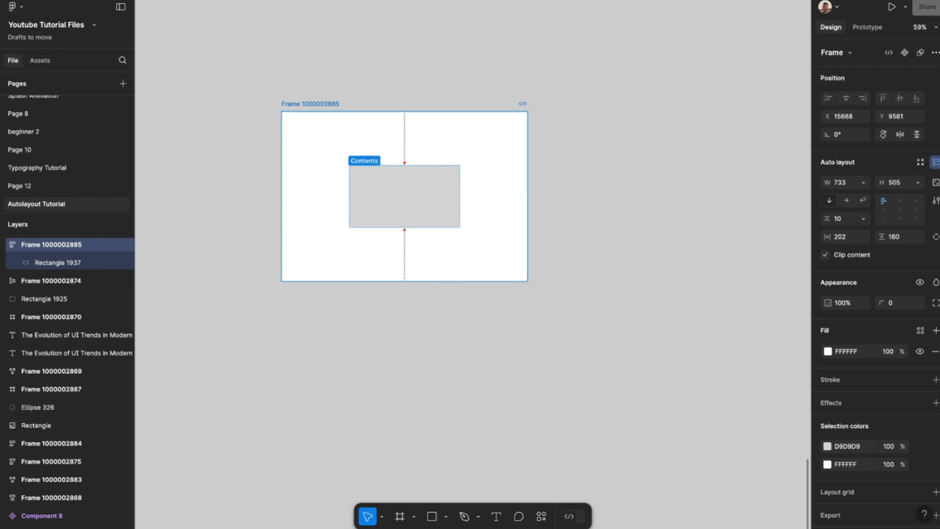
left_click(863, 182)
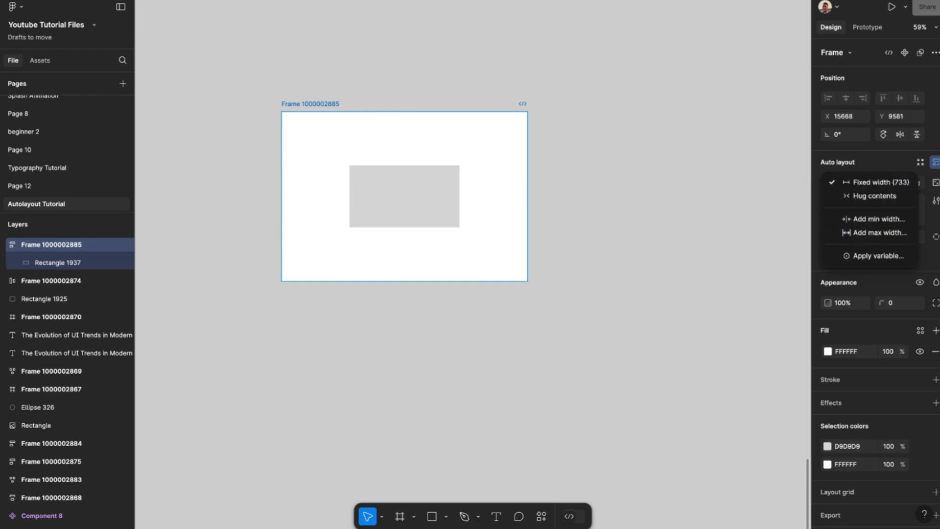
key("Escape")
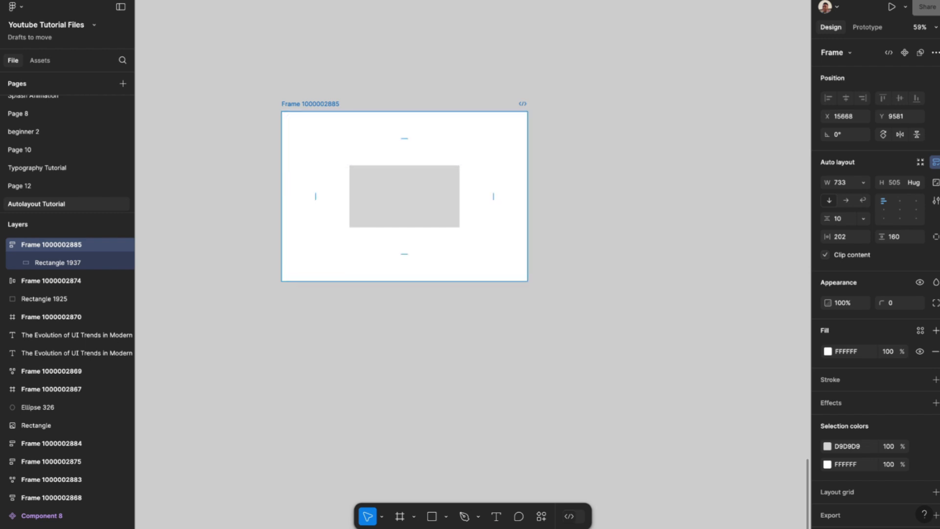
- Widen the frame to about 1253 and set its width to Hug contents
left_click_drag(527, 196, 701, 196)
left_click(863, 182)
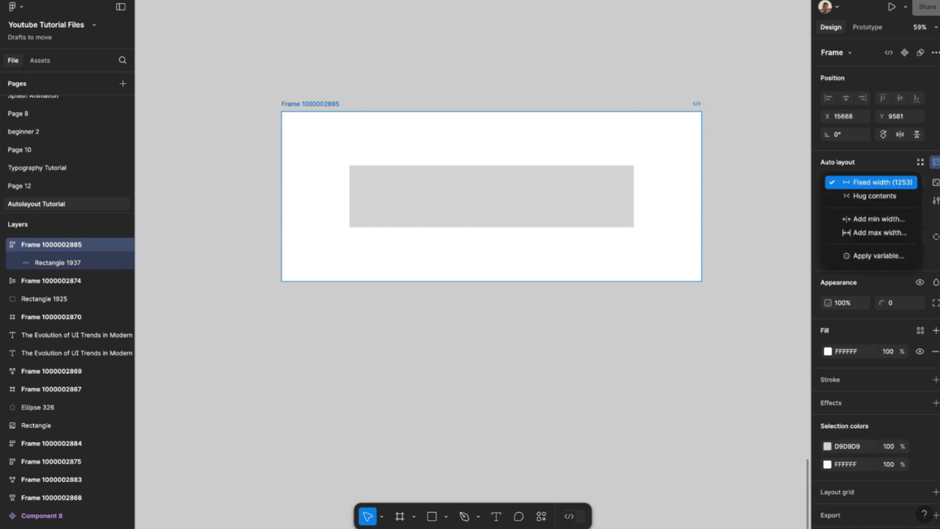
key("Escape")
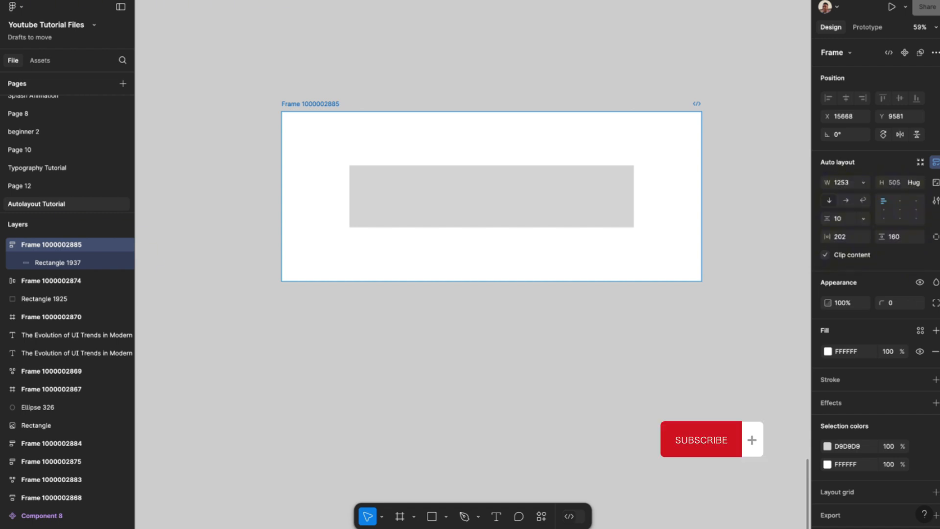
left_click(863, 182)
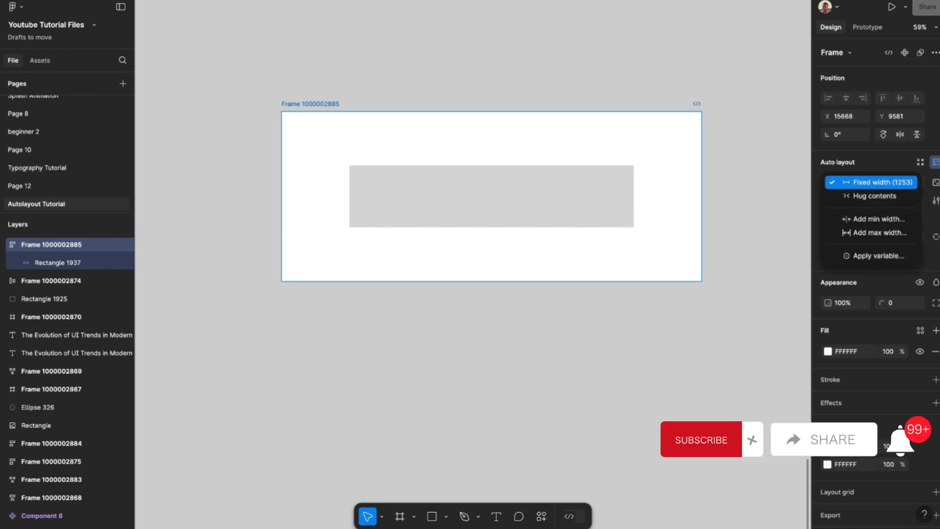
left_click(877, 197)
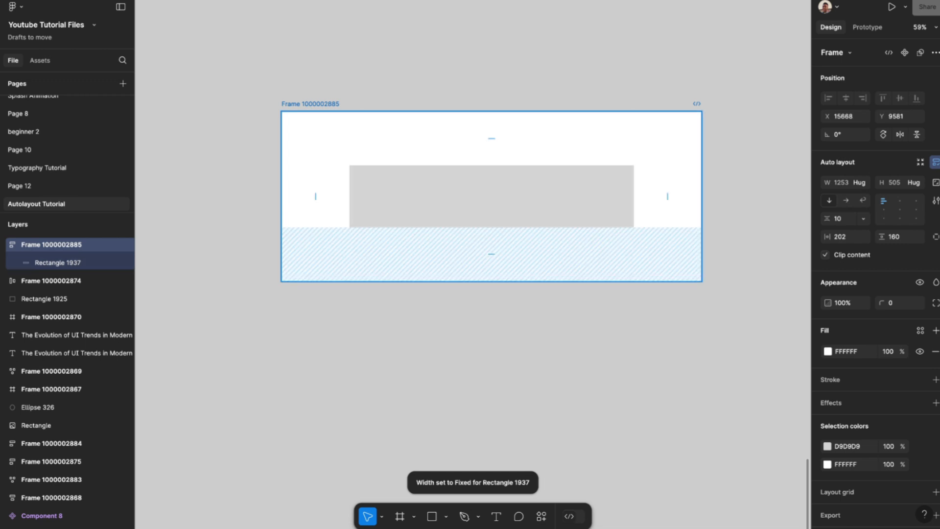
left_click(859, 182)
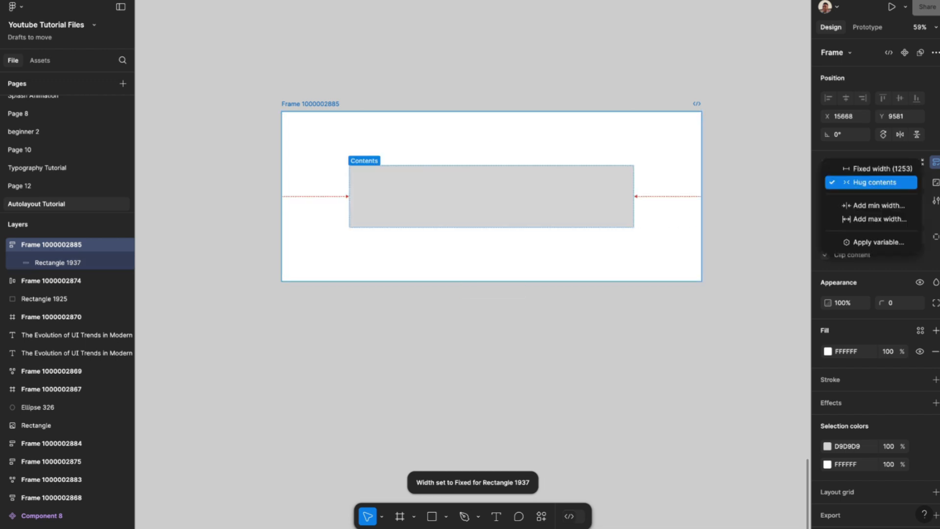
key("Escape")
- Narrow the rectangle inside the hugging frame to about 224 wide and check the frame's width sizing
left_click(491, 188)
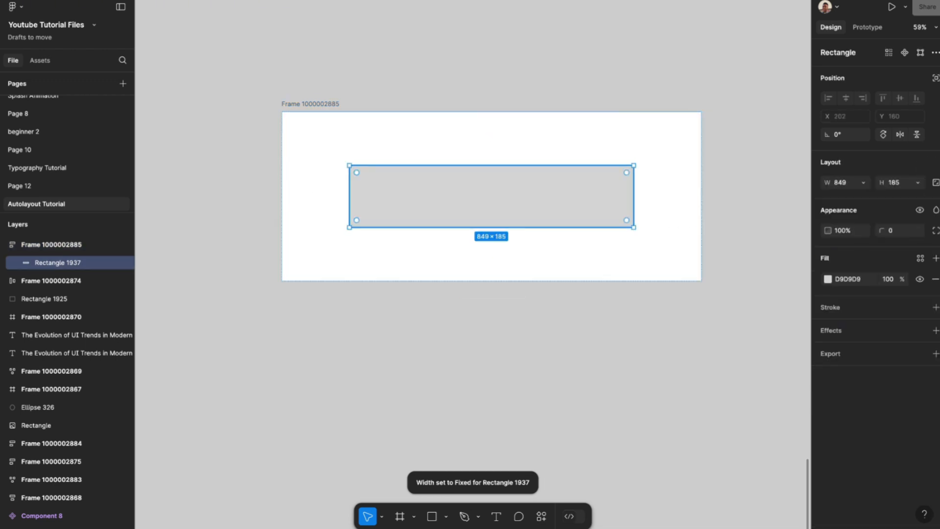
left_click_drag(633, 195, 424, 195)
key("Escape")
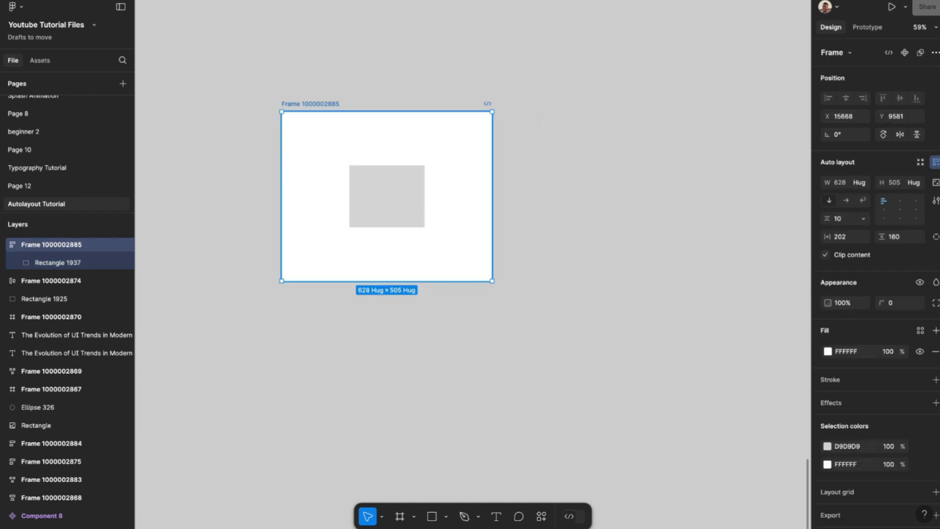
left_click(859, 183)
key("Escape")
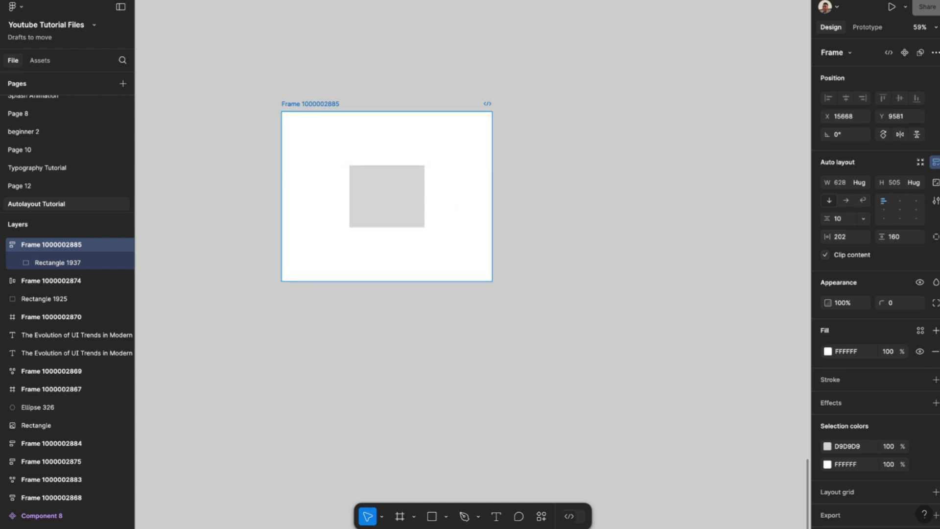
key("Escape")
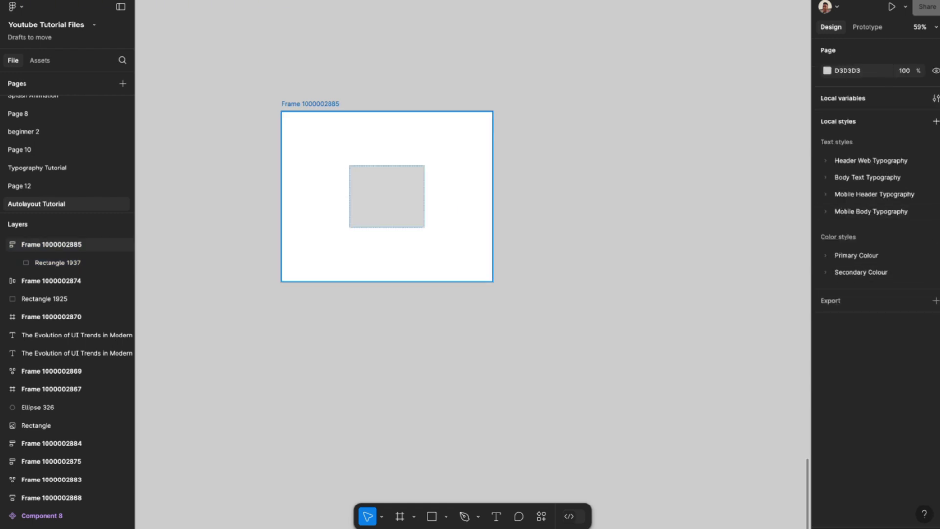
- Widen the auto layout frame to about 1488 and check its width sizing options
left_click(386, 196)
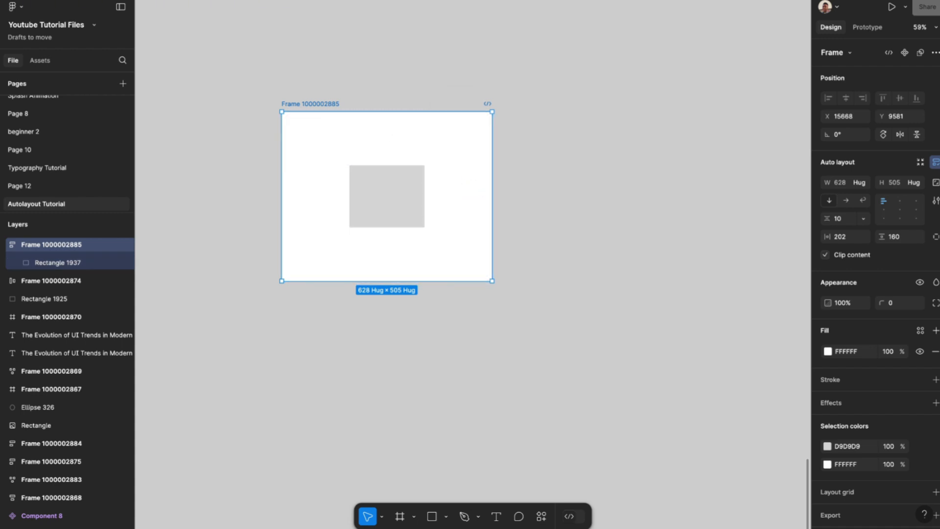
key("Escape")
left_click(450, 196)
left_click_drag(492, 194, 780, 194)
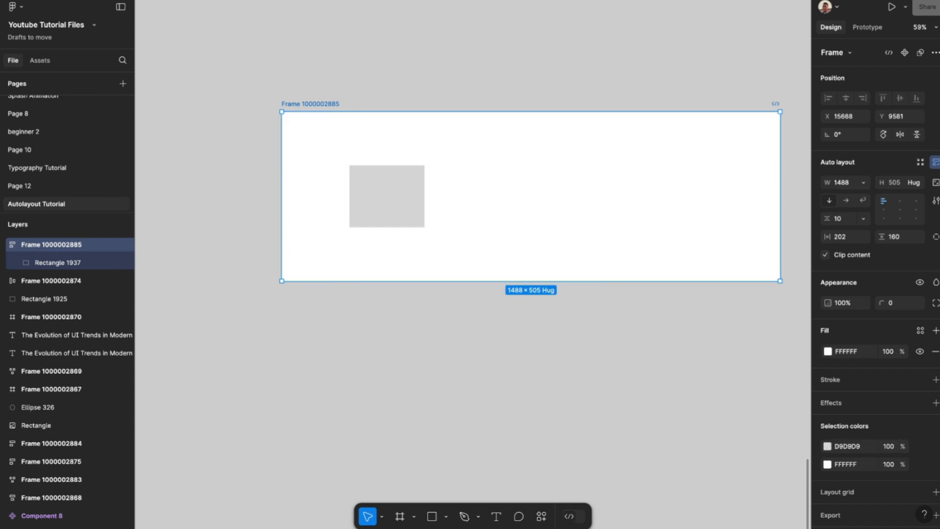
left_click(863, 182)
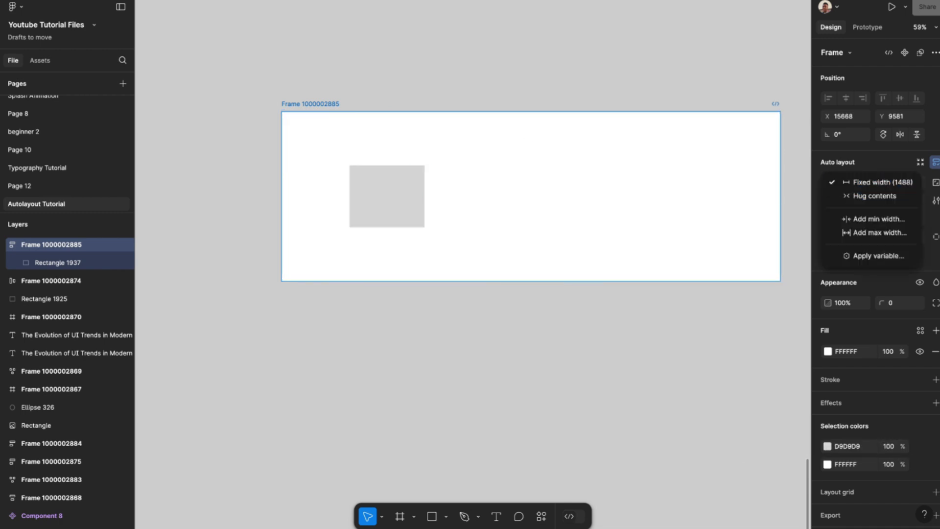
key("Escape")
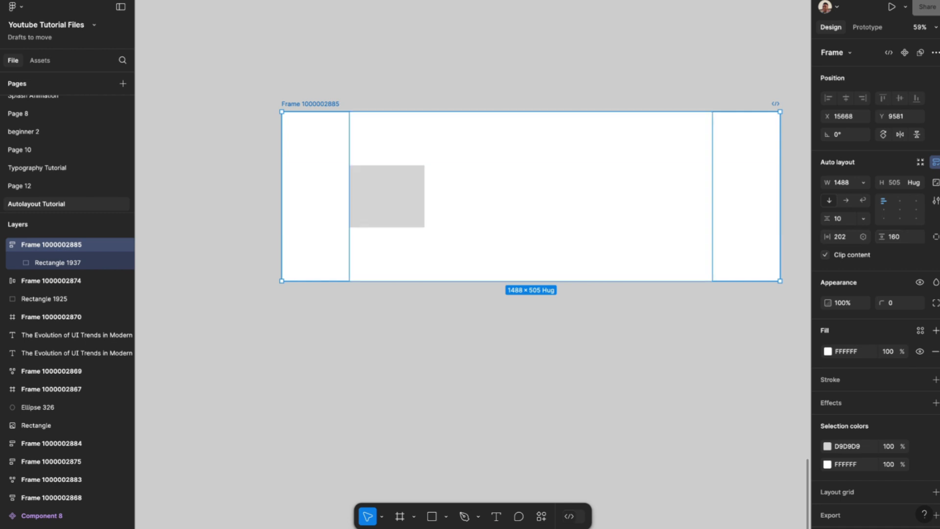
- Show the frame's individual padding values and move the frame to about X 15560
left_click(935, 236)
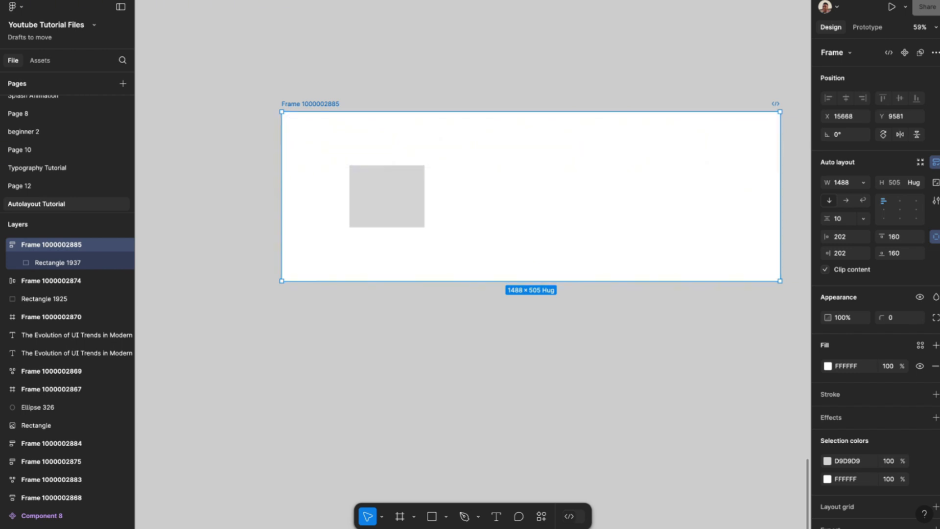
left_click_drag(531, 196, 495, 195)
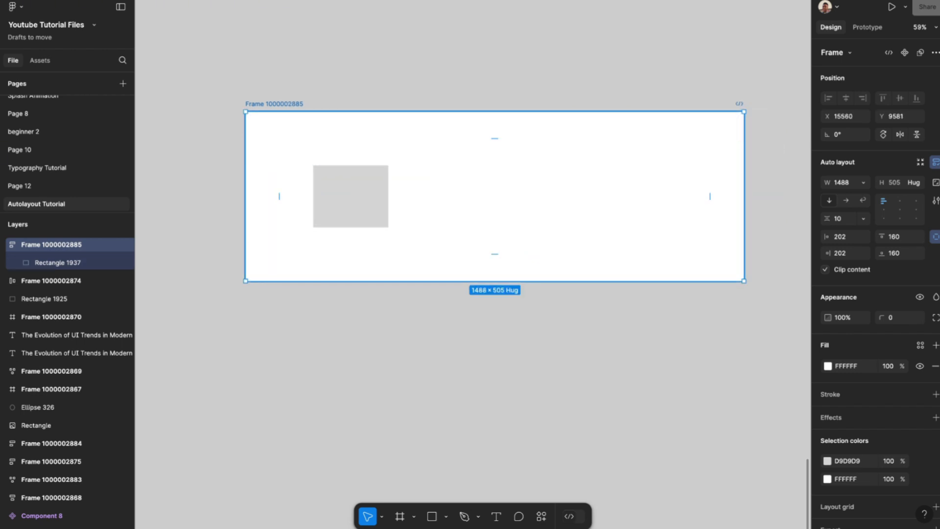
left_click(284, 83)
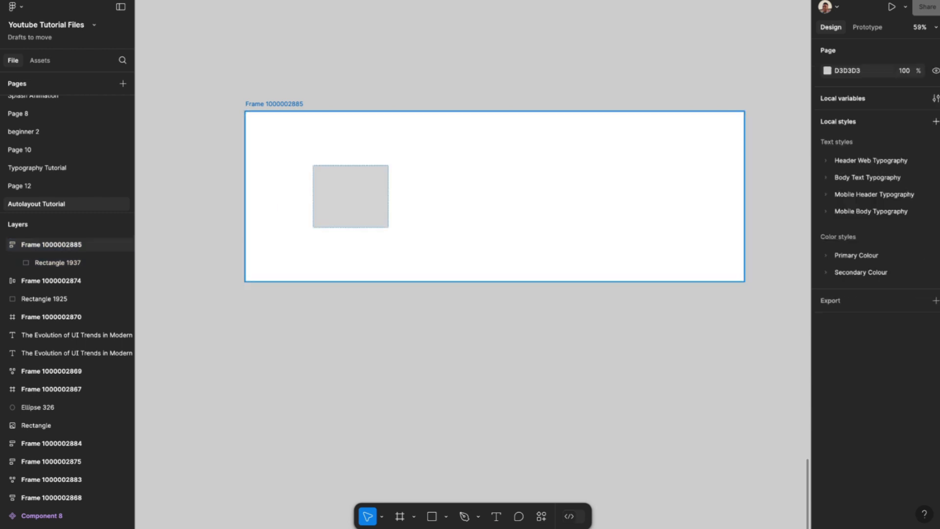
- Measure the spacing between the rectangle and the edges of the wide frame
left_click(274, 103)
key("alt")
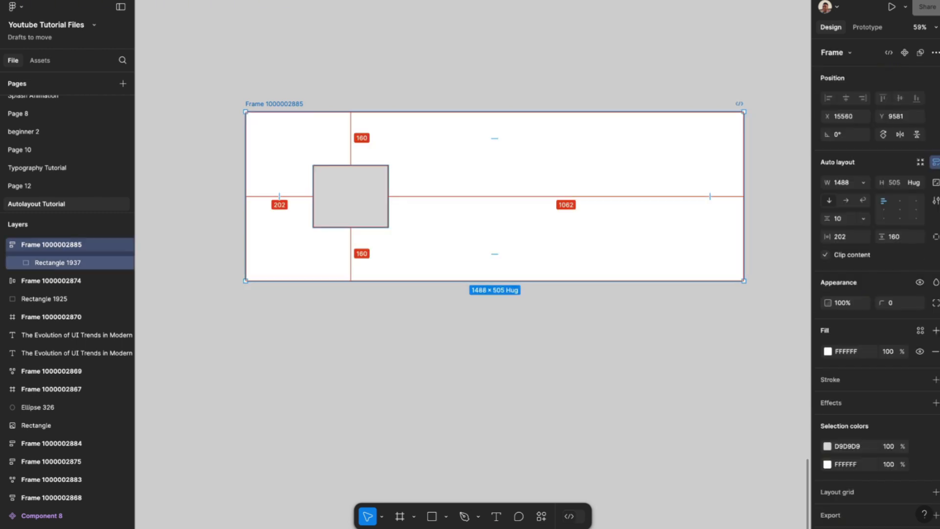
key("alt")
- Set the frame's width to Hug contents and measure the spacing around the rectangle
left_click(863, 182)
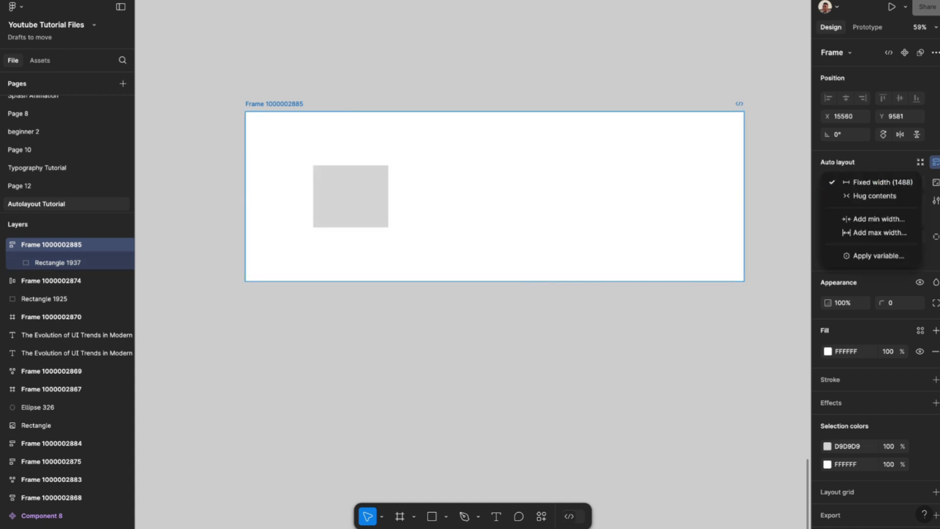
left_click(874, 196)
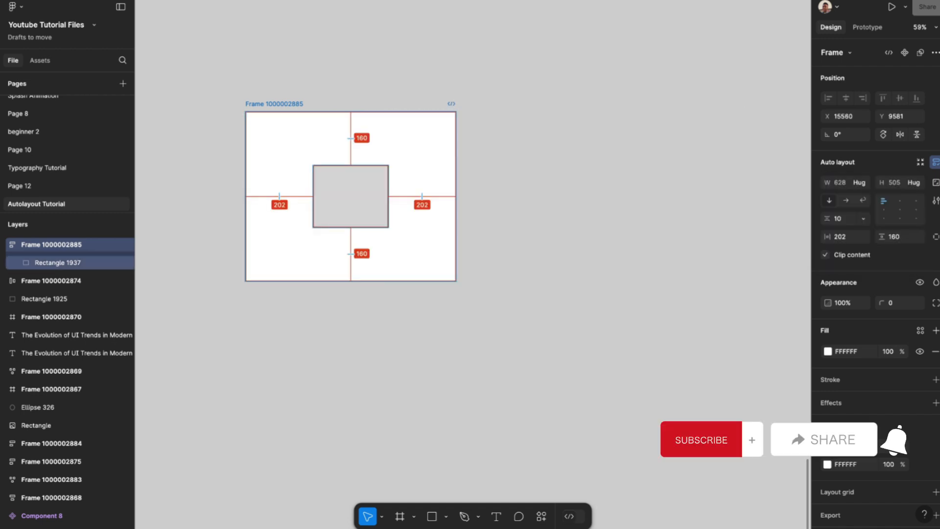
scroll(435, 241, "up", 5)
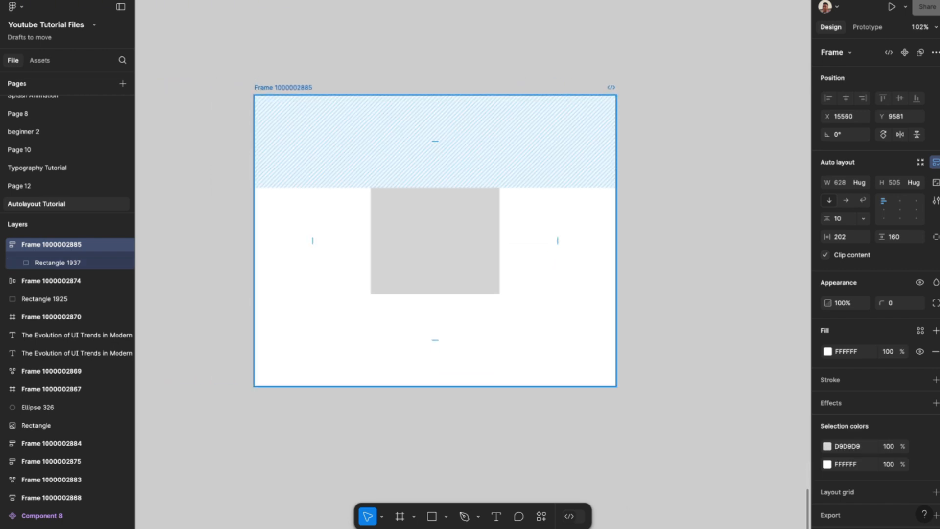
key("alt")
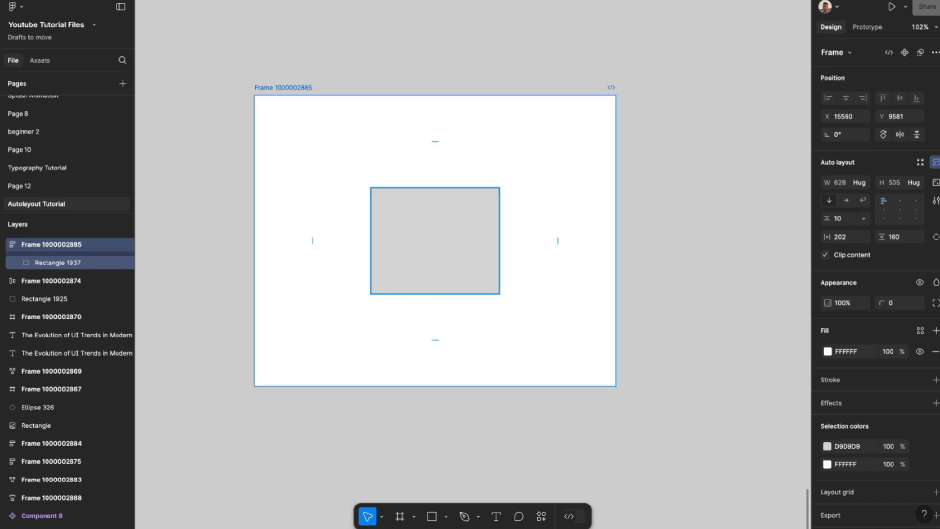
key("Escape")
left_click(435, 142)
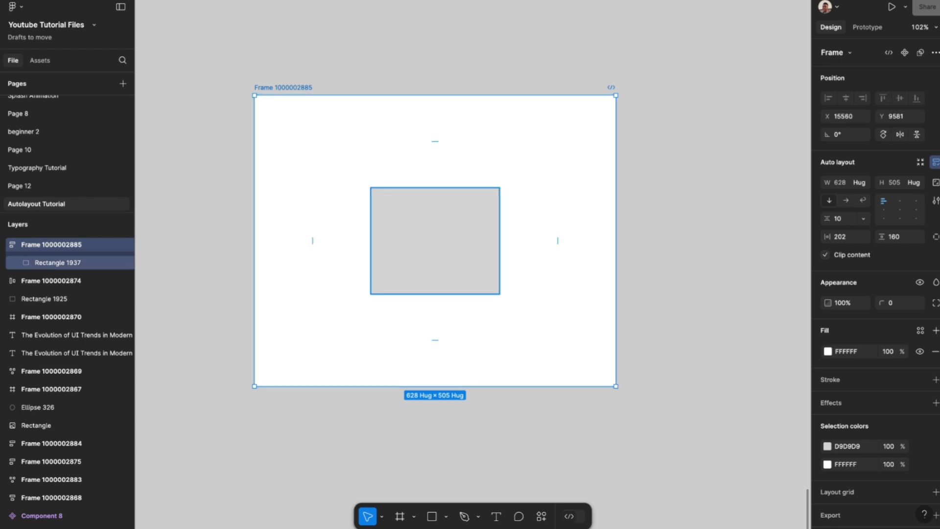
scroll(436, 279, "down", 1)
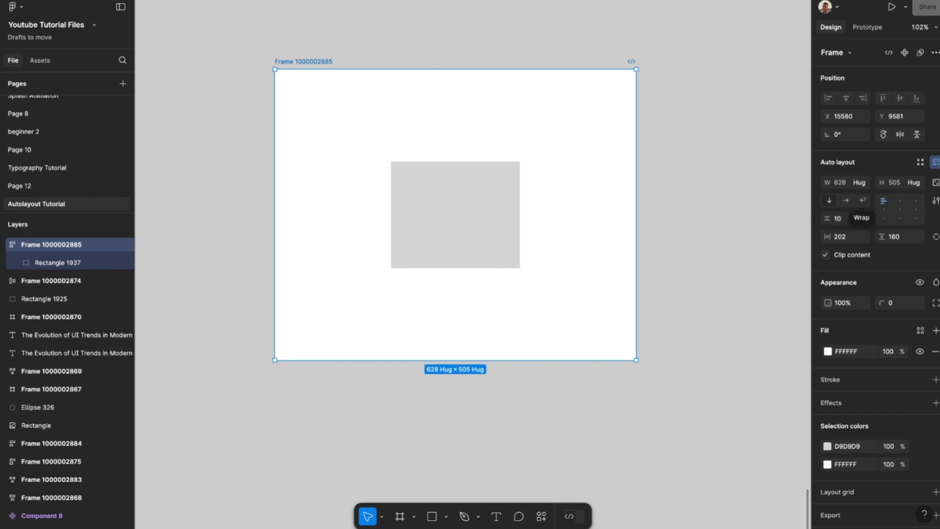
key("Return")
key("Return")
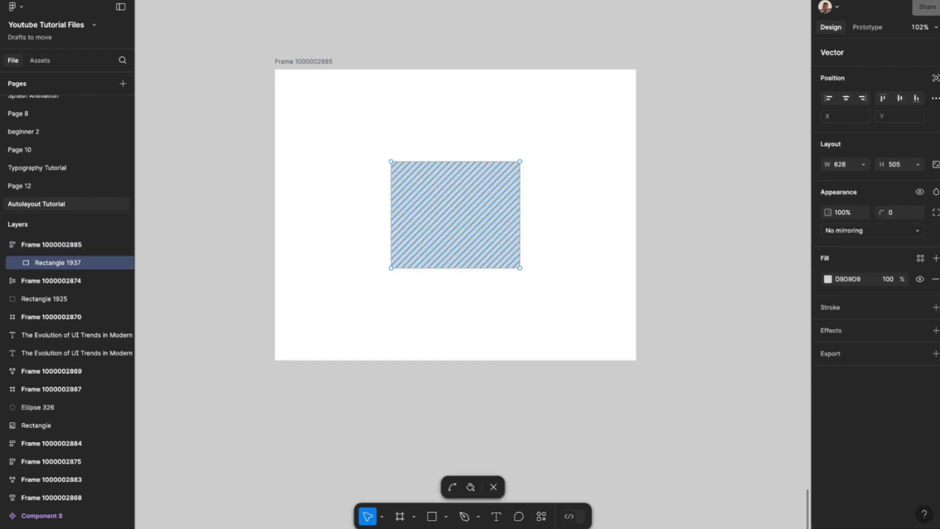
key("Escape")
key("Escape")
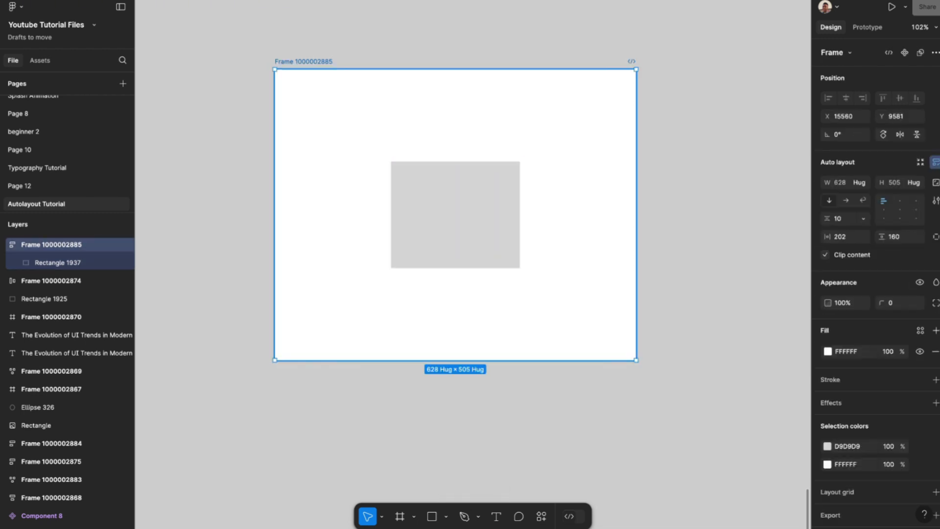
- Duplicate the rectangle three times inside the auto layout frame to make a vertical stack of four
key("Return")
key("ctrl+d")
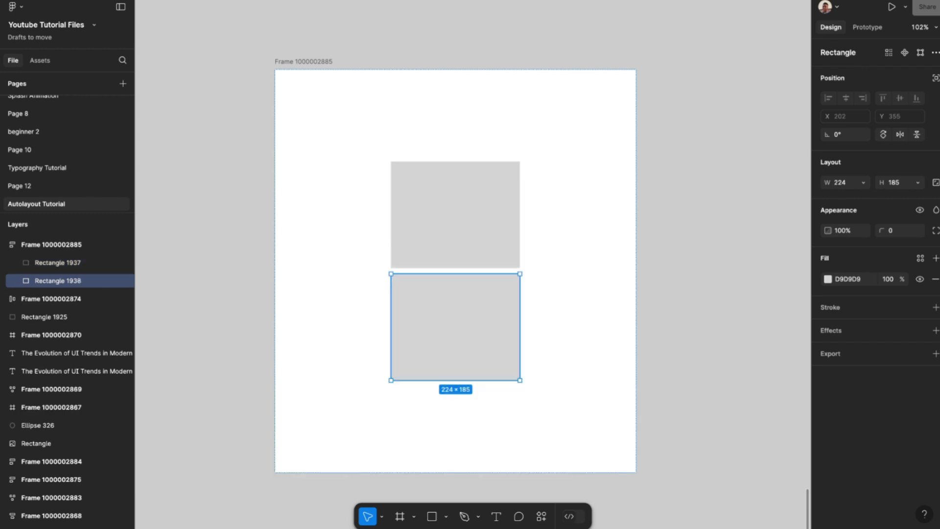
key("ctrl+d")
key("ctrl+d")
scroll(578, 293, "down", 4)
scroll(587, 294, "down", 5)
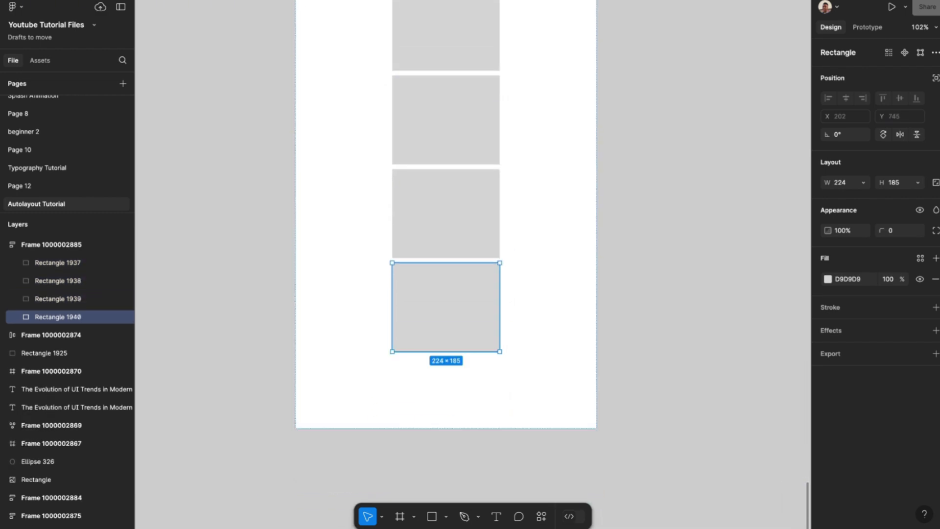
scroll(531, 179, "up", 5)
scroll(530, 180, "right", 2)
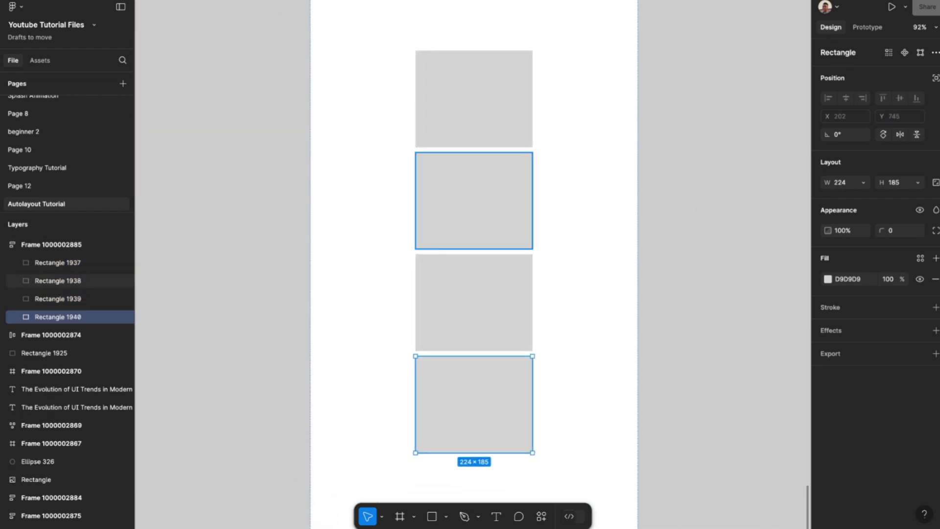
scroll(530, 181, "down", 2)
scroll(489, 284, "up", 1)
scroll(489, 284, "down", 1)
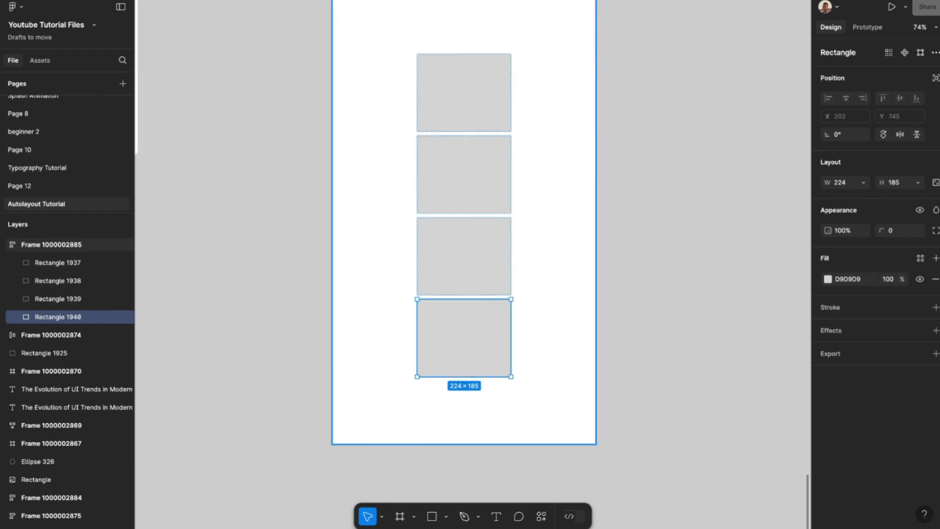
- Switch the auto layout frame of four stacked rectangles to a horizontal direction
left_click(543, 270)
scroll(563, 245, "down", 3)
key("Escape")
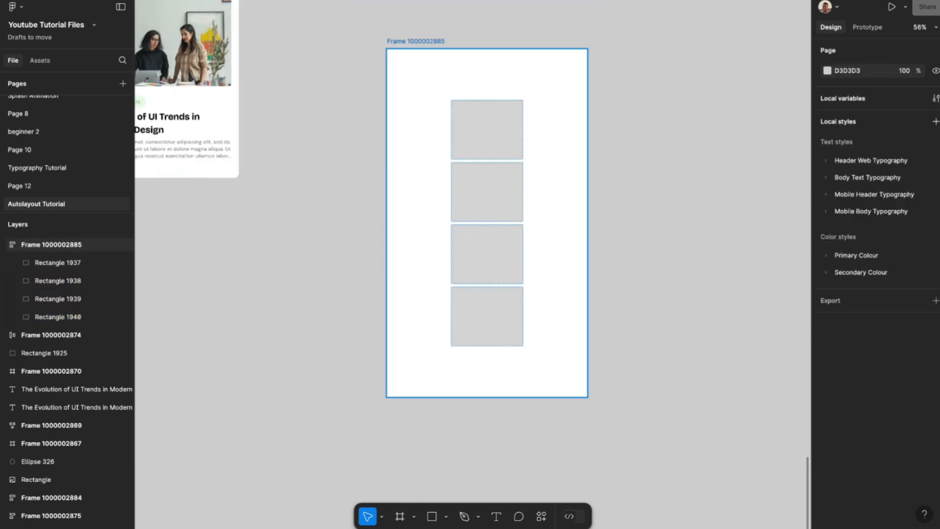
left_click(553, 245)
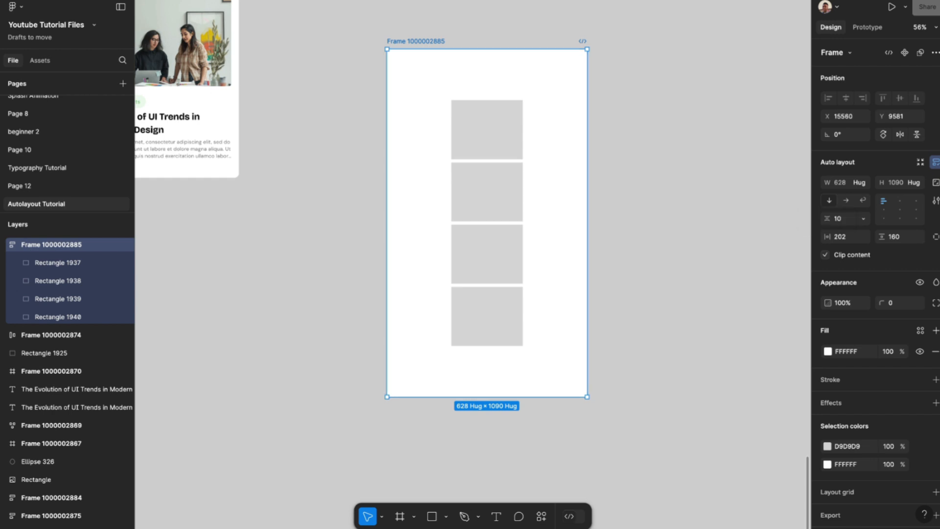
left_click(846, 200)
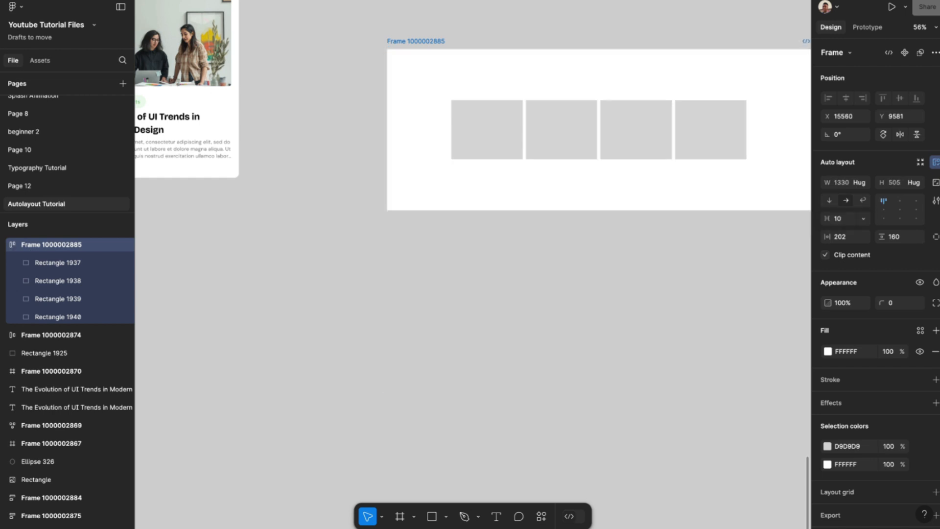
scroll(602, 186, "right", 2)
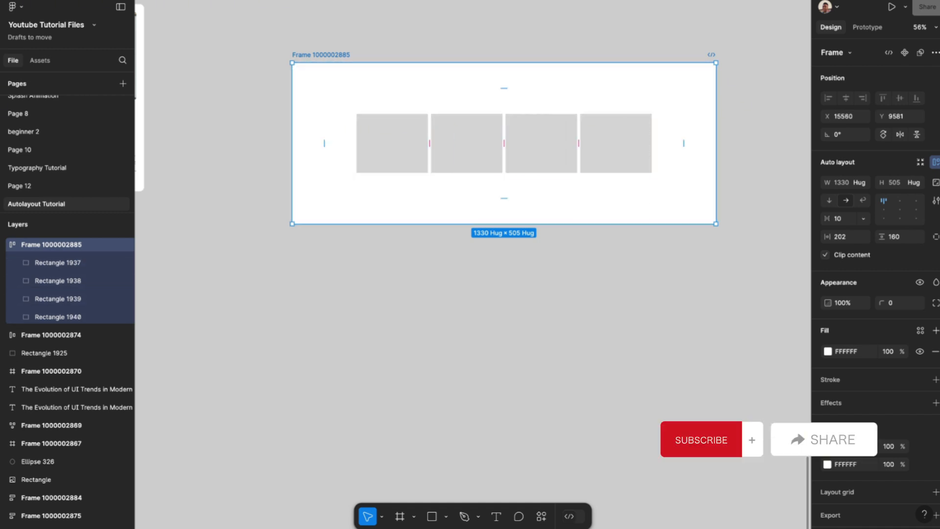
- Return the frame to vertical auto layout and duplicate the second rectangle inside it
key("shift+v")
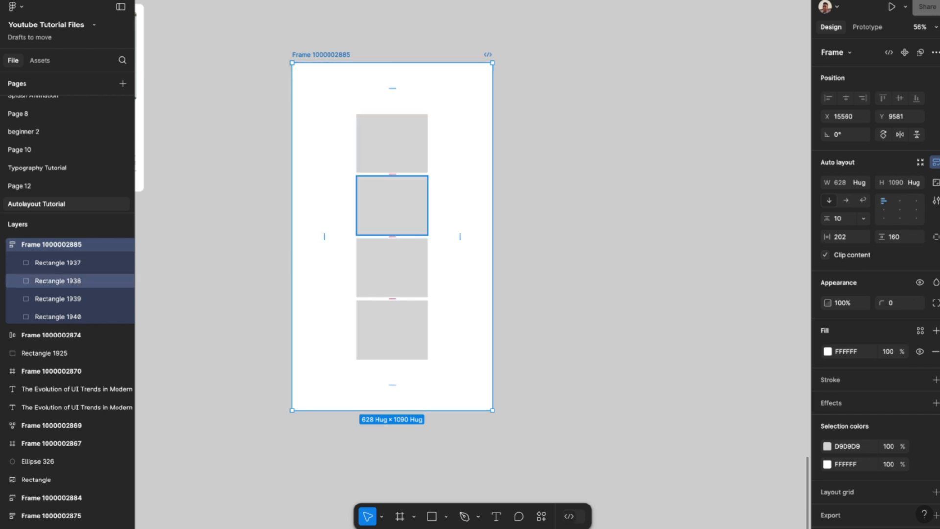
left_click(392, 206)
key("ctrl+d")
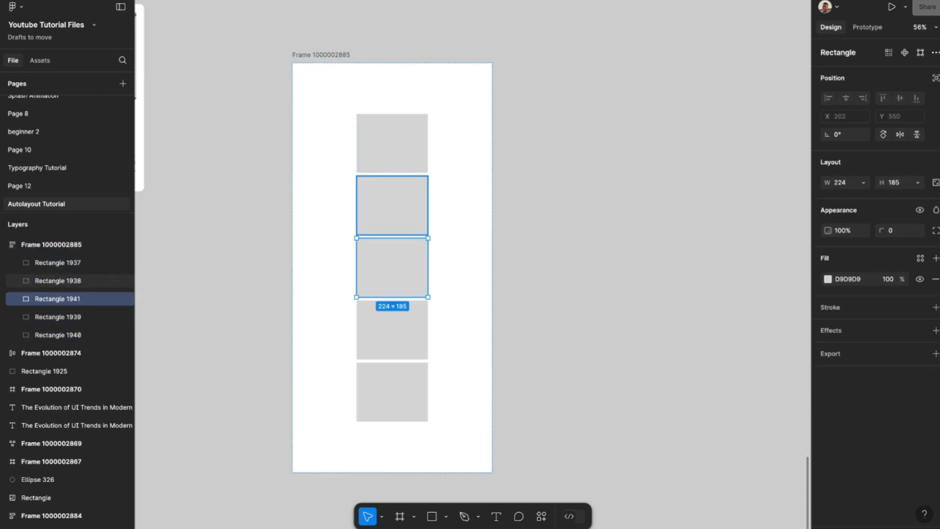
key("Escape")
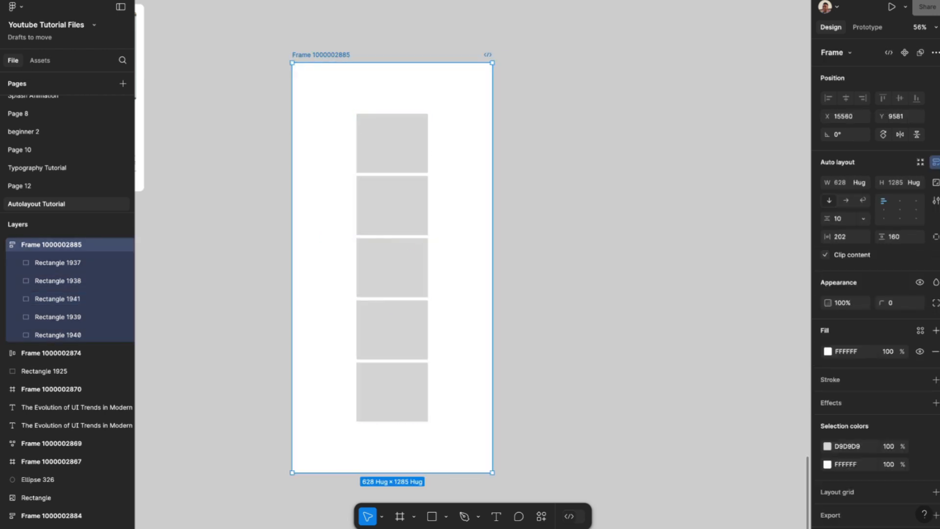
- Set the frame's auto layout to wrap and narrow the frame to about 1433 wide
left_click(862, 200)
scroll(587, 210, "right", 1)
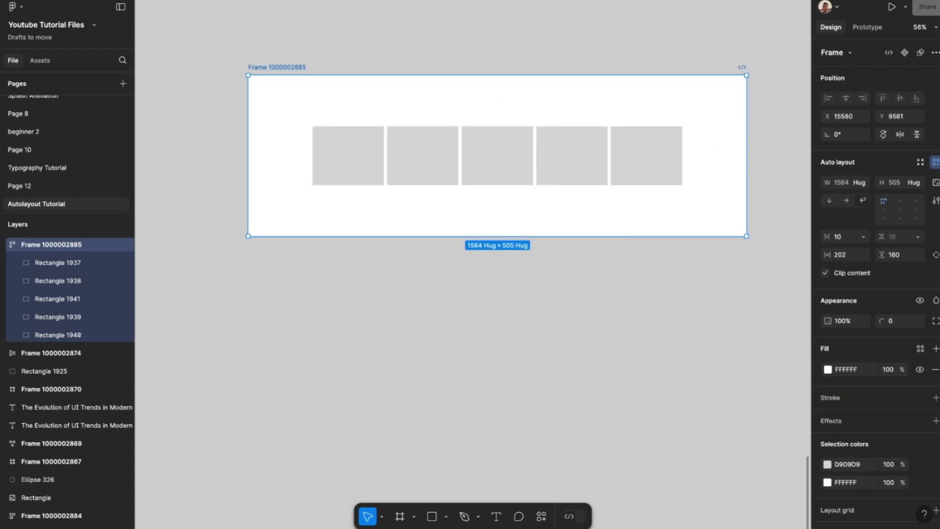
left_click_drag(747, 155, 704, 155)
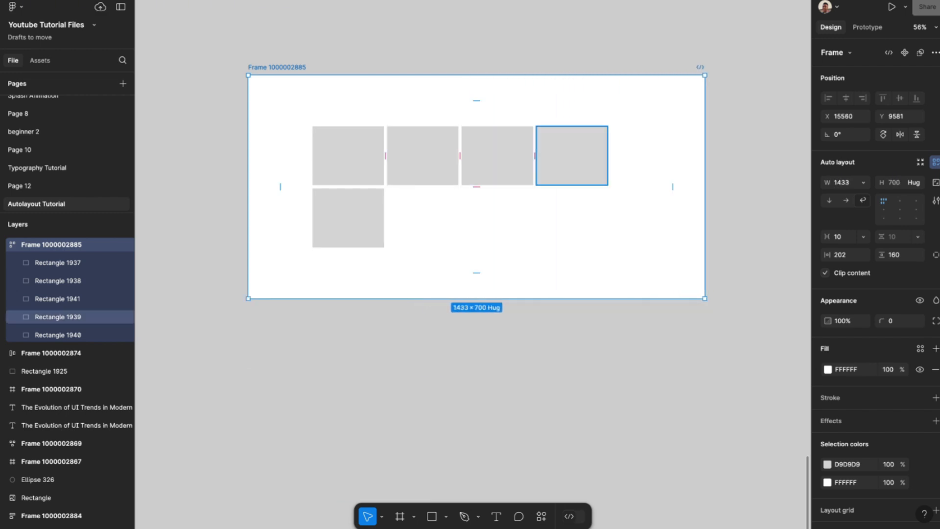
- Duplicate the wrapped rectangle on the second row repeatedly to build a four-column grid of thirteen rectangles, undoing the extra copy
left_click(348, 217)
key("ctrl+d")
key("ctrl+d")
key("ctrl+d")
key("ctrl+d")
key("ctrl+d")
key("ctrl+d")
key("ctrl+d")
key("ctrl+d")
key("ctrl+d")
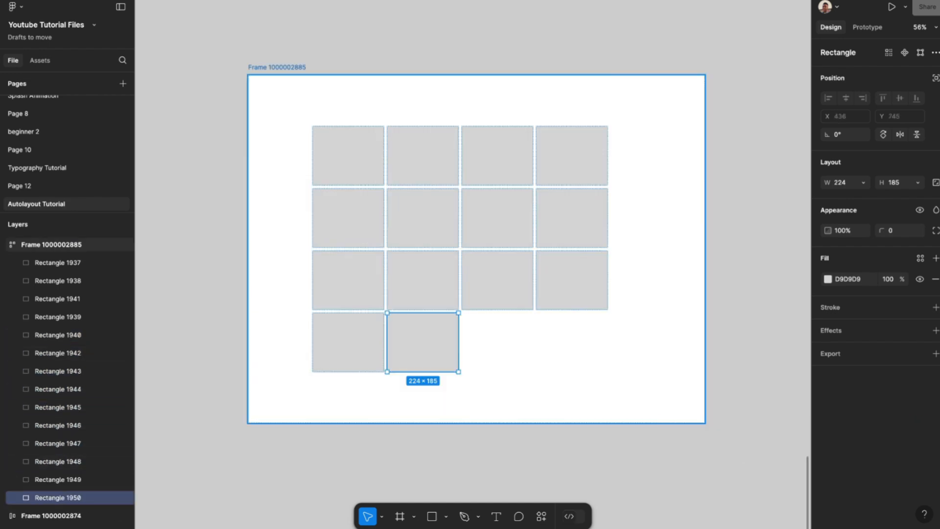
key("ctrl+z")
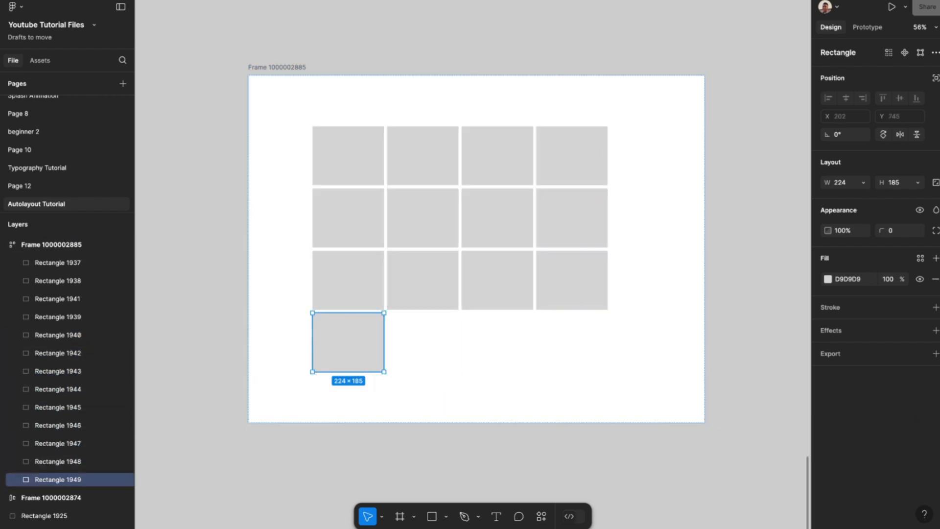
- Switch the frame from wrap to horizontal auto layout and set its width to Hug contents
left_click(489, 364)
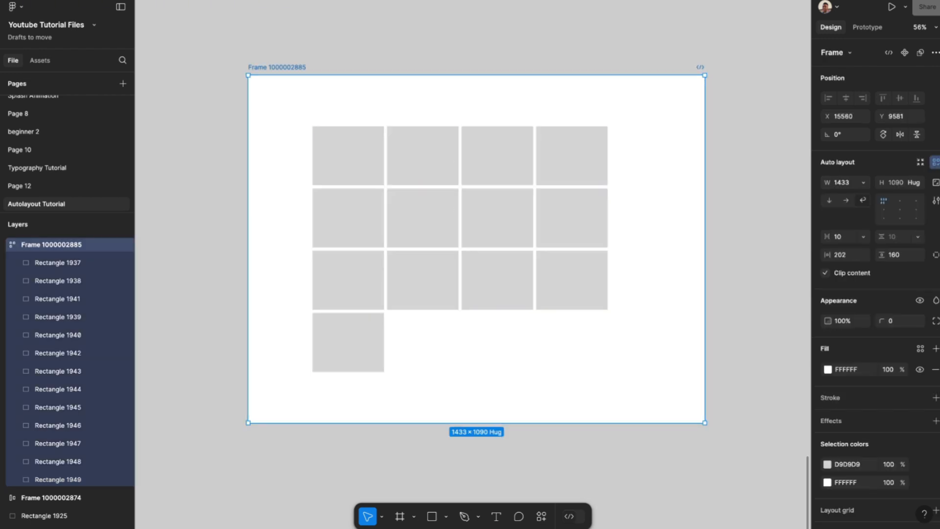
left_click(845, 200)
left_click(863, 182)
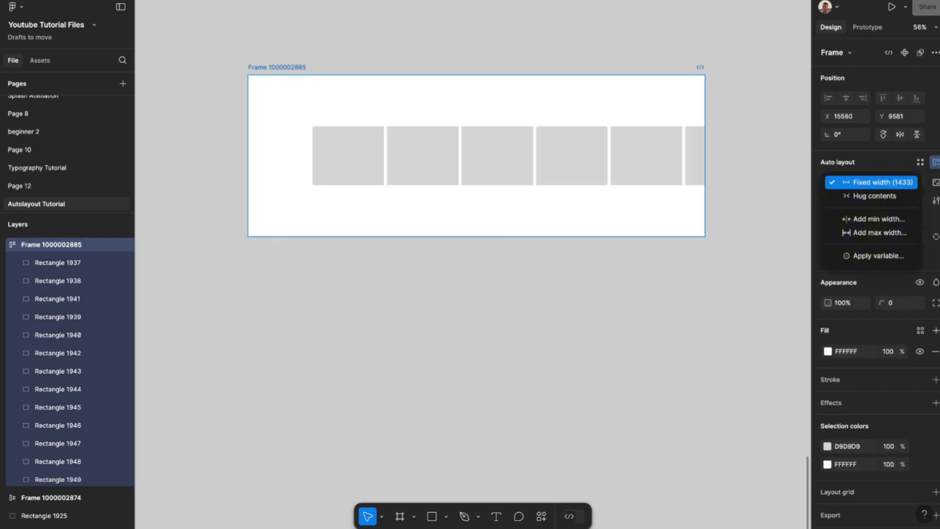
left_click(852, 195)
scroll(646, 162, "right", 3)
scroll(533, 192, "down", 5)
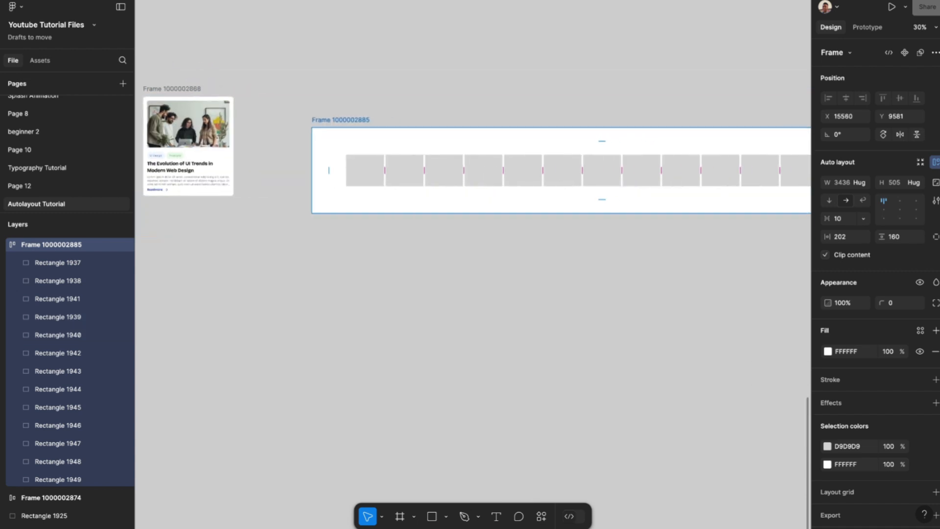
scroll(534, 196, "right", 1)
scroll(534, 196, "down", 3)
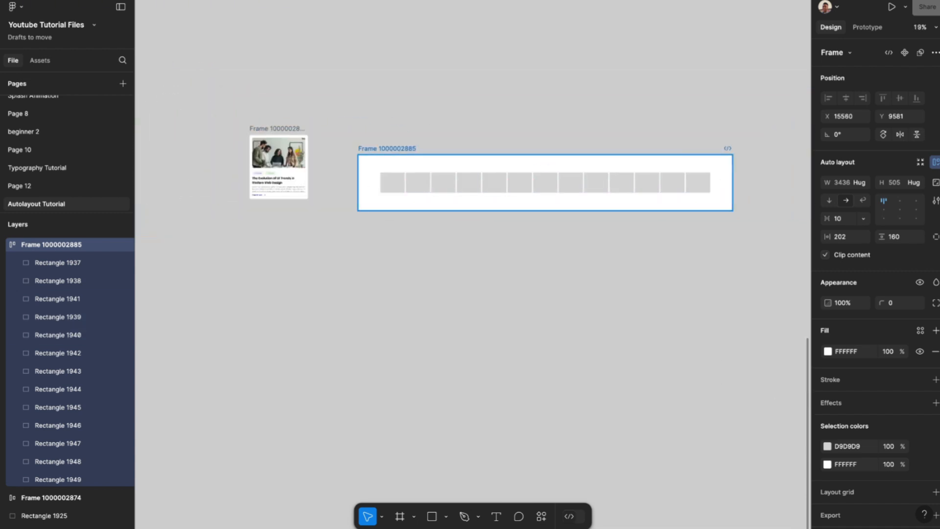
scroll(509, 177, "up", 3)
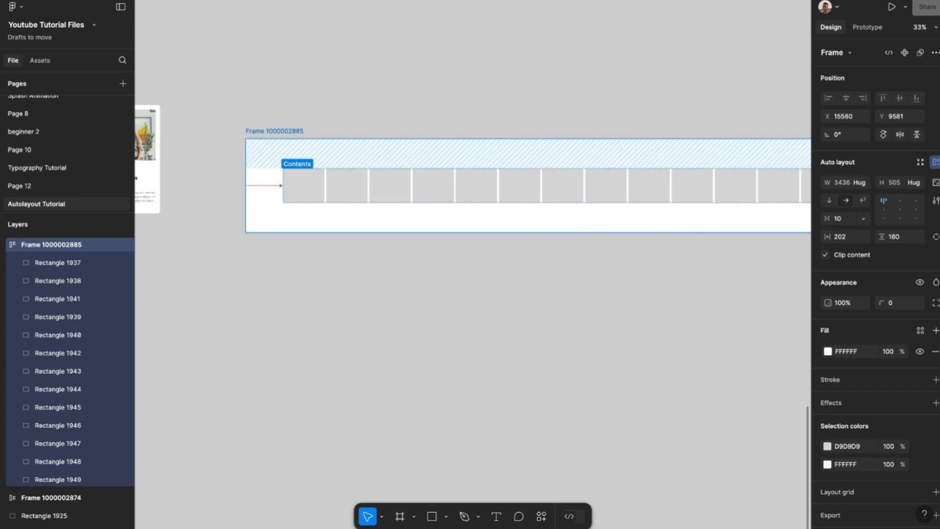
- Set the frame back to wrap and narrow it to about 1206 wide to form three columns
left_click(863, 201)
scroll(466, 218, "down", 3)
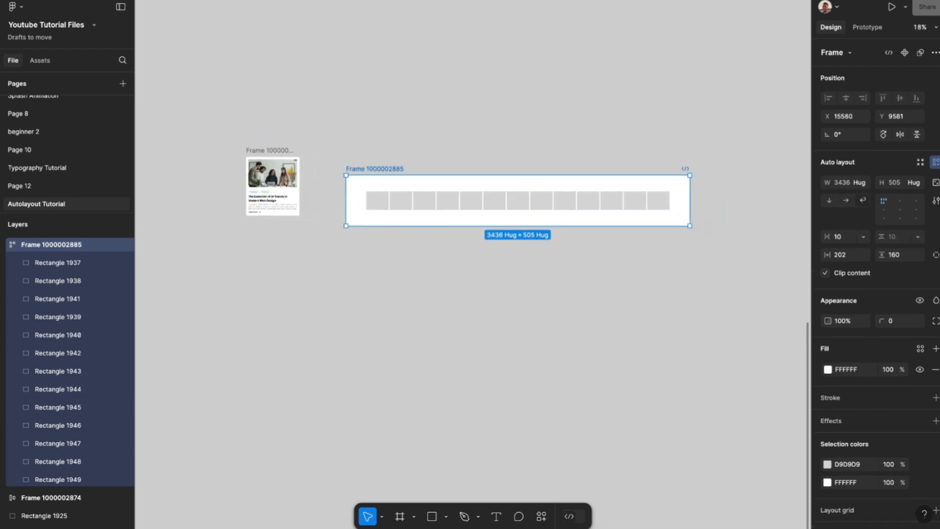
scroll(466, 218, "right", 1)
left_click_drag(668, 200, 445, 200)
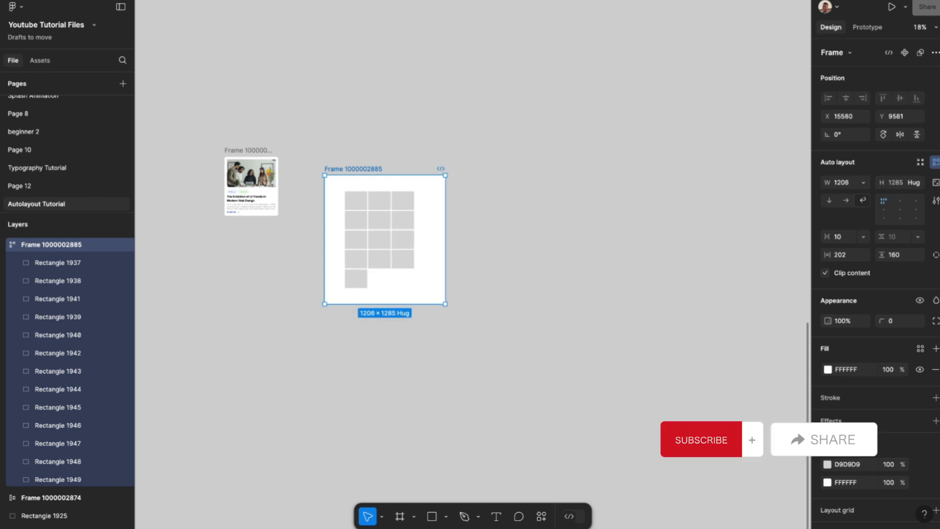
- Set the wrapping frame's width to Hug contents, and narrow it to about 628 for a single column of rectangles
left_click(863, 183)
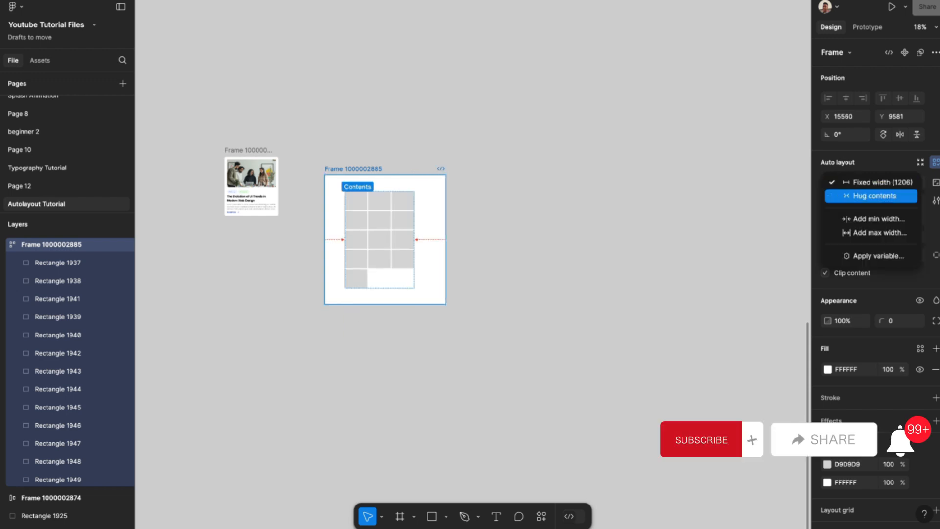
left_click(874, 196)
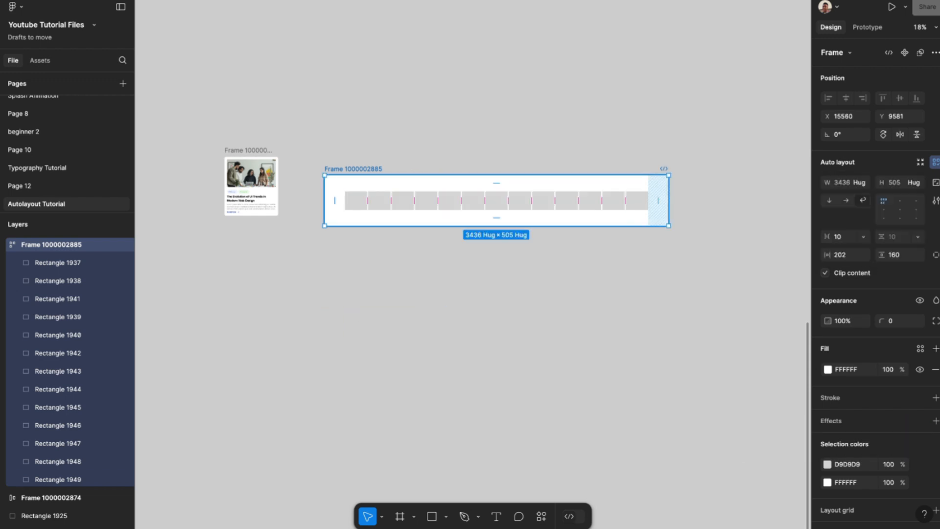
left_click_drag(668, 201, 434, 200)
left_click_drag(435, 249, 387, 249)
scroll(460, 201, "down", 5)
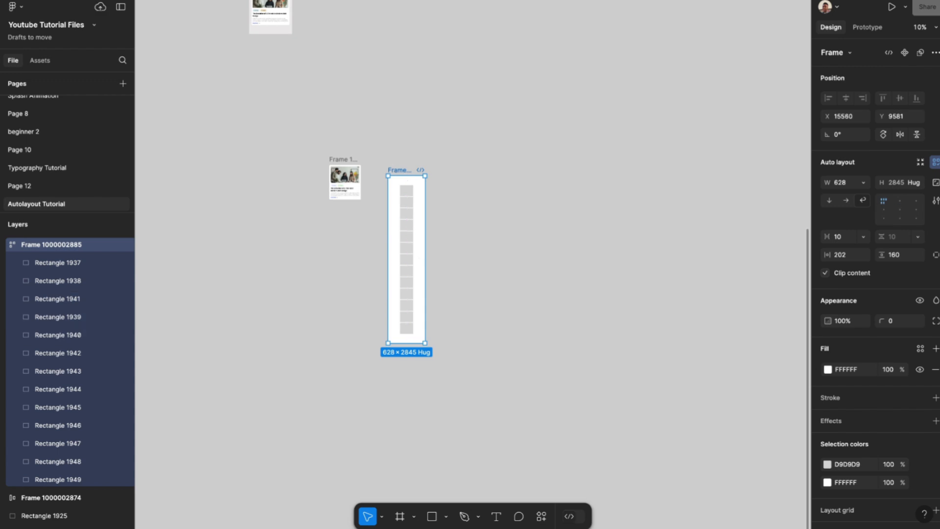
- Widen the single-column wrapping frame to about 3366
left_click_drag(425, 220, 589, 213)
scroll(480, 196, "up", 8)
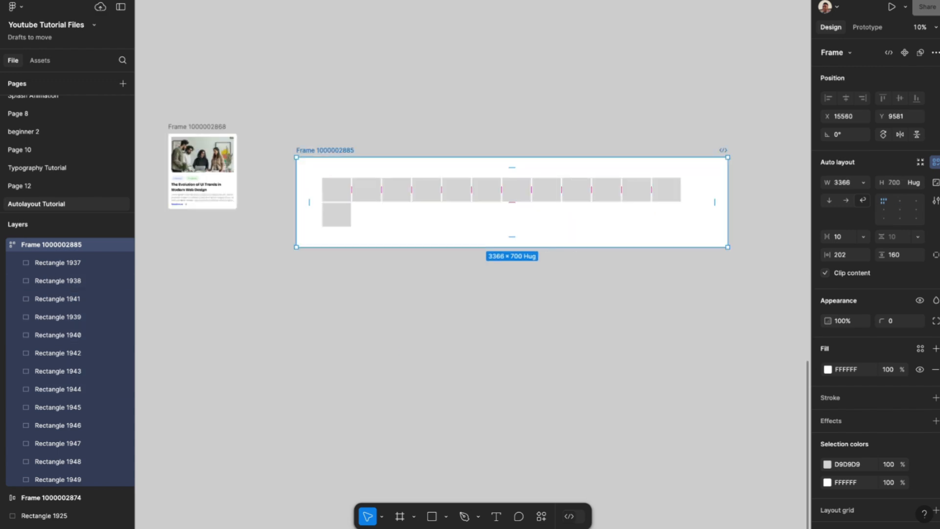
scroll(462, 189, "down", 2)
scroll(392, 215, "down", 3)
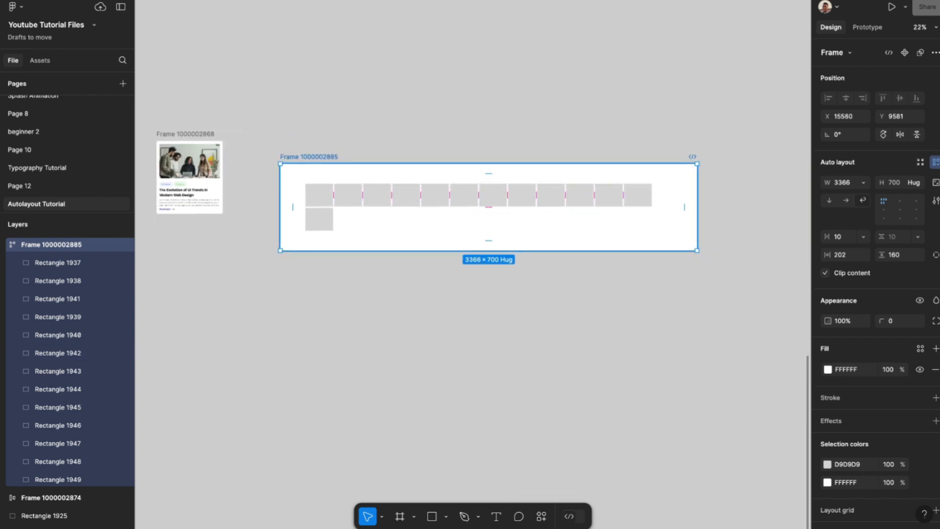
- Narrow the wrapping frame to about 1775 wide to arrange the rectangles in rows of five
left_click_drag(697, 217, 500, 221)
scroll(497, 222, "up", 7)
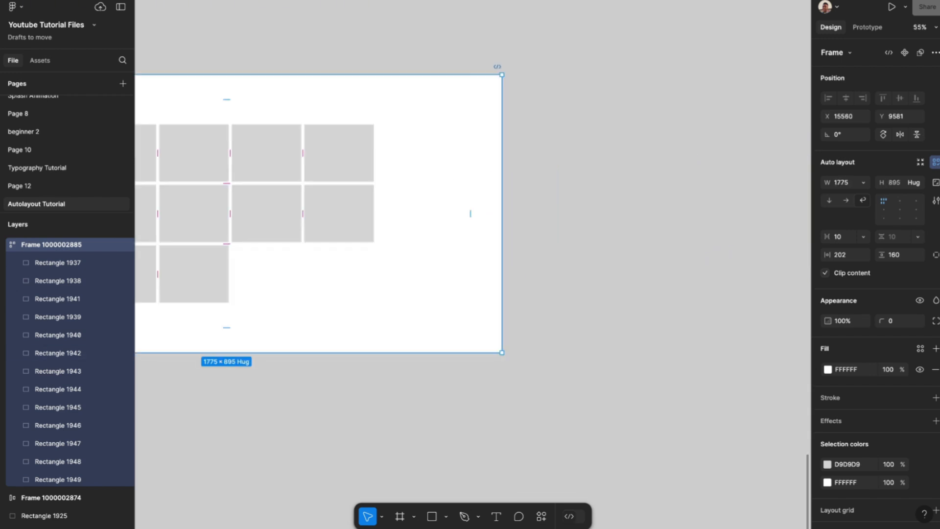
scroll(497, 222, "left", 5)
scroll(504, 223, "up", 2)
scroll(504, 223, "left", 1)
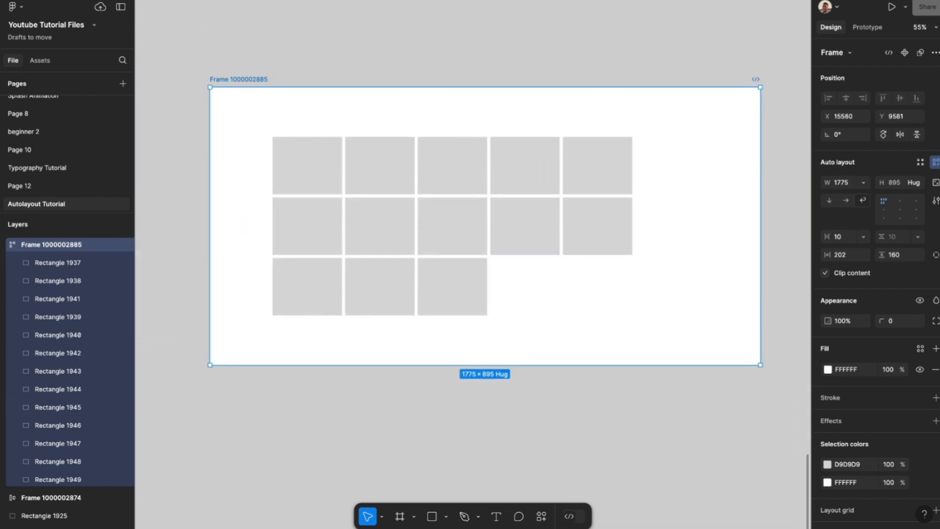
- Try the frame's vertical auto layout direction, and set it to horizontal
left_click(785, 235)
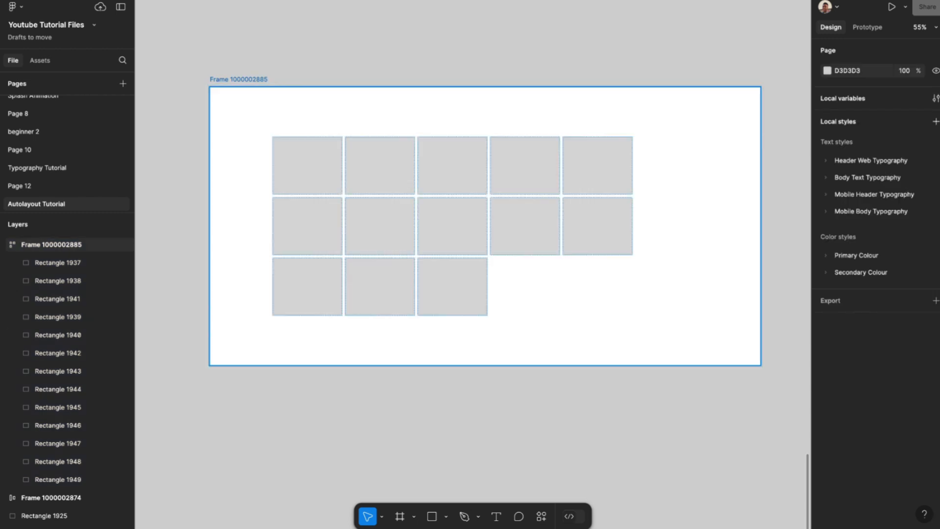
left_click(724, 234)
left_click(829, 200)
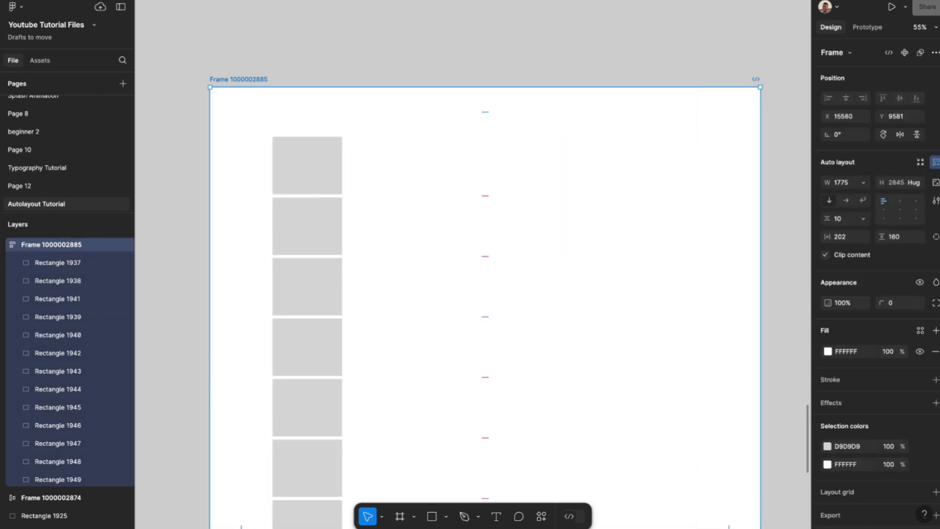
left_click(846, 200)
scroll(579, 197, "down", 4)
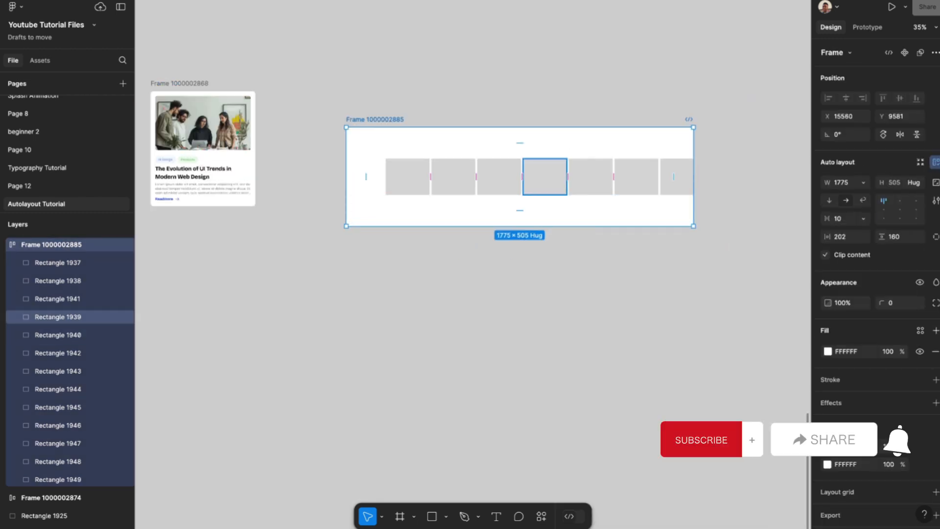
- Delete six rectangles from the middle of the horizontal row in two batches of three
left_click(545, 176)
left_click(590, 176, "shift")
left_click(636, 176, "shift")
key("Delete")
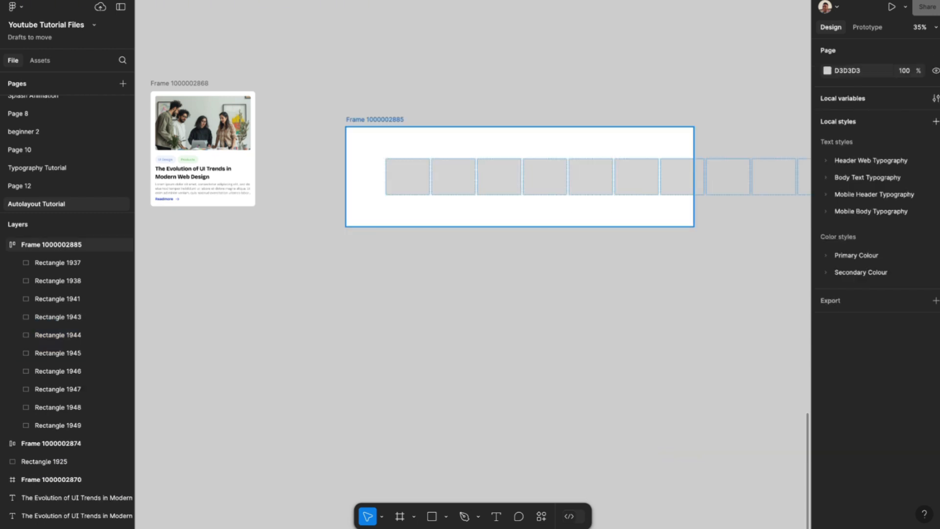
left_click(614, 174)
left_click(632, 176)
left_click(590, 177)
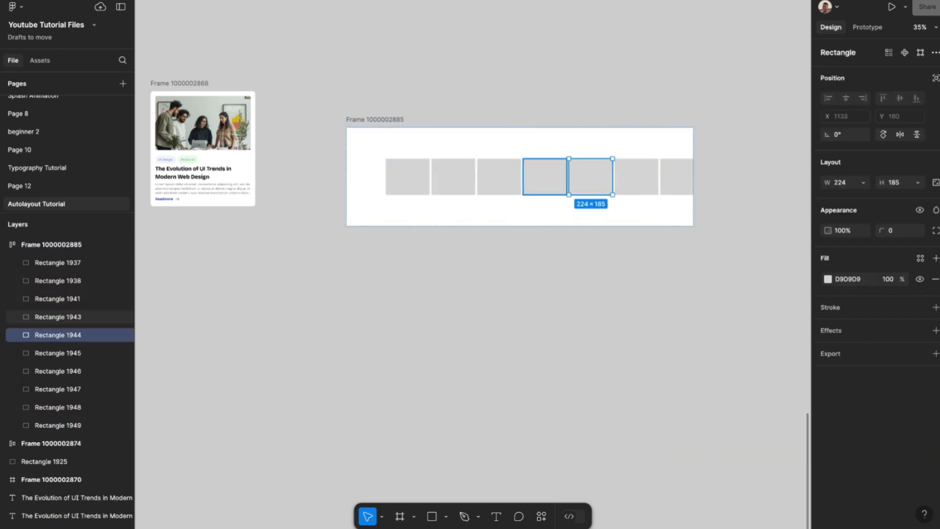
left_click(58, 316, "shift")
left_click(57, 298, "shift")
key("Delete")
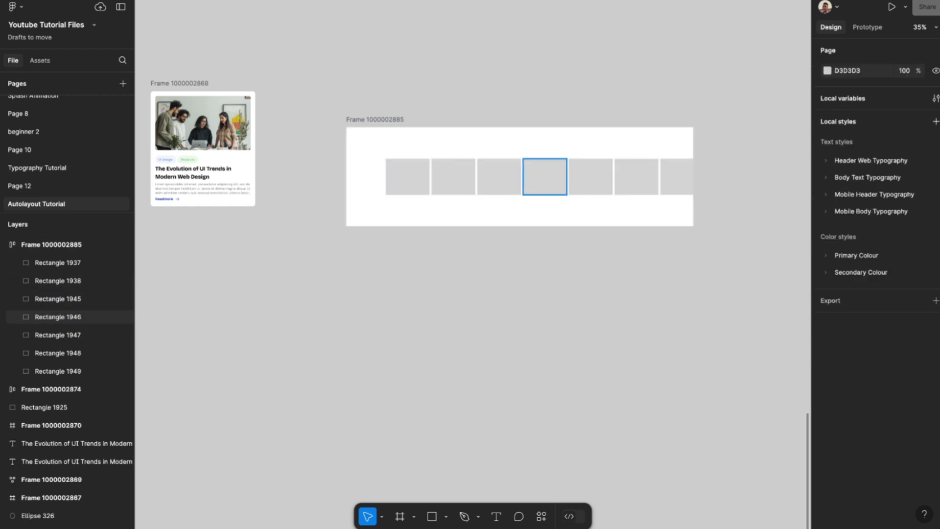
- Delete Rectangle 1945 through Rectangle 1948 from the frame
left_click(58, 317)
left_click(57, 298, "shift")
left_click(58, 334, "shift")
left_click(58, 353, "shift")
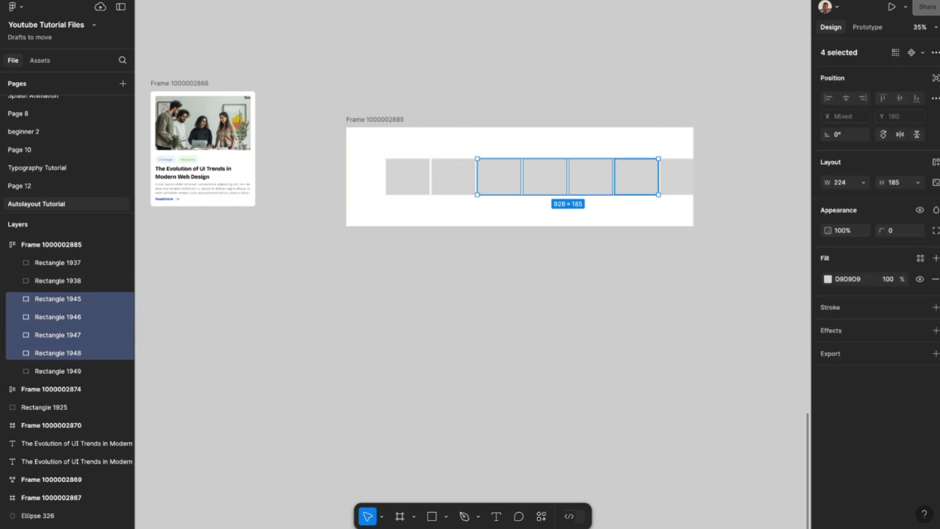
key("Delete")
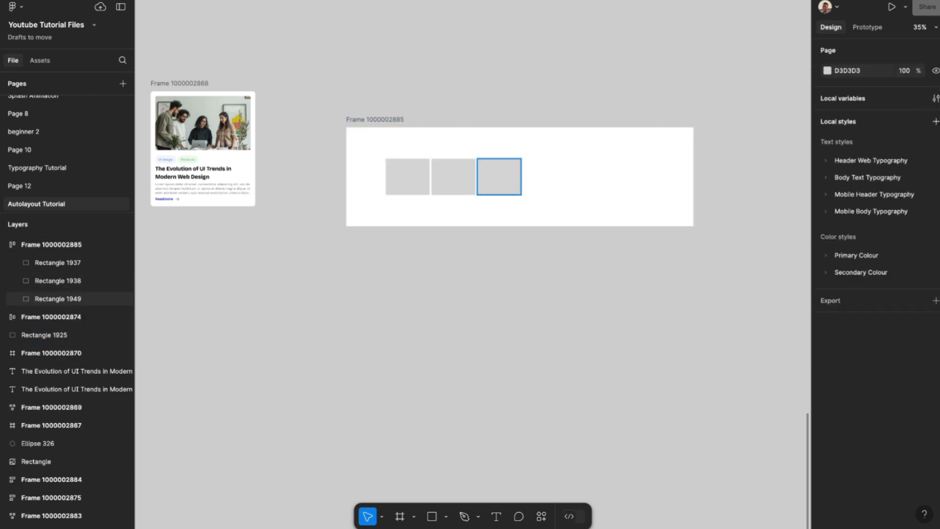
- Duplicate the last rectangle to make a row of four and set the frame's width to Hug contents
left_click(499, 176)
key("ctrl+d")
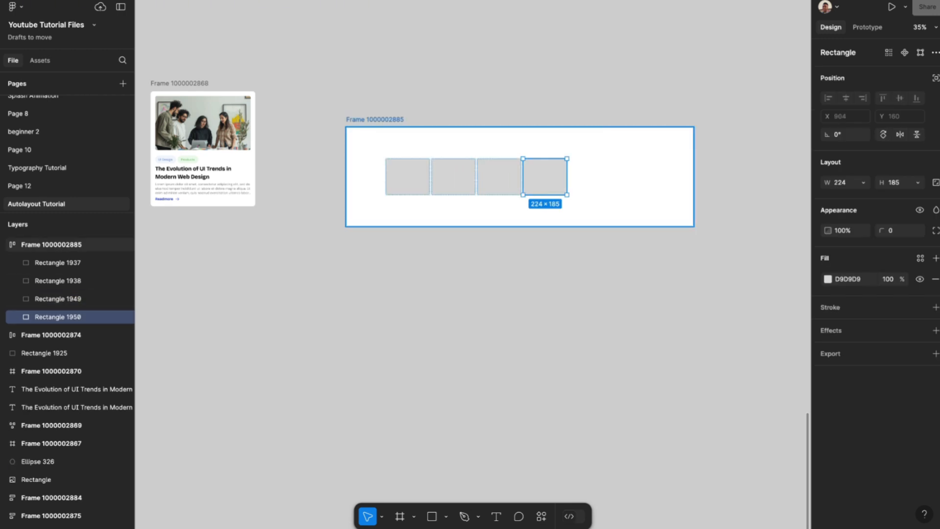
left_click(632, 177)
left_click(863, 182)
left_click(868, 195)
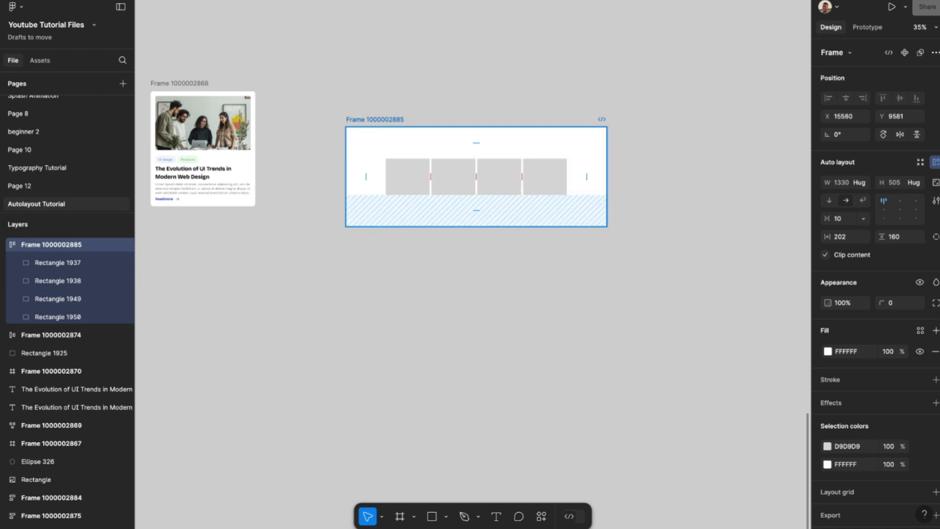
- Try a horizontal gap of 101 between the frame's rectangles, and undo it
scroll(476, 175, "up", 4)
scroll(478, 179, "left", 1)
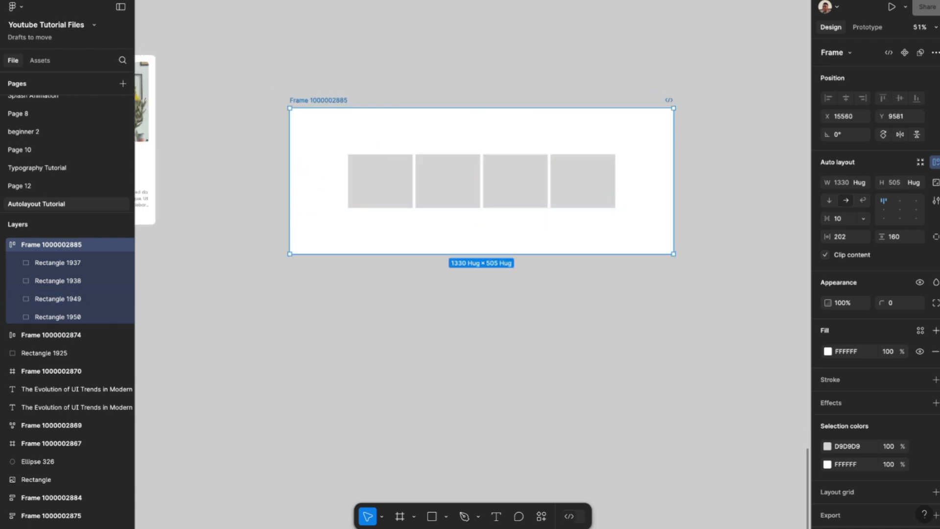
left_click(460, 303)
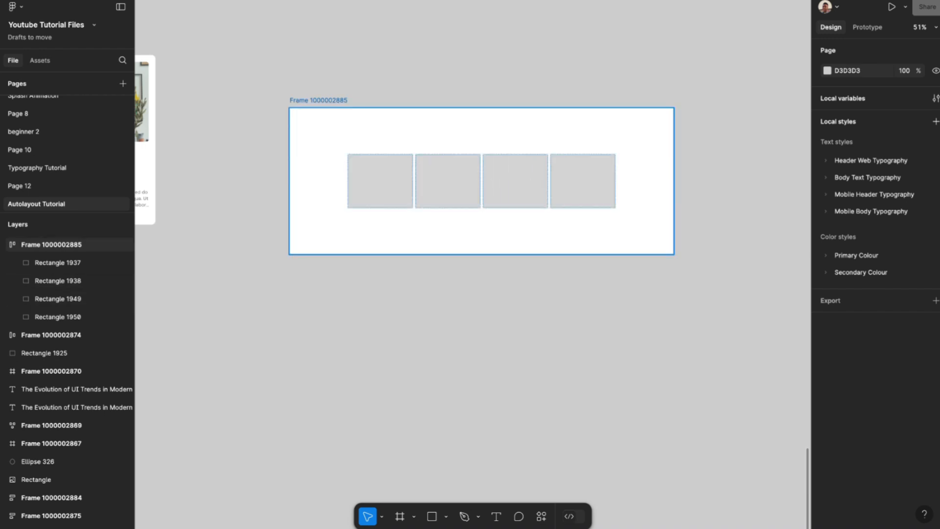
left_click(480, 229)
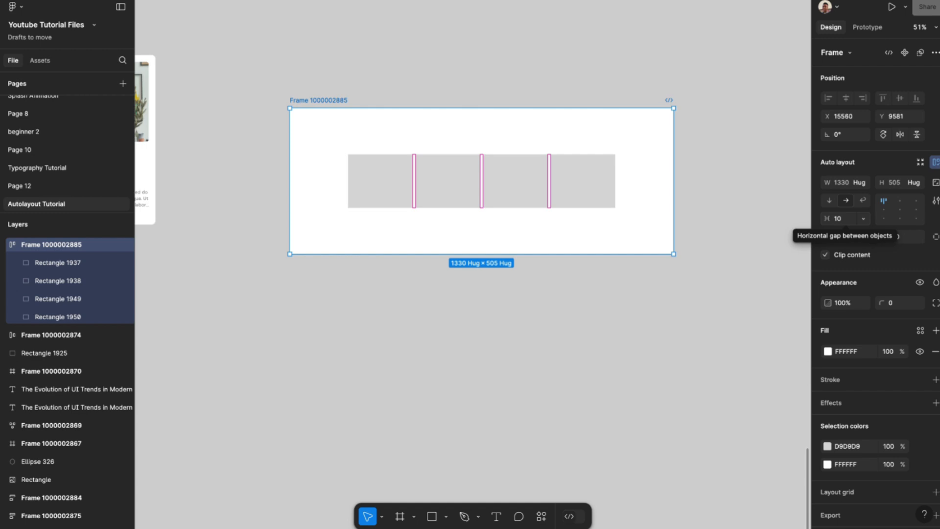
left_click_drag(826, 219, 931, 211)
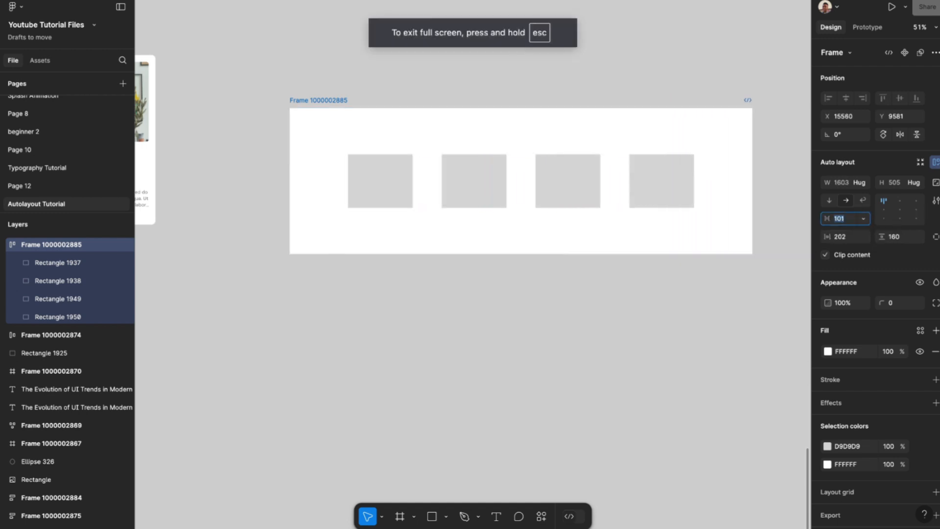
key("ctrl+z")
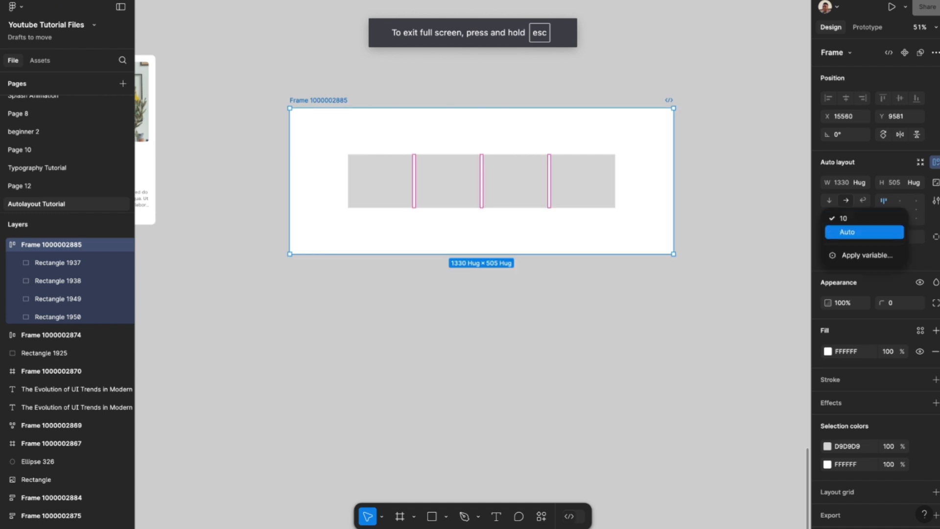
- Try the Auto option for the frame's horizontal gap, and set the gap back to 10
left_click(854, 232)
left_click(863, 219)
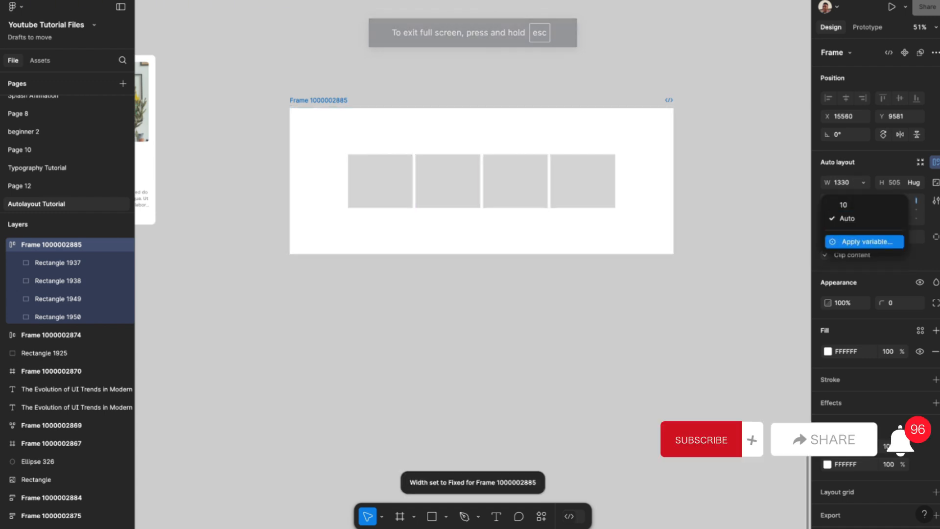
left_click(858, 204)
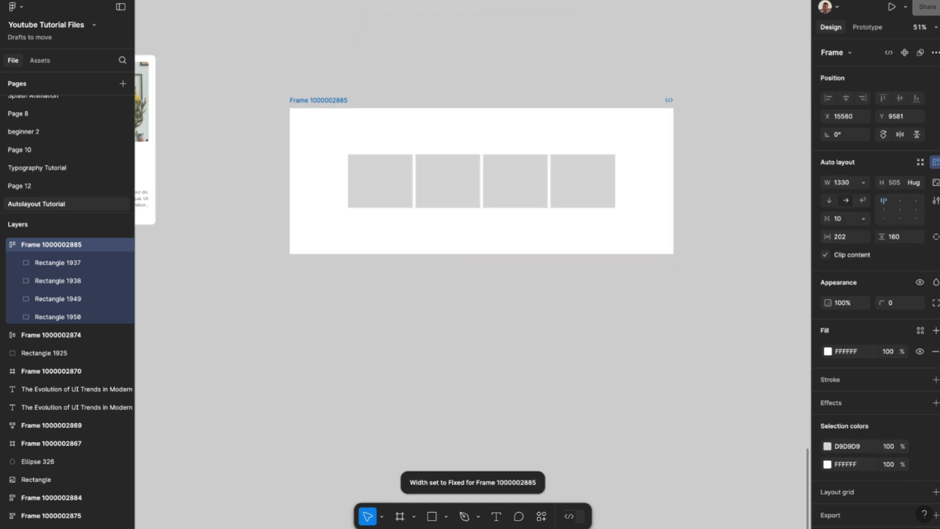
- Set the frame's horizontal gap between objects to 30
left_click(839, 219)
type("30")
key("Return")
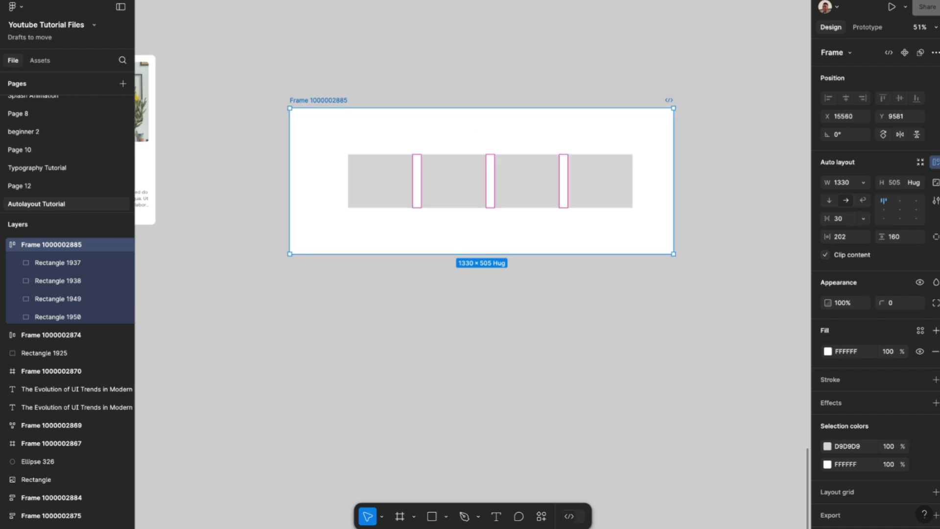
- Increase the frame's horizontal gap to 43 and set its width to Hug contents
mouse_move(827, 218)
left_mouse_down()
mouse_move(868, 219)
mouse_move(834, 218)
left_mouse_up()
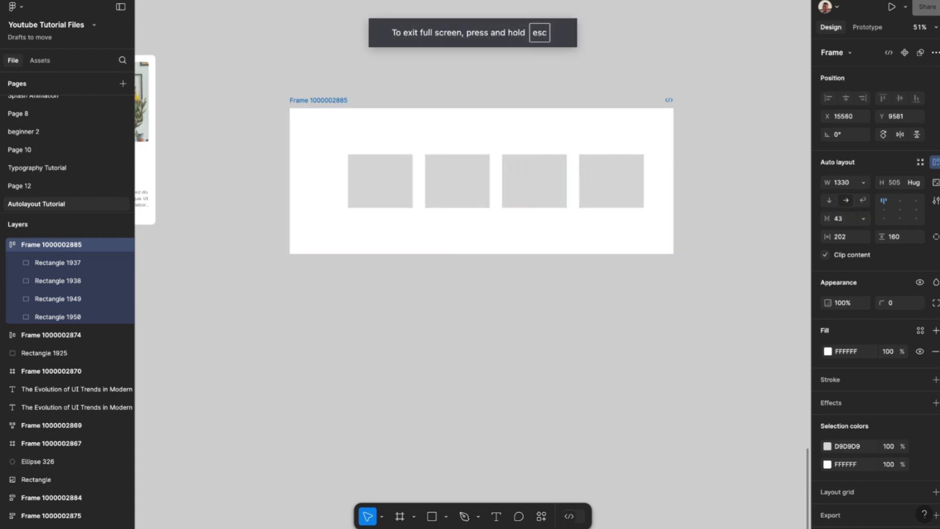
left_click(863, 182)
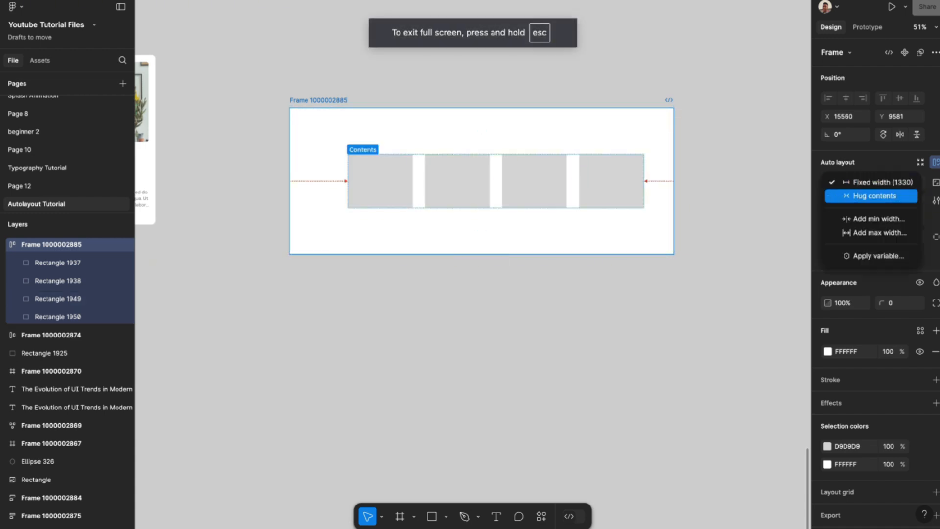
left_click(875, 195)
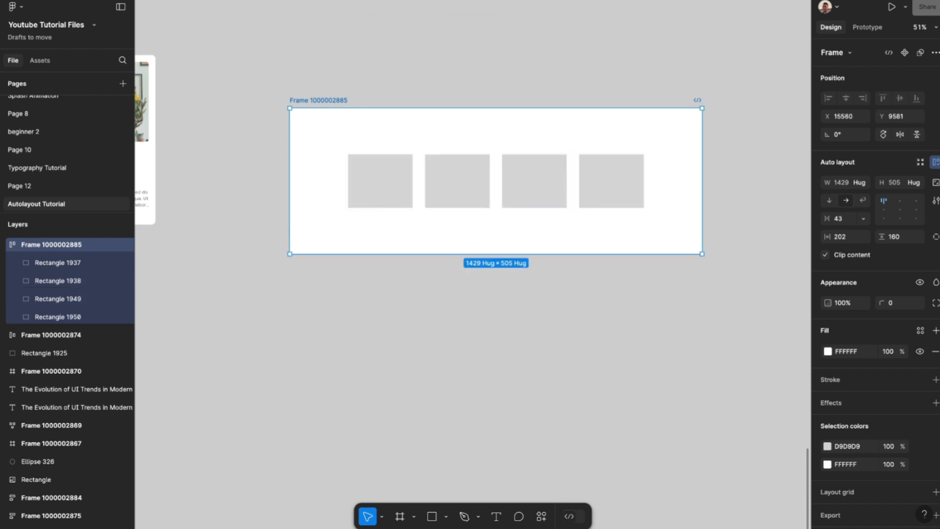
- Try stacking the four rectangles with the vertical direction, and return the frame to the horizontal direction
left_click(829, 200)
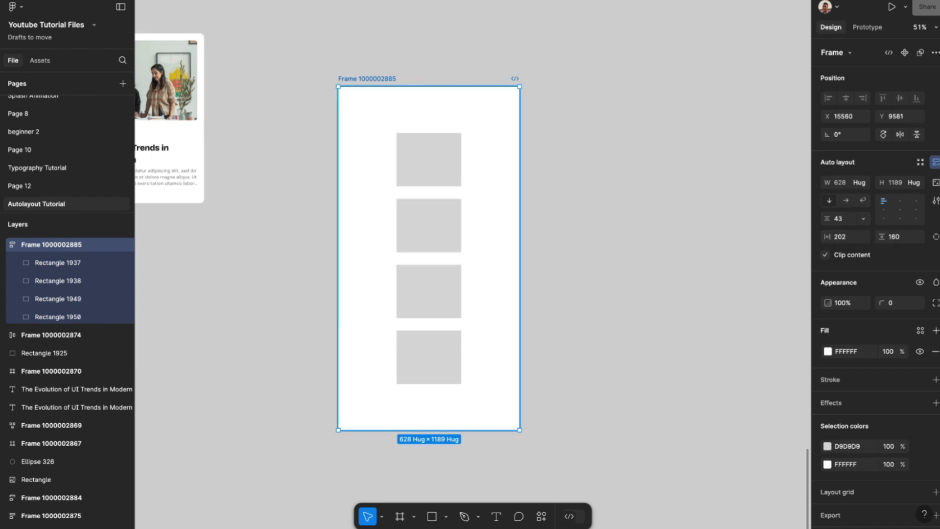
left_click(577, 245)
left_click(492, 245)
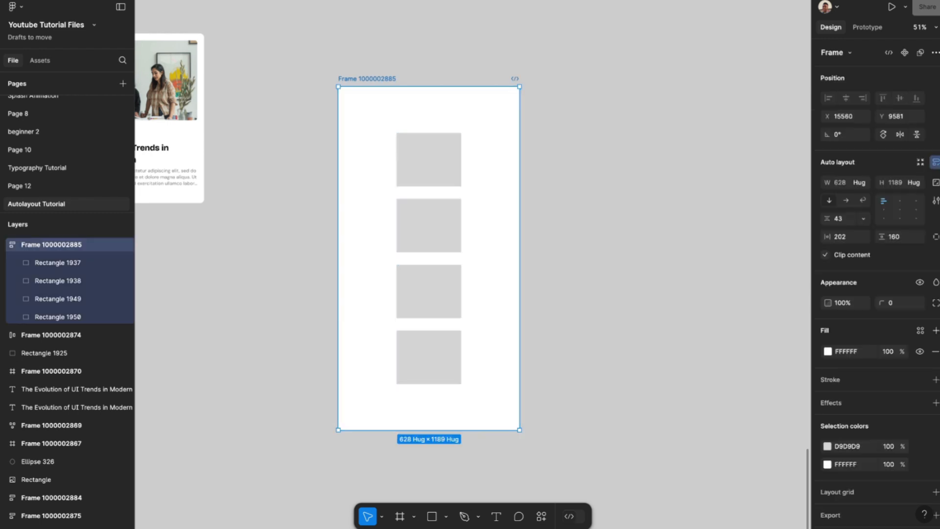
left_click(846, 200)
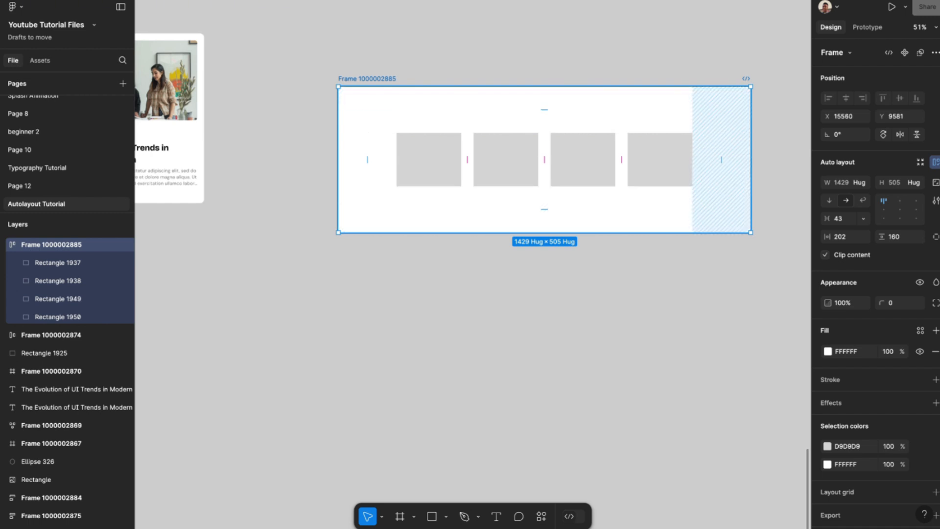
- Set the frame's horizontal padding to 300
scroll(545, 159, "right", 2)
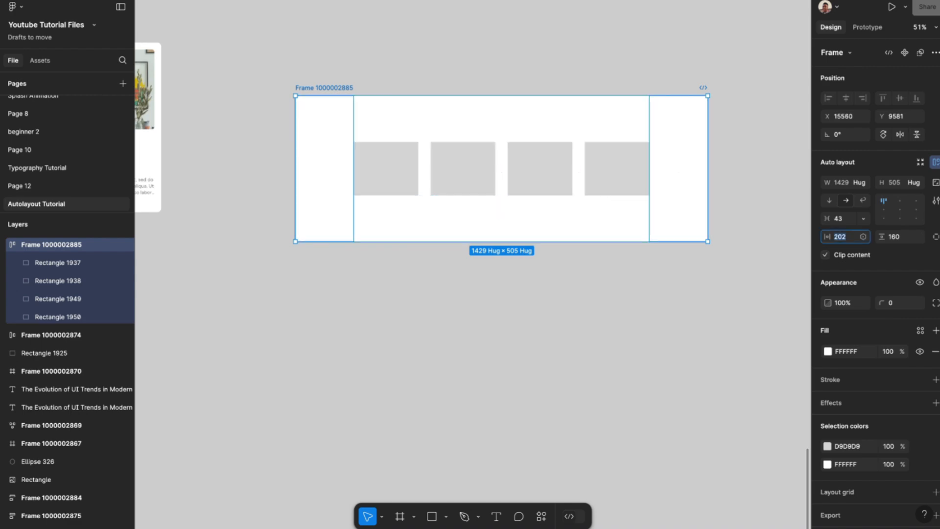
type("300")
key("Return")
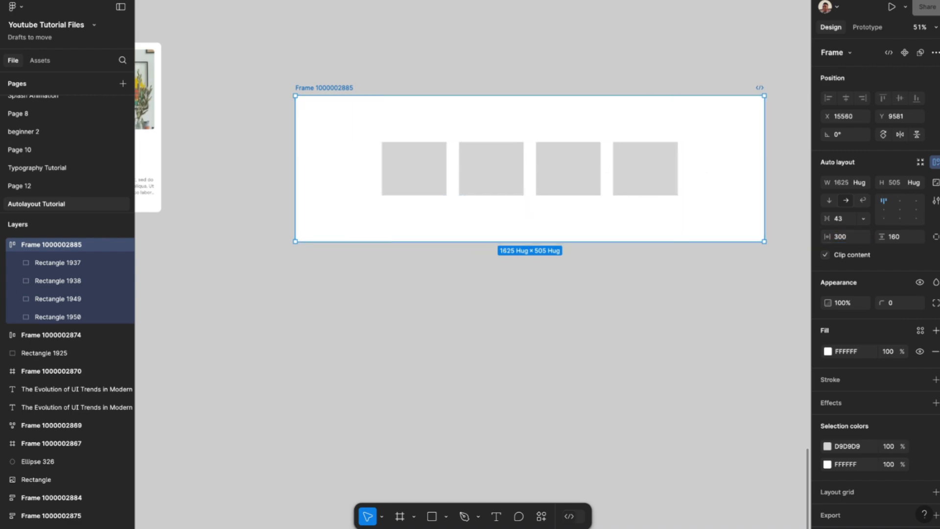
- Set the frame's vertical padding to 300
left_click(895, 237)
type("300")
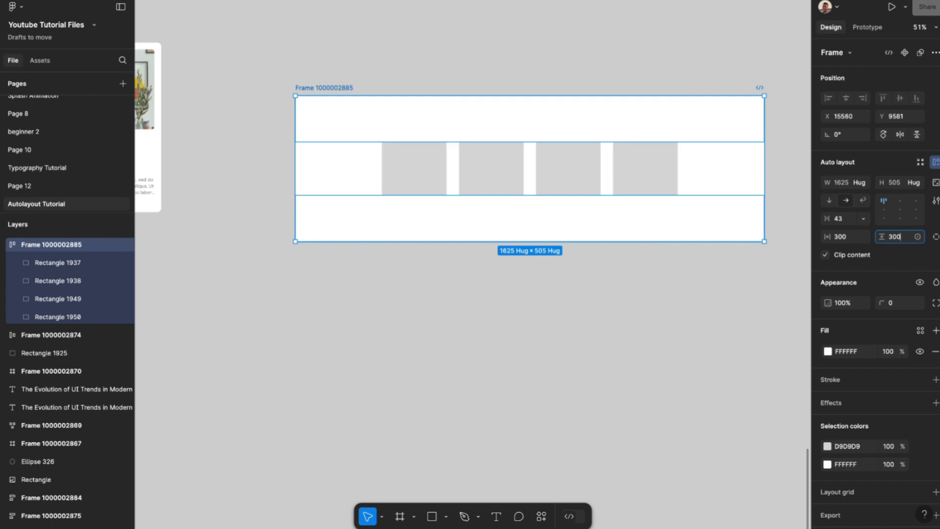
key("Return")
scroll(470, 224, "up", 2)
scroll(470, 224, "right", 2)
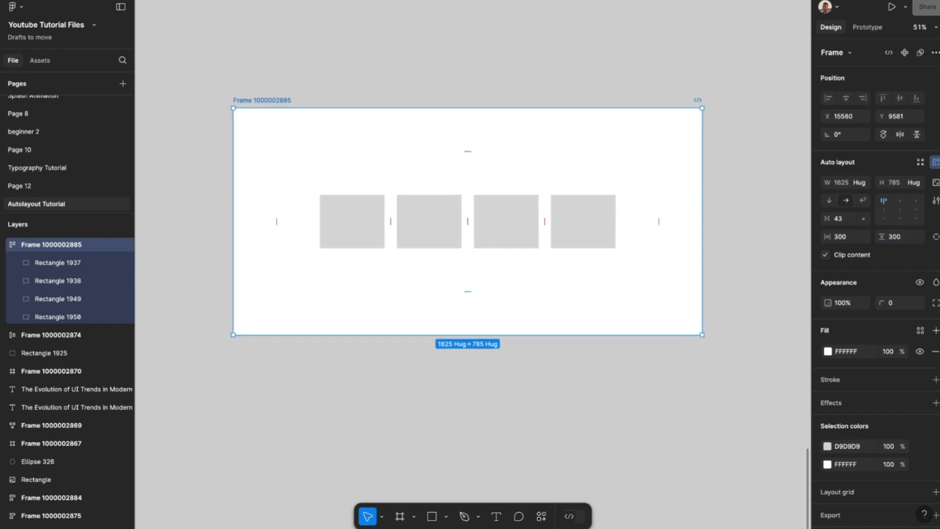
- Switch the frame to individual padding and set both the left and bottom padding to 150
left_click(840, 236)
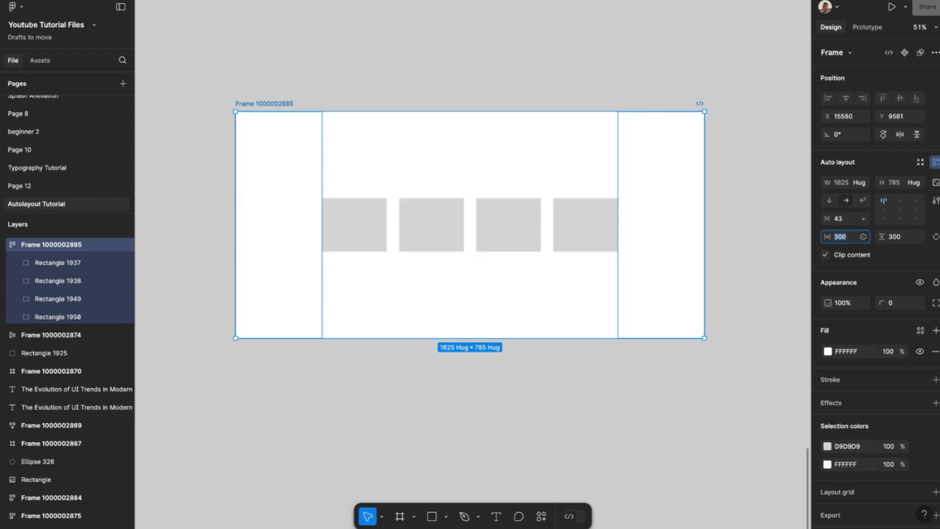
left_click(935, 236)
left_click(840, 237)
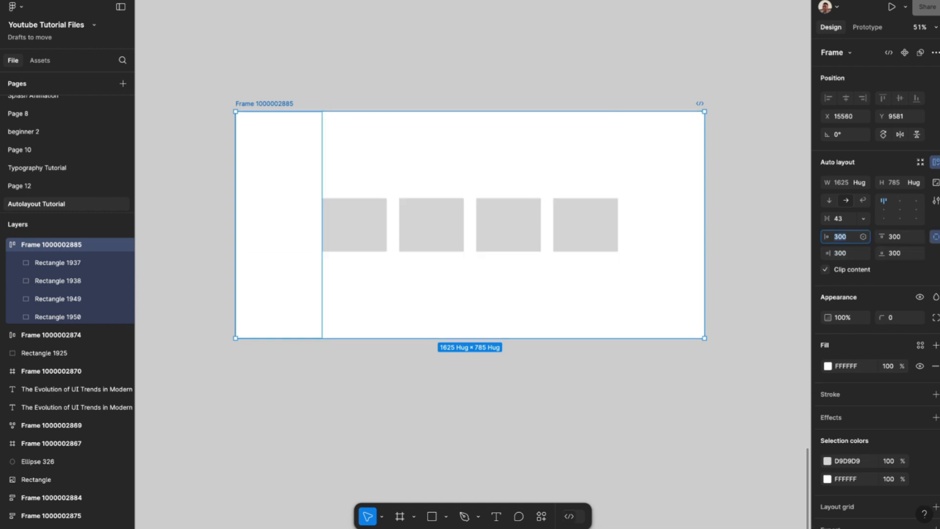
type("150")
key("Return")
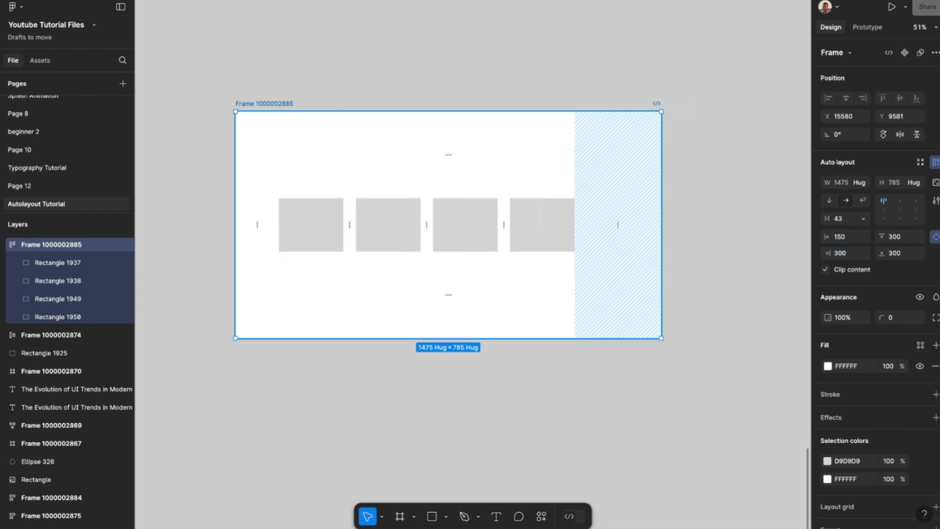
left_click(895, 253)
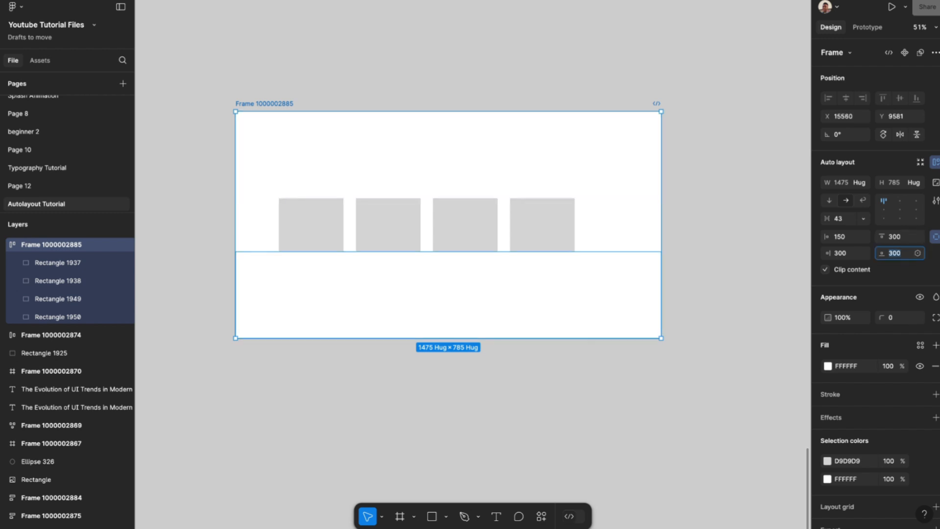
type("150")
key("Return")
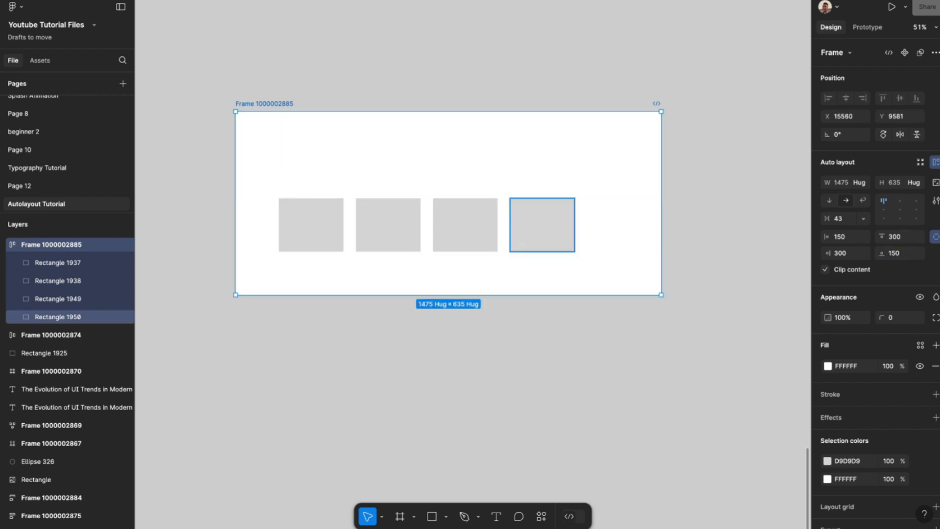
key("Escape")
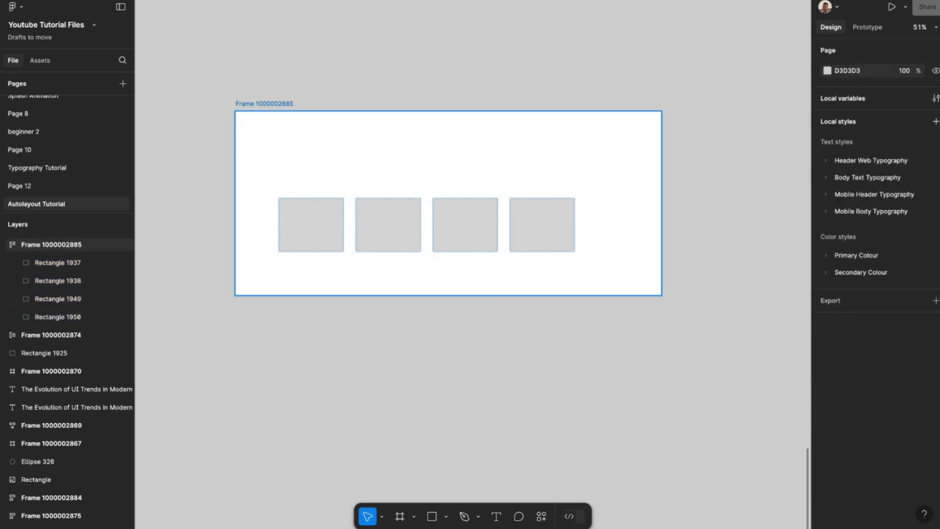
left_click(618, 215)
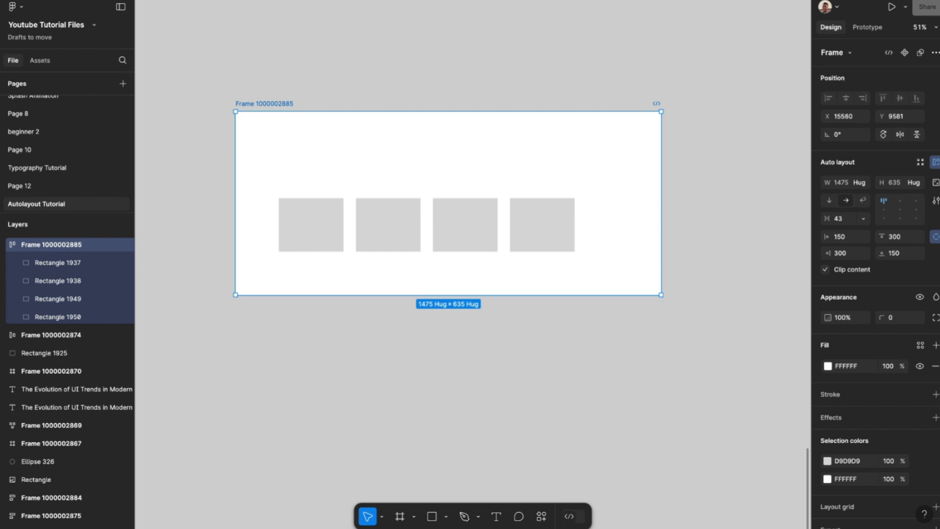
left_click(719, 215)
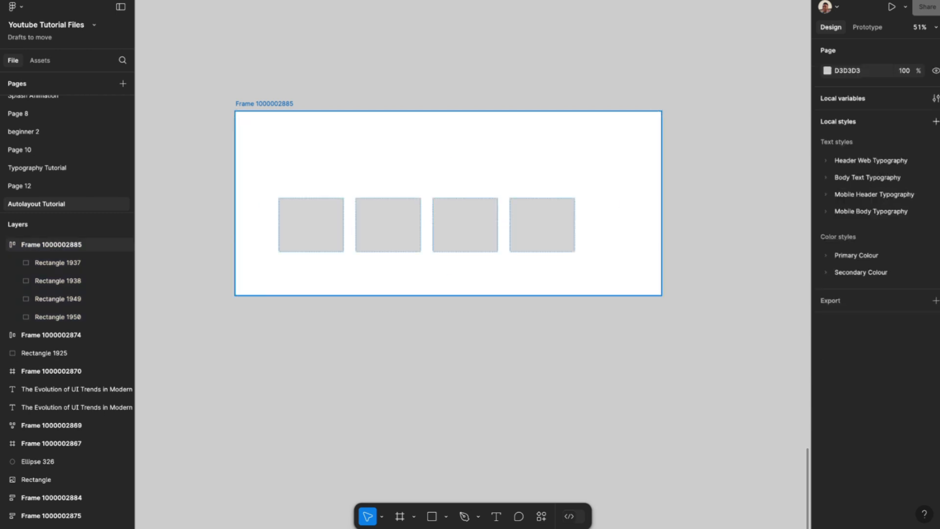
left_click(618, 215)
left_click(935, 237)
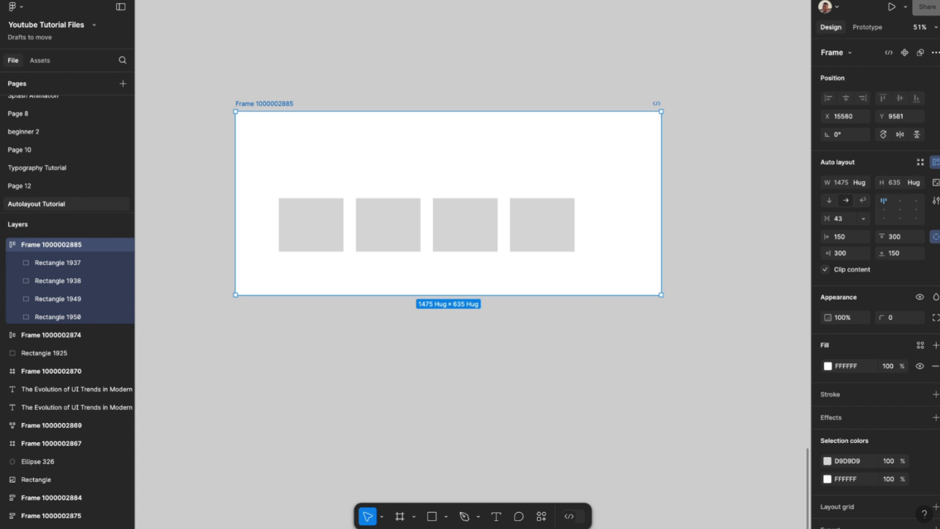
- Undo the frame's left, bottom and vertical padding changes
key("ctrl+z")
key("ctrl+z")
key("ctrl+z")
key("ctrl+z")
key("ctrl+z")
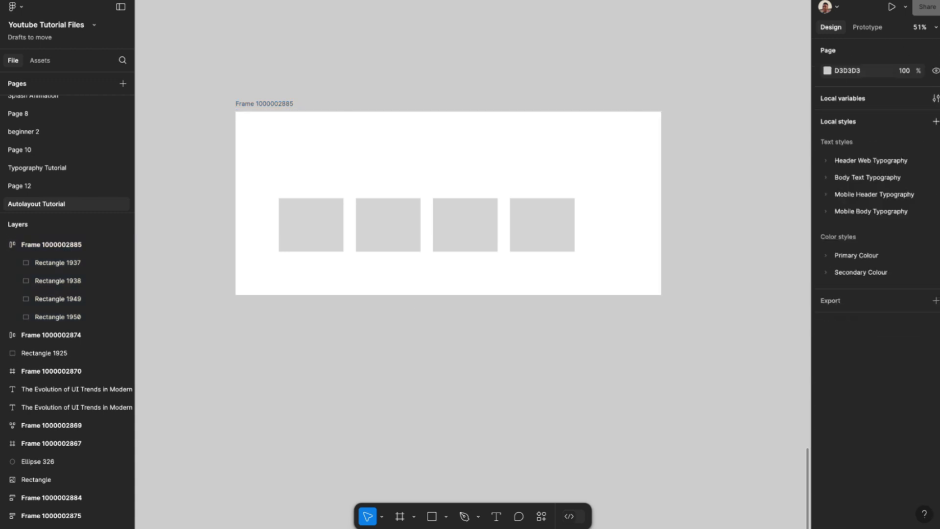
key("ctrl+z")
key("ctrl+z")
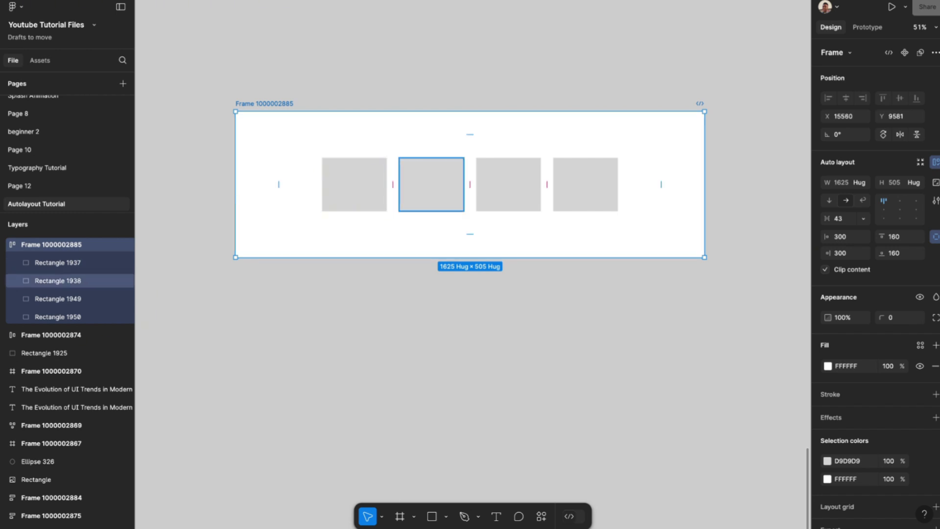
- Delete Rectangle 1938, Rectangle 1949 and Rectangle 1950 from the frame
left_click(58, 281)
left_click(58, 299, "shift")
left_click(58, 317, "shift")
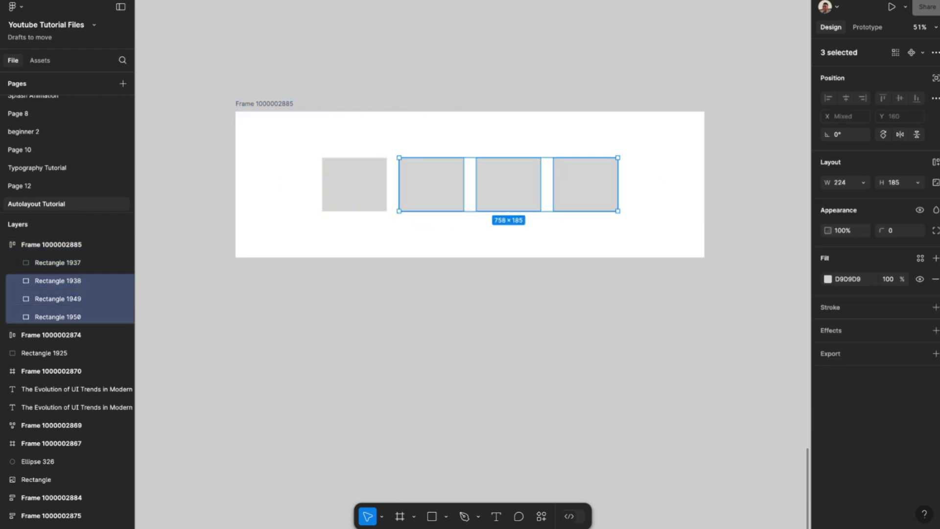
left_click(651, 195)
left_click(508, 186)
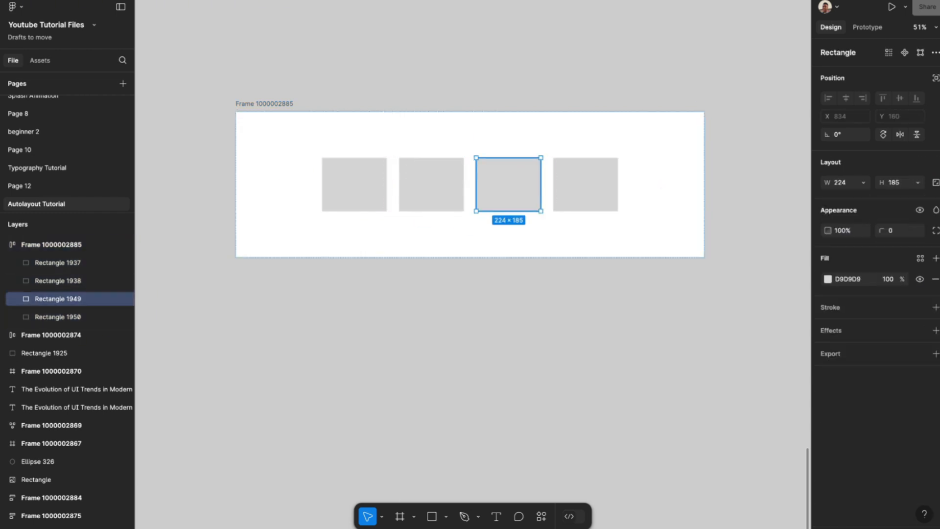
left_click(433, 186, "shift")
left_click(58, 316, "shift")
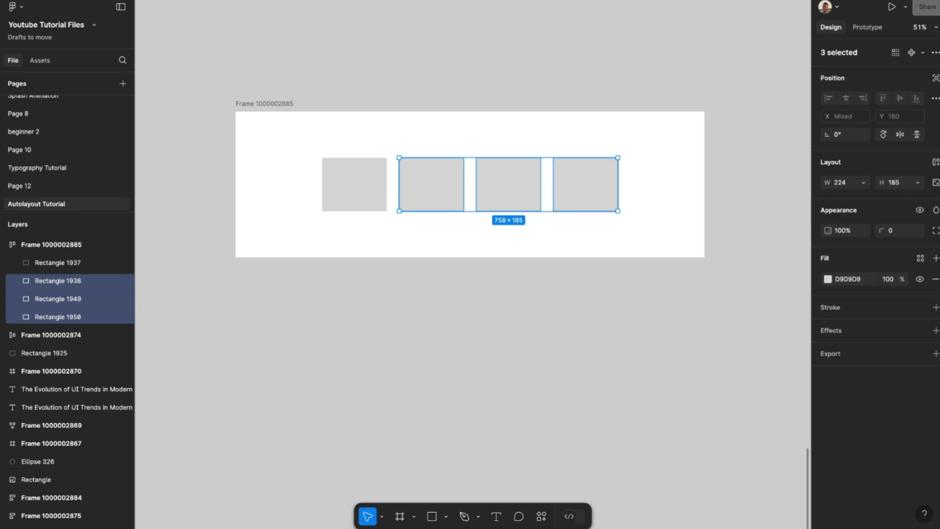
key("Delete")
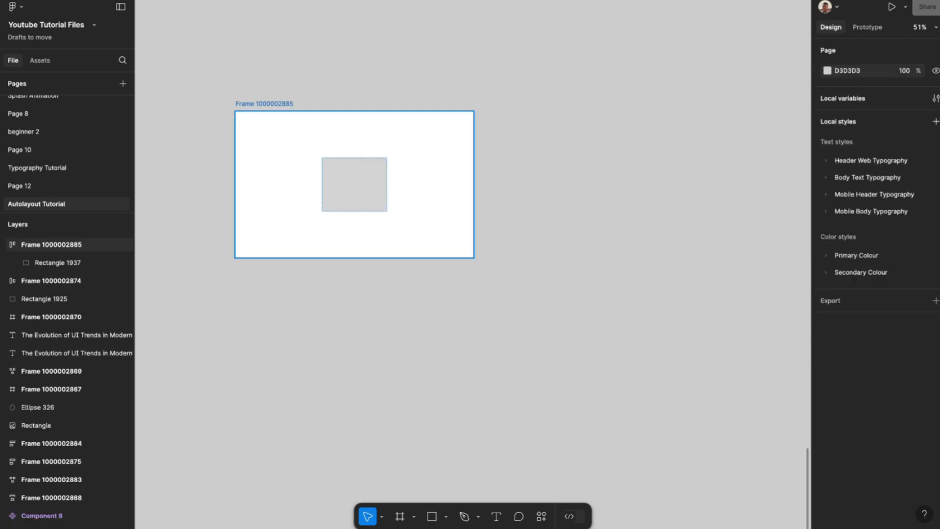
- Enlarge the frame around the single rectangle to about 1437 × 1106 from its lower-right corner
left_click(432, 151)
scroll(432, 151, "left", 3)
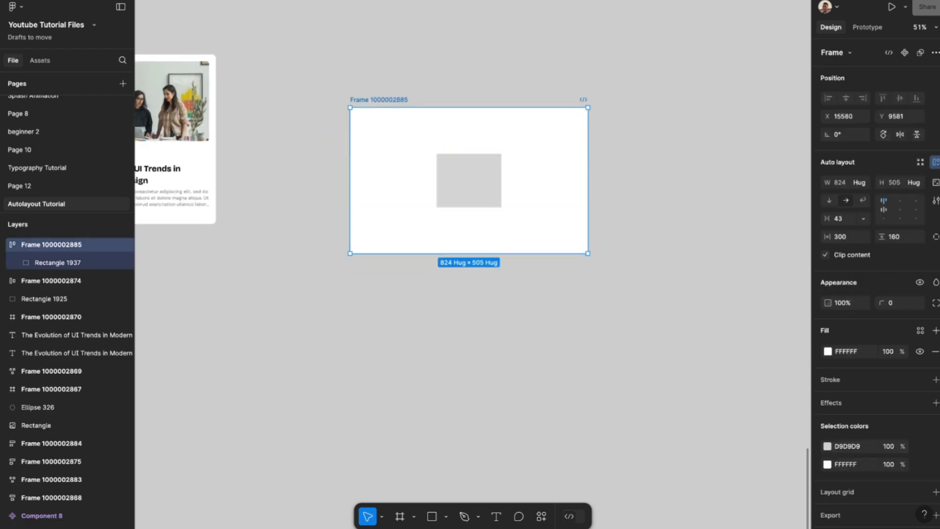
key("Return")
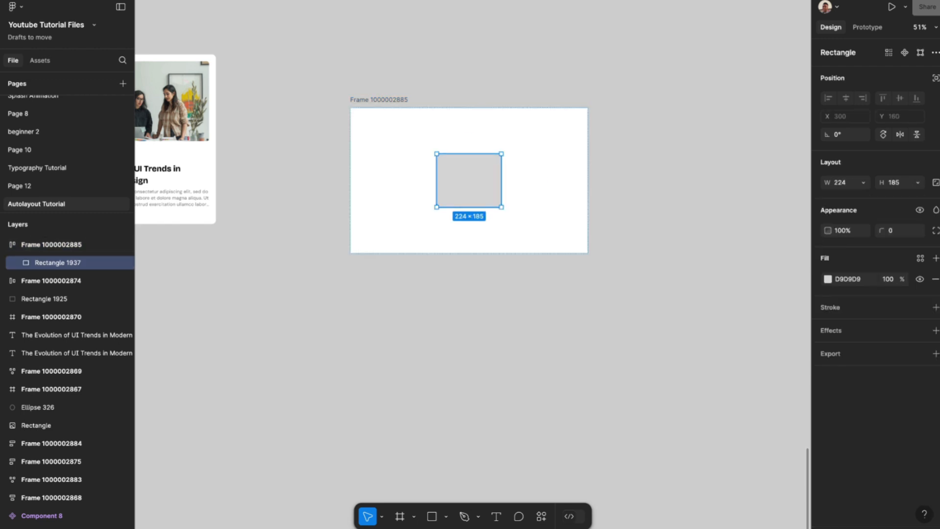
key("shift+Return")
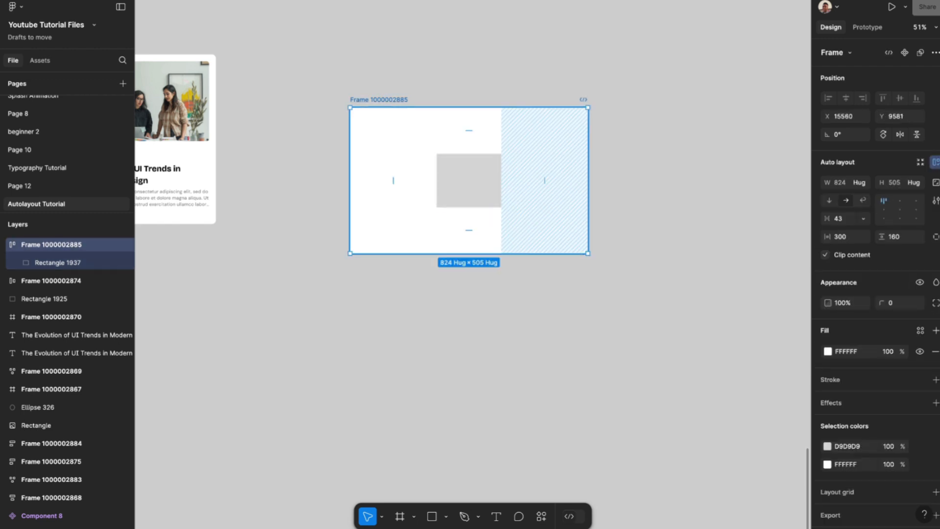
left_click_drag(588, 253, 765, 427)
scroll(764, 426, "down", 1)
scroll(626, 192, "down", 2)
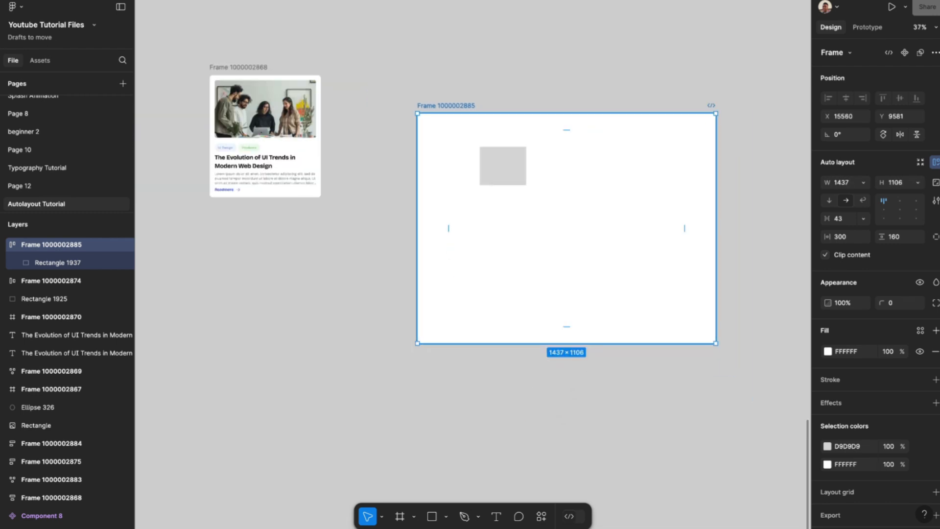
scroll(624, 211, "up", 3)
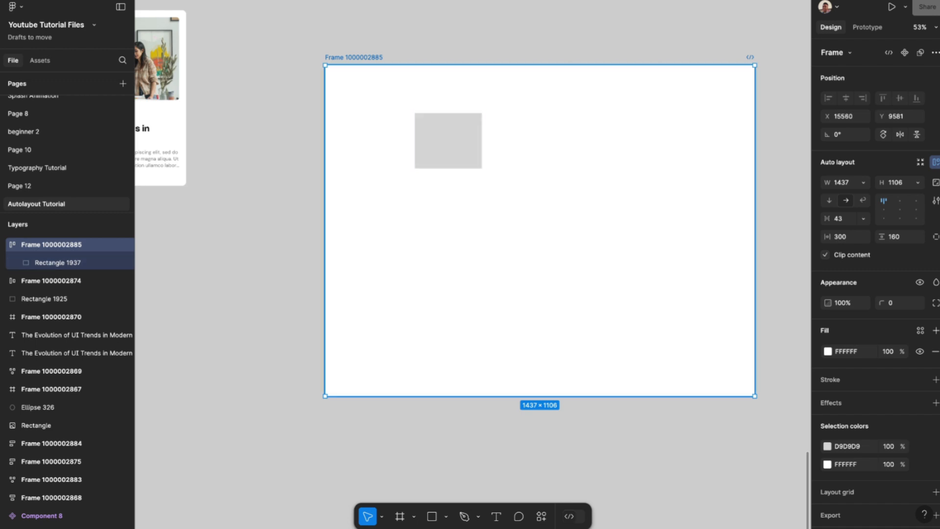
- Set both the width and the height of the frame to hug contents
left_click(863, 183)
left_click(862, 195)
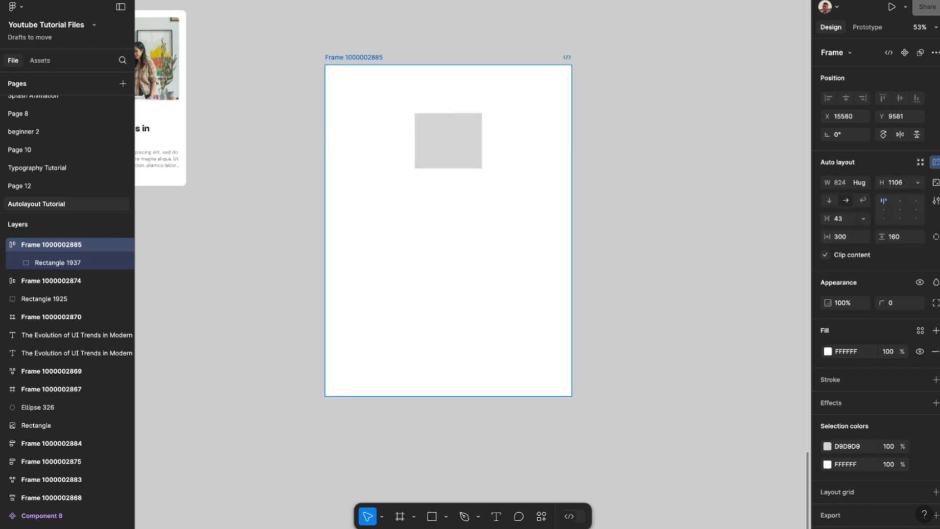
left_click(916, 183)
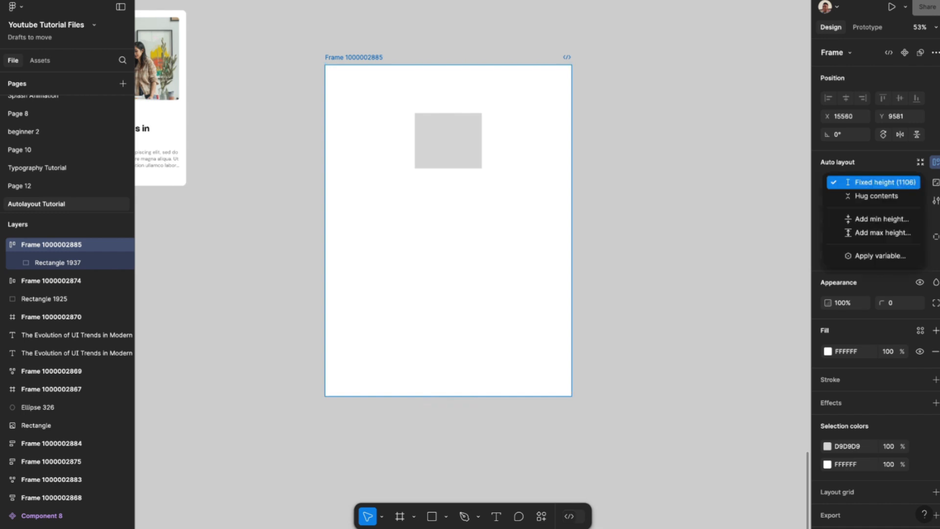
left_click(876, 195)
left_click(447, 140)
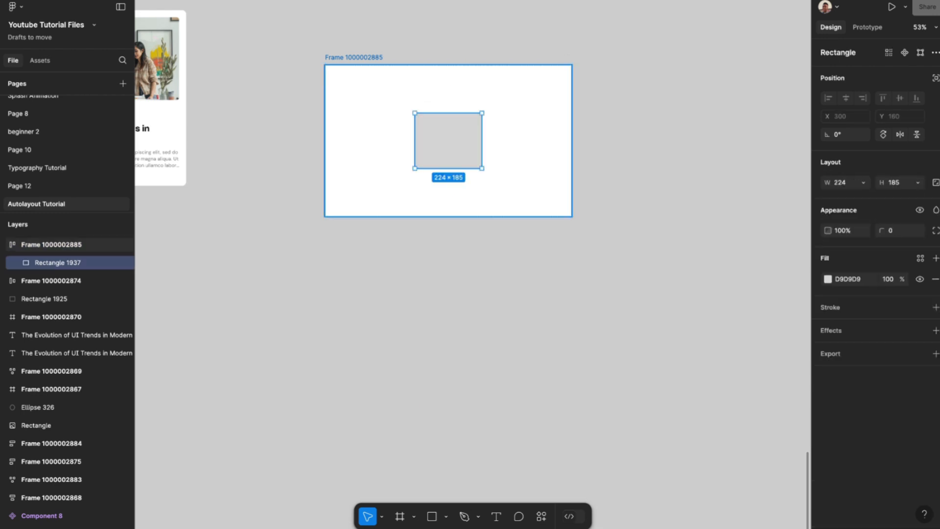
left_click(524, 142)
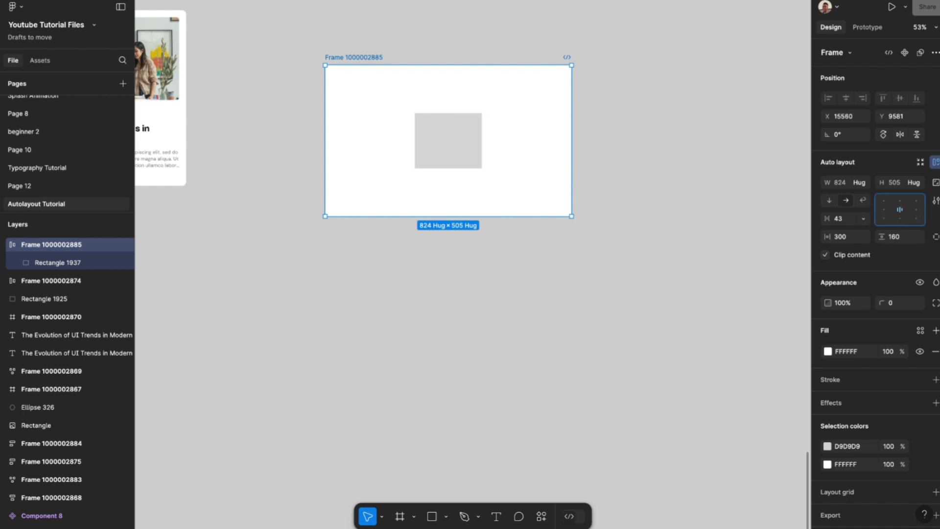
- Resize the frame to a fixed size of about 1542 × 1493 from its lower-right corner
left_click(448, 142)
scroll(593, 185, "down", 5)
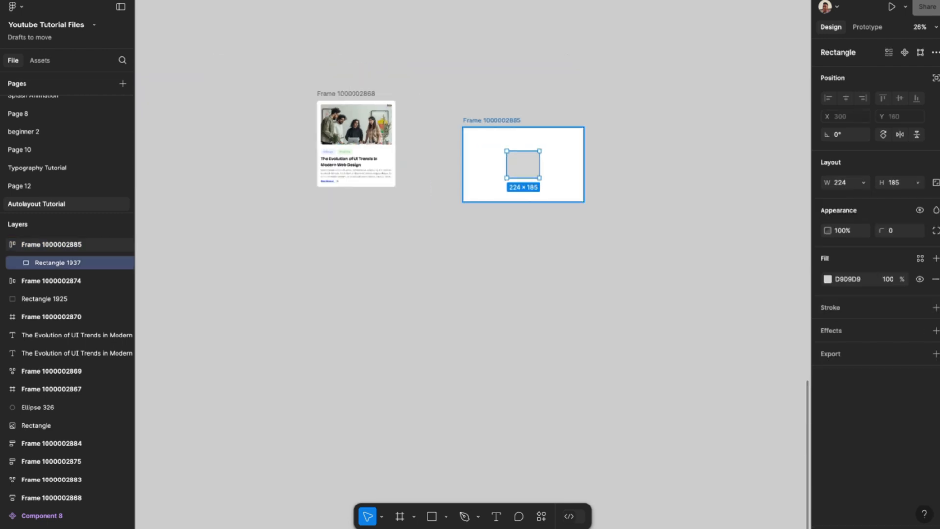
left_click(562, 166)
scroll(562, 165, "right", 3)
left_click_drag(449, 188, 554, 333)
scroll(420, 175, "up", 1)
scroll(365, 182, "up", 5)
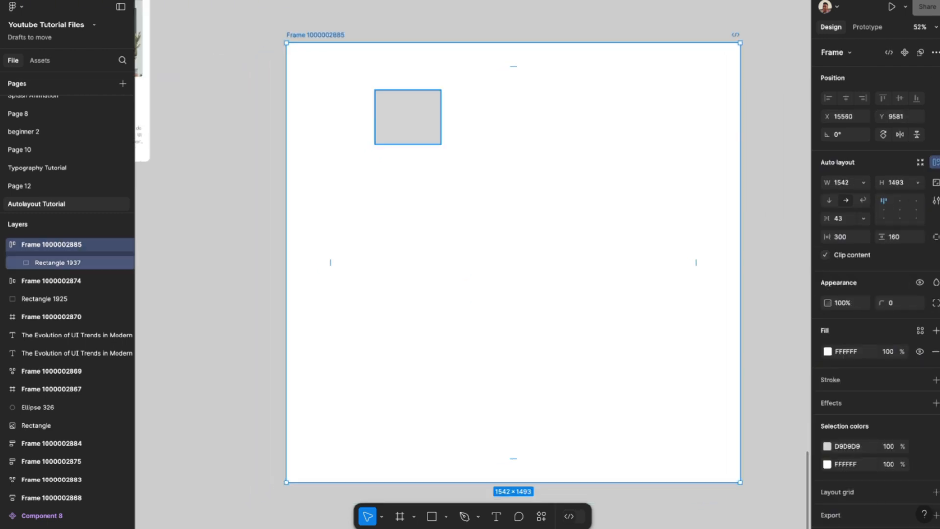
- Align the frame's content in turn to top center, top right, right, bottom right, bottom center and bottom left
left_click(408, 117)
left_click(470, 196)
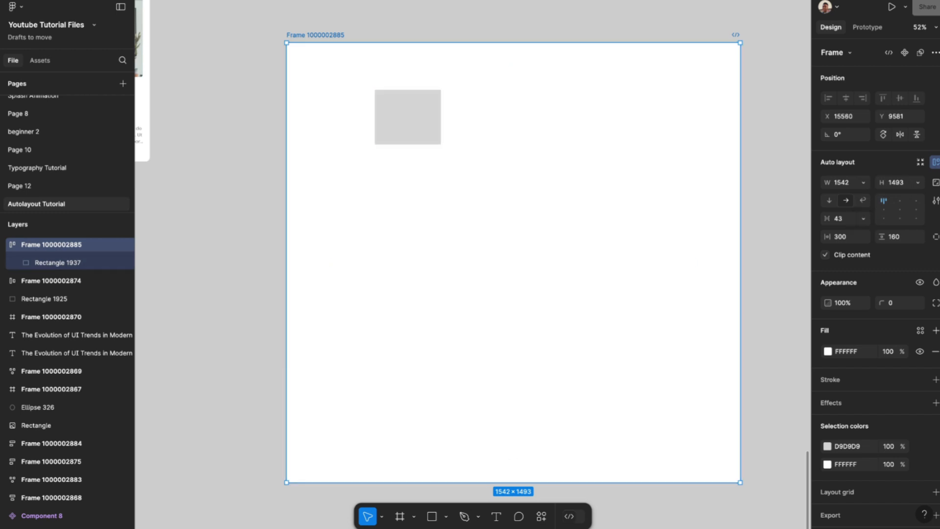
left_click(900, 201)
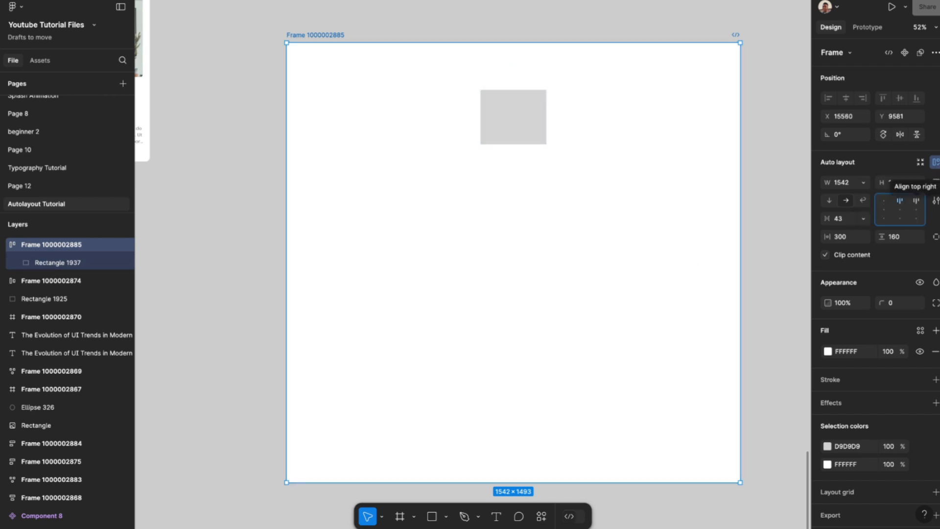
left_click(916, 201)
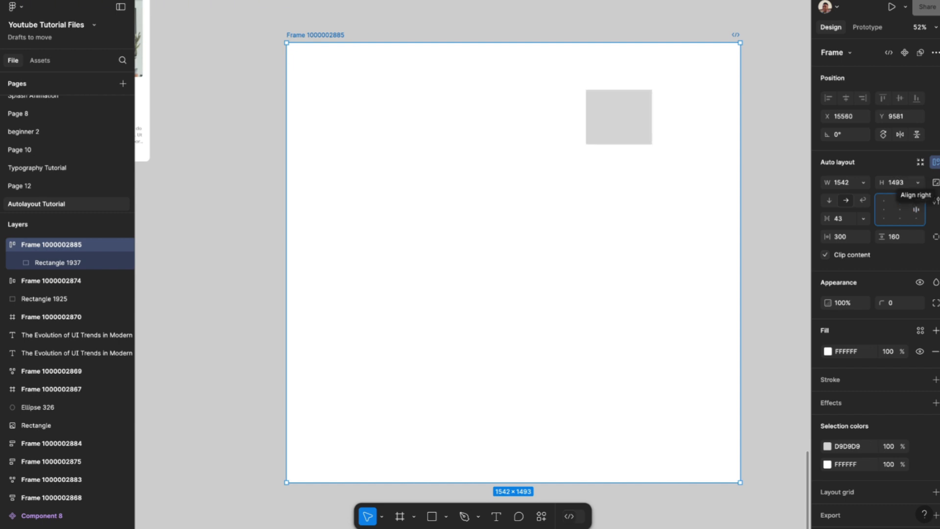
left_click(916, 209)
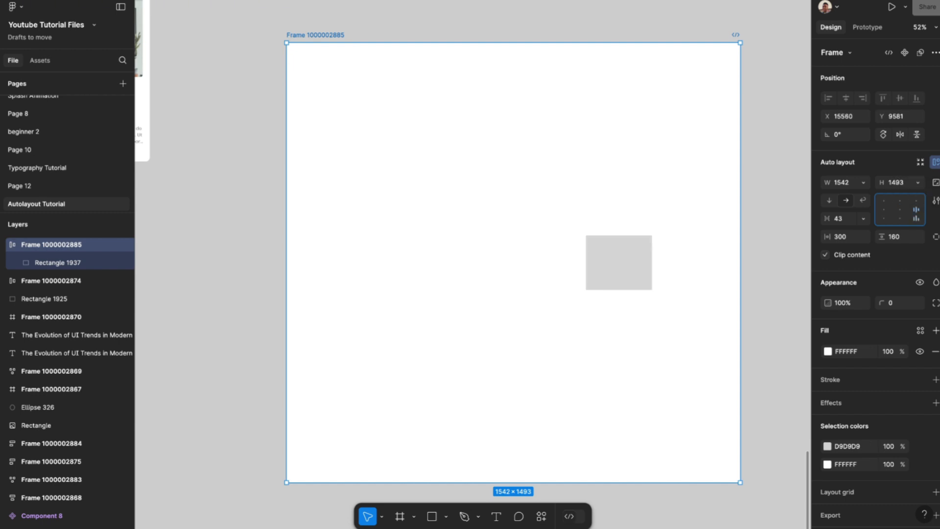
left_click(916, 218)
left_click(900, 218)
left_click(883, 218)
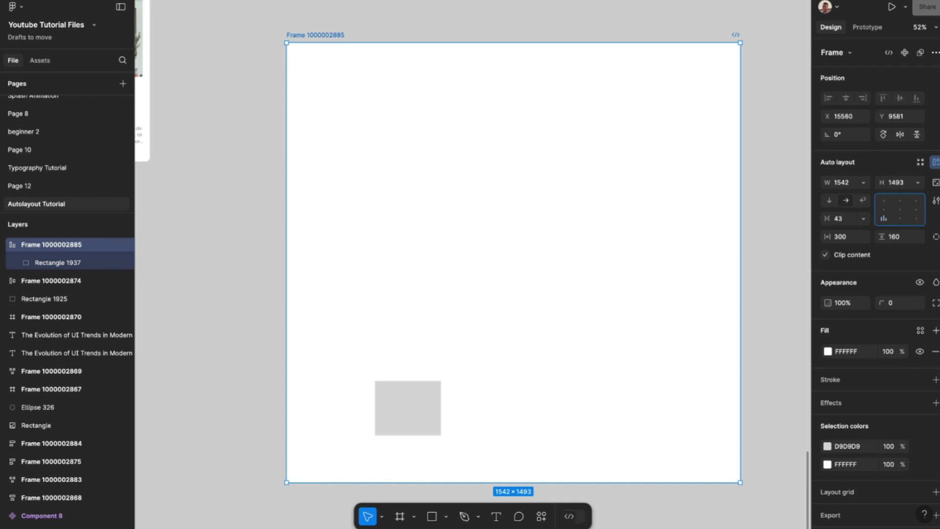
- Try the left, top left, top center, center and right alignments on the frame's content, ending at center
left_click(883, 209)
left_click(884, 201)
left_click(900, 201)
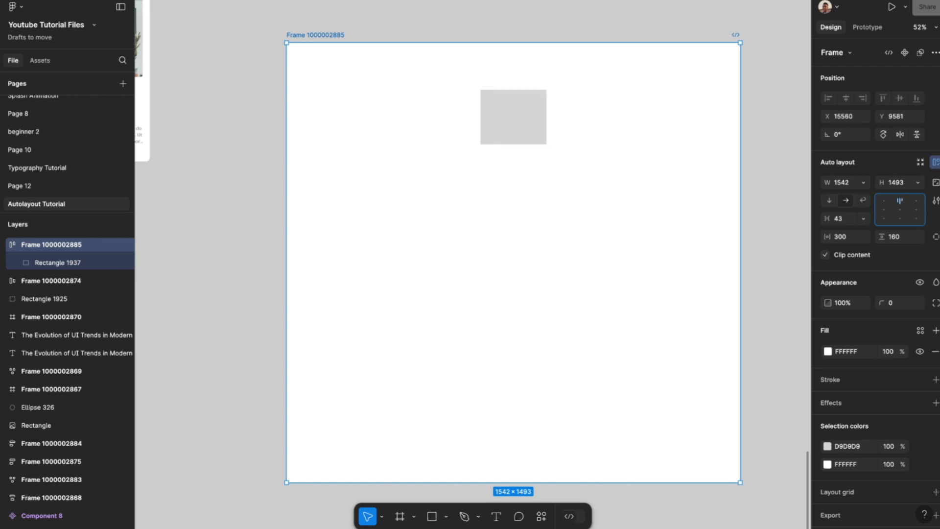
left_click(900, 210)
left_click(916, 209)
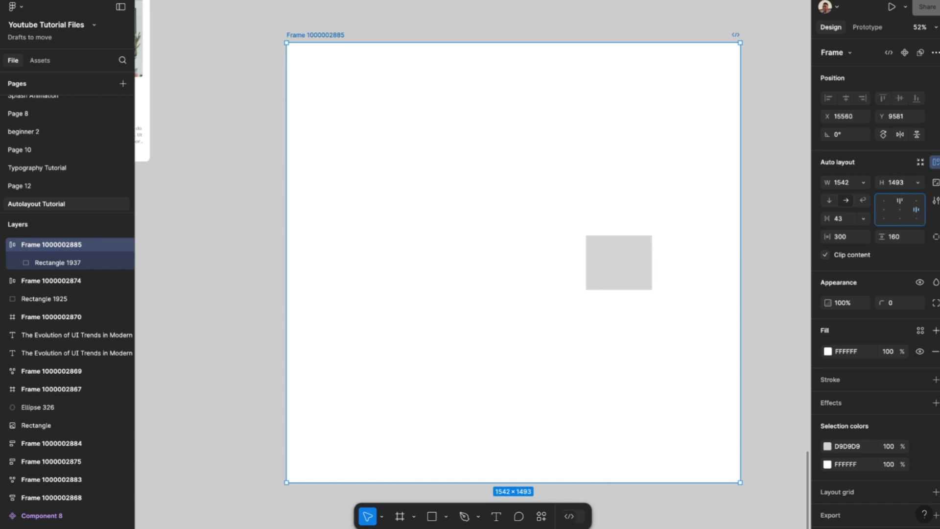
left_click(900, 201)
left_click(900, 209)
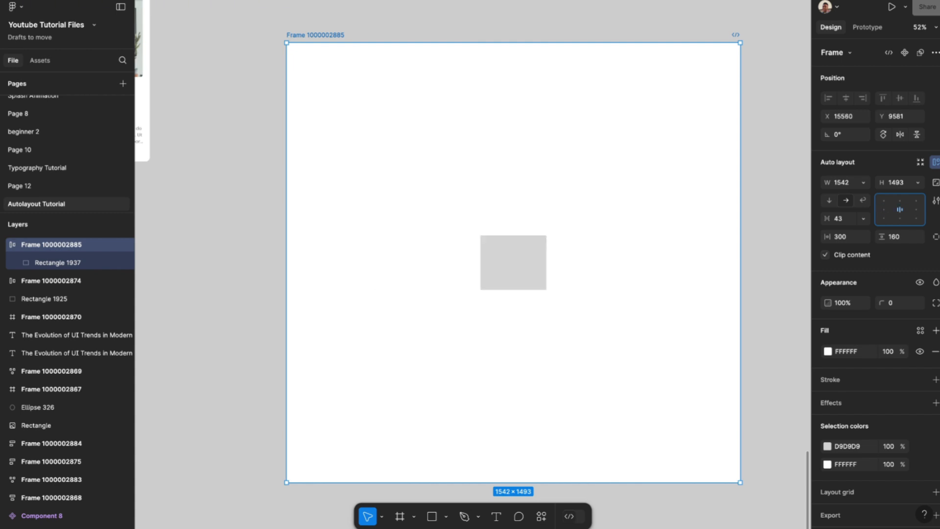
- Run the frame's content alignment through the three bottom positions, right, top right, left and top left
left_click(883, 218)
left_click(899, 218)
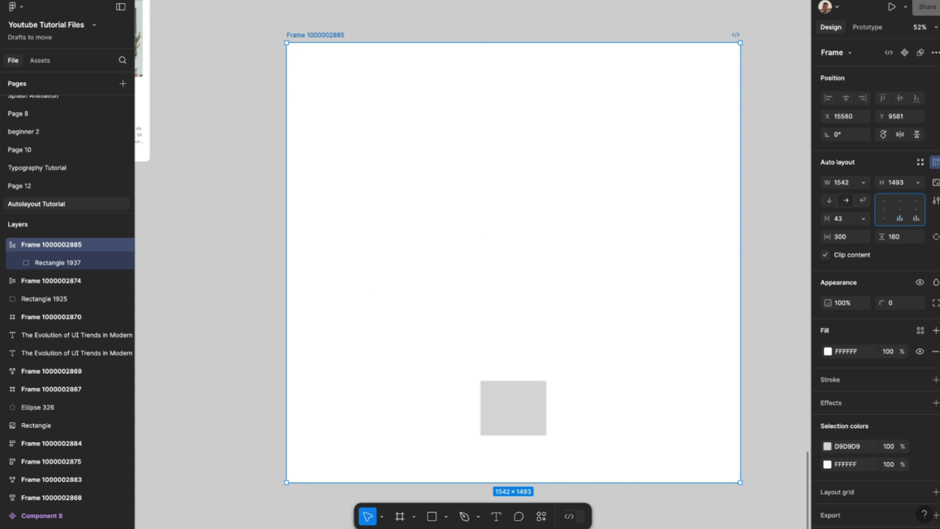
left_click(916, 218)
left_click(916, 210)
left_click(916, 201)
left_click(883, 209)
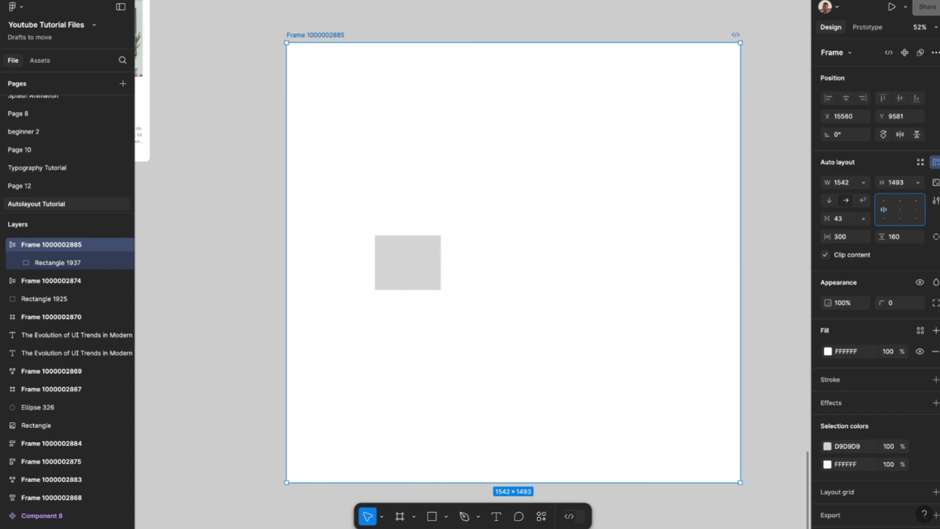
left_click(883, 200)
- Align the frame's content to the center and deselect the frame
left_click(899, 210)
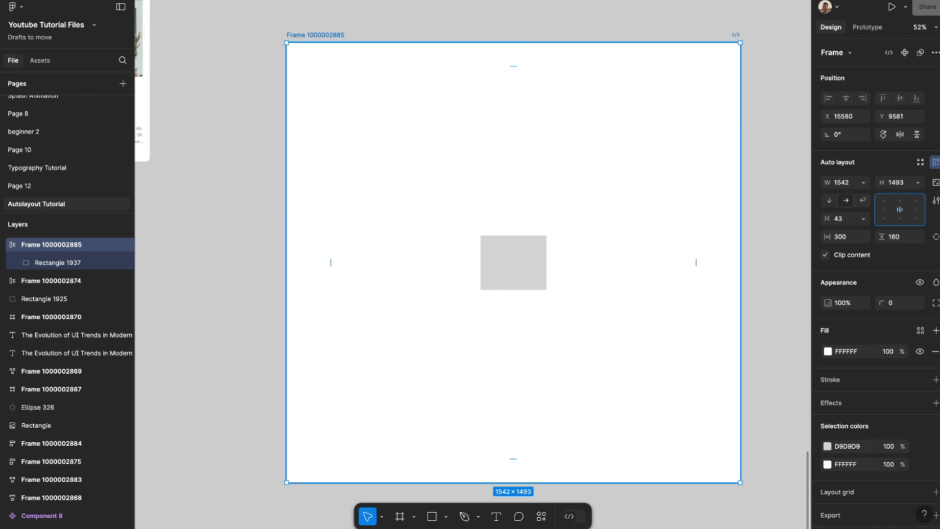
scroll(472, 196, "down", 2)
scroll(471, 196, "right", 1)
key("Escape")
scroll(472, 196, "left", 1)
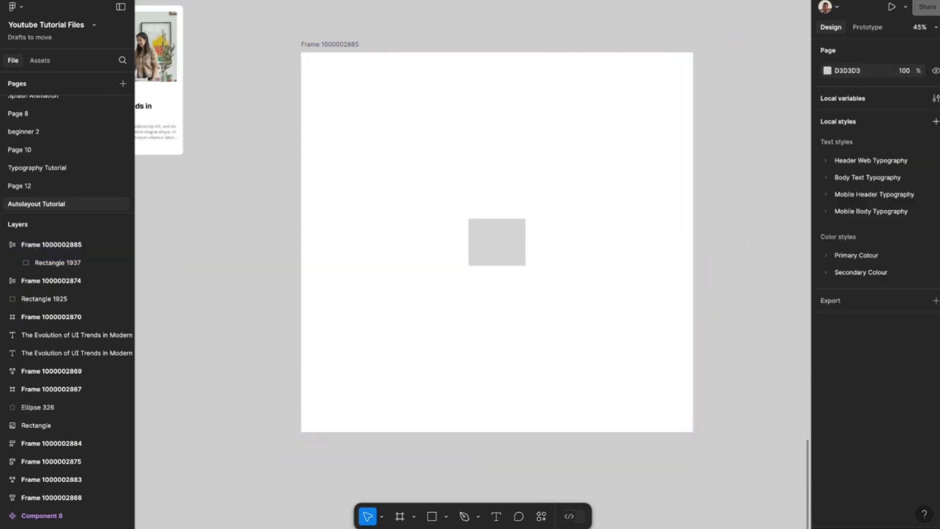
- Duplicate the rectangle inside the frame and wrap both rectangles in a nested horizontal auto layout
scroll(513, 232, "left", 1)
left_click(513, 232)
scroll(513, 232, "right", 1)
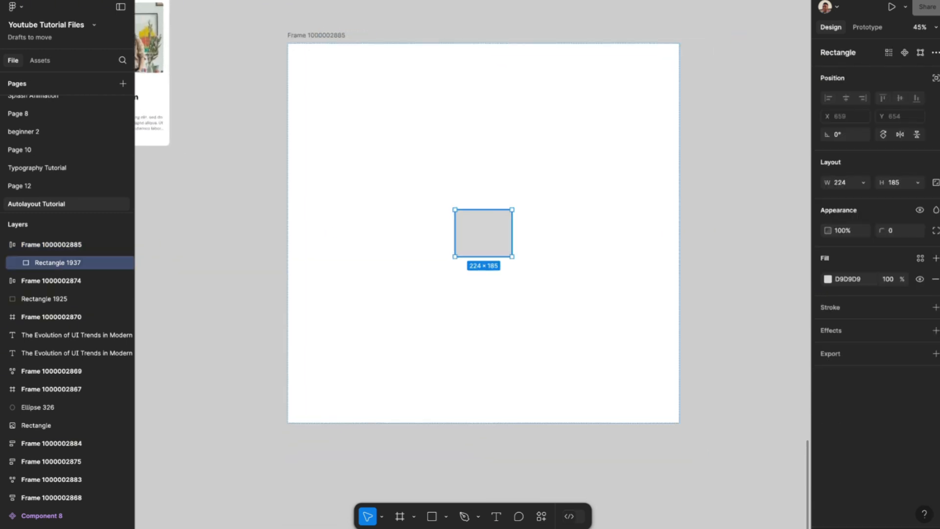
key("super+d")
scroll(483, 235, "up", 5)
left_click(452, 234, "shift")
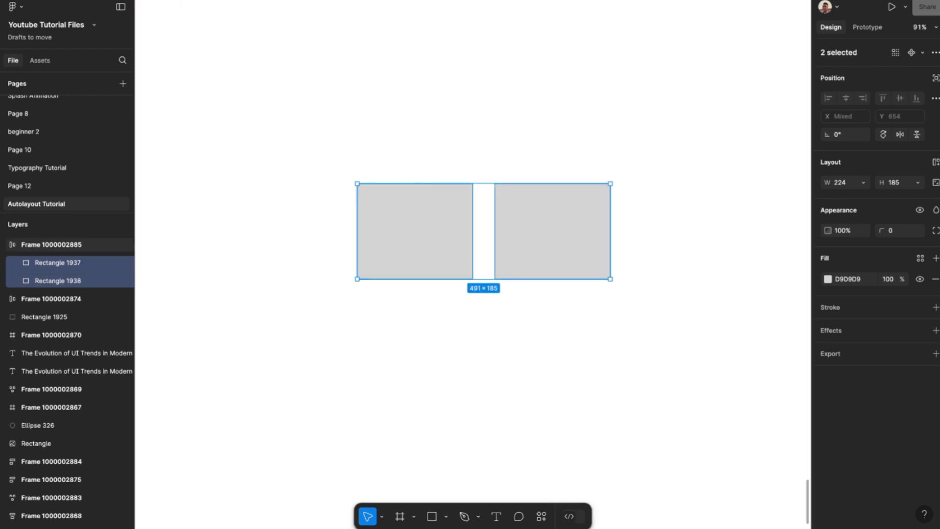
key("shift+a")
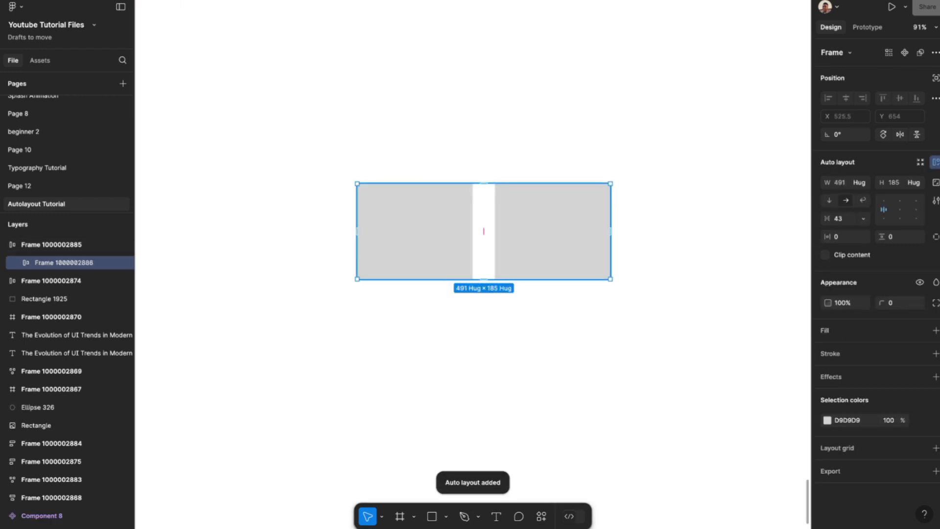
- Duplicate the nested two-rectangle row and wrap both rows in a vertical auto layout
scroll(484, 231, "down", 5)
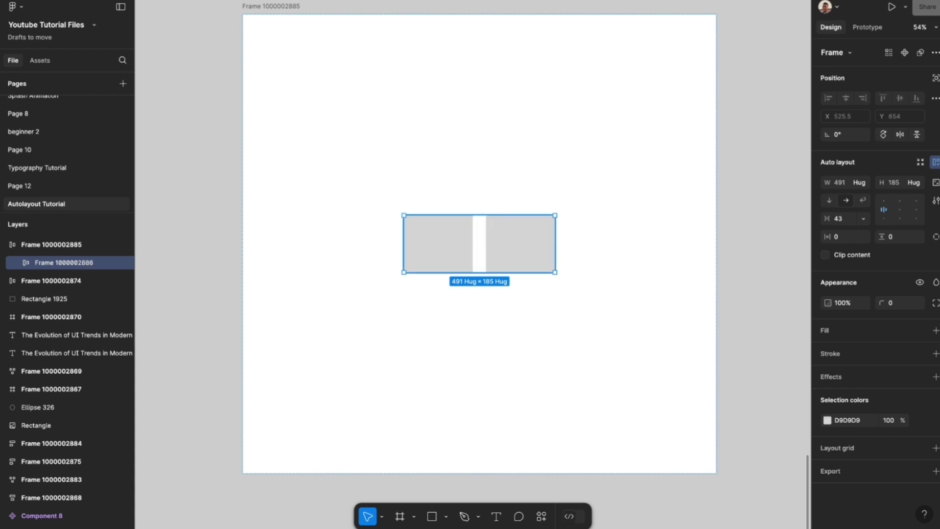
key("ctrl+d")
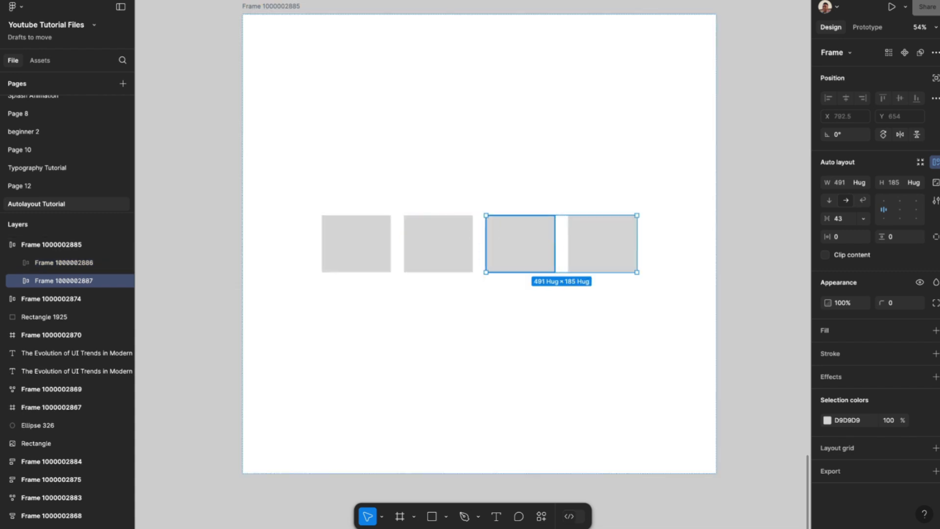
left_click(437, 244)
left_click(521, 244, "shift")
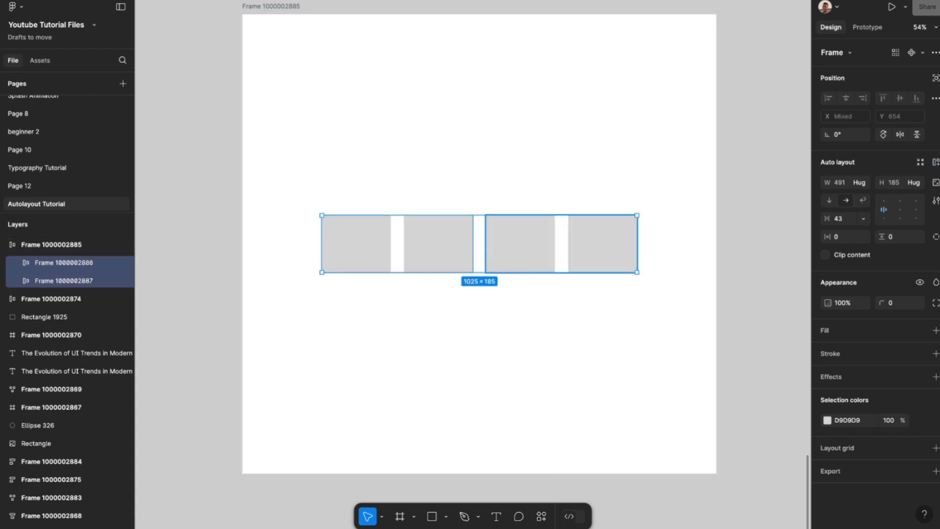
key("shift+a")
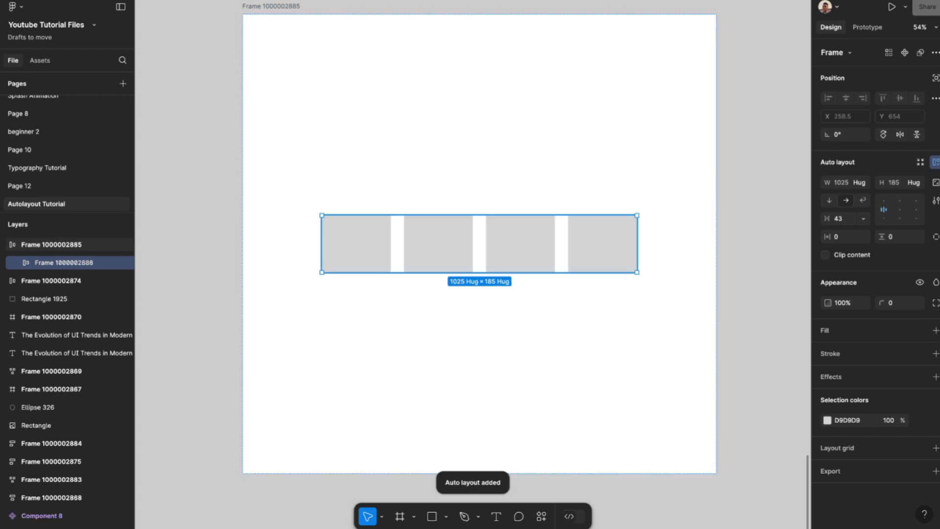
key("shift+v")
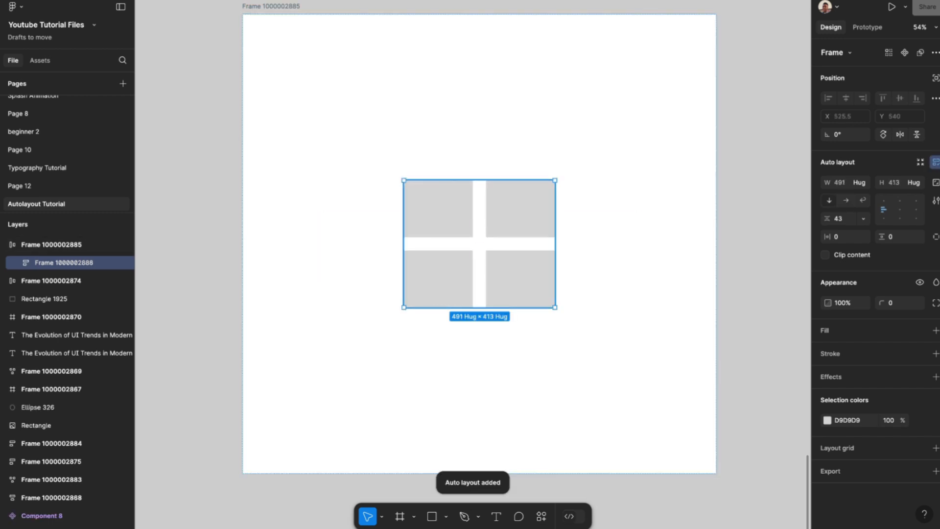
- Set the gap between the upper nested row's two rectangles to 50 and widen it to 190
double_click(497, 226)
scroll(497, 245, "up", 4)
scroll(434, 276, "up", 3)
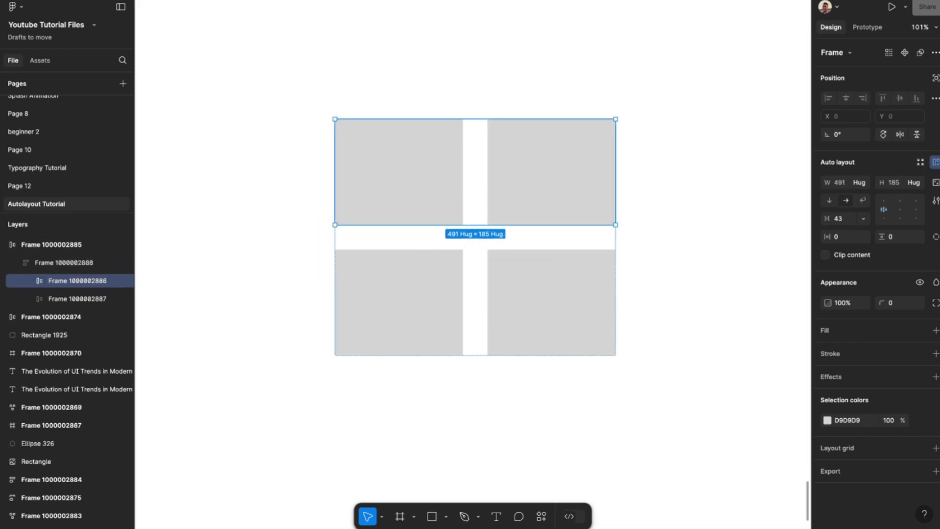
scroll(544, 213, "down", 5)
key("Escape")
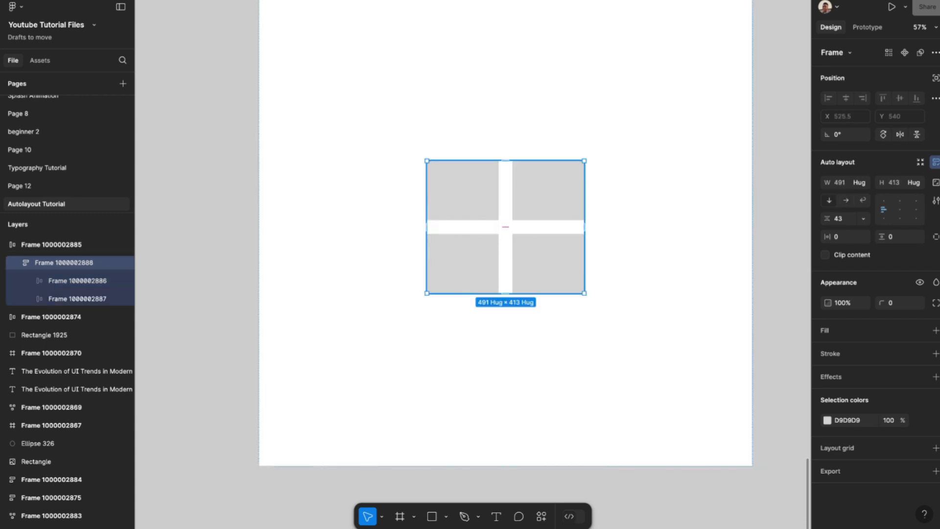
double_click(543, 193)
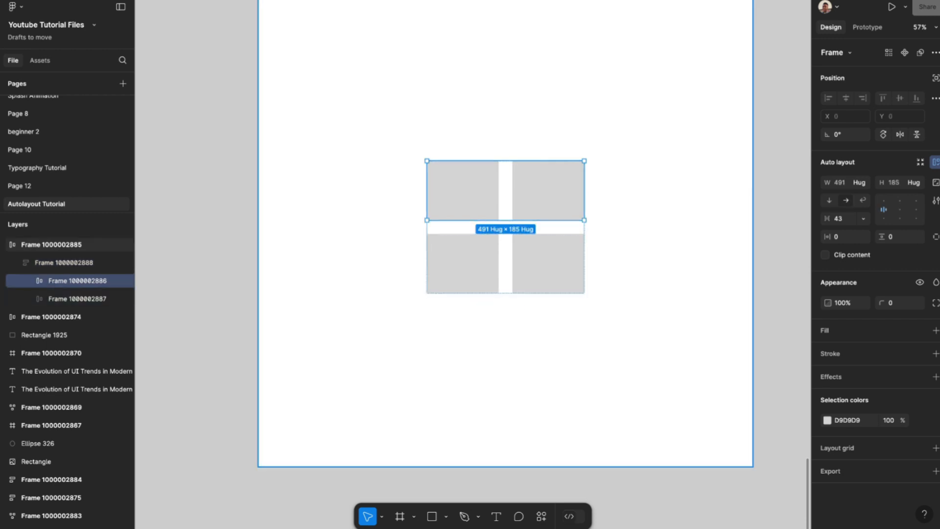
left_click(838, 219)
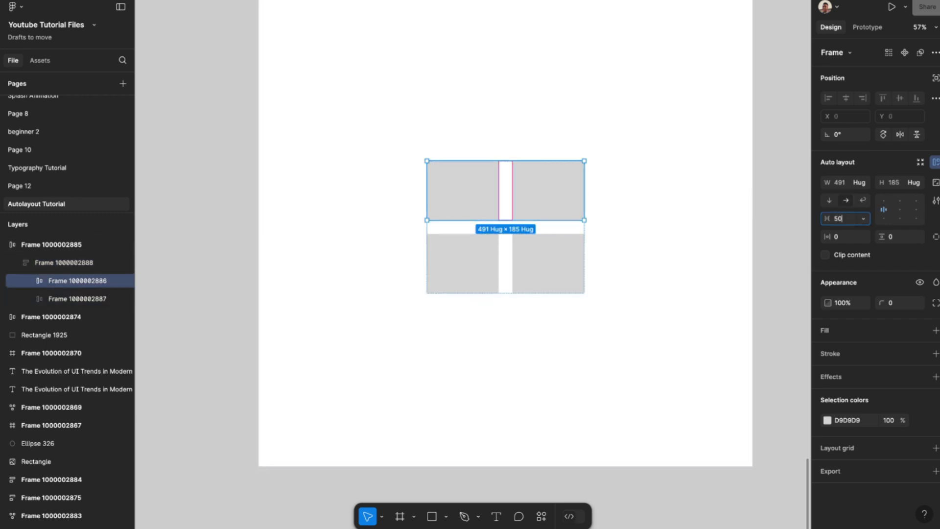
type("50")
key("Return")
left_click_drag(826, 219, 38, 220)
- Set the lower nested row's gap to 190 to match the upper row
left_click(77, 299)
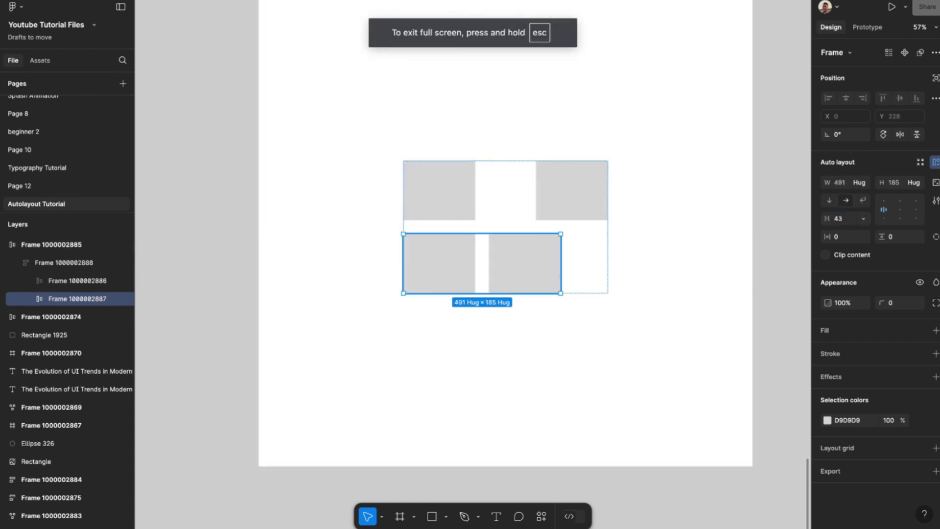
left_click(77, 281)
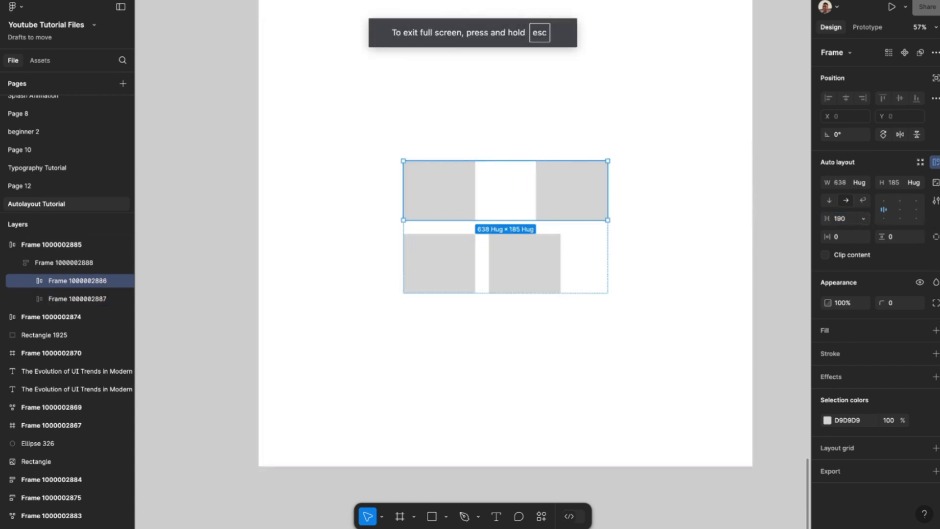
left_click(839, 218)
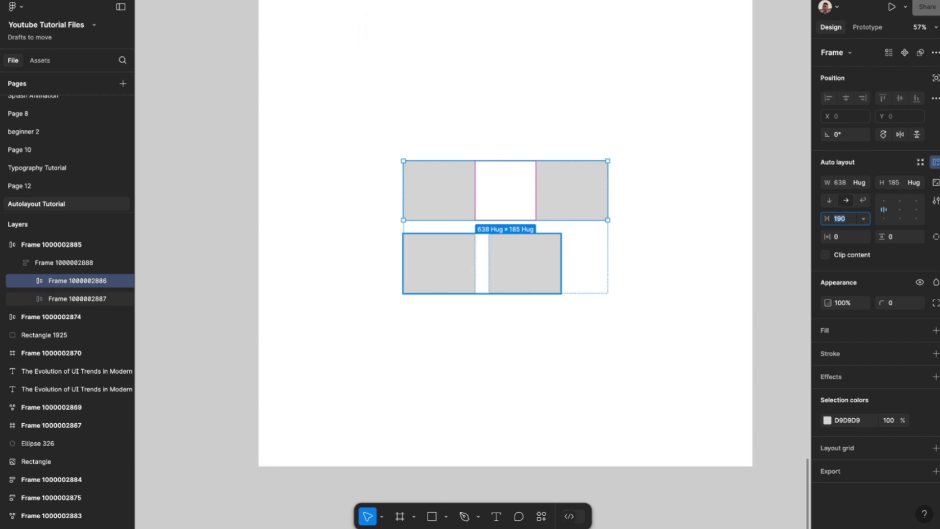
left_click(77, 299)
left_click(840, 218)
key("Escape")
key("Escape")
key("Escape")
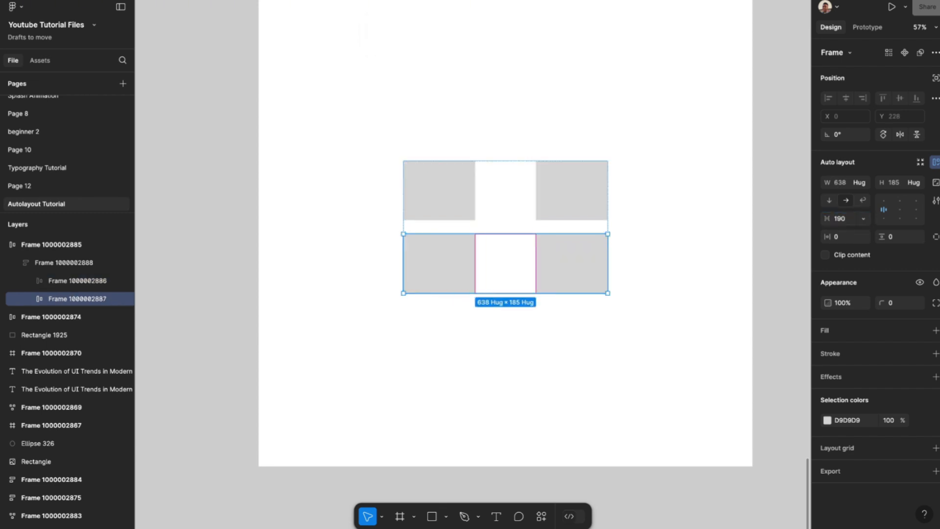
- Widen the vertical gap between the two rows in the nested frame to 189
left_click(506, 227)
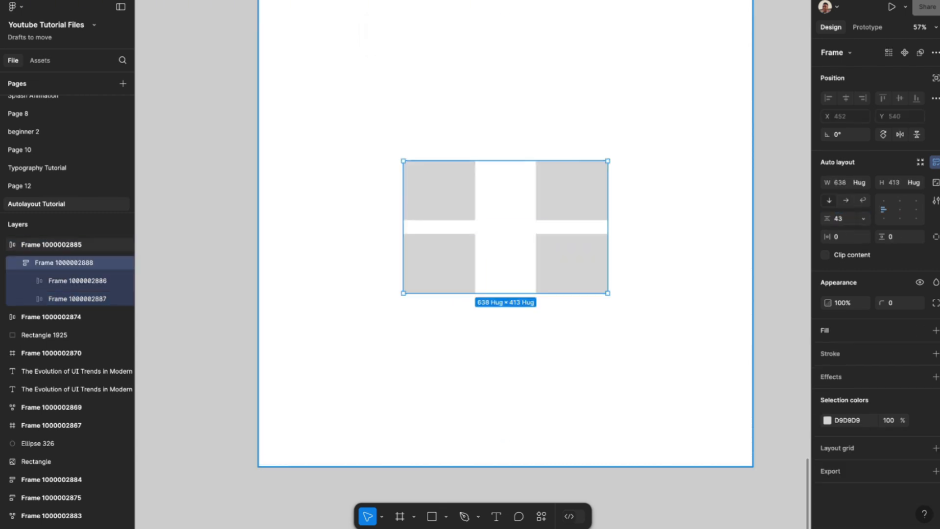
left_click_drag(827, 218, 44, 217)
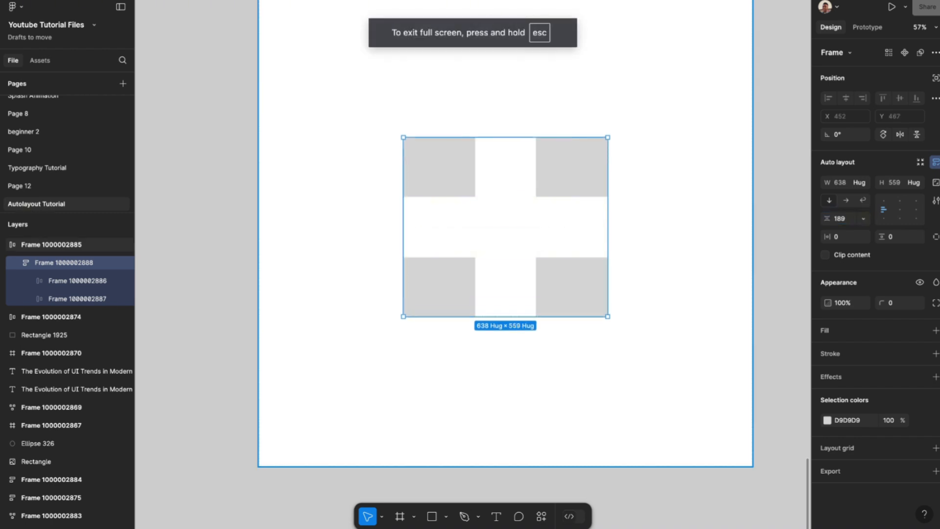
left_click(614, 207)
- Run the outer frame's content alignment through the three top positions, right, bottom center and left, and return it to center
scroll(615, 206, "down", 5)
left_click(668, 219)
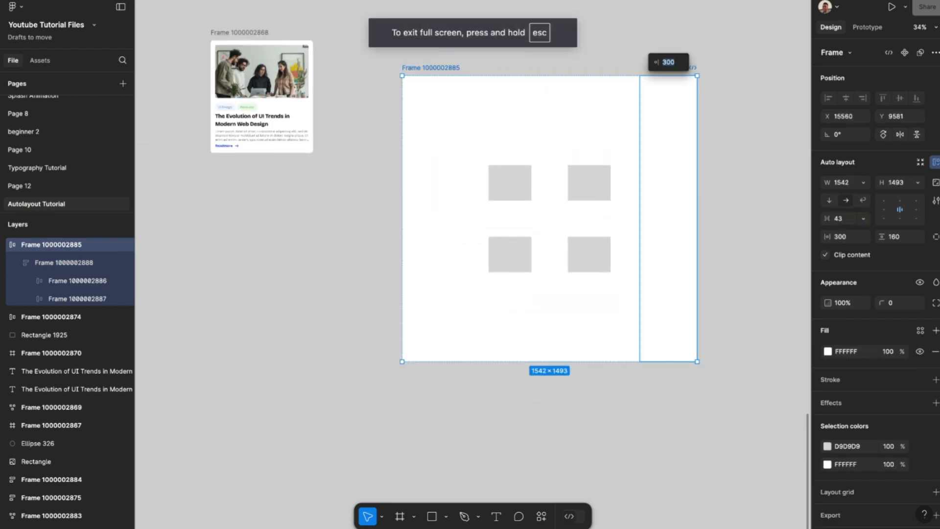
left_click(651, 218)
left_click(651, 218)
left_click(883, 201)
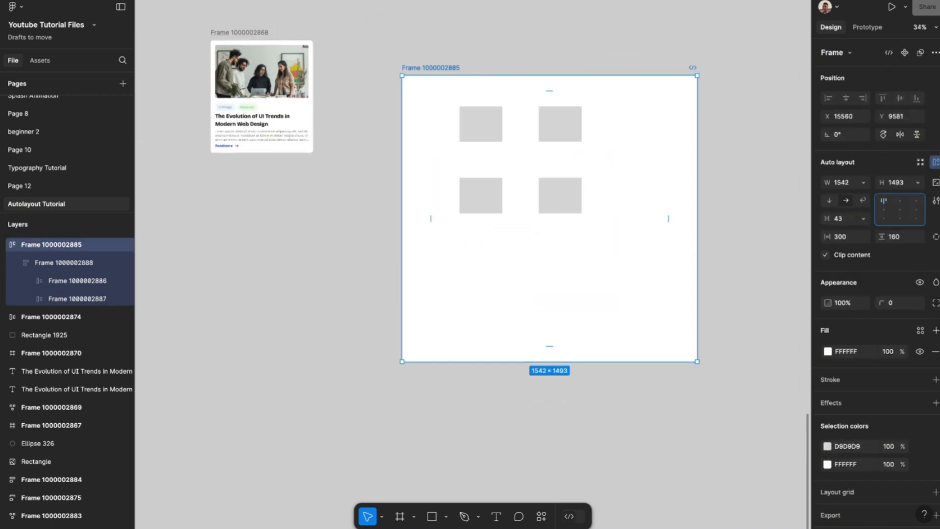
left_click(899, 200)
left_click(916, 200)
left_click(916, 210)
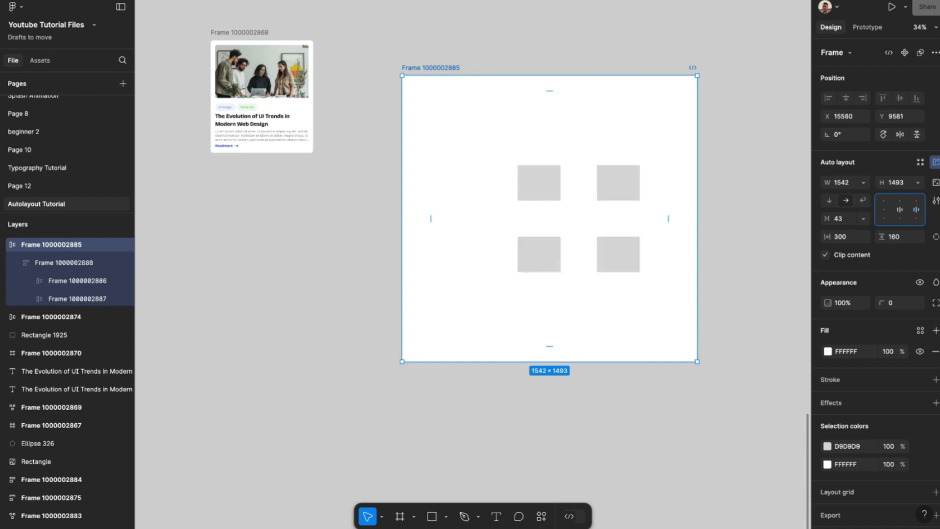
left_click(900, 218)
left_click(900, 210)
left_click(884, 209)
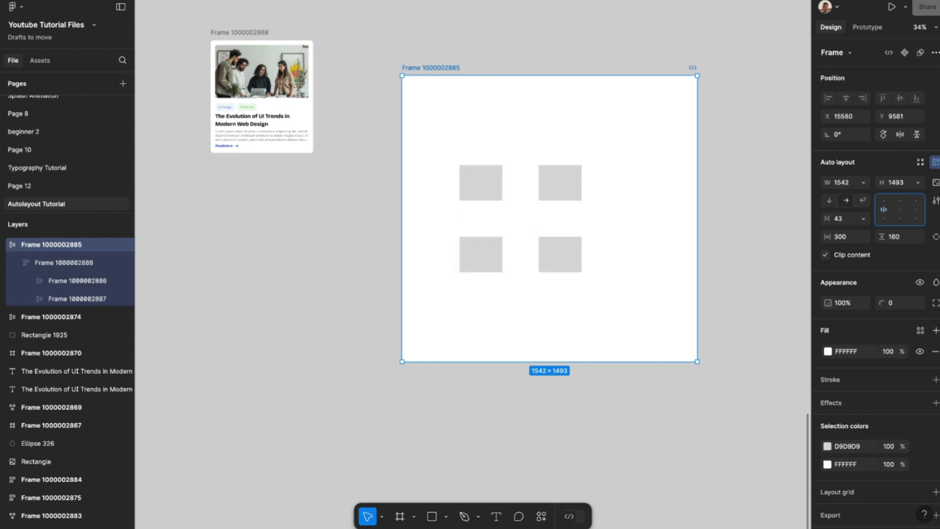
left_click(900, 209)
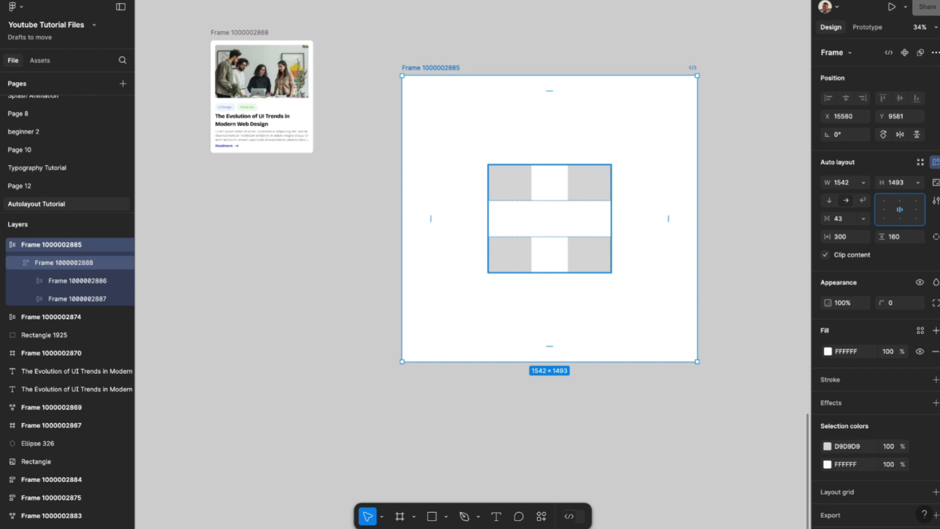
- Delete the lower row of rectangles and remove auto layout from the remaining row
double_click(549, 254)
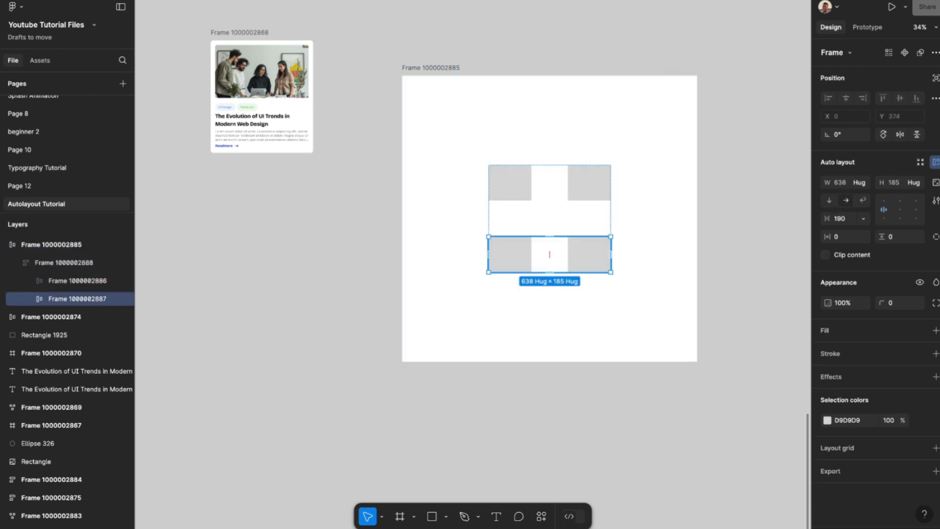
key("Delete")
left_click(550, 218)
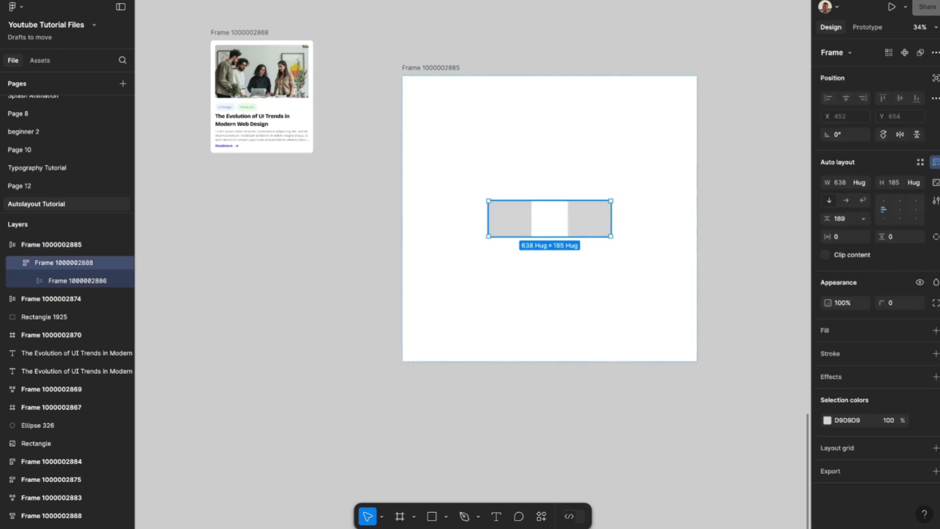
right_click(549, 218)
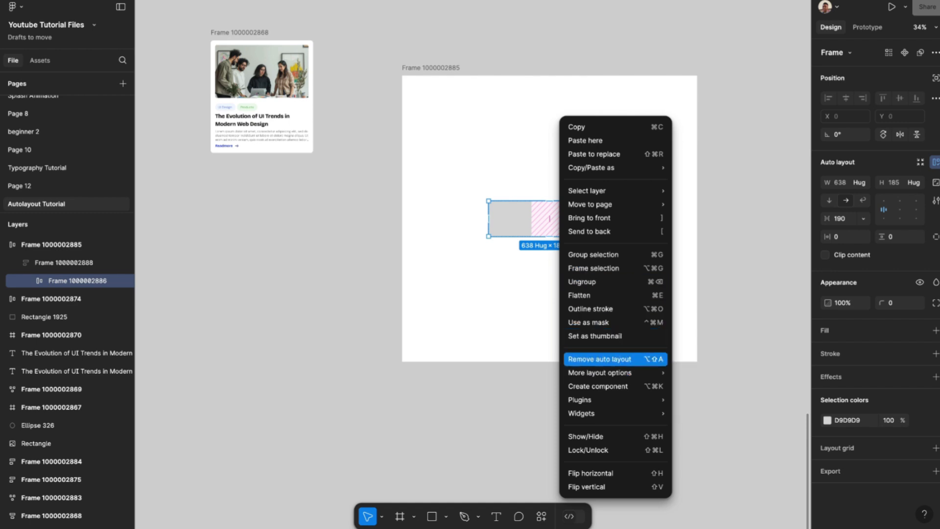
left_click(599, 358)
left_click(599, 359)
- Ungroup the inner row's frame so both rectangles sit directly in the vertical auto layout frame
left_click(549, 218)
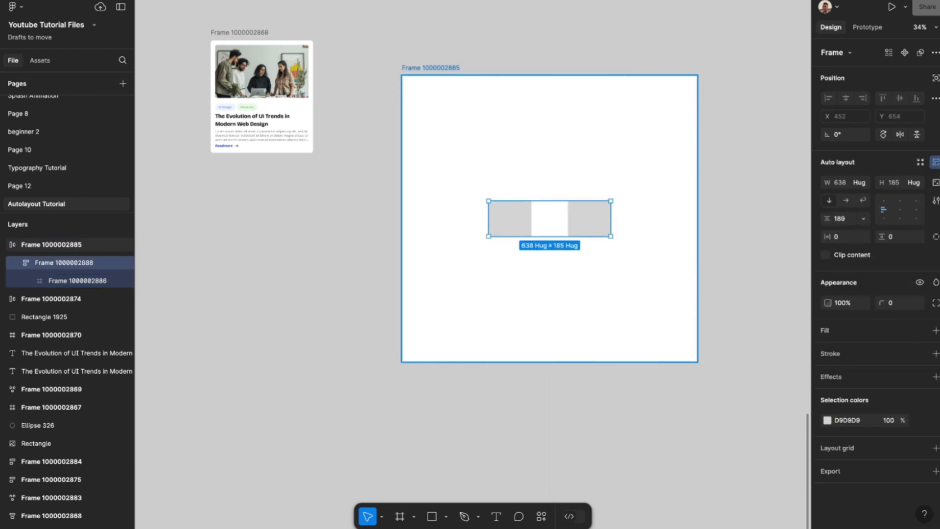
double_click(589, 218)
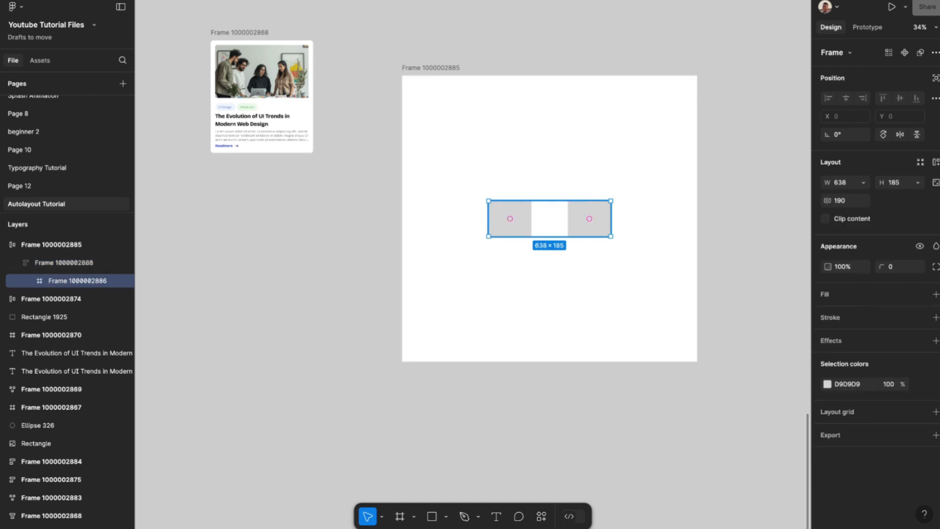
double_click(510, 218)
right_click(543, 218)
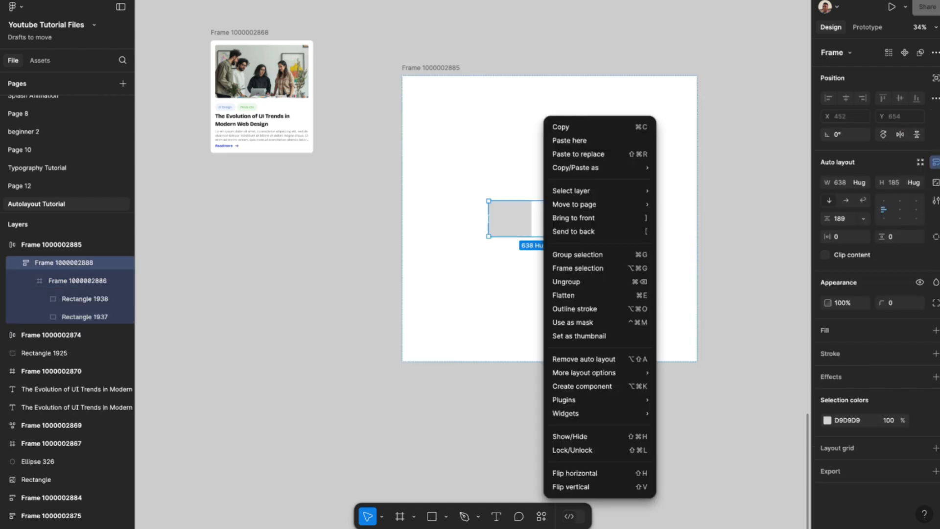
left_click(543, 218)
left_click(84, 280)
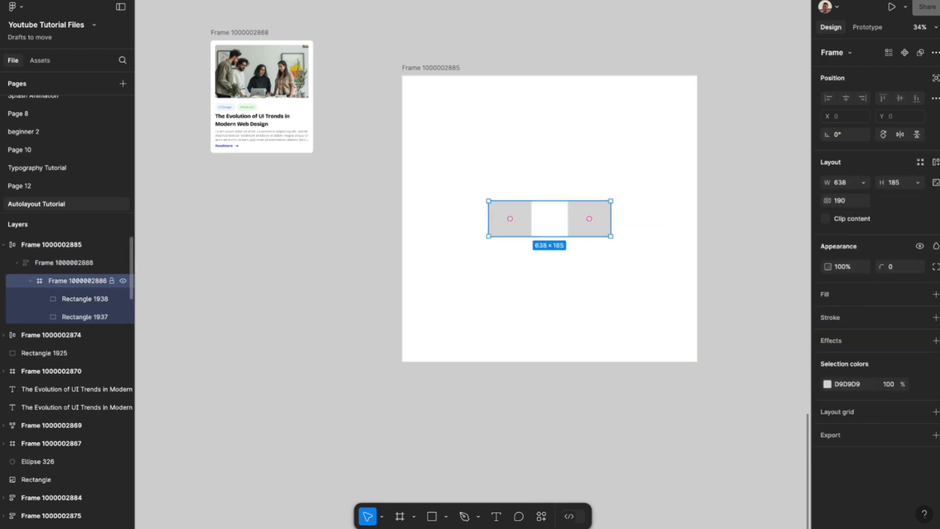
right_click(84, 281)
left_click(113, 267)
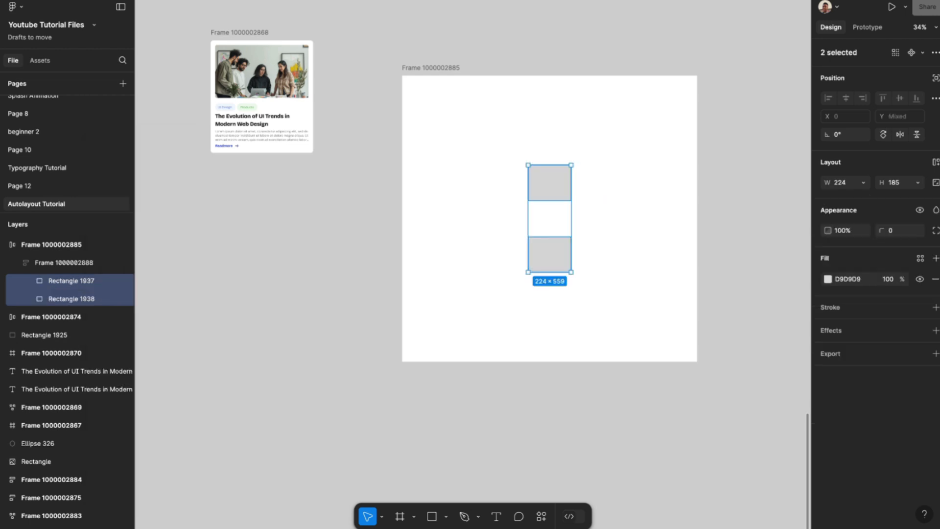
- Change the nested frame's auto layout direction to horizontal
left_click(64, 263)
left_click(64, 244)
left_click(64, 263)
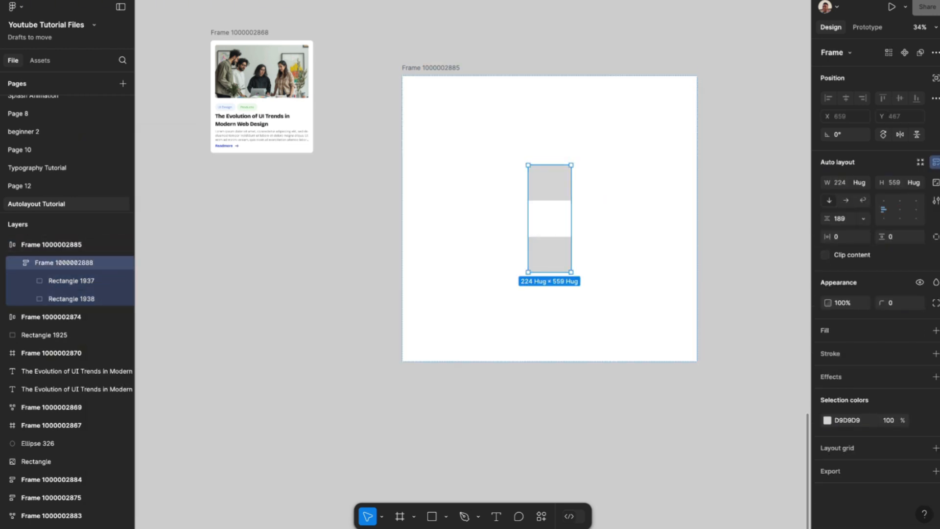
left_click(846, 200)
- Set the outer frame's gap to Auto and the nested frame's width to Fill
left_click(646, 206)
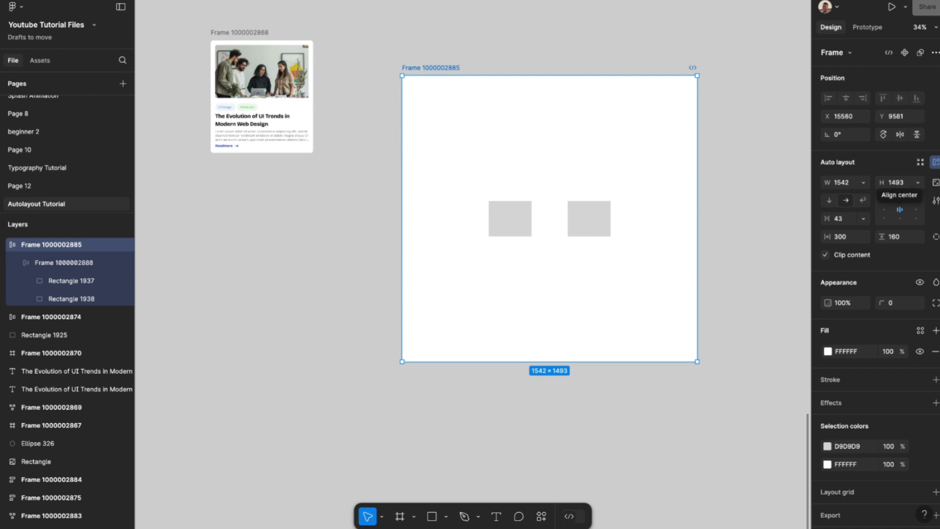
double_click(899, 209)
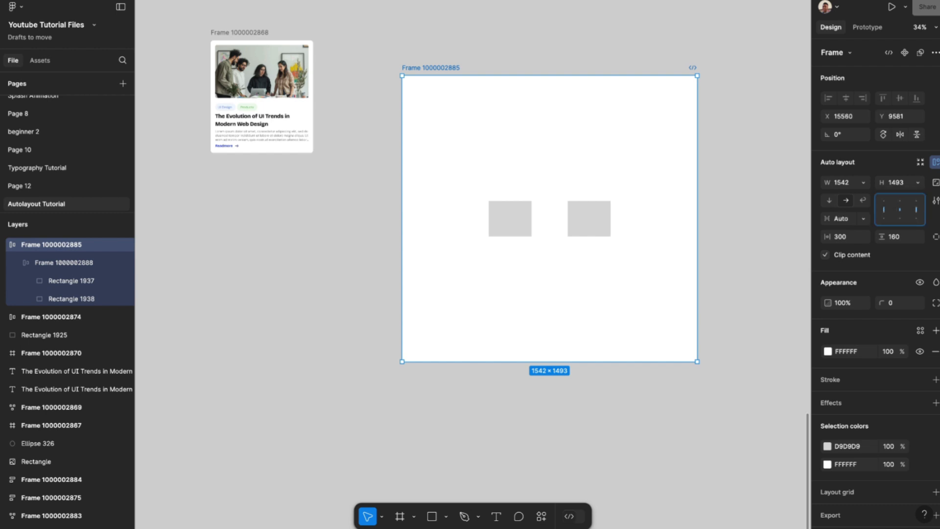
left_click(583, 219)
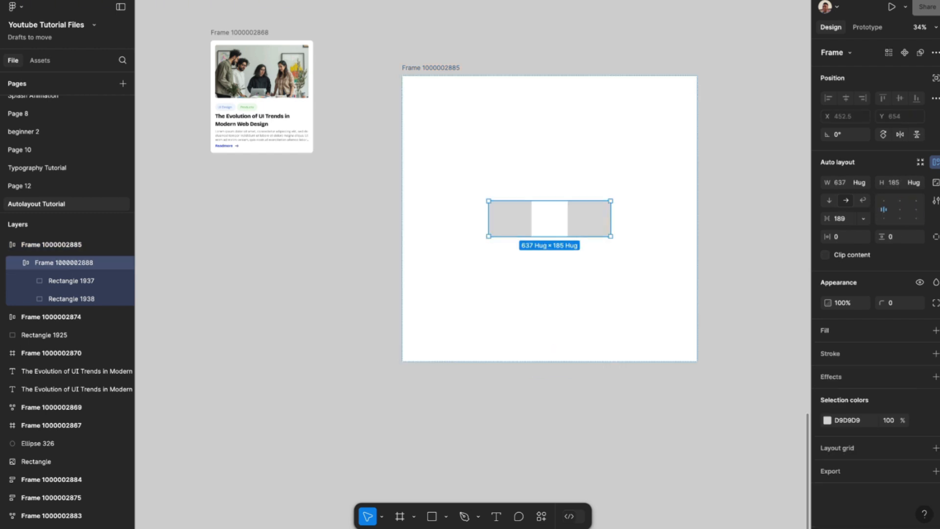
left_click(863, 182)
left_click(810, 198)
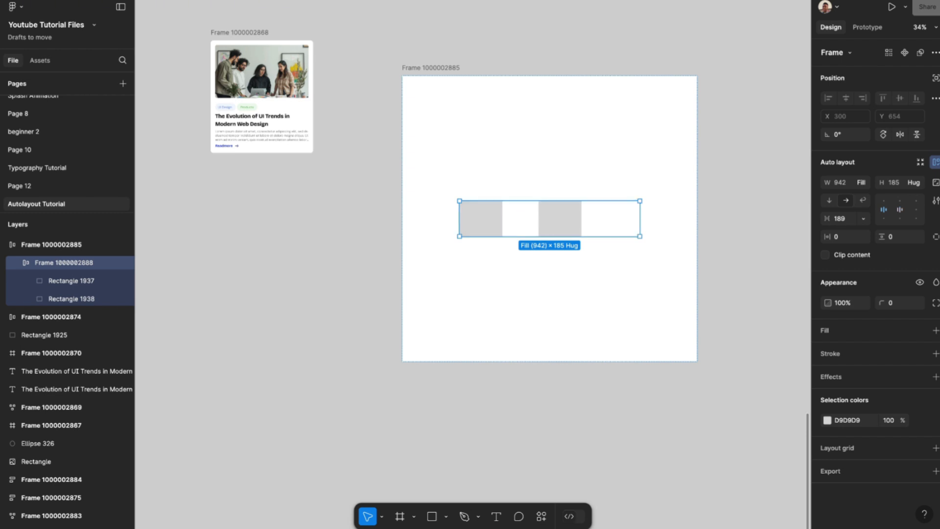
- Switch the nested frame's gap to Auto and back to the fixed 189 spacing with centered content
double_click(899, 209)
left_click(431, 68)
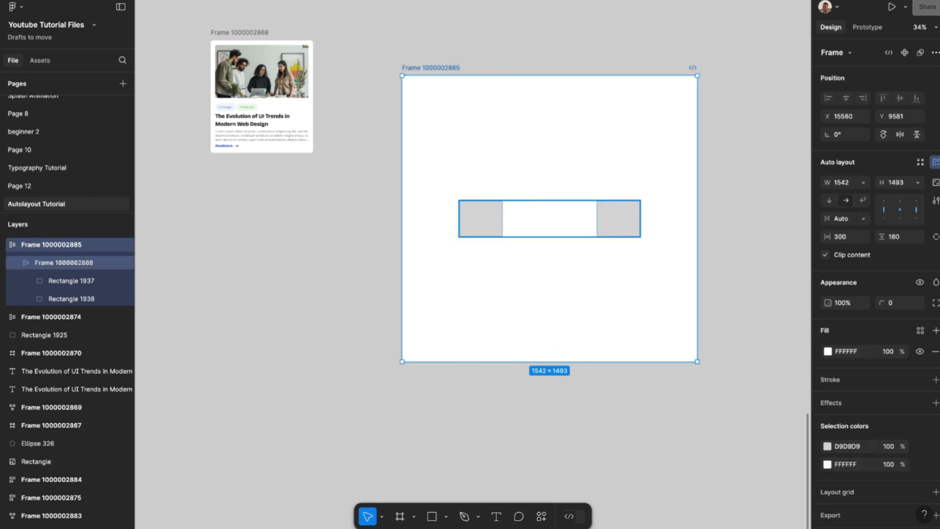
left_click(549, 219)
double_click(899, 209)
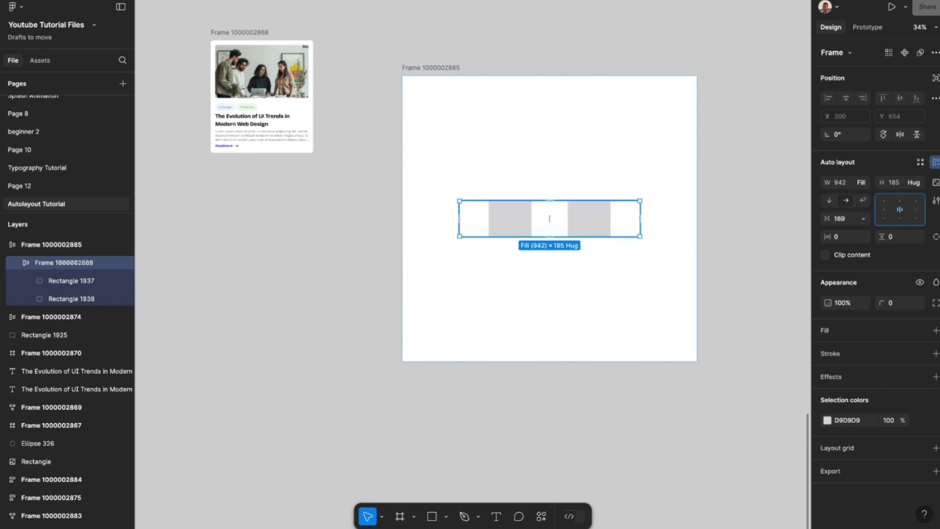
- Widen the nested frame's gap to 684 and switch it to Auto
mouse_move(550, 219)
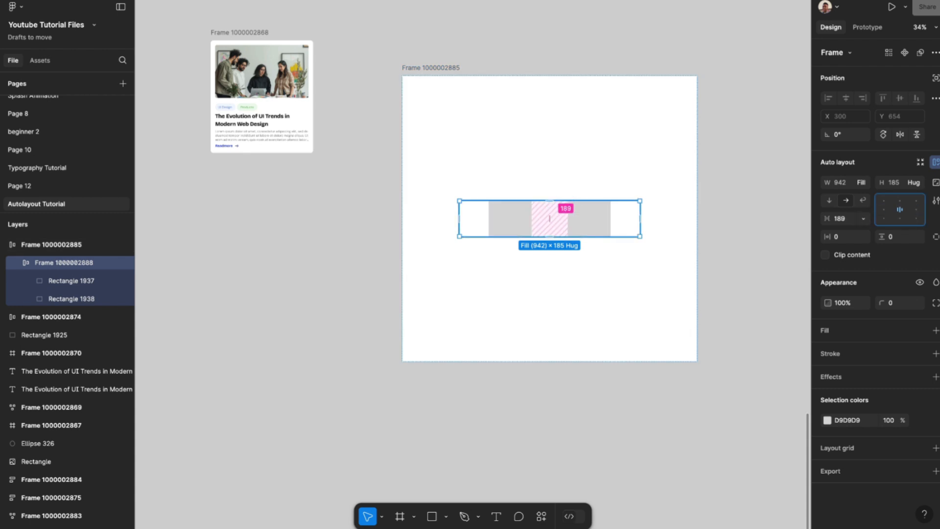
left_click(550, 223)
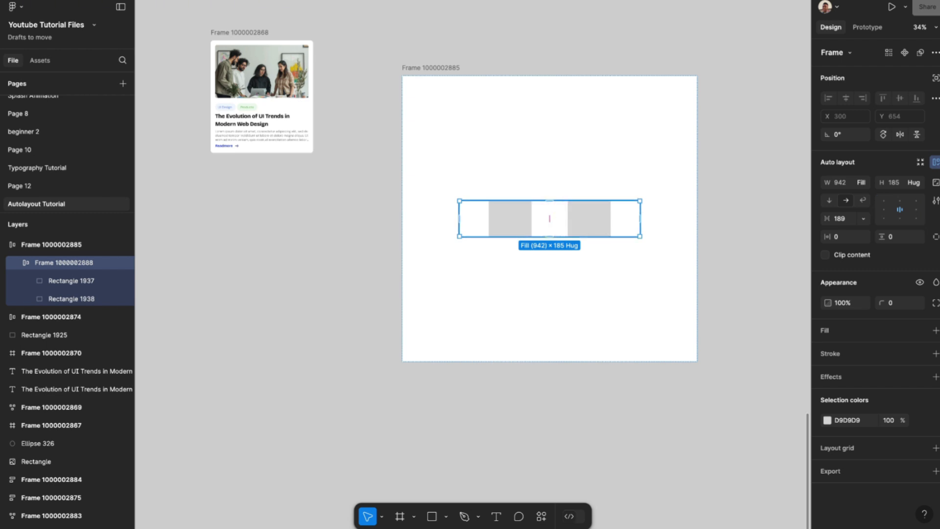
left_click_drag(549, 219, 644, 219)
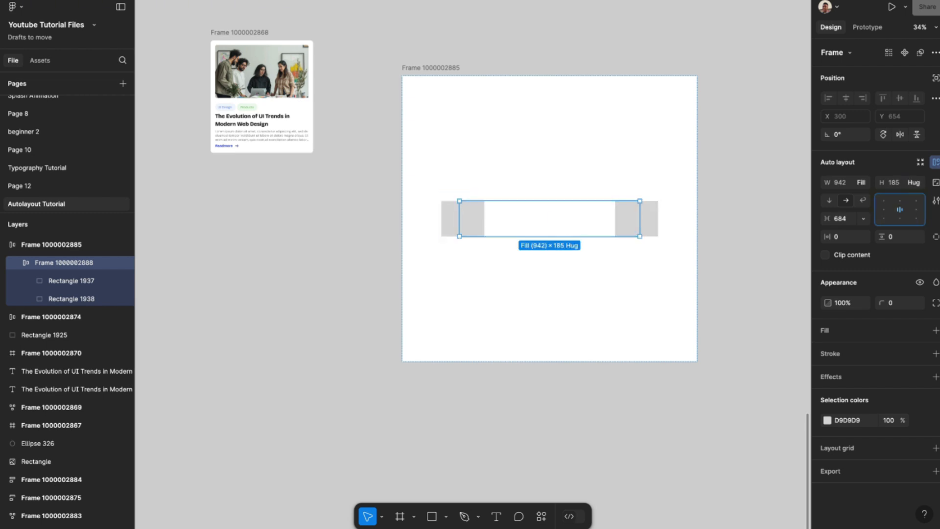
key("x")
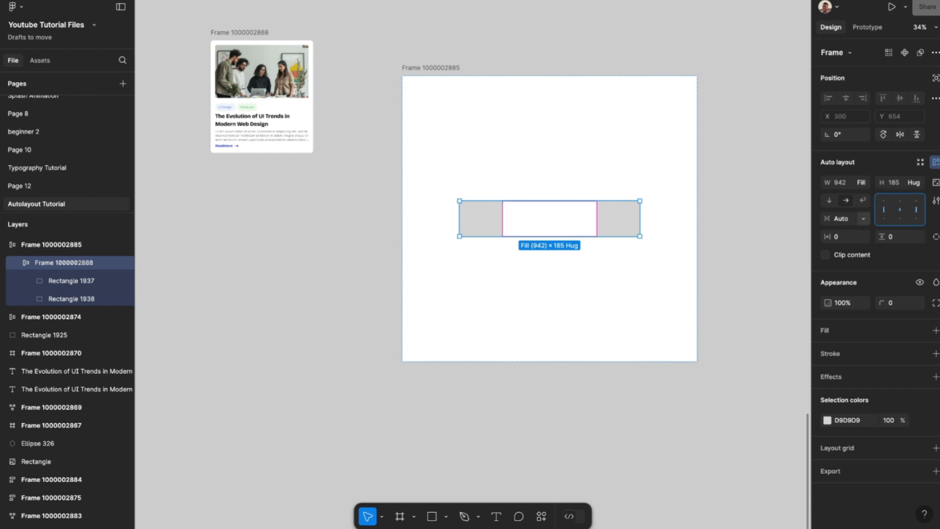
left_click(863, 218)
key("Escape")
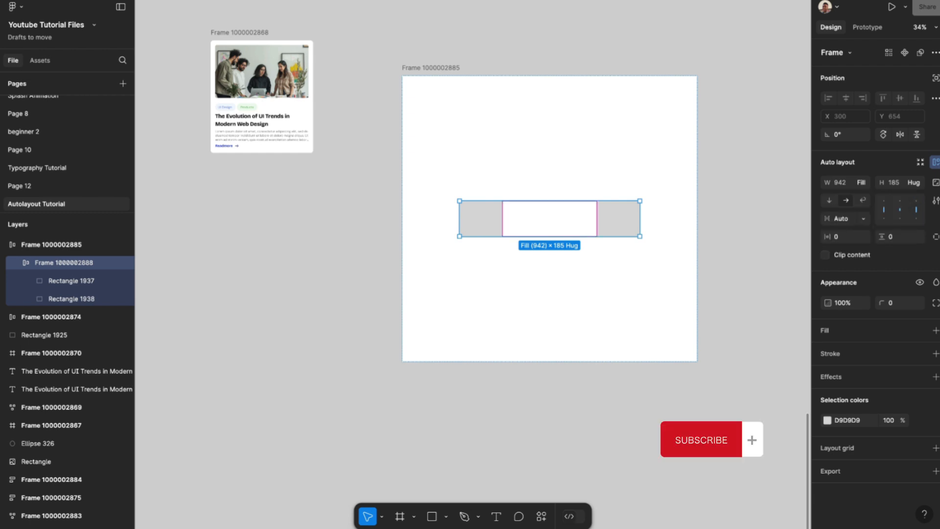
- Set the nested frame's gap to a fixed 300 and switch it back to Auto
left_click(841, 218)
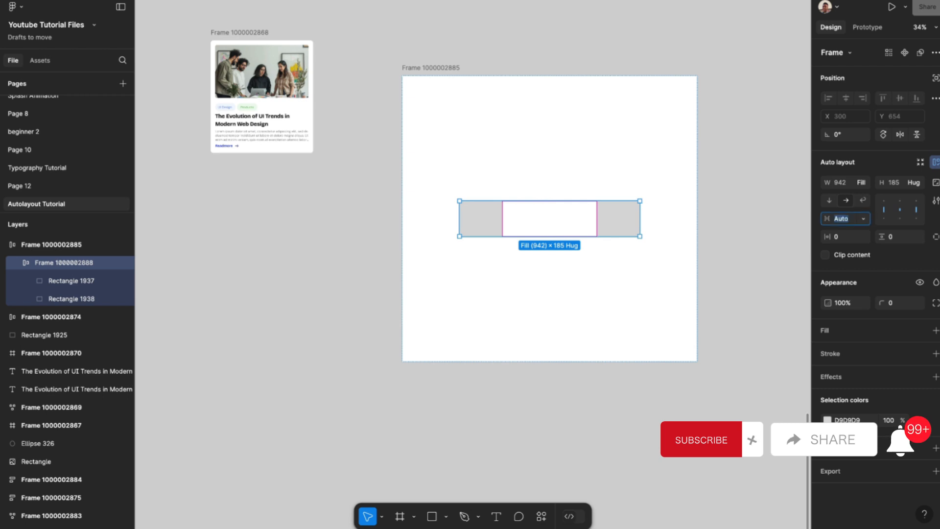
type("300")
key("Return")
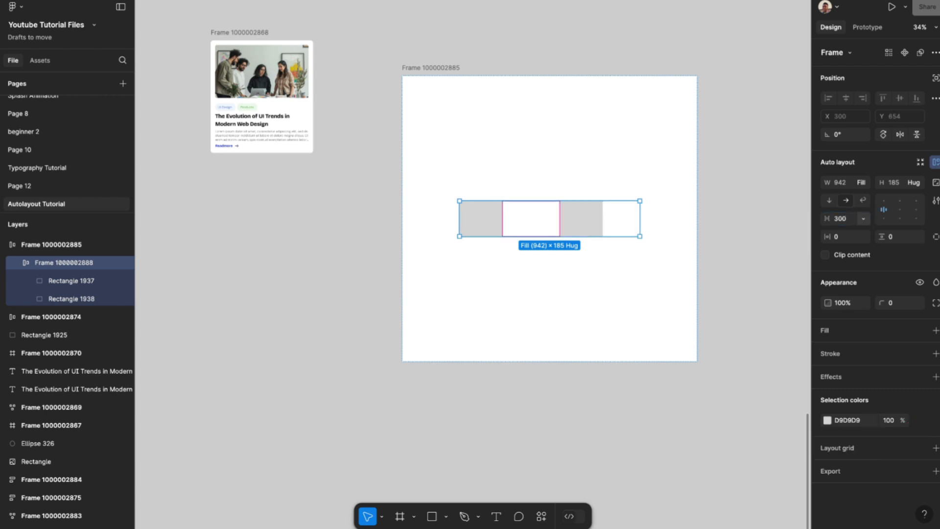
left_click(863, 218)
left_click(793, 233)
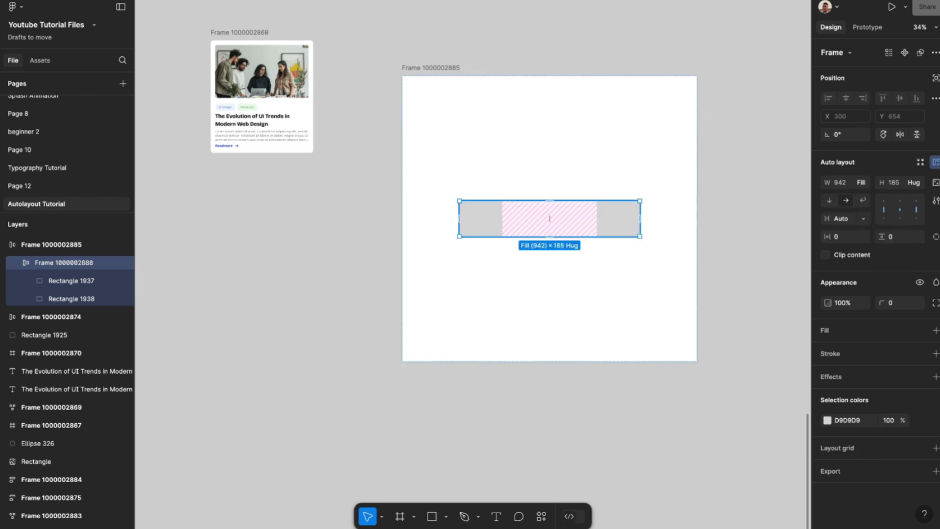
- Open the outer frame's advanced auto layout settings to view the stroke, canvas stacking and text baseline options
key("Escape")
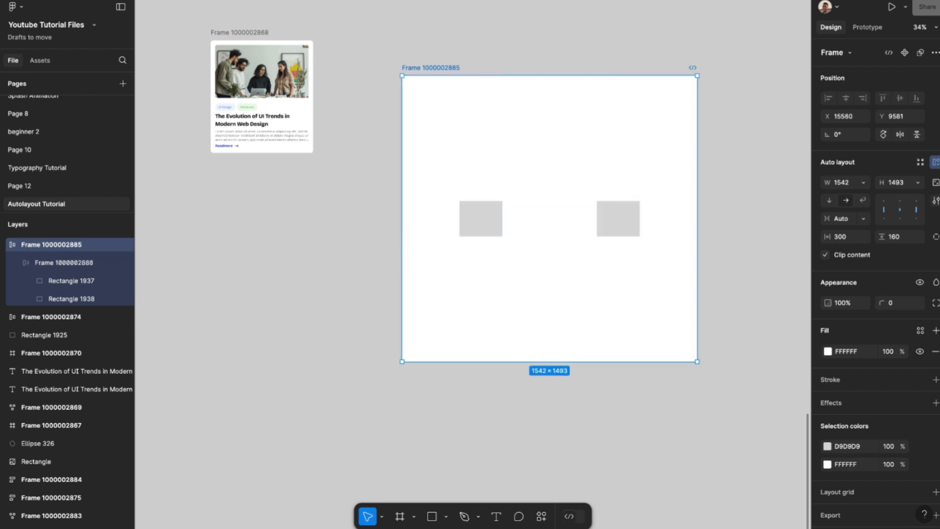
left_click(935, 200)
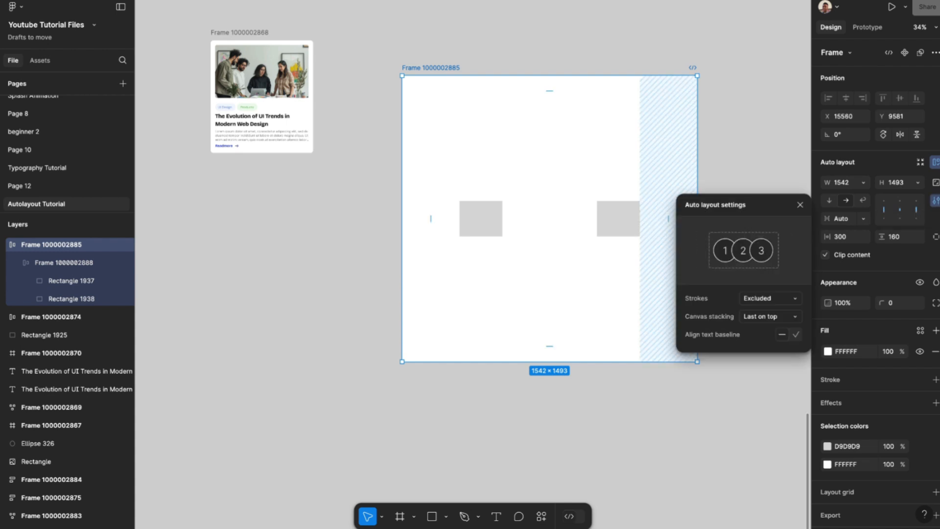
left_click(612, 219)
scroll(549, 219, "right", 3)
double_click(492, 216)
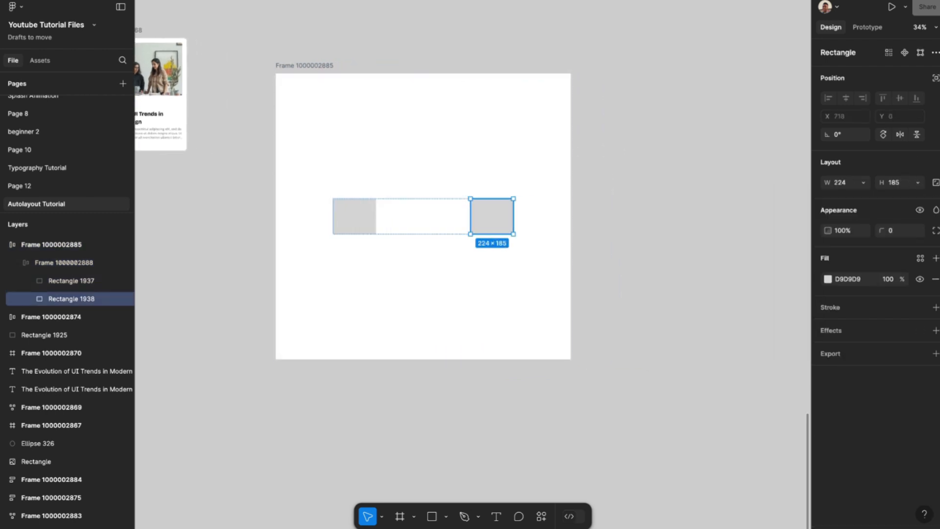
left_click_drag(492, 216, 388, 282)
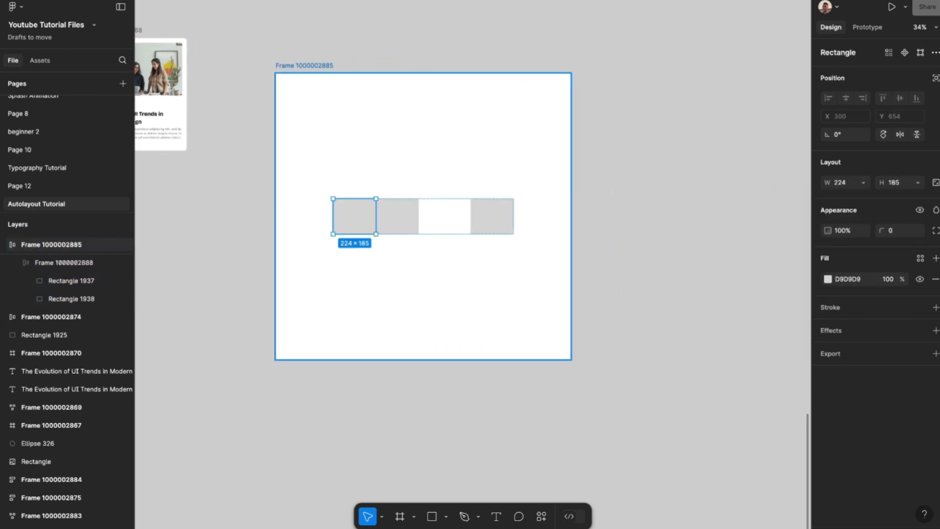
key("ctrl+z")
- Set both rectangles in the nested frame to a width of 185 and round their corners to a radius of 123
left_click(355, 216)
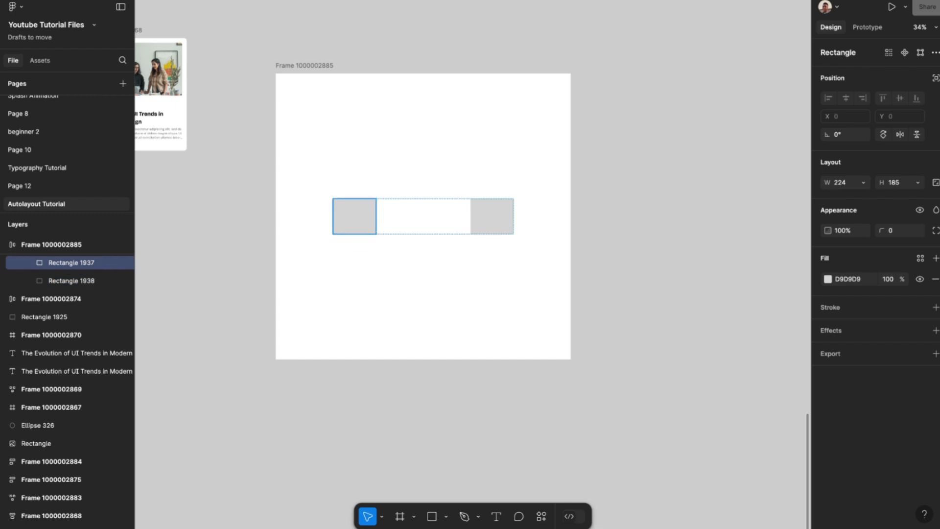
left_click(840, 183)
type("185")
key("Return")
left_click(492, 216)
left_click(841, 182)
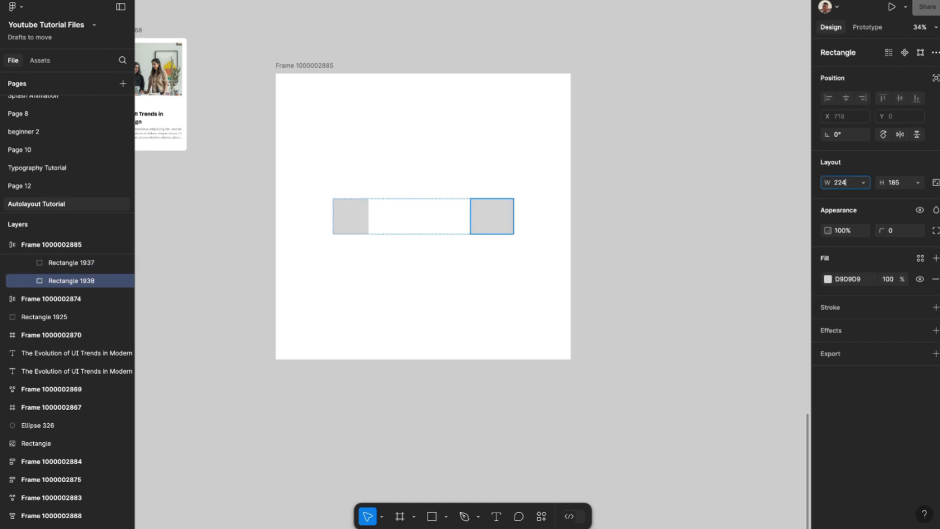
type("185")
key("Return")
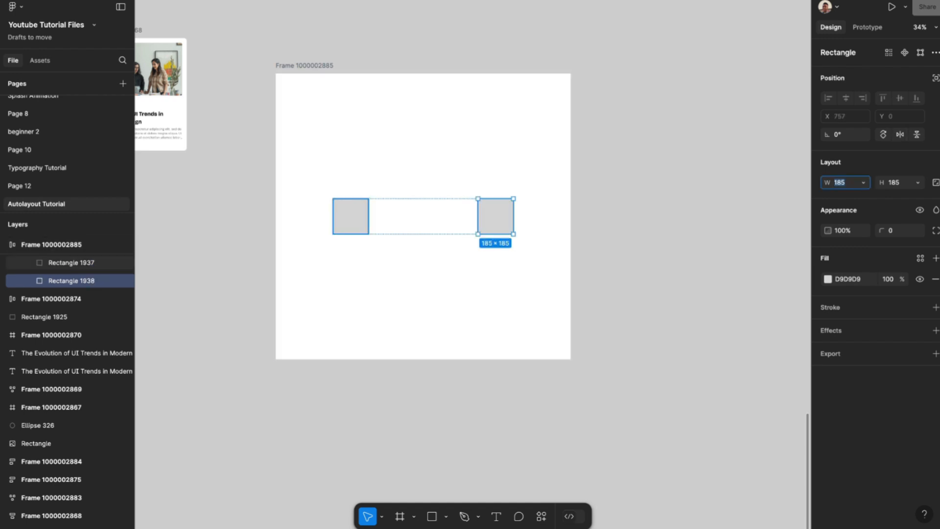
left_click(71, 262, "shift")
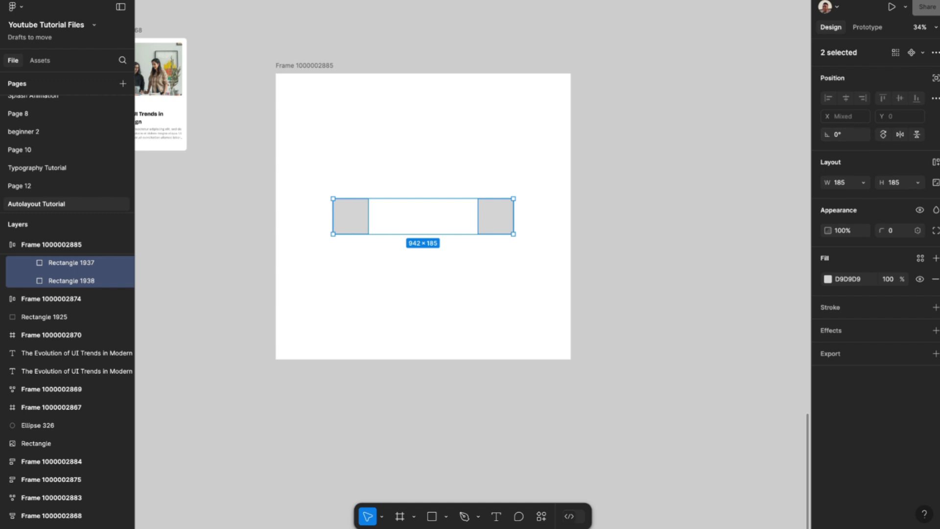
left_click_drag(881, 230, 342, 232)
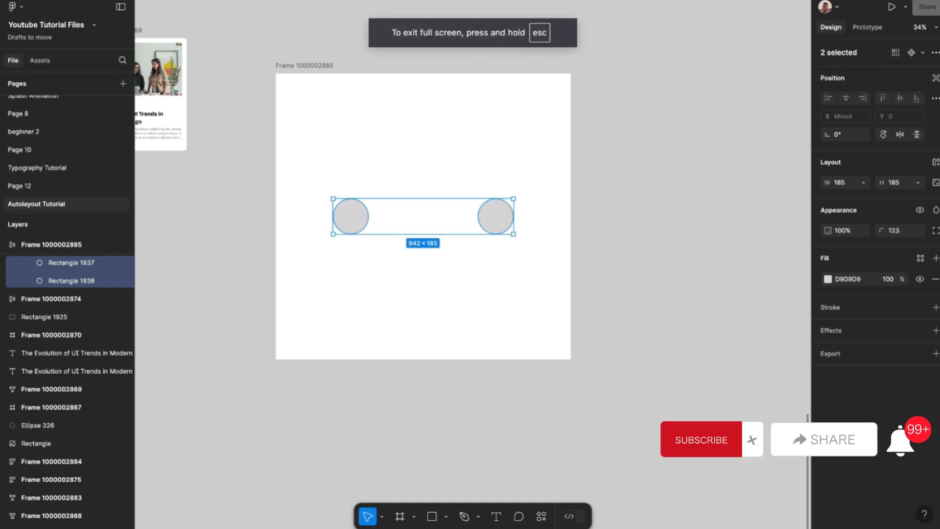
- Duplicate the last circle in the nested frame three times to make a row of five circles
left_click(496, 216)
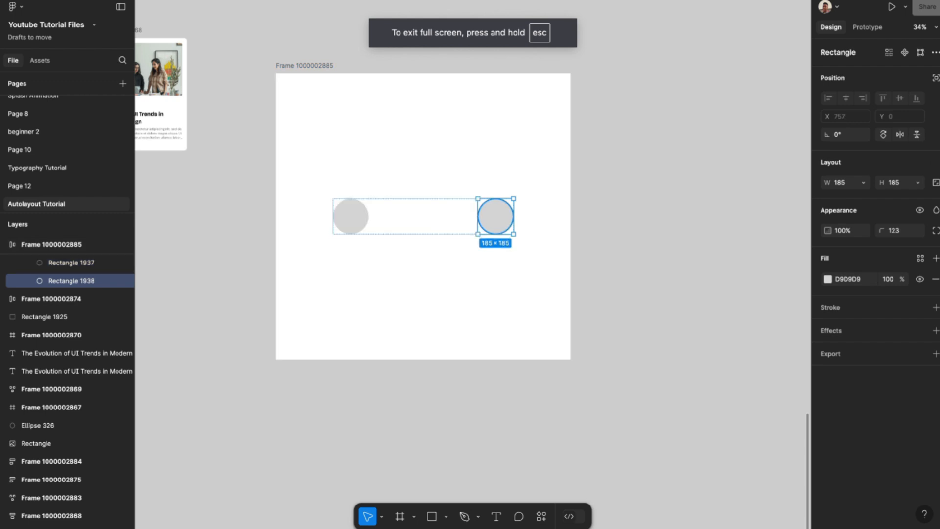
key("ctrl+d")
key("ctrl+d")
key("ctrl+d")
key("Escape")
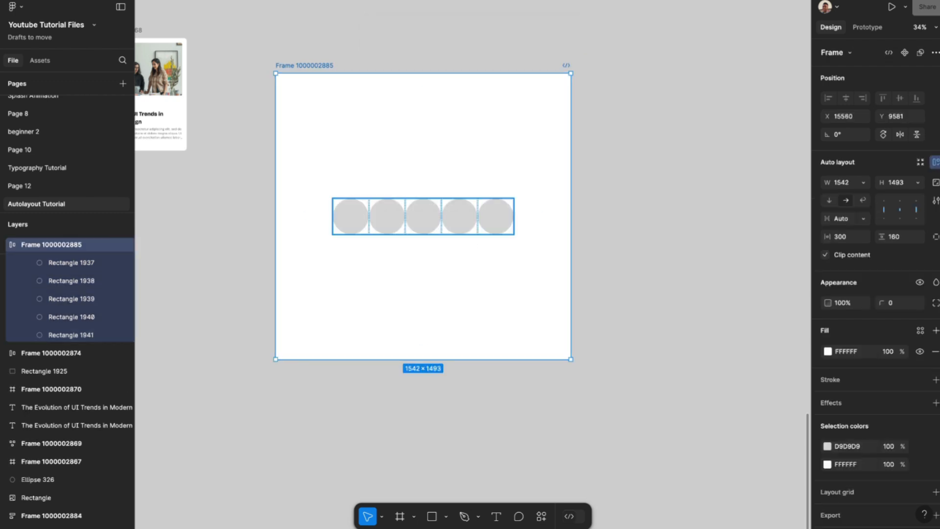
- Set the nested frame's canvas stacking to First on top in its advanced auto layout settings
left_click(460, 217)
left_click(935, 200)
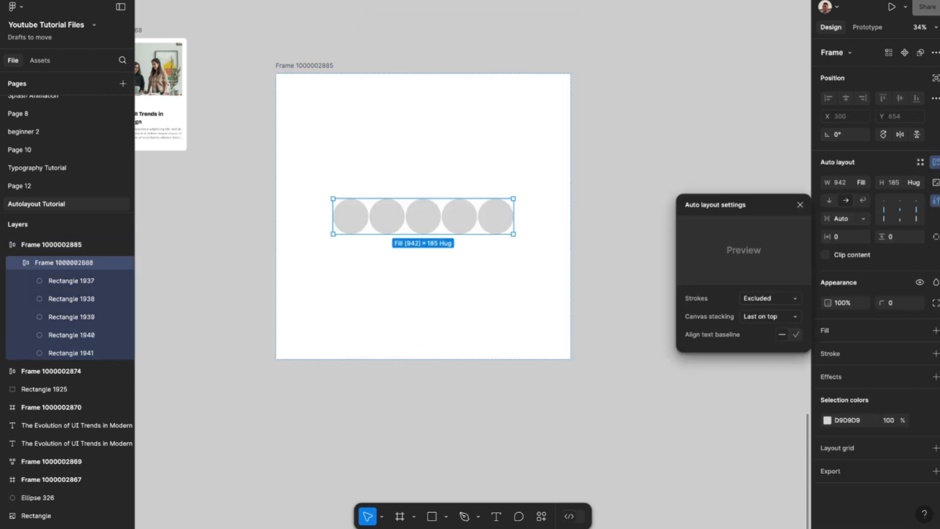
left_click(770, 316)
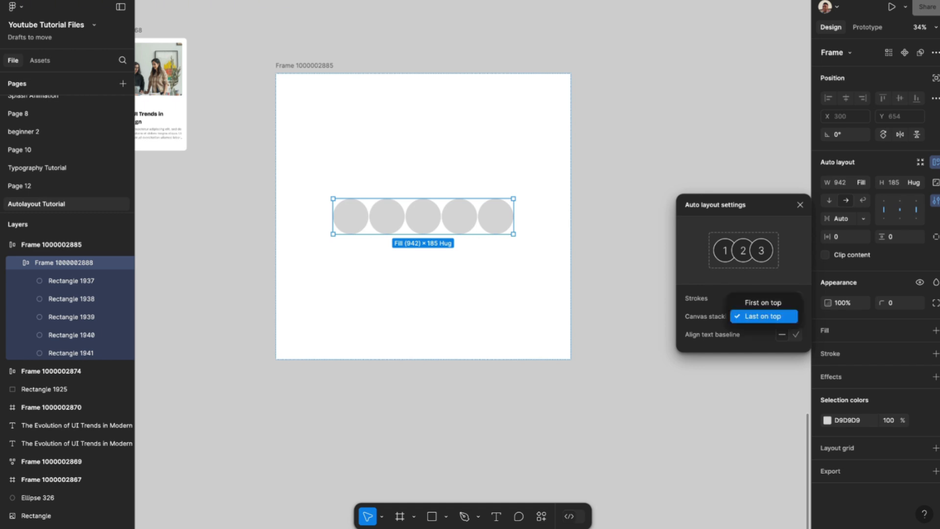
left_click(763, 303)
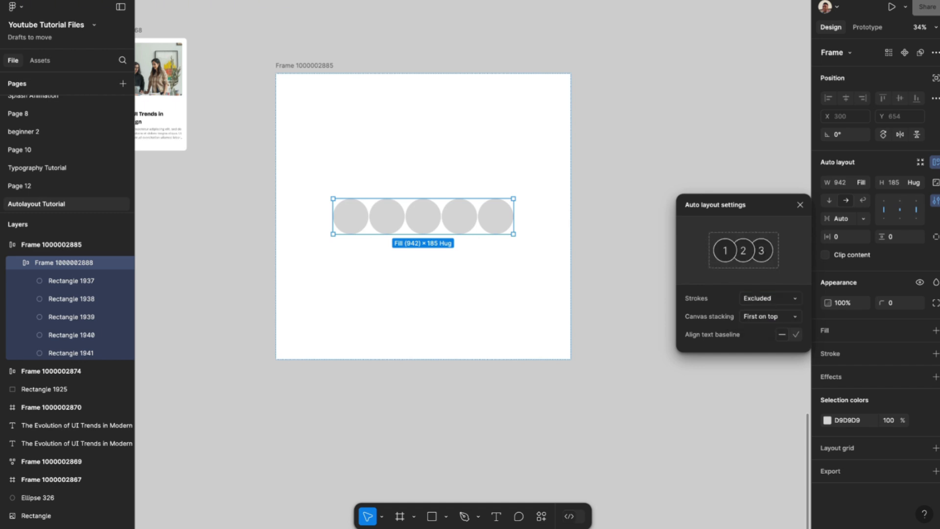
- Switch the nested frame to centered content with a fixed gap, reducing the gap to 0 and finally to -20
double_click(899, 209)
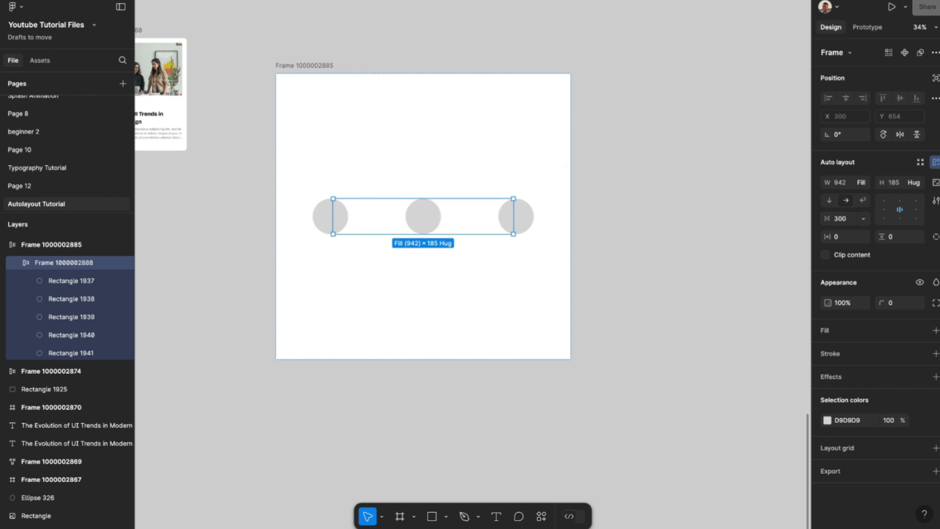
left_click(841, 218)
type("0")
key("Return")
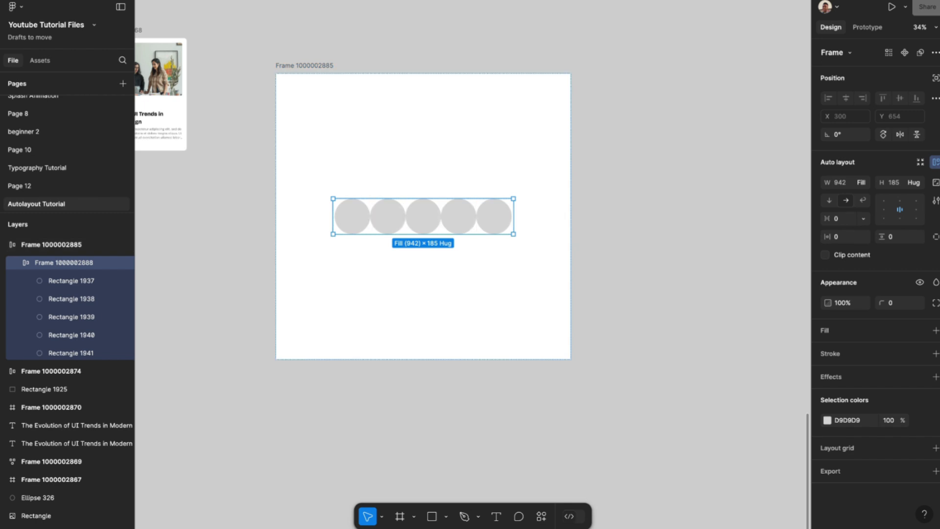
left_click(841, 219)
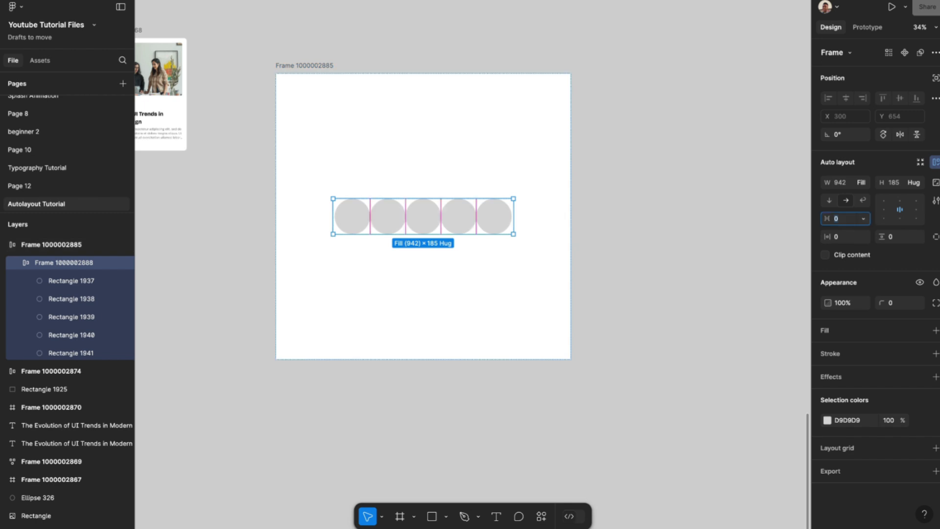
type("-20")
key("Return")
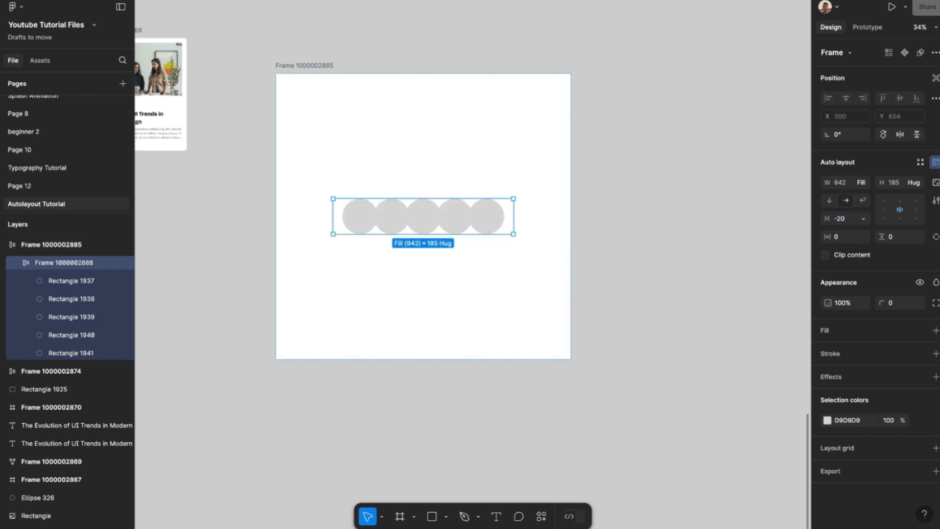
- Add a 000000 inside stroke with a weight of 9 to all five circles in the nested frame
double_click(360, 216)
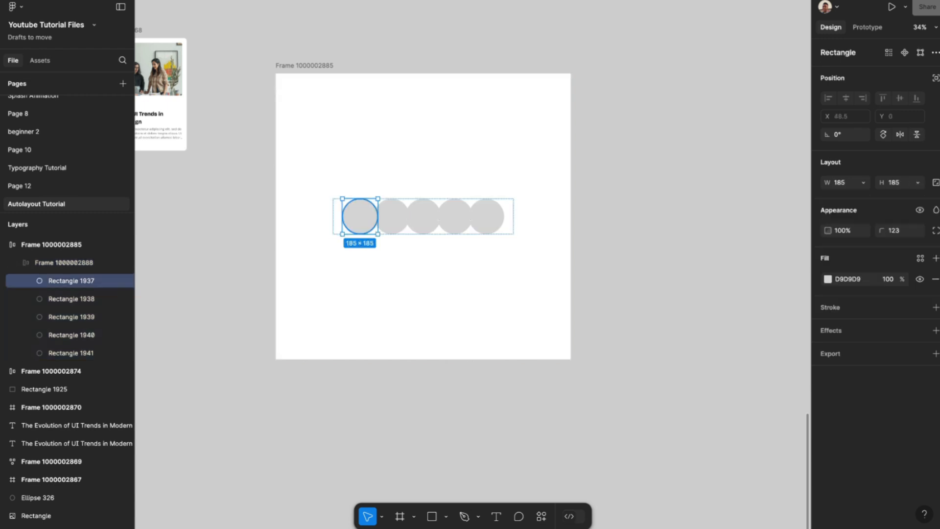
left_click(391, 215, "shift")
left_click(423, 216, "shift")
left_click(455, 216, "shift")
left_click(487, 216, "shift")
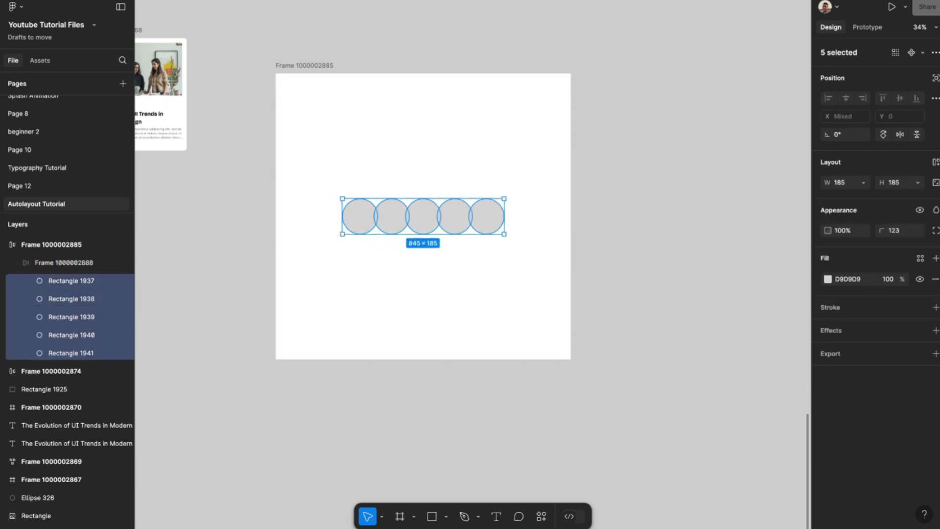
left_click(936, 307)
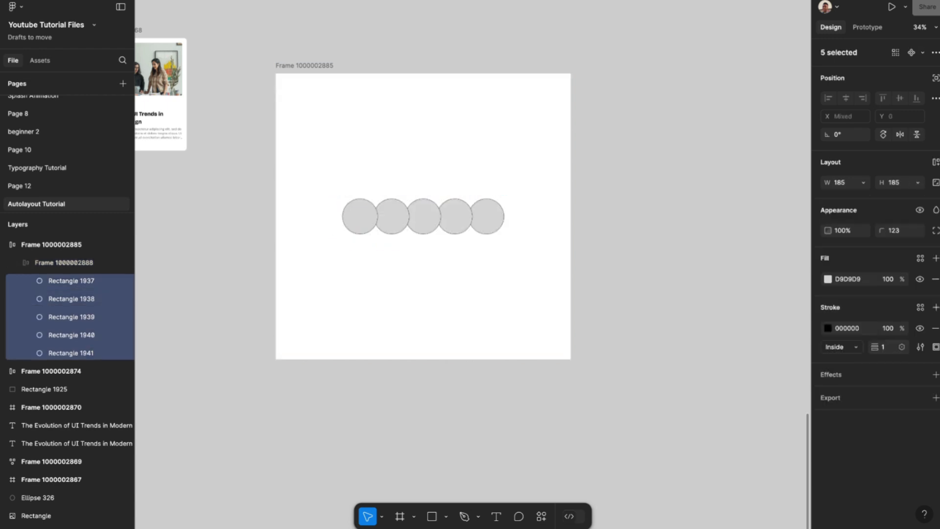
left_click_drag(875, 347, 880, 347)
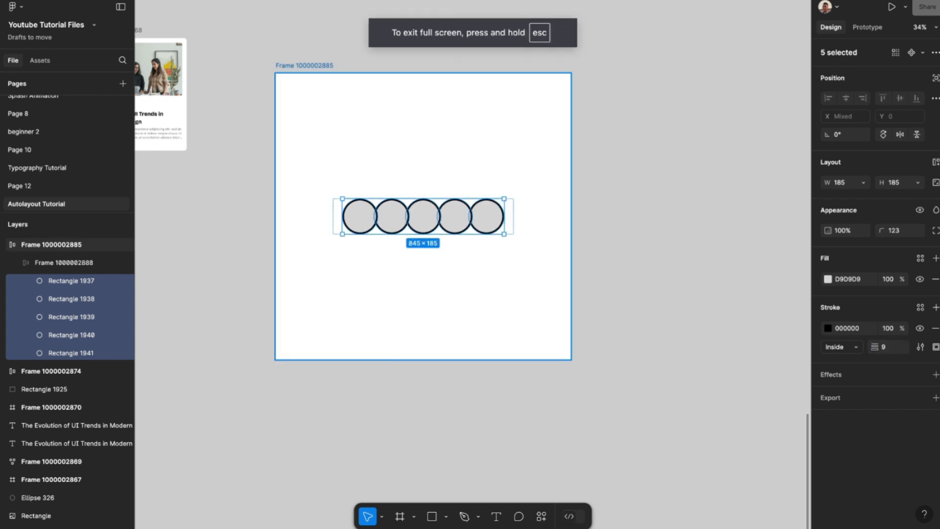
- Select the first three overlapping circles in the nested frame
scroll(532, 300, "up", 5)
scroll(532, 300, "left", 3)
left_click(531, 300)
scroll(532, 300, "down", 3)
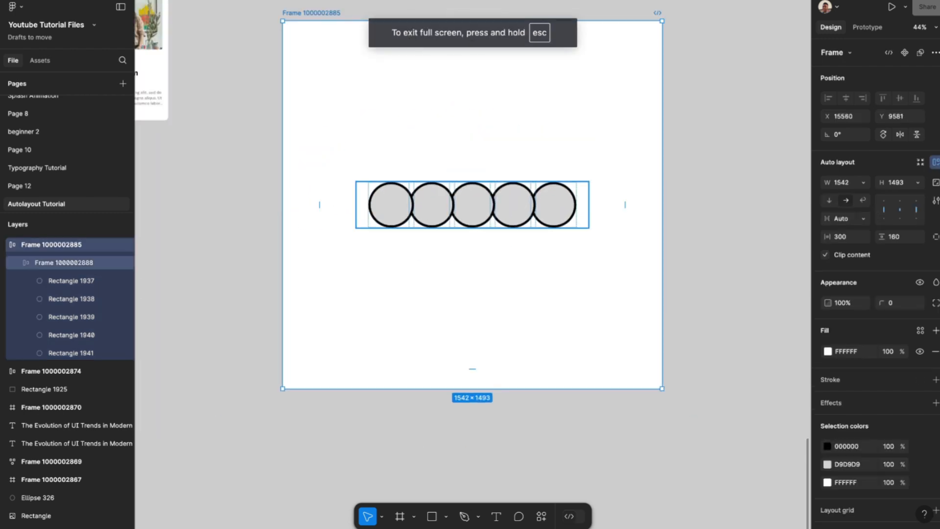
scroll(406, 203, "up", 5)
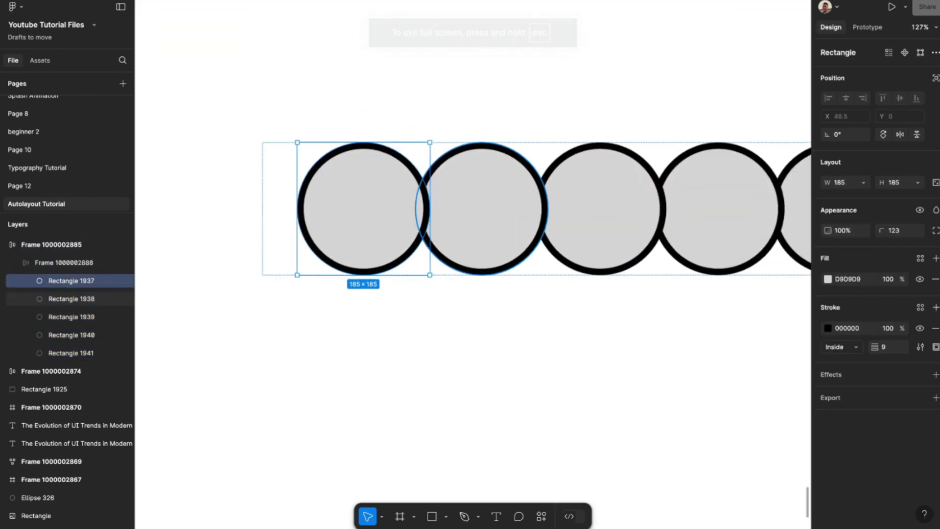
left_click(474, 202, "shift")
scroll(472, 201, "down", 2)
left_click(568, 204, "shift")
scroll(569, 205, "right", 2)
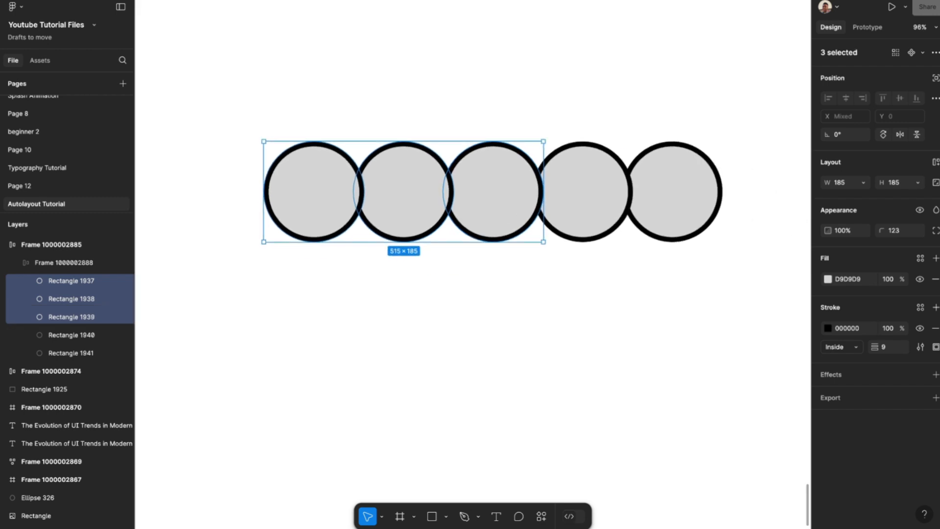
- Select all five overlapping circles and launch the saved Content Reel plugin
left_click(582, 196, "shift")
left_click(672, 196, "shift")
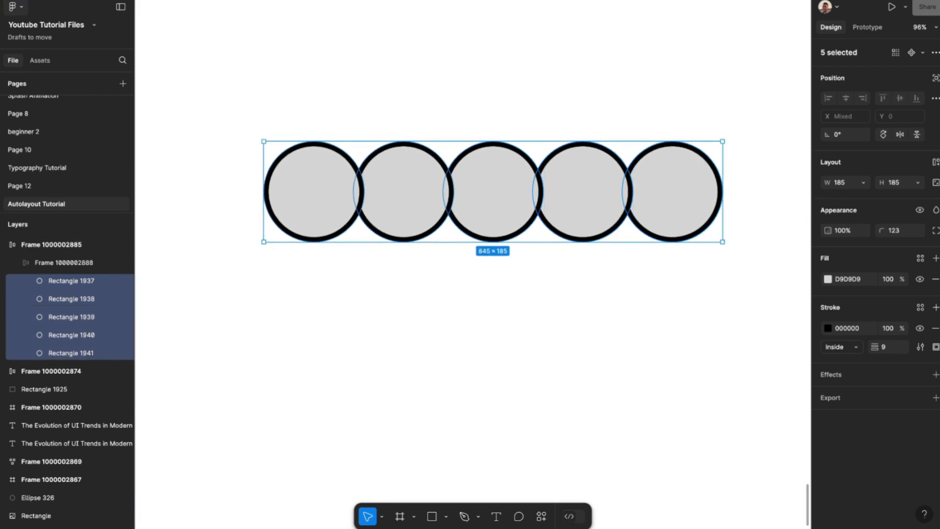
left_click(13, 7)
mouse_move(58, 180)
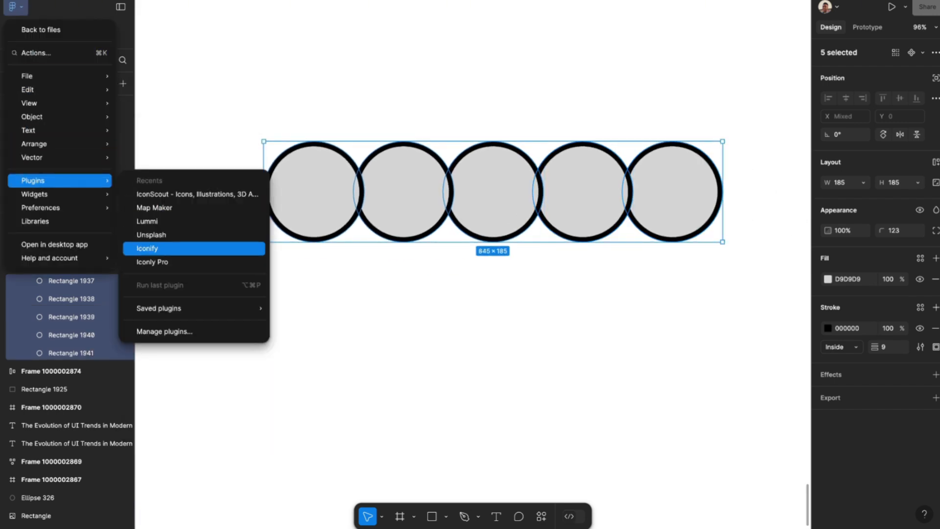
mouse_move(161, 307)
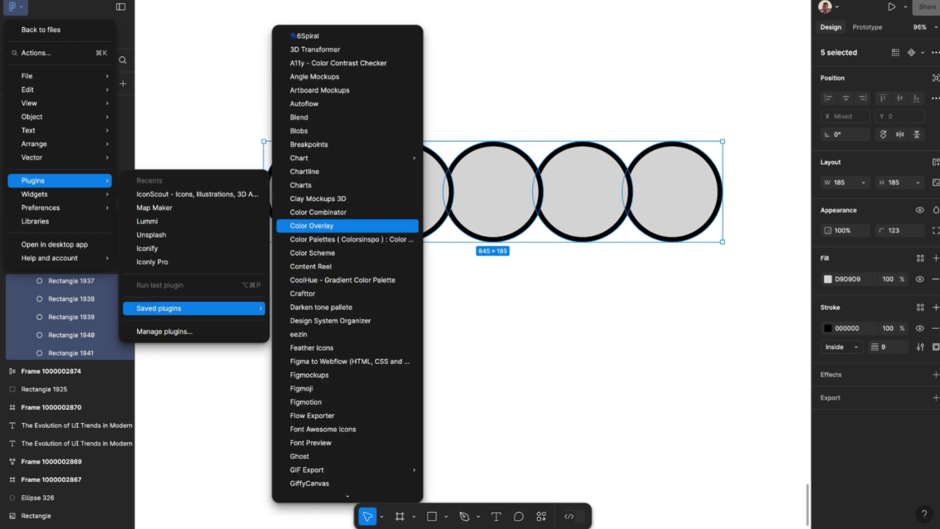
left_click(311, 267)
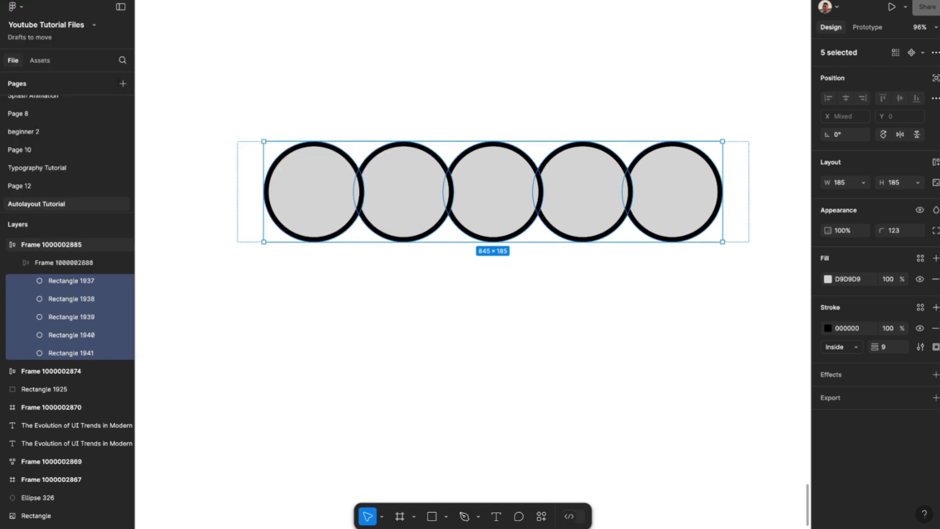
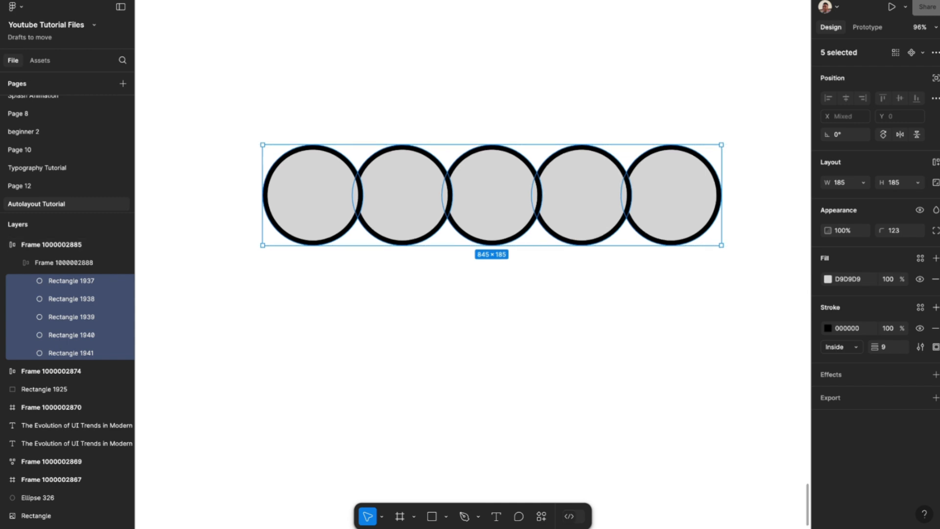
- Reselect the five overlapping circles, Rectangle 1937 through Rectangle 1941, as targets for the plugin images
scroll(391, 235, "down", 3)
left_click(379, 200)
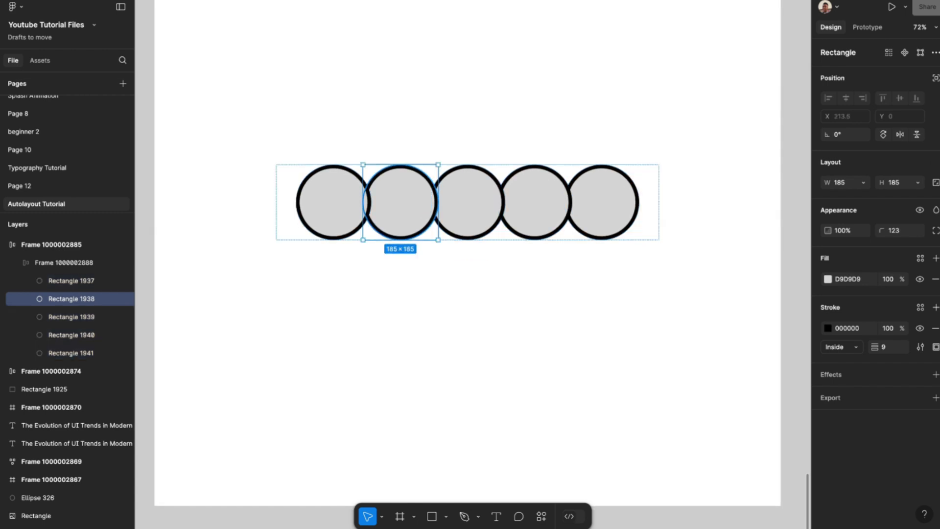
scroll(377, 203, "down", 3)
left_click(348, 203)
left_click(392, 203, "shift")
left_click(436, 202, "shift")
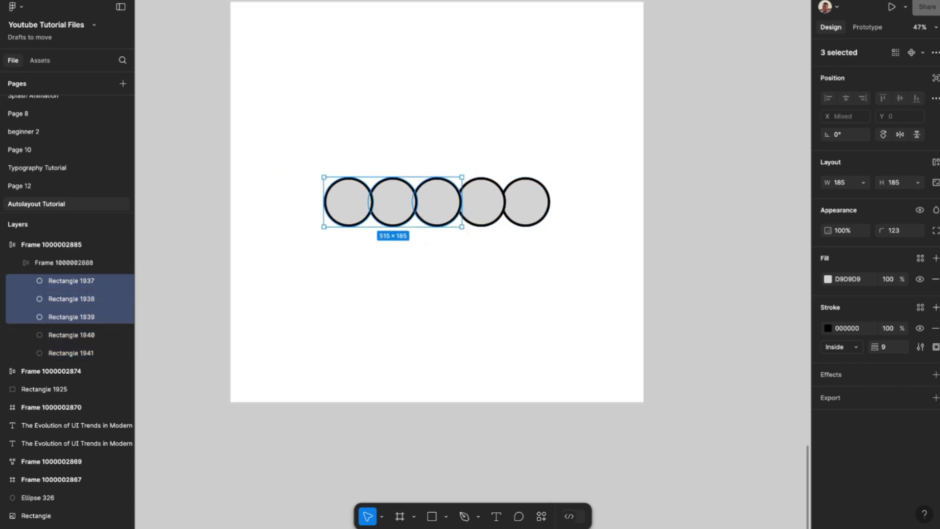
left_click(481, 203, "shift")
left_click(526, 202, "shift")
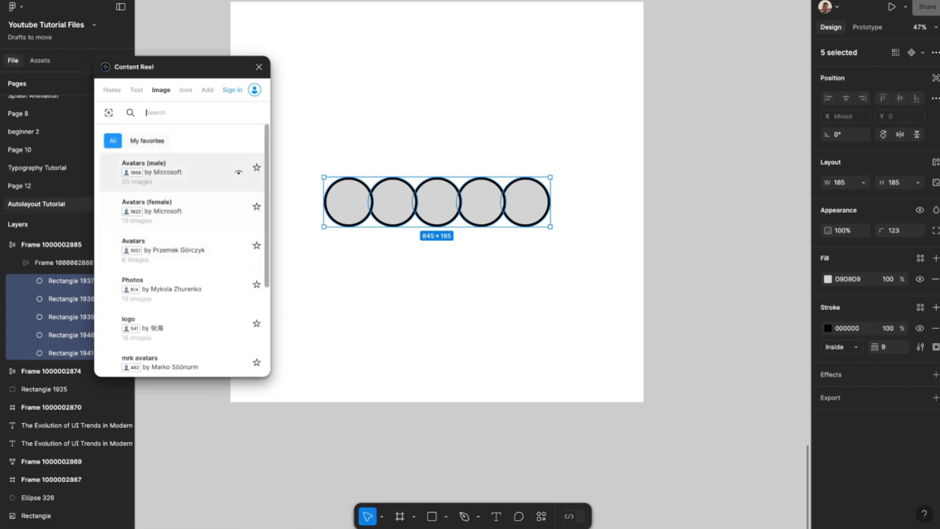
- Fill all five circles with random images from Microsoft's Avatars (male) collection in Content Reel
left_click(172, 172)
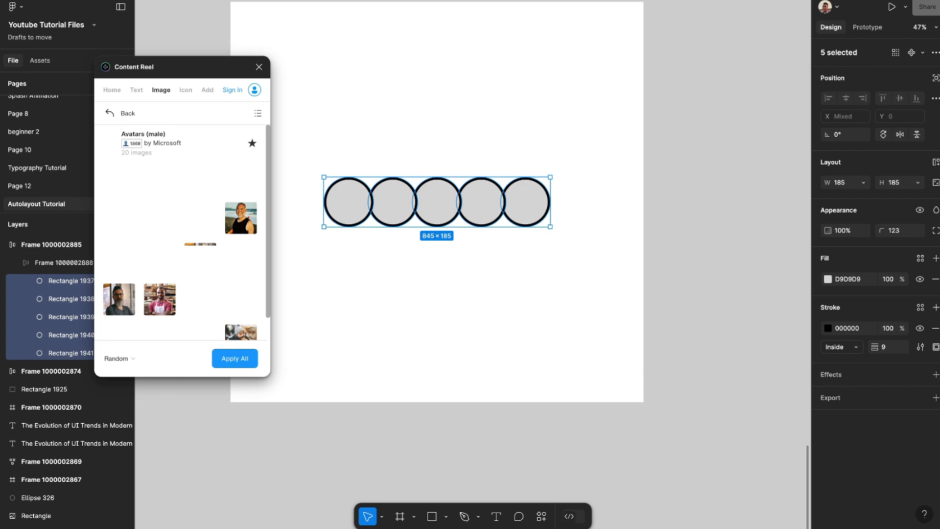
scroll(437, 202, "left", 1)
scroll(436, 202, "down", 1)
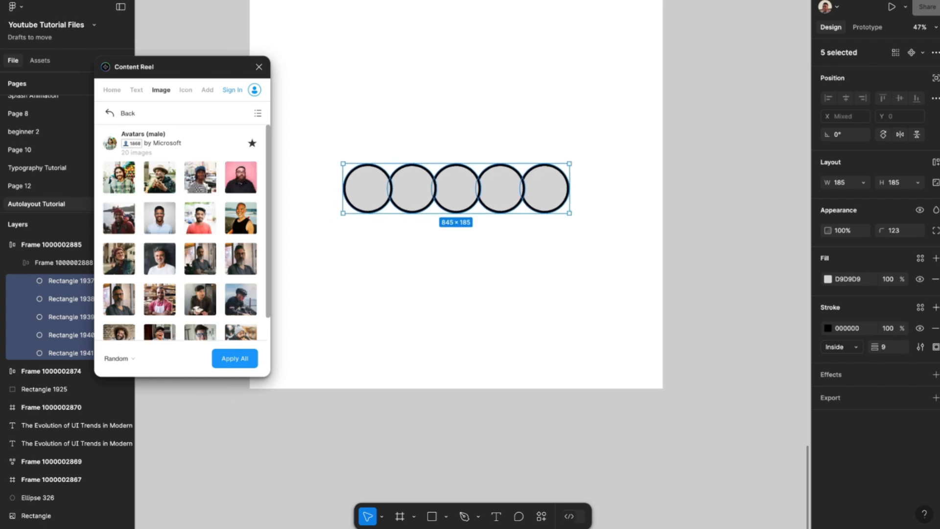
left_click(235, 359)
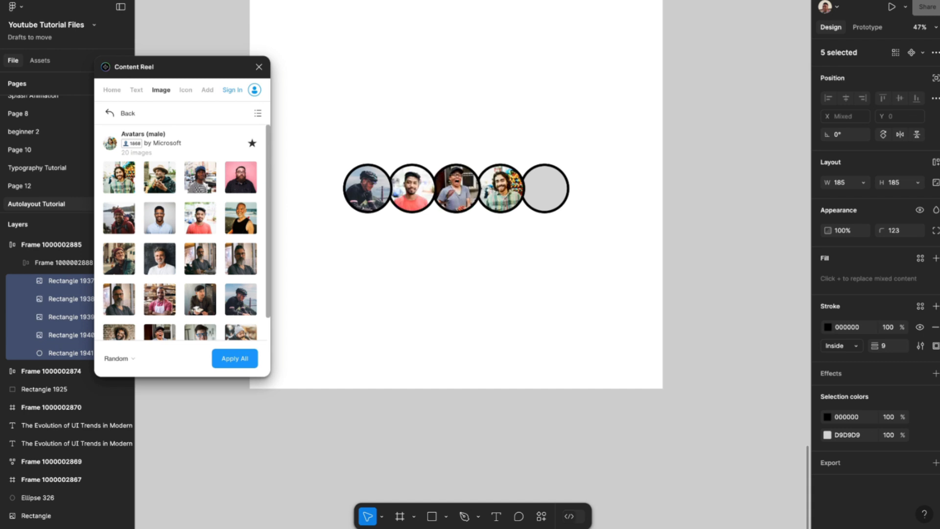
scroll(418, 165, "up", 5)
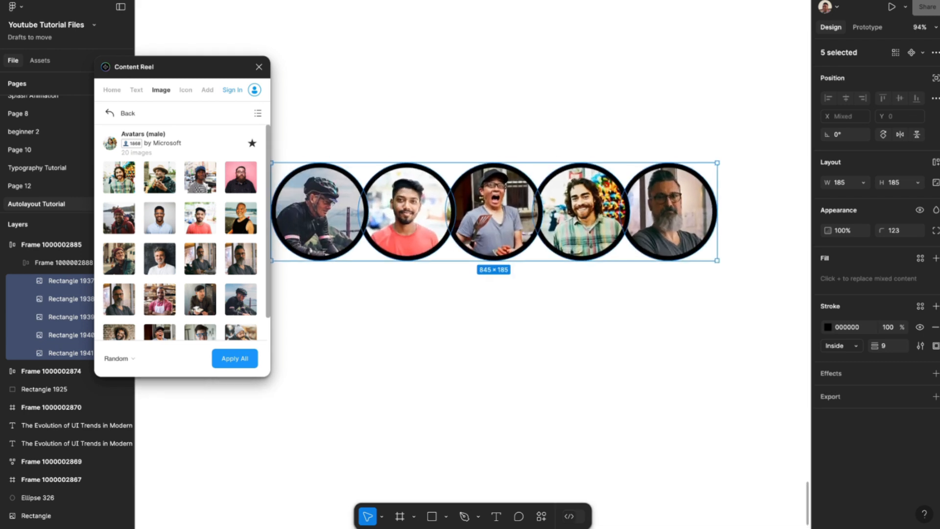
- Set the horizontal gap of the avatar row's auto layout frame to -50
scroll(578, 206, "down", 5)
left_click(529, 274)
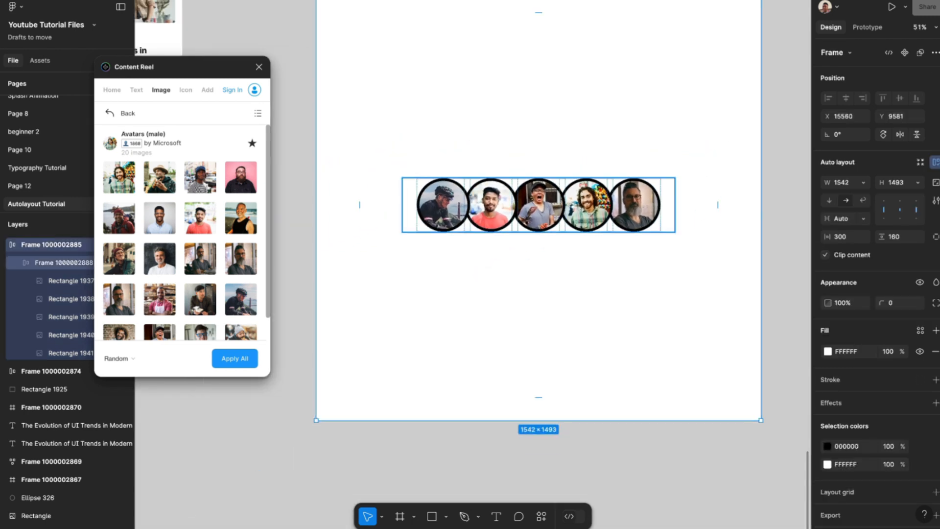
left_click(516, 205)
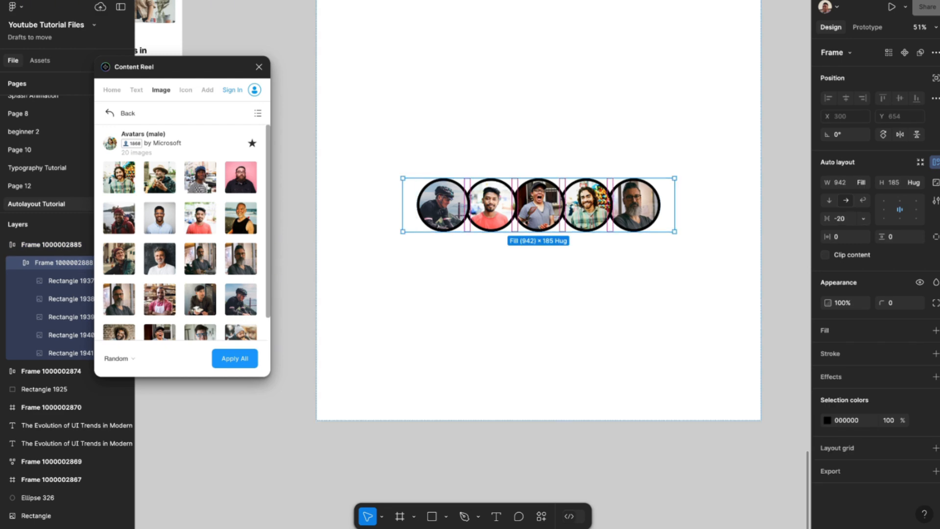
left_click(845, 218)
key("Left")
key("shift+Right")
key("shift+Right")
type("50")
key("Return")
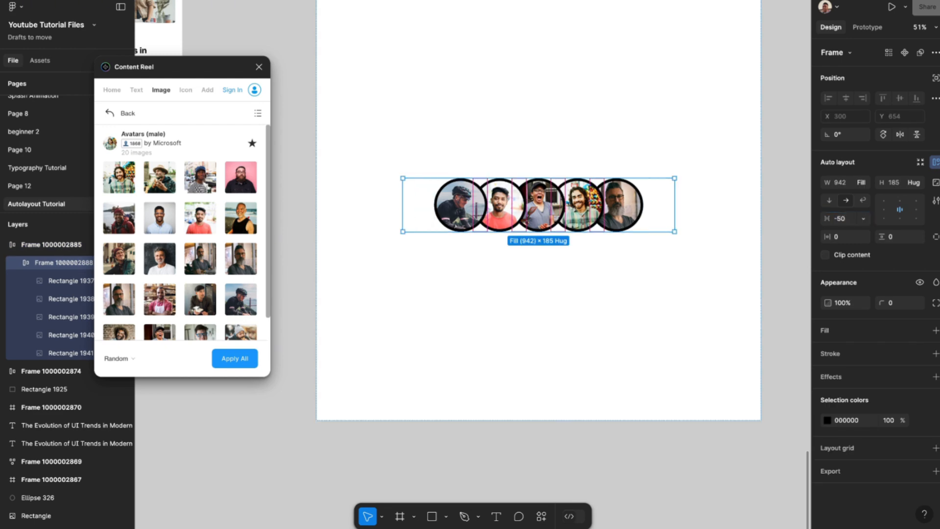
- Select all five avatar circles inside the row and open their stroke colour for editing
left_click(369, 295)
scroll(369, 295, "down", 2)
scroll(552, 252, "up", 5)
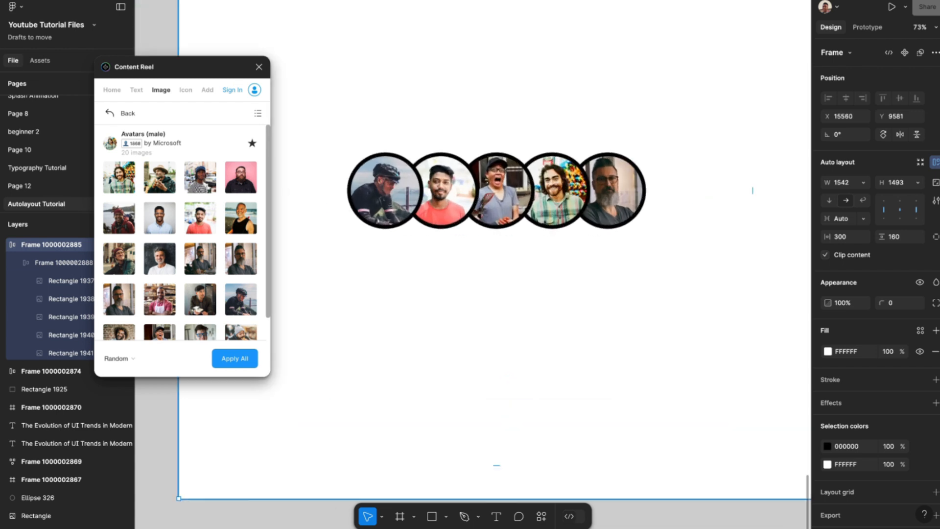
scroll(552, 252, "left", 1)
left_click(541, 215)
double_click(416, 210)
left_click(475, 209, "shift")
left_click(532, 210, "shift")
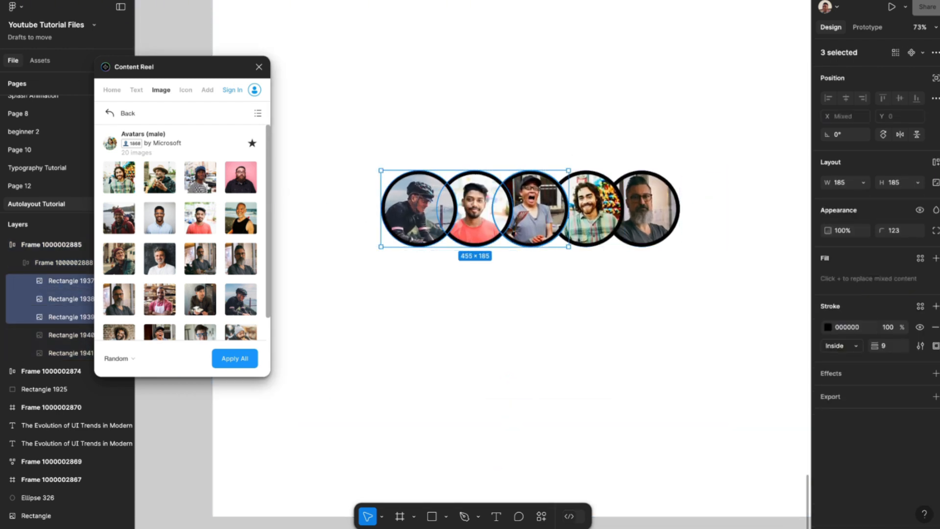
left_click(587, 210, "shift")
left_click(645, 209, "shift")
left_click(827, 326)
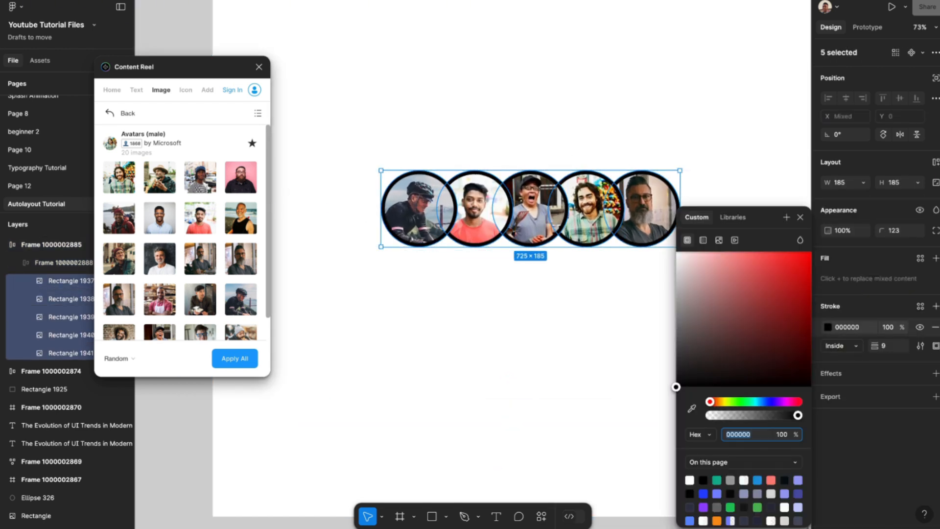
- Try stroke colours on the avatars: red FC4848 at 87% opacity, green 17B294, and sampled white FFFFFF
mouse_move(675, 386)
left_mouse_down()
mouse_move(724, 367)
mouse_move(767, 288)
mouse_move(751, 279)
mouse_move(749, 261)
mouse_move(772, 253)
left_mouse_up()
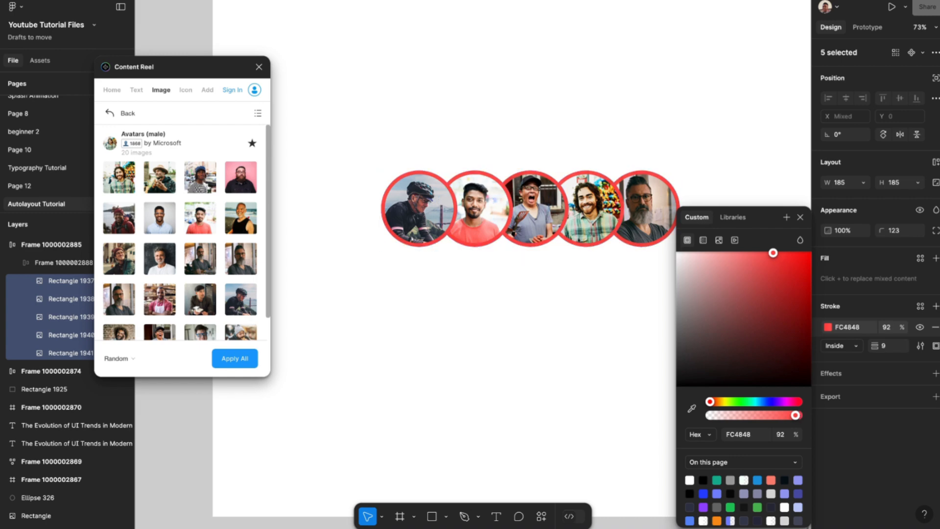
left_click_drag(798, 415, 786, 416)
left_click(692, 408)
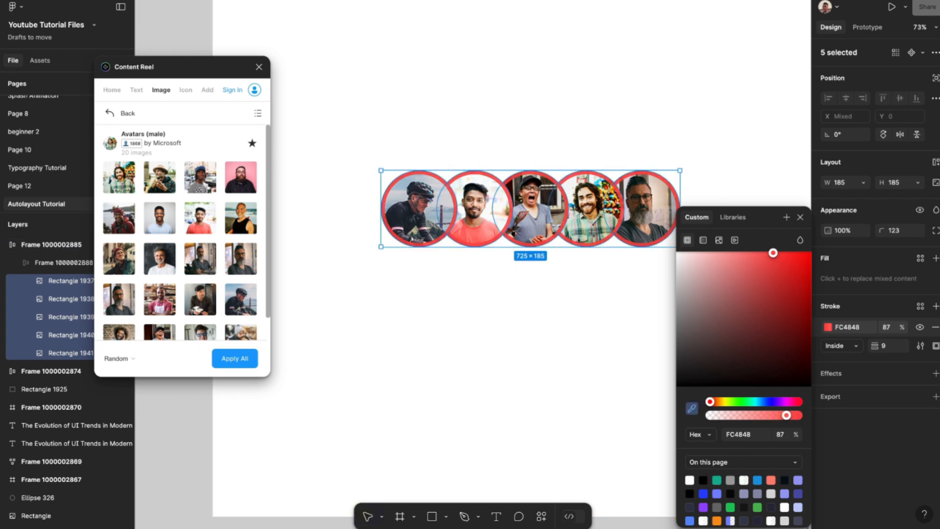
left_click(717, 480)
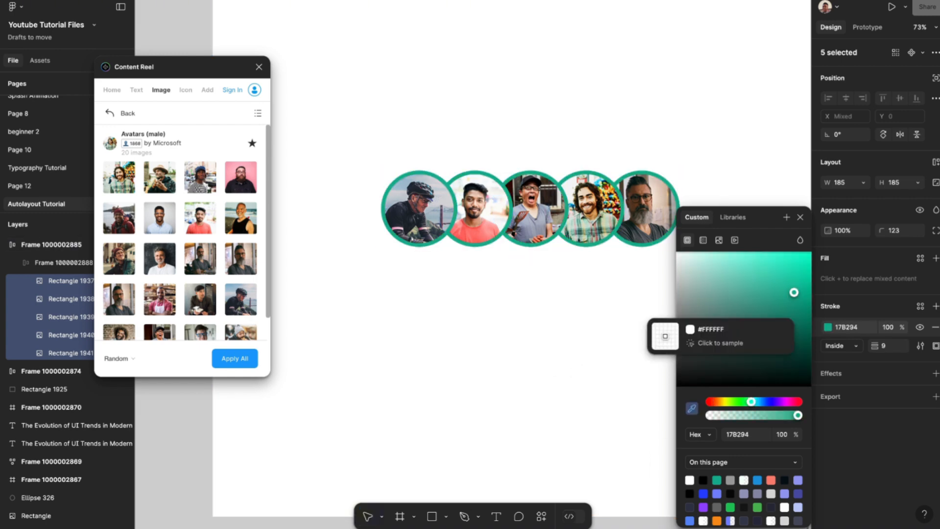
left_click(592, 373)
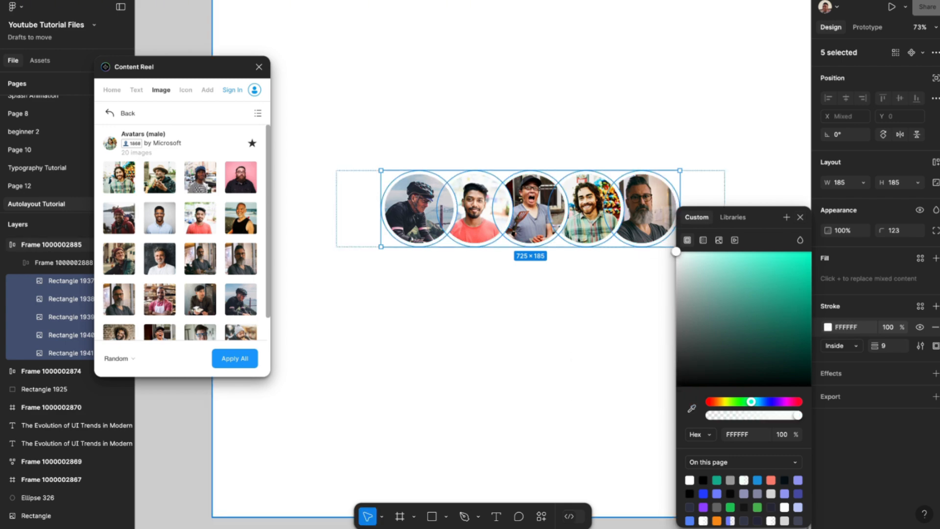
- Set the avatars' stroke colour to dark grey 5A5D5D and deselect them
mouse_move(692, 353)
left_mouse_down()
mouse_move(694, 364)
mouse_move(681, 338)
left_mouse_up()
left_click(556, 320)
scroll(556, 320, "down", 4)
scroll(412, 130, "down", 2)
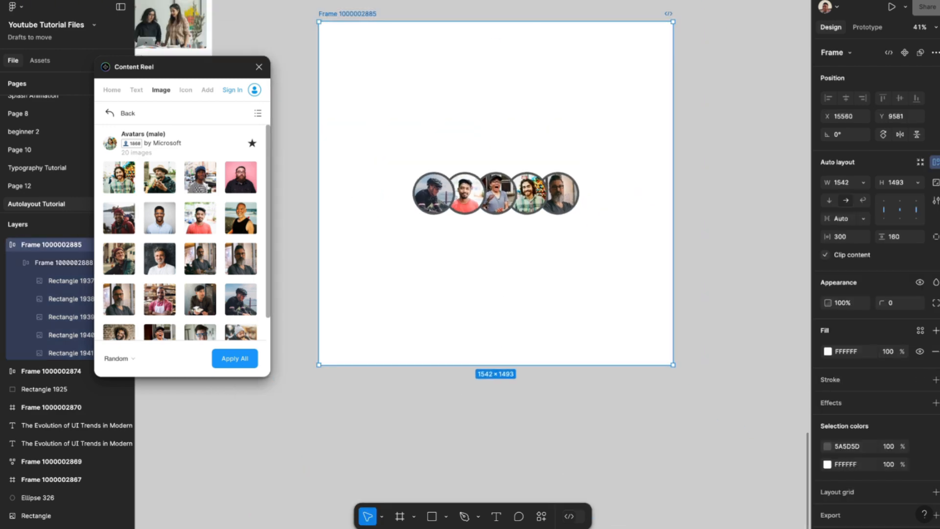
scroll(416, 146, "left", 1)
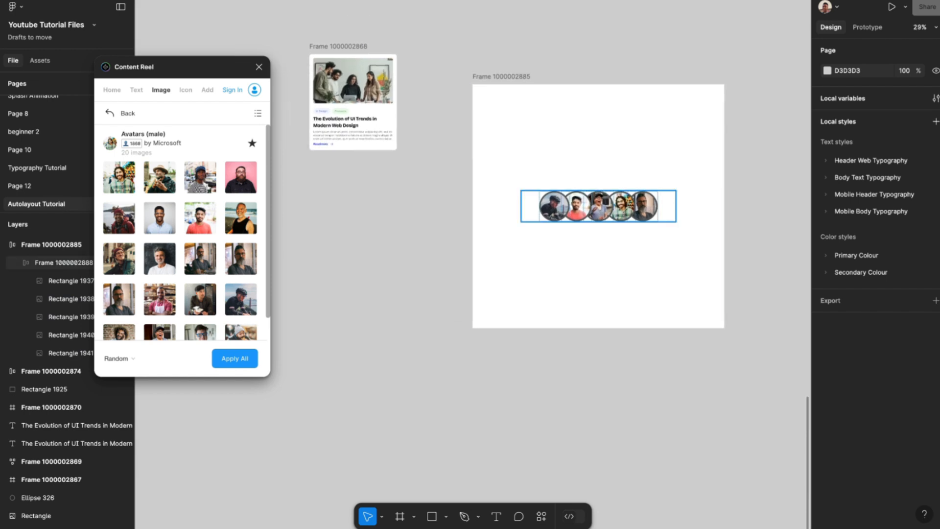
scroll(563, 200, "left", 2)
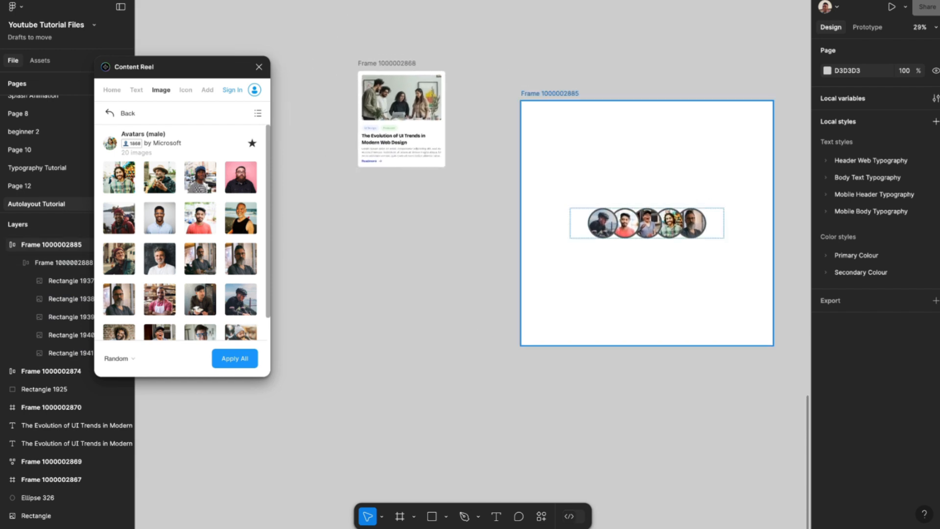
scroll(602, 181, "up", 1)
- Close Content Reel and open the auto layout settings of the large white frame around the avatars
left_click(602, 181)
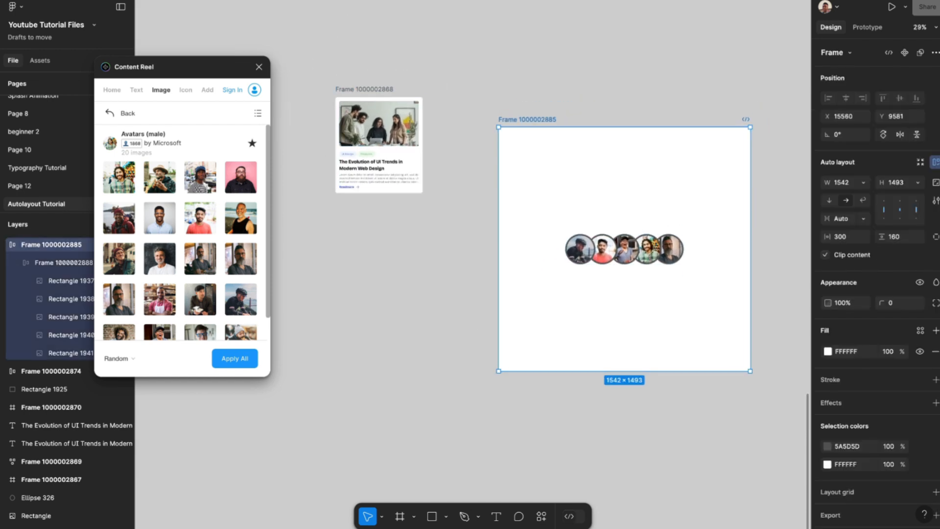
left_click(259, 67)
left_click(936, 200)
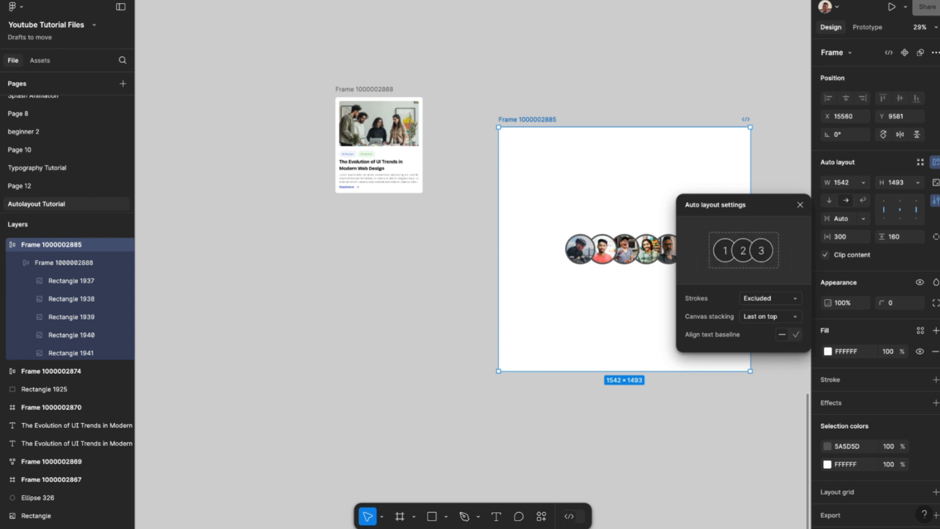
scroll(630, 270, "right", 2)
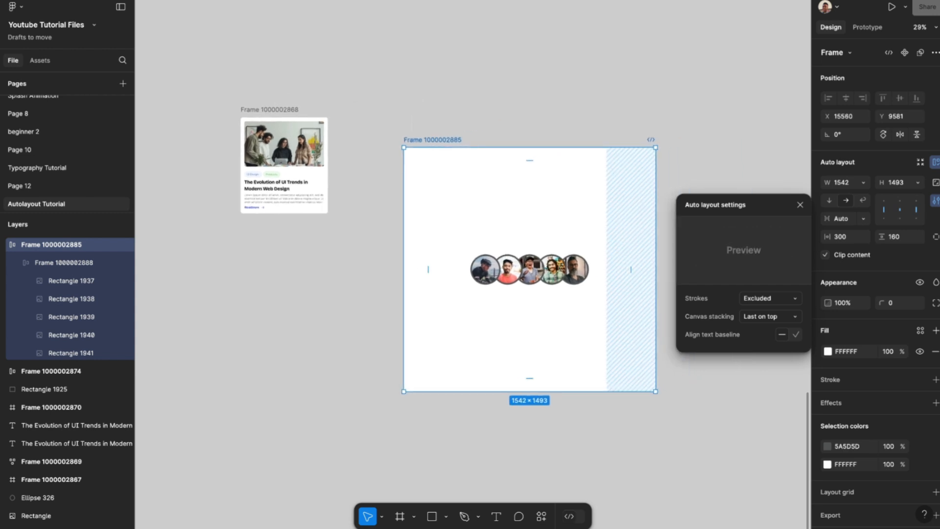
scroll(540, 259, "up", 5)
scroll(545, 260, "down", 5)
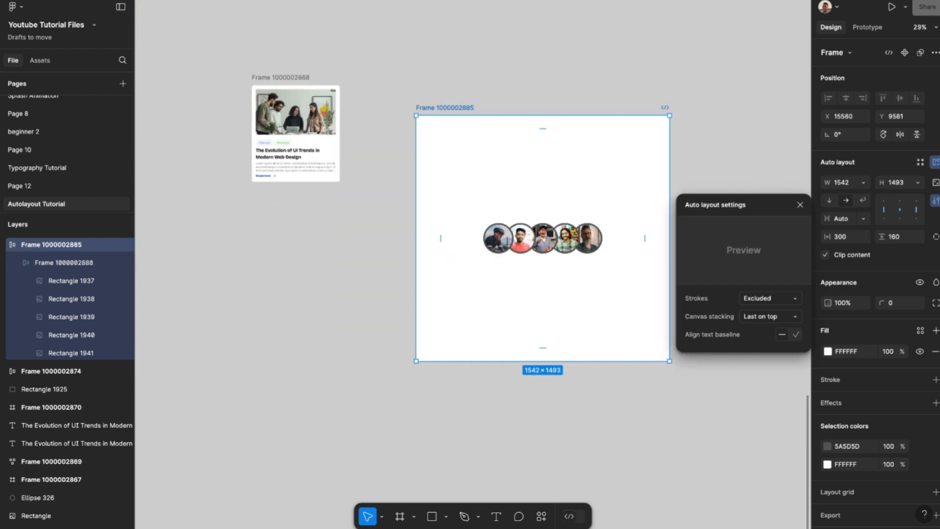
left_click(545, 235)
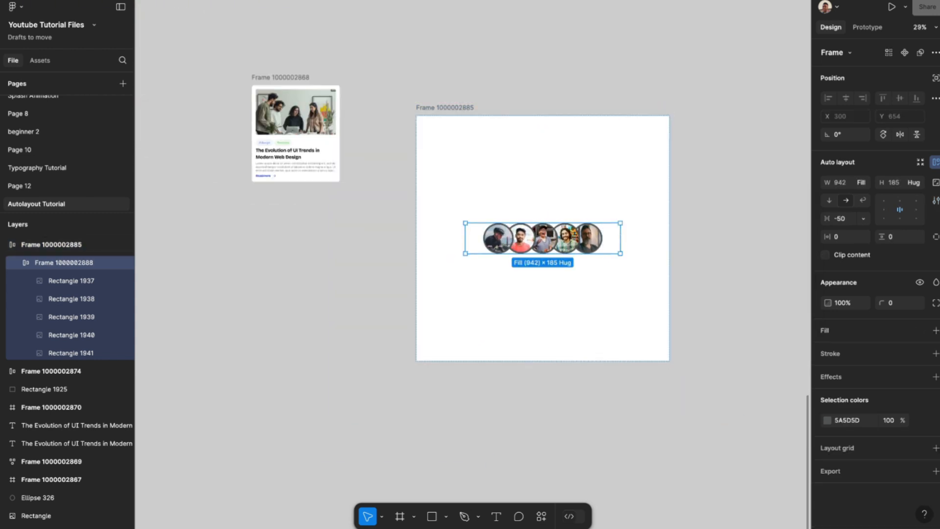
scroll(683, 211, "down", 3)
scroll(682, 211, "left", 1)
scroll(528, 204, "right", 2)
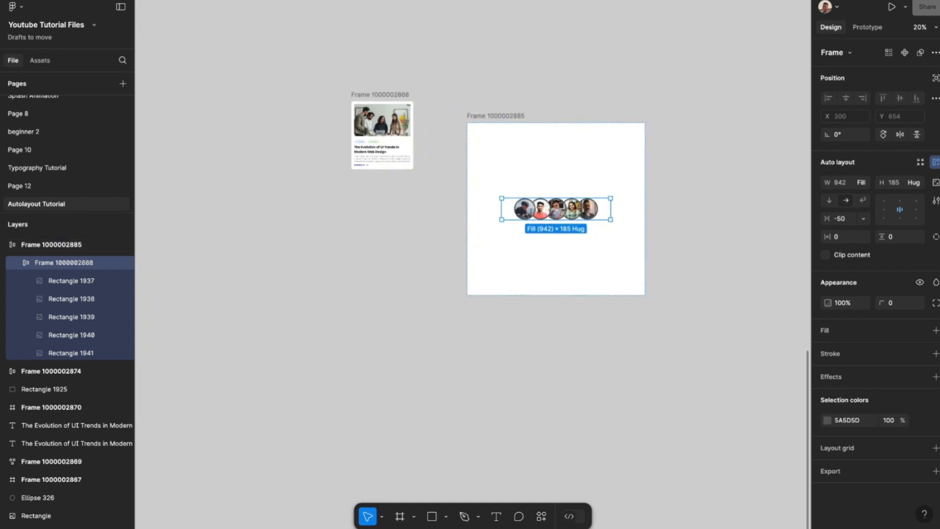
left_click(696, 167)
scroll(696, 166, "down", 3)
scroll(697, 167, "left", 2)
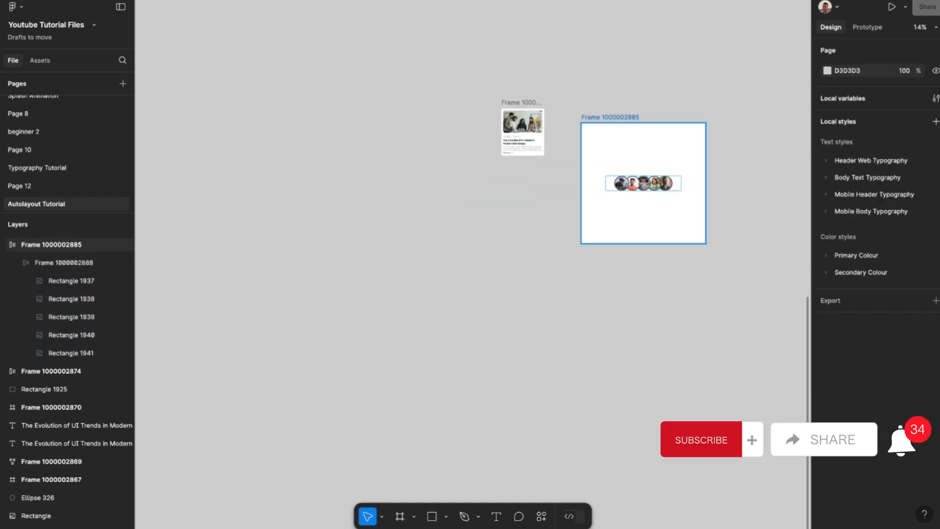
left_click(610, 117)
scroll(610, 117, "right", 2)
scroll(509, 133, "up", 1)
scroll(305, 164, "up", 4)
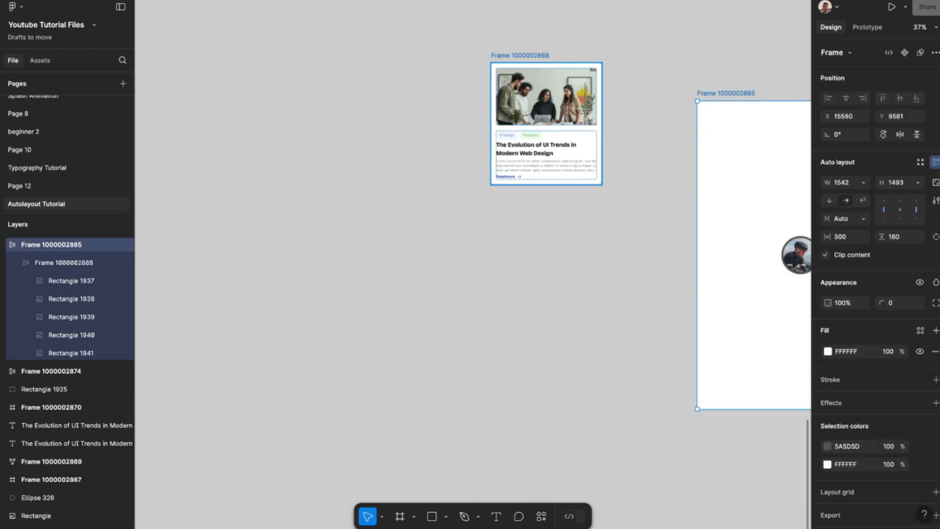
- Widen the "The Evolution of UI Trends in Modern Web Design" card frame to about 1046
left_click(521, 56)
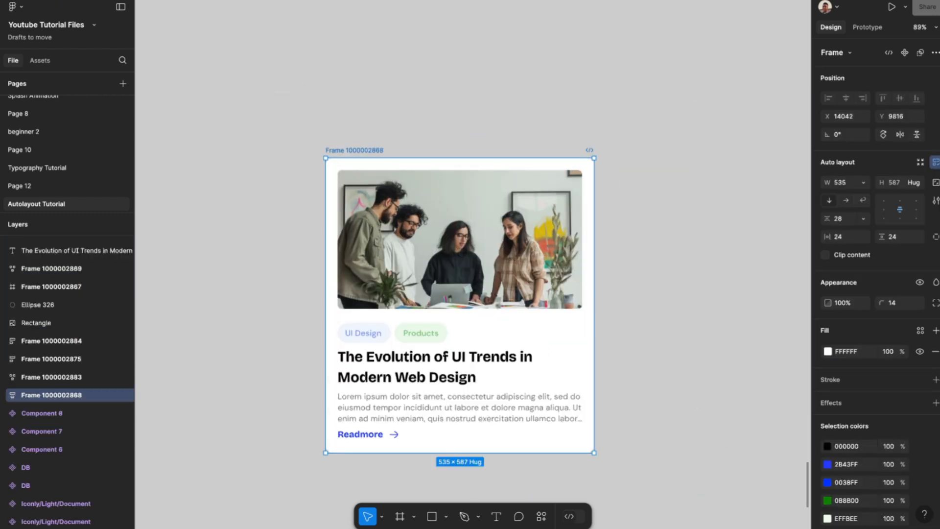
left_click_drag(594, 220, 781, 230)
scroll(704, 196, "down", 3)
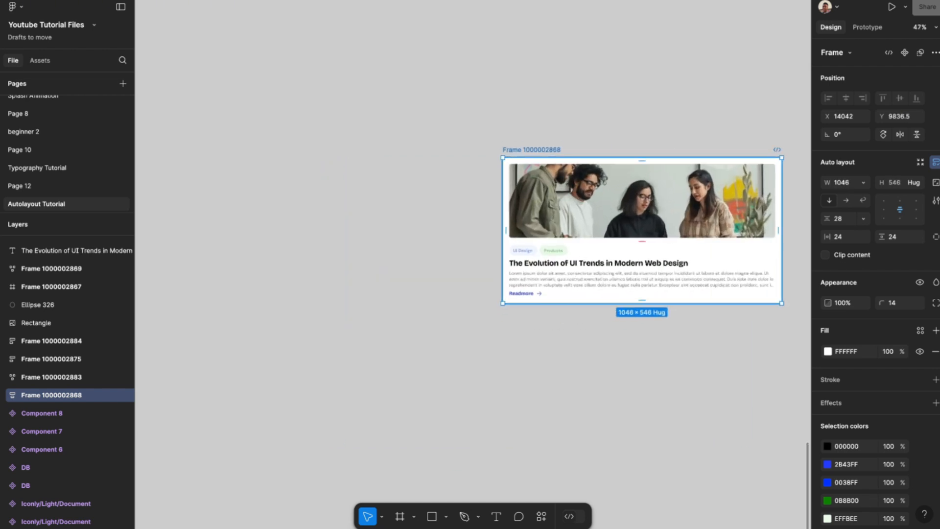
- Move the article card aside, narrow it until its title wraps onto two lines, and deselect it
left_click_drag(651, 211, 551, 207)
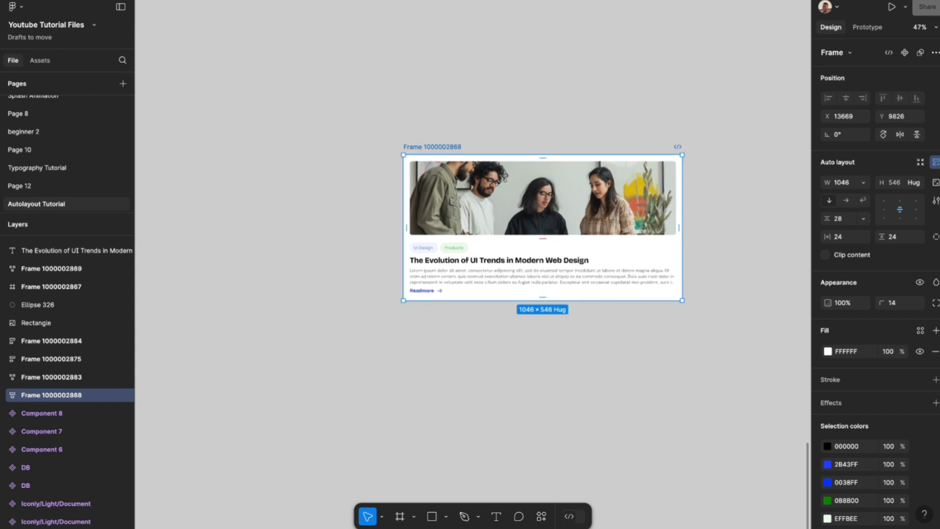
left_click_drag(682, 227, 576, 228)
left_click(607, 211)
scroll(607, 211, "down", 4)
scroll(607, 210, "right", 3)
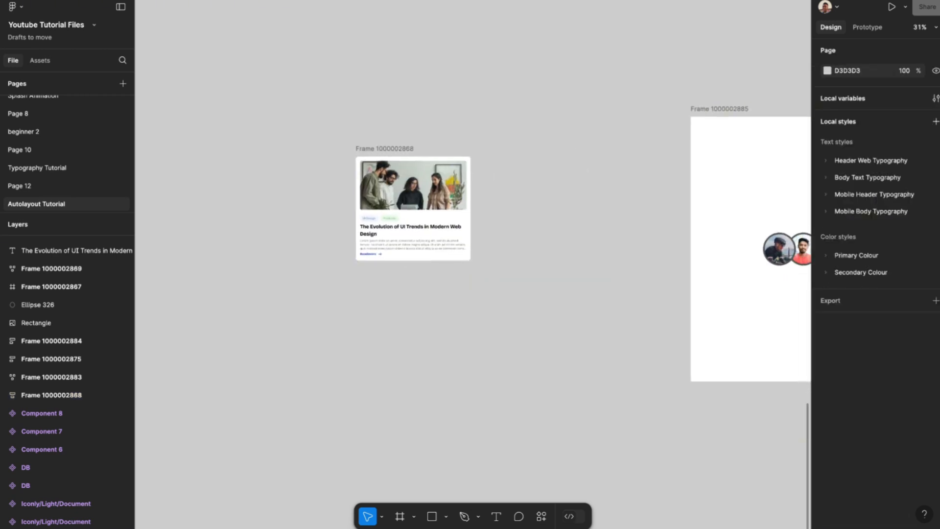
- Duplicate the card's team photo onto the empty canvas below the card
double_click(390, 179)
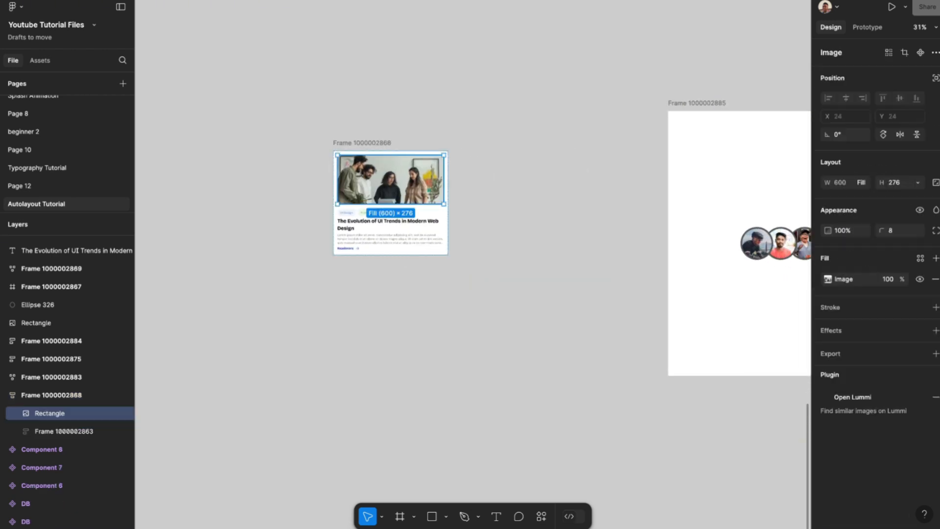
left_click_drag(391, 179, 434, 321)
scroll(435, 321, "down", 2)
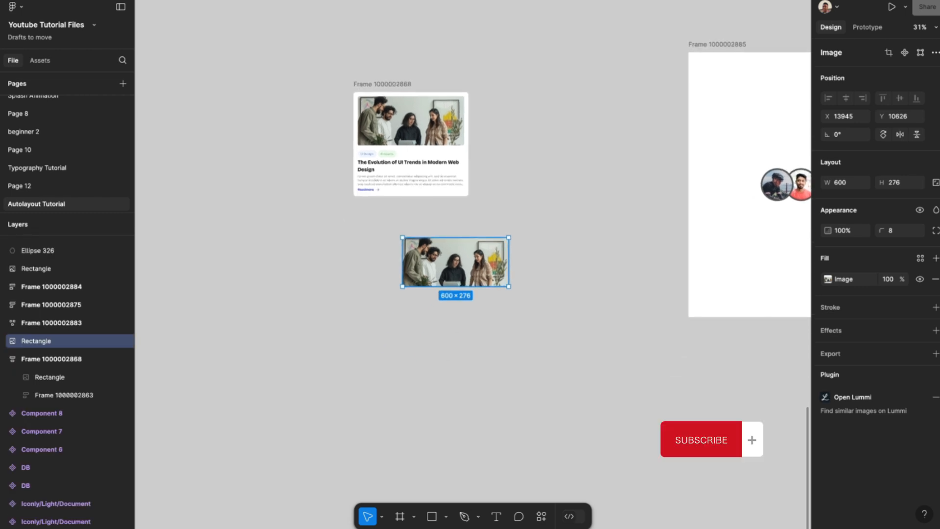
left_click_drag(455, 262, 357, 331)
scroll(407, 158, "up", 5)
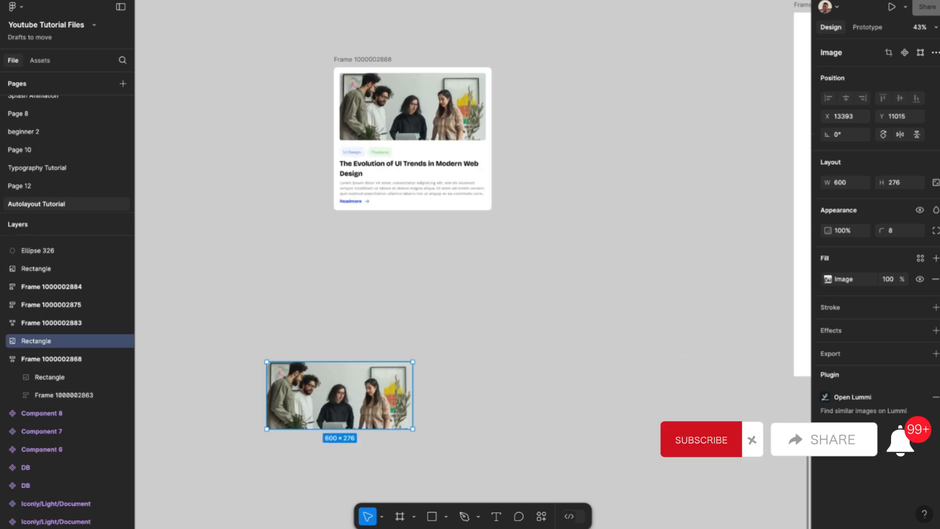
scroll(407, 158, "down", 4)
scroll(407, 158, "down", 3)
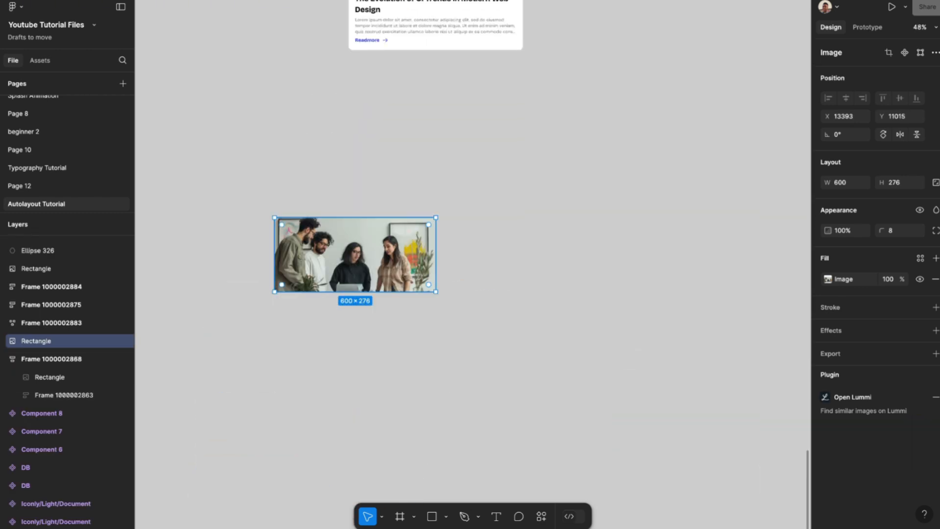
- Stretch the photo copy to a height of about 414 and reposition it on the canvas beneath the card
scroll(372, 217, "up", 2)
left_click_drag(382, 217, 382, 159)
scroll(382, 160, "down", 2)
left_click_drag(350, 234, 489, 220)
left_click(897, 231)
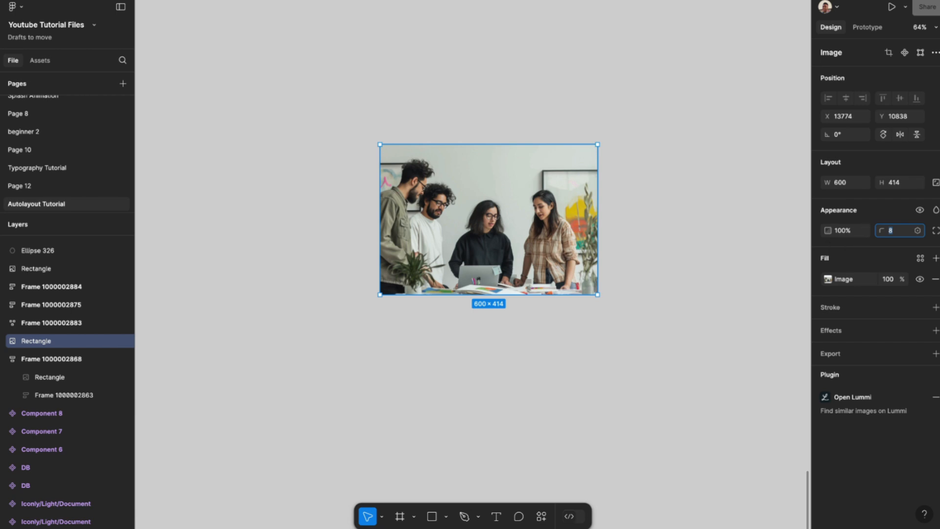
- Reduce the photo copy's height to about 297
left_click(641, 205)
scroll(642, 204, "down", 2)
scroll(642, 204, "right", 1)
left_click(490, 218)
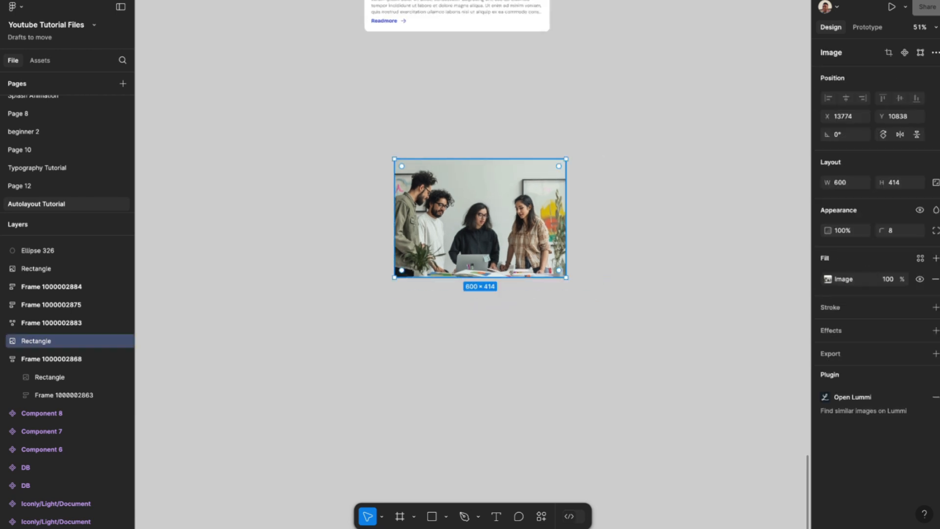
left_click_drag(481, 277, 480, 243)
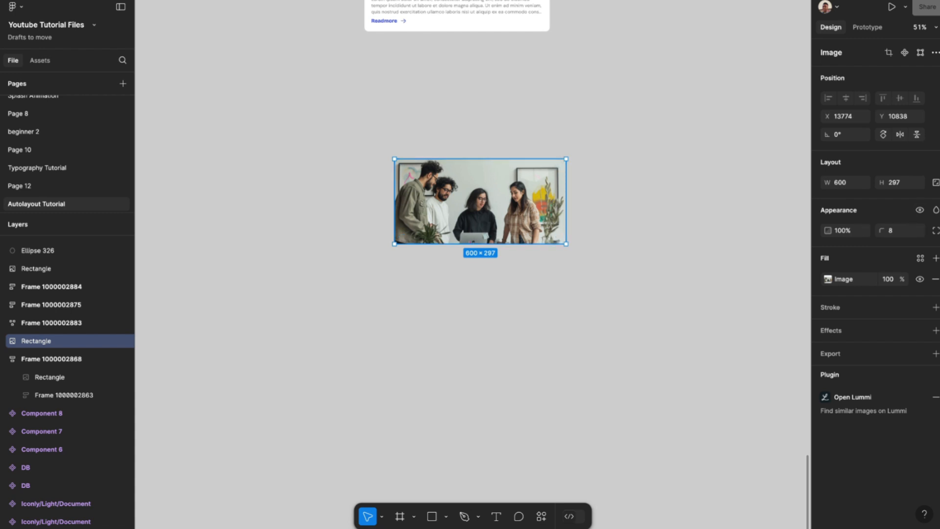
- Add auto layout around the photo copy
right_click(498, 170)
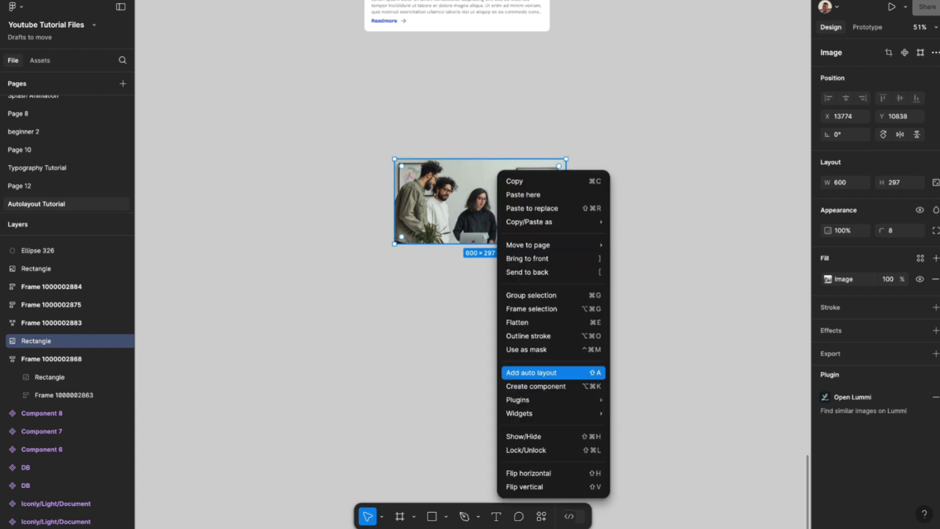
left_click(531, 373)
key("shift+2")
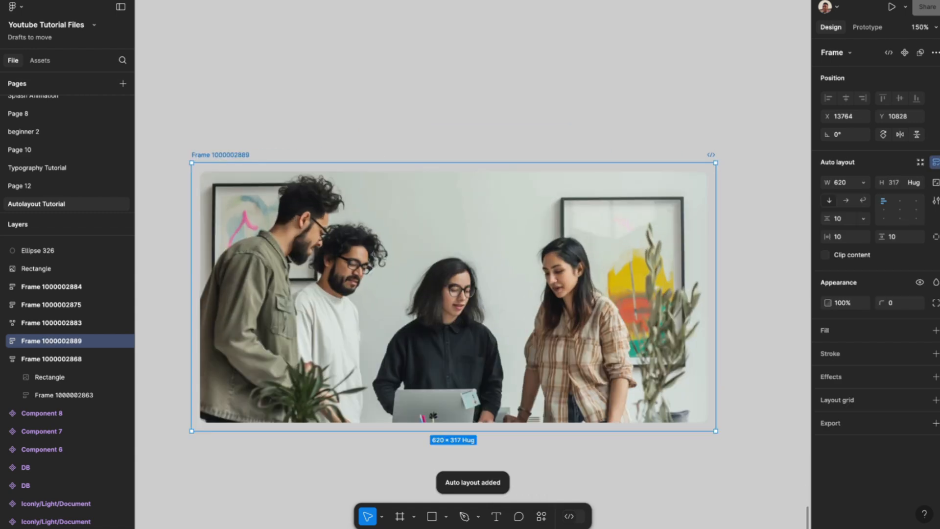
scroll(472, 297, "down", 2)
scroll(473, 296, "left", 2)
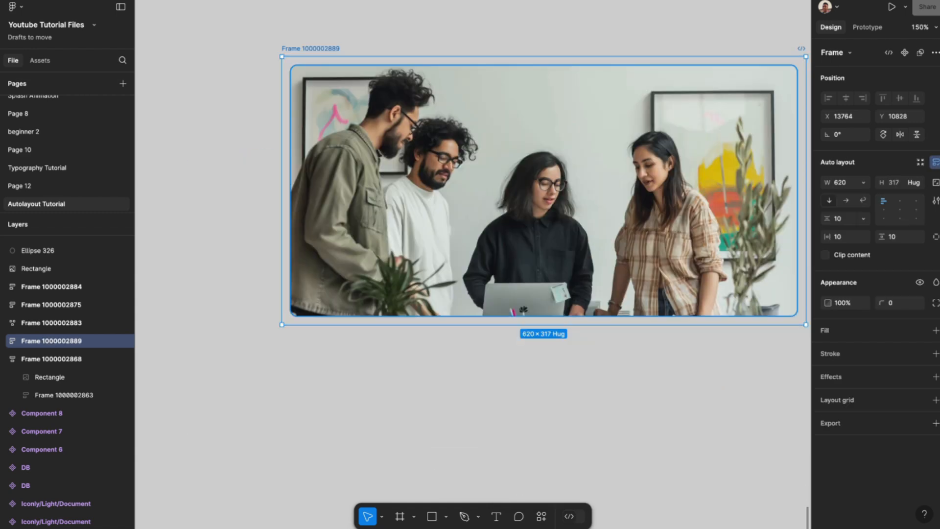
scroll(444, 178, "down", 3)
scroll(465, 186, "up", 1)
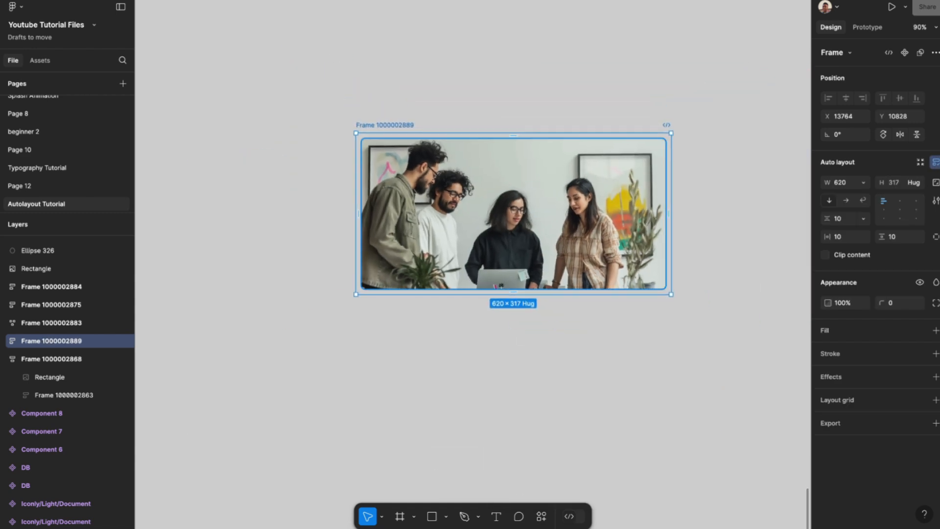
- Give the new auto layout frame around the photo a white FFFFFF fill and deselect it
scroll(485, 191, "up", 2)
left_click(934, 330)
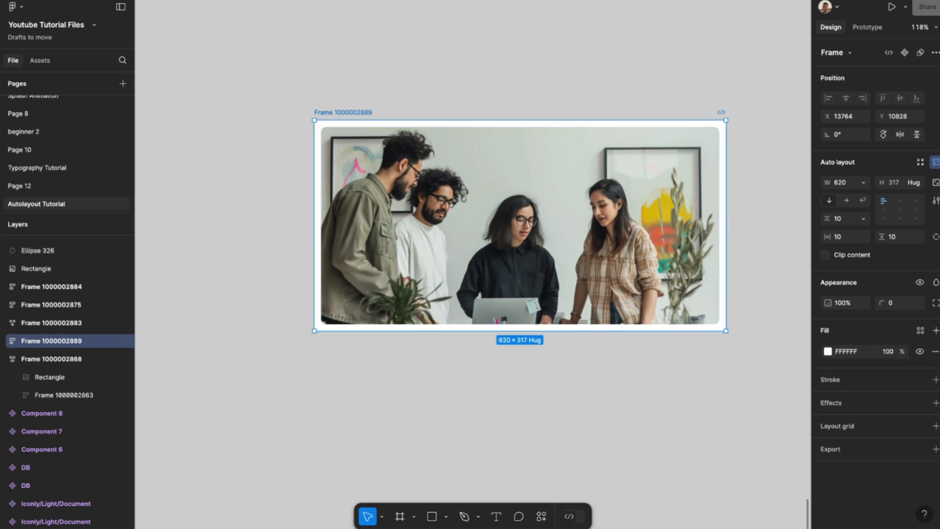
left_click(520, 387)
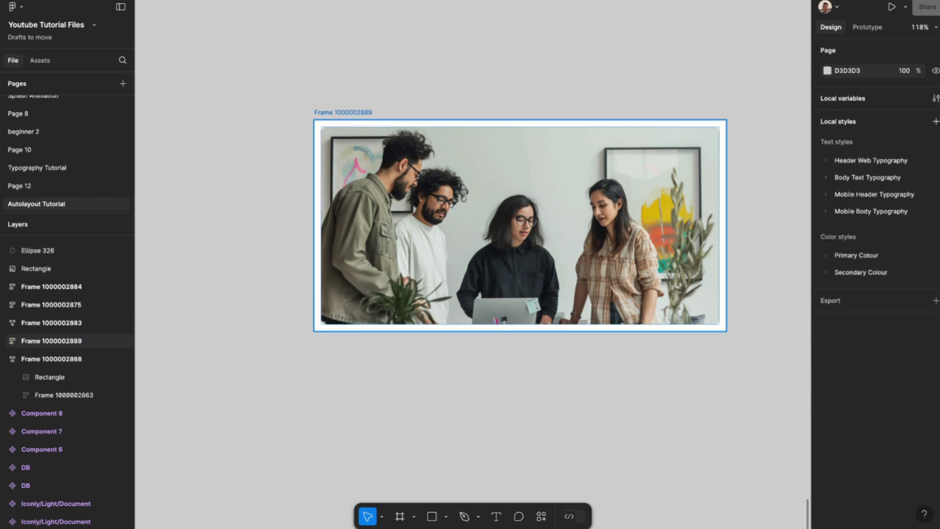
scroll(359, 112, "down", 2)
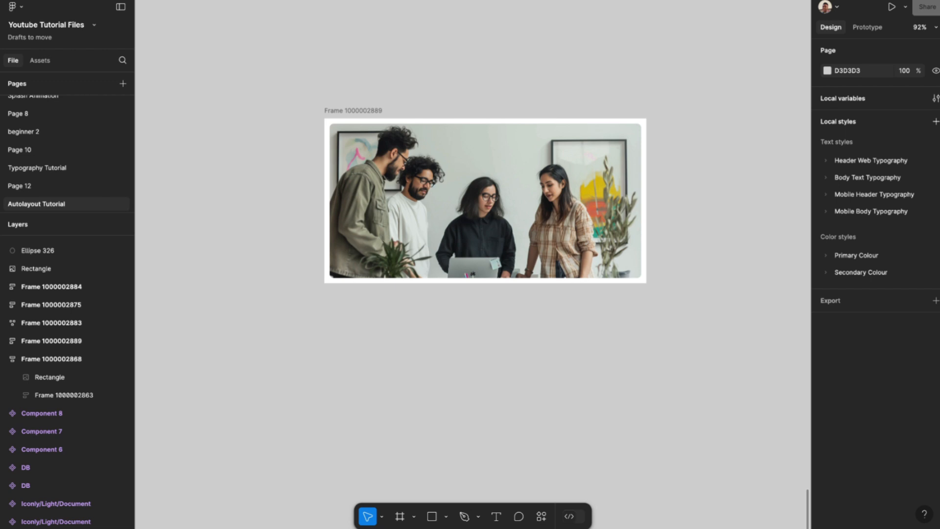
left_click(360, 112)
scroll(360, 111, "up", 3)
scroll(402, 107, "down", 5)
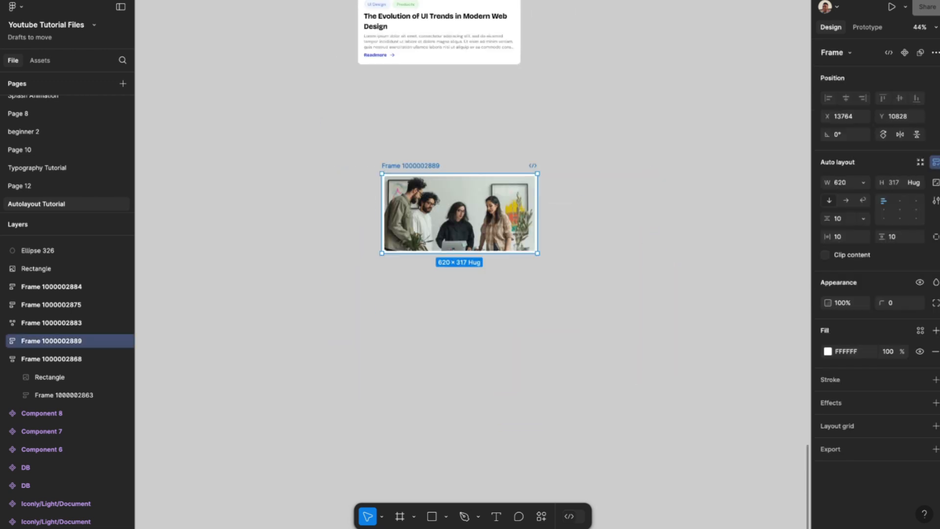
scroll(395, 90, "down", 1)
scroll(393, 32, "up", 3)
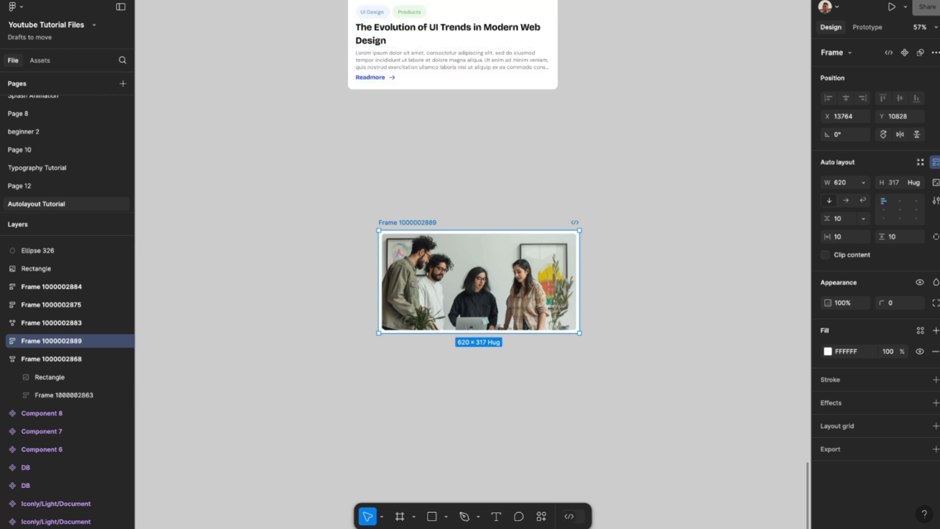
scroll(479, 281, "down", 1)
scroll(479, 281, "up", 1)
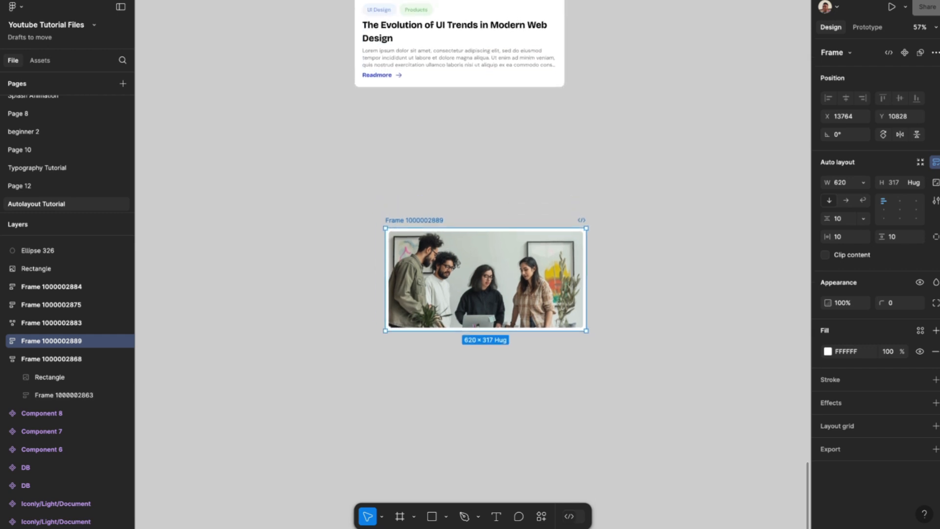
key("Escape")
- Add the text "UI Design" on the canvas just below the photo frame
scroll(437, 290, "down", 2)
scroll(437, 290, "up", 4)
scroll(437, 290, "down", 1)
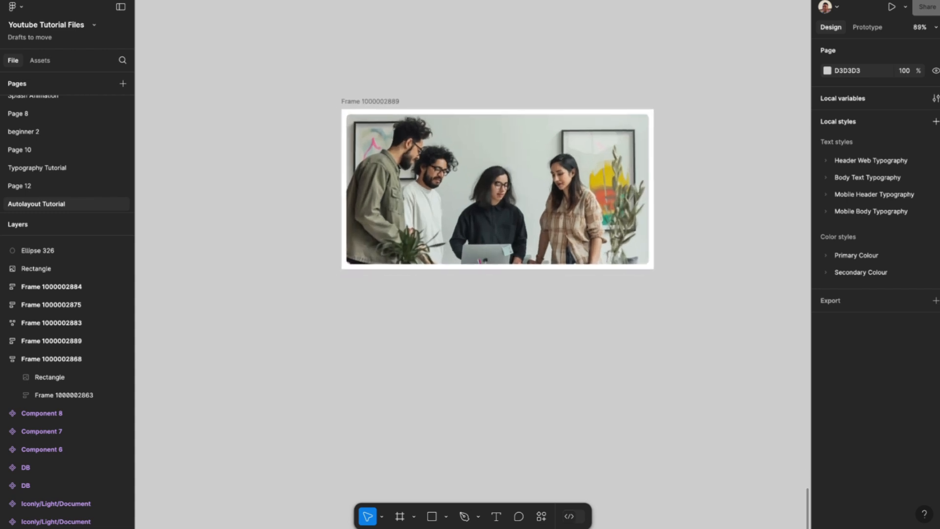
key("t")
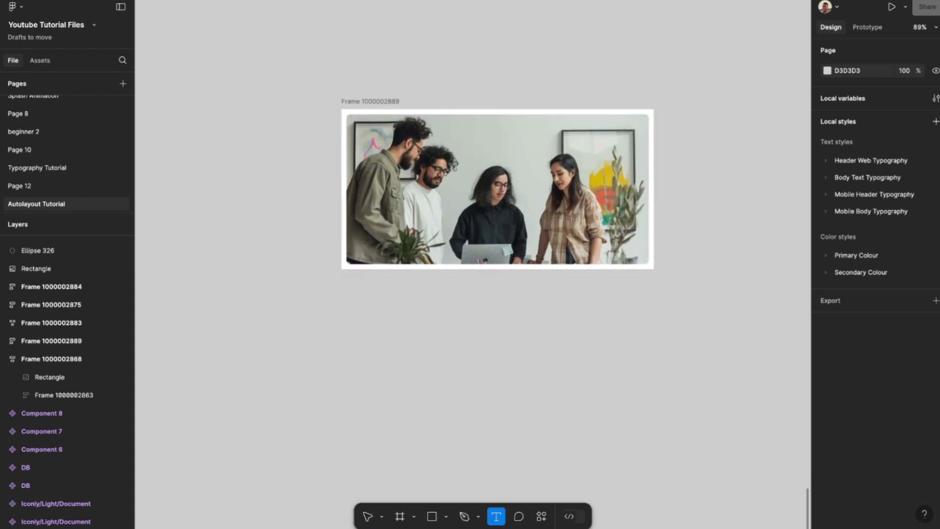
left_click(368, 308)
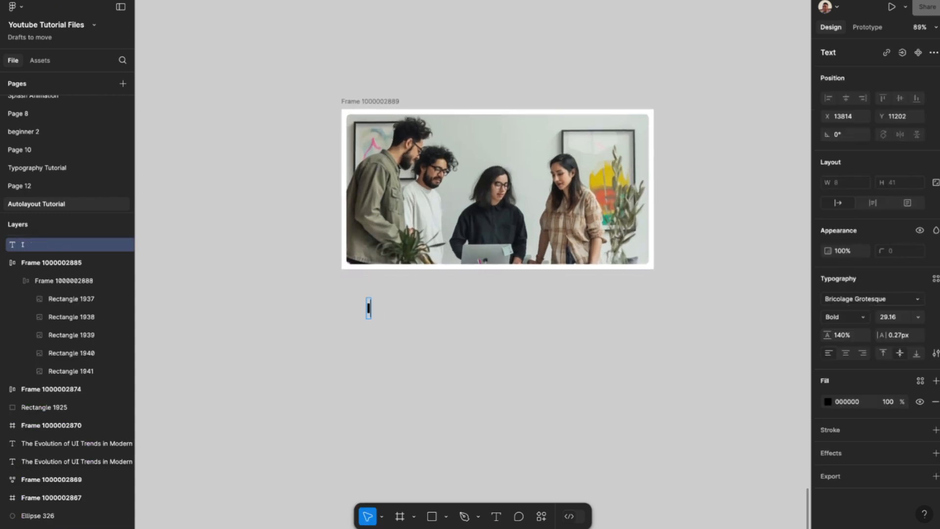
type("u")
key("BackSpace")
type("Ui")
key("BackSpace")
type("I d")
type("D")
key("BackSpace")
key("BackSpace")
type("d")
key("BackSpace")
type("Desgn")
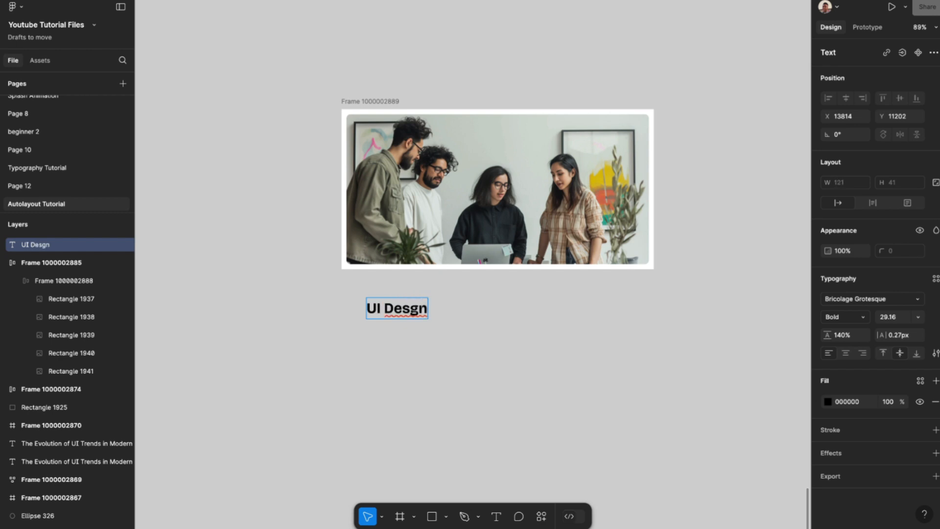
type("i")
key("Escape")
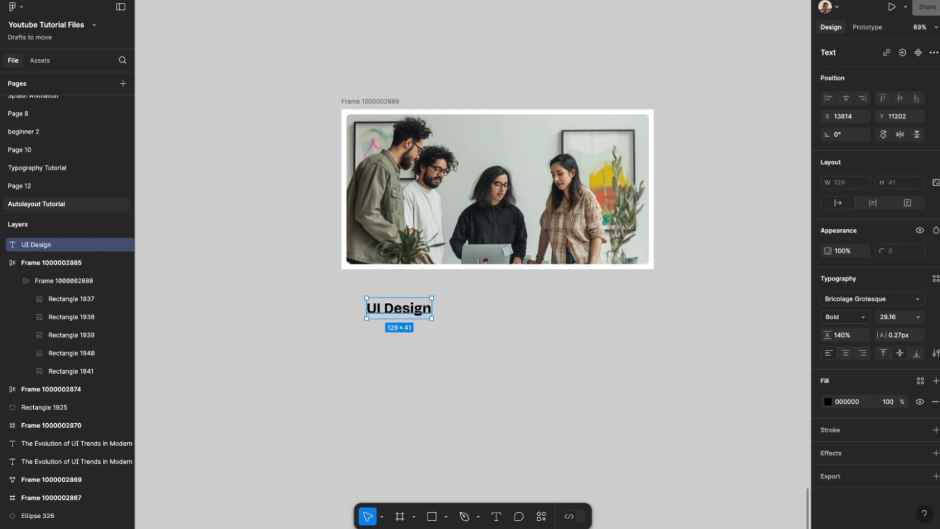
- Duplicate the "UI Design" text beside itself and change the copy to "Products"
left_click_drag(406, 309, 481, 309)
key("Return")
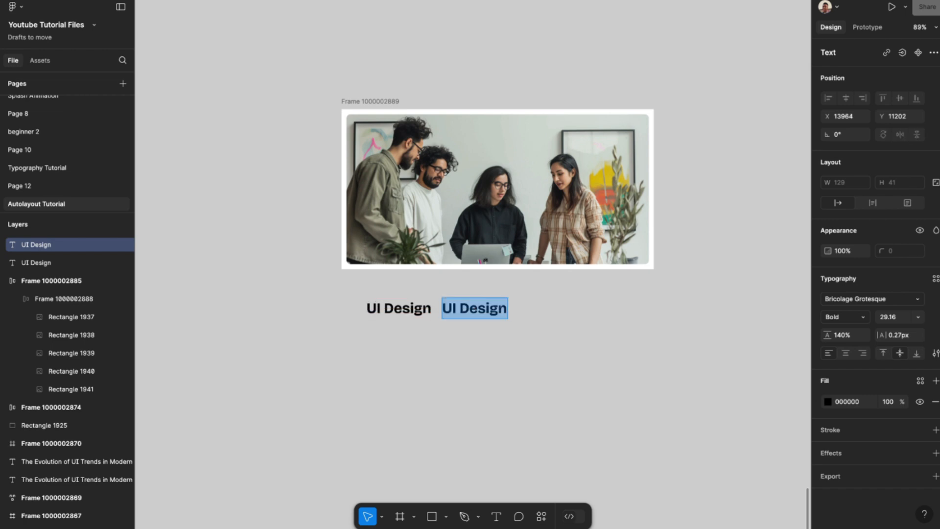
type("Products")
scroll(490, 342, "down", 5)
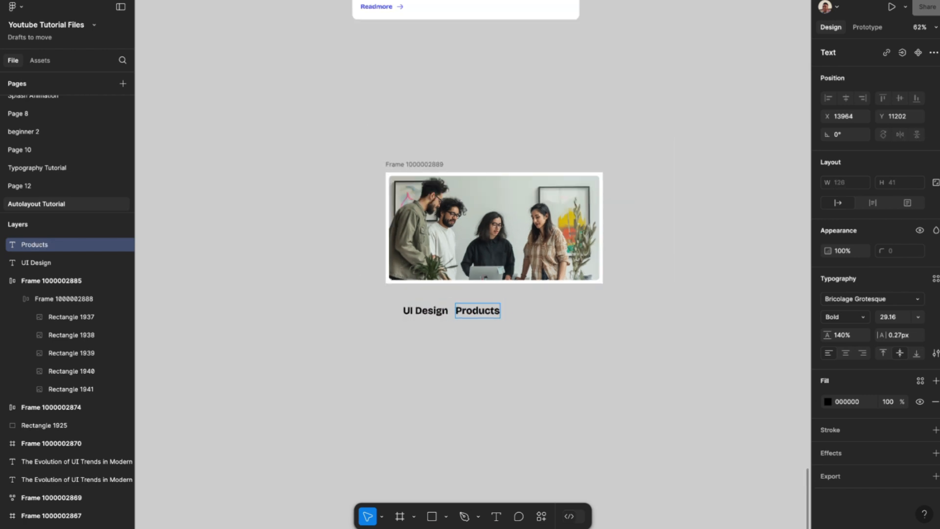
key("Escape")
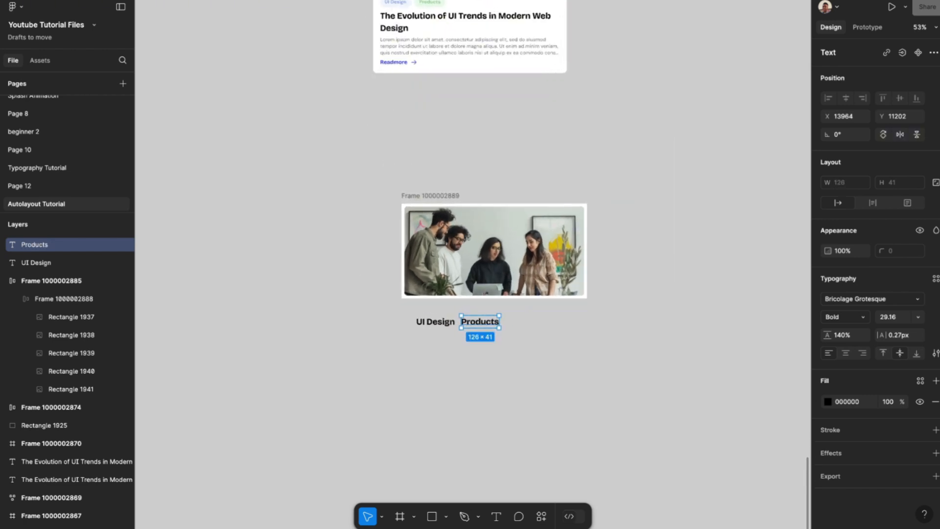
- Check the card's "UI Design" tag typography and set both new labels, "UI Design" and "Products", to DM Sans Medium
scroll(480, 176, "up", 1)
left_click(433, 39)
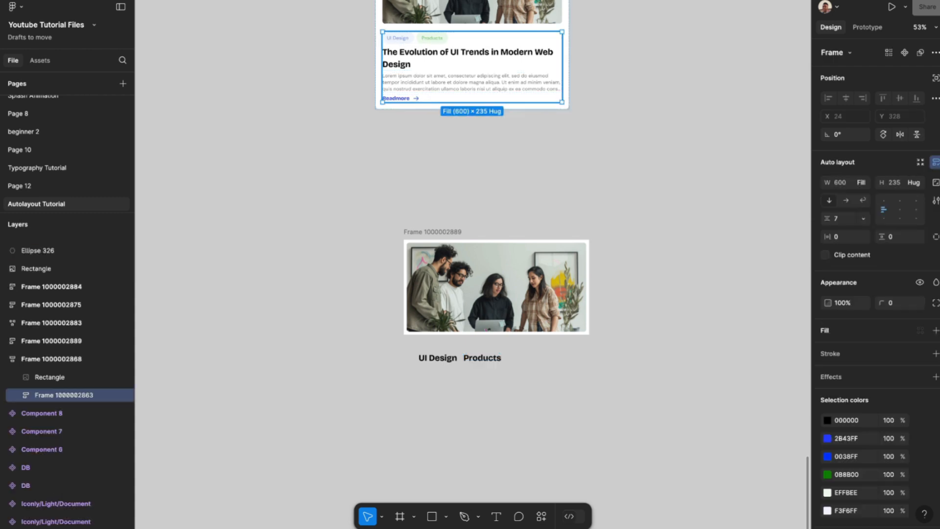
double_click(398, 38)
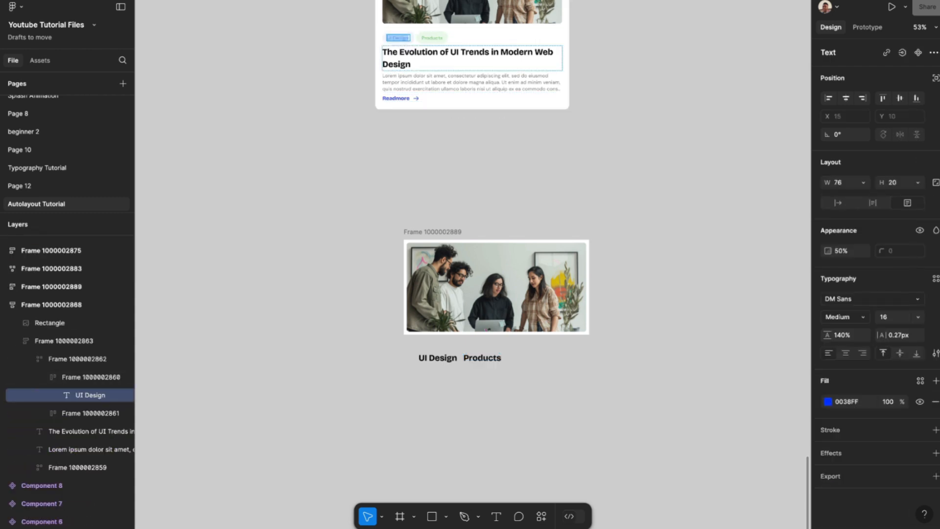
left_click(437, 358)
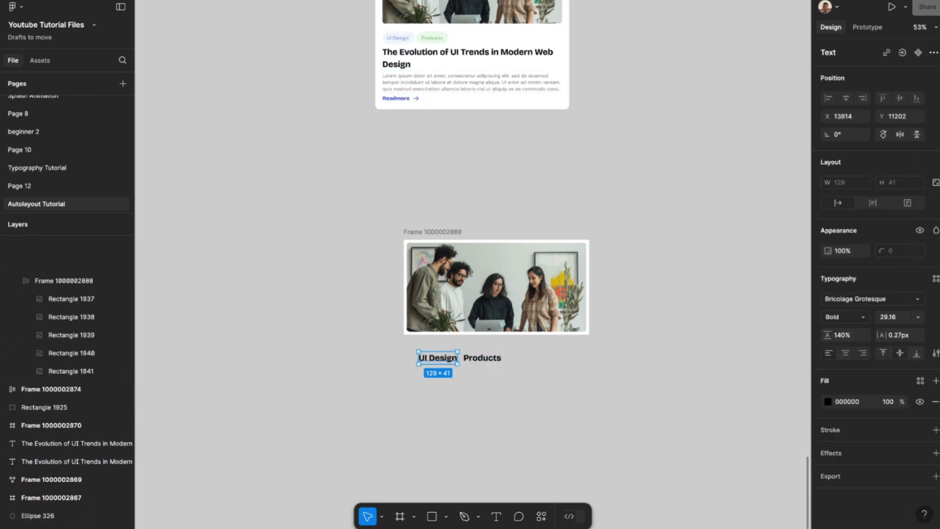
left_click(437, 358, "shift")
left_click(481, 358)
left_click(437, 358, "shift")
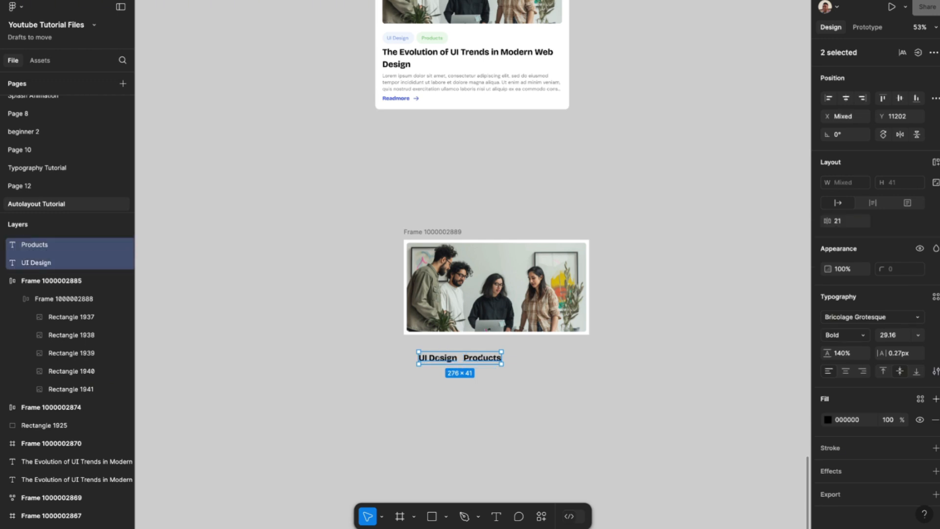
left_click(871, 317)
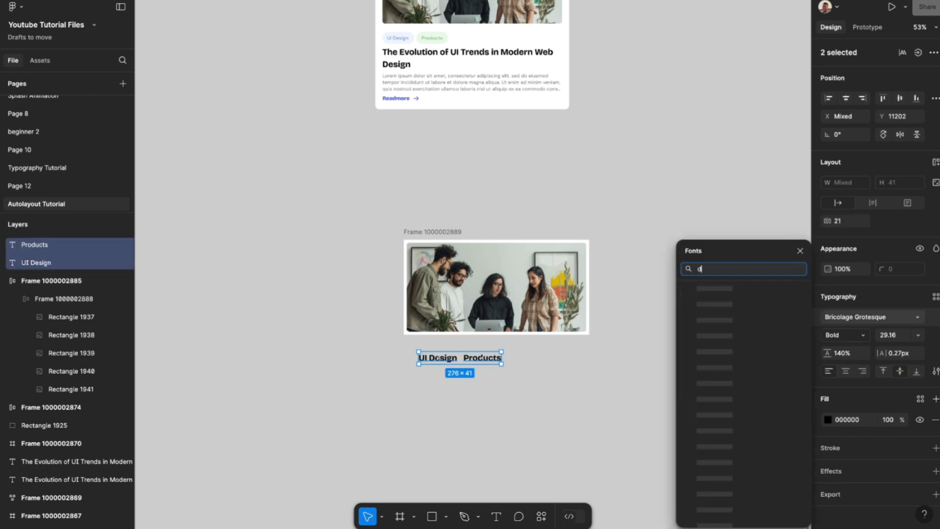
type("dms")
key("BackSpace")
type("s")
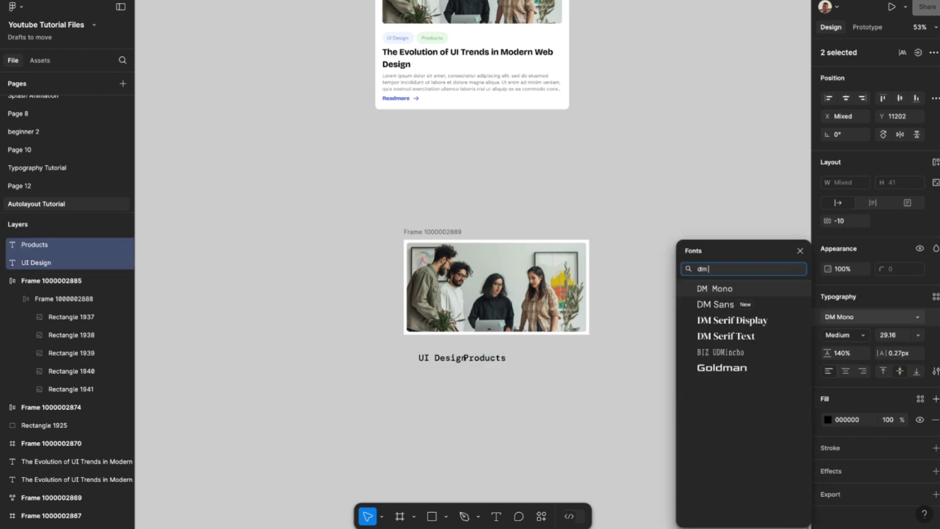
key("Return")
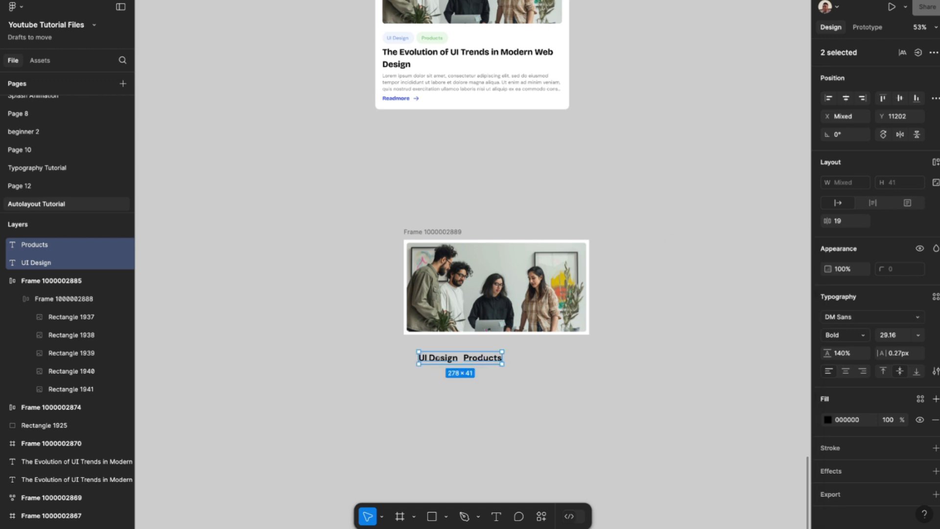
left_click(842, 335)
left_click(850, 304)
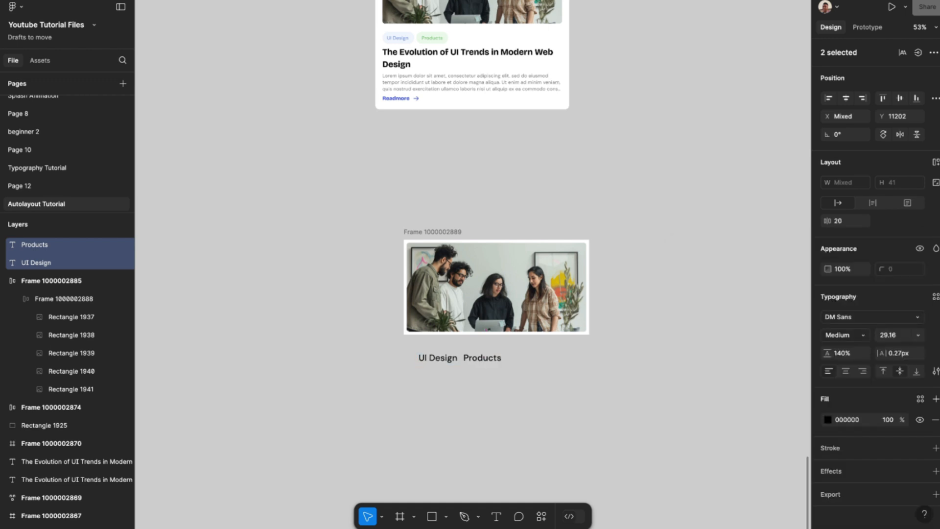
- Set the font size of the "UI Design" and "Products" labels to 16 and deselect them
left_click(889, 335)
type("16")
key("Return")
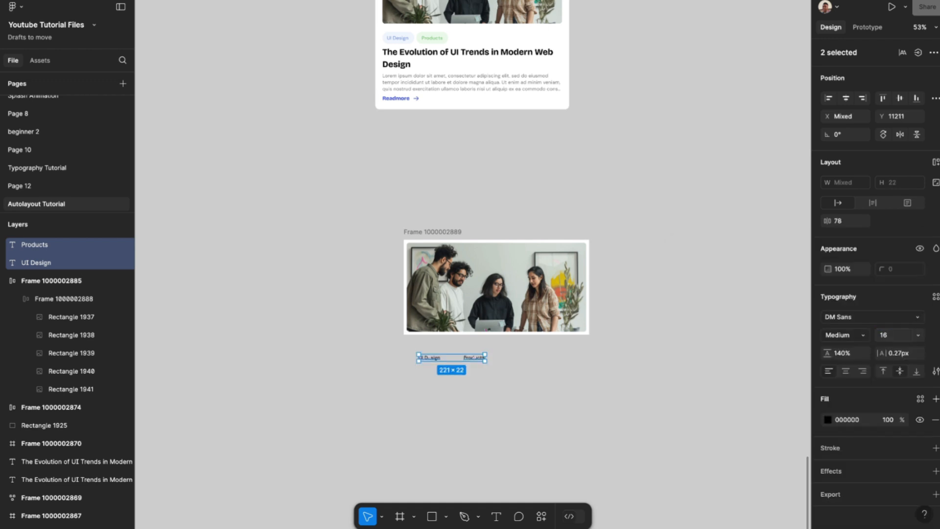
scroll(549, 393, "up", 4)
scroll(450, 342, "up", 4)
left_click(392, 340)
scroll(392, 340, "left", 2)
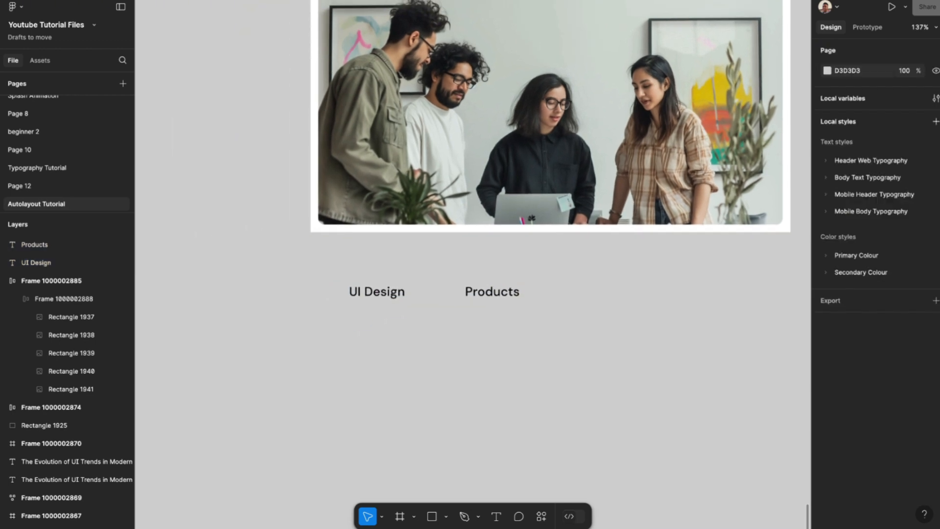
- Shift the new "UI Design" label slightly left and wrap it in an auto layout frame
left_click(384, 293)
scroll(383, 292, "up", 4)
scroll(384, 292, "left", 1)
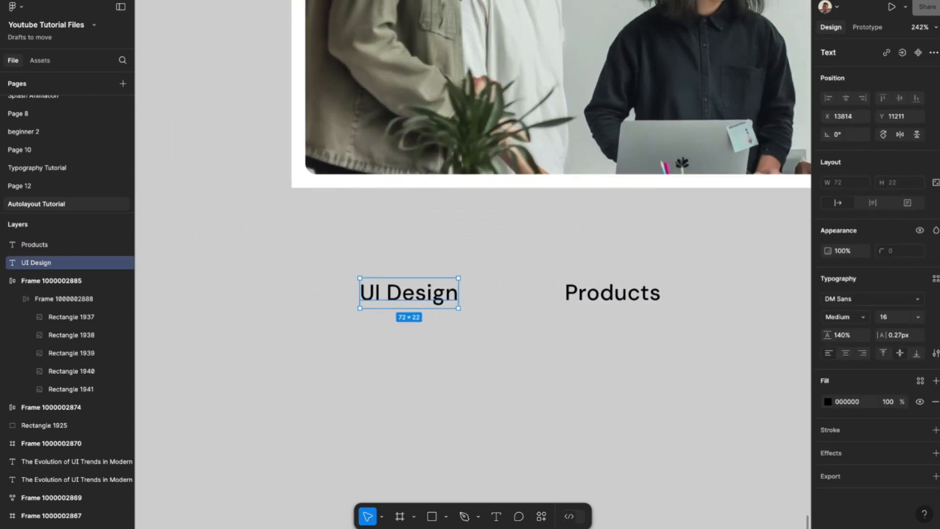
scroll(416, 313, "down", 2)
key("Escape")
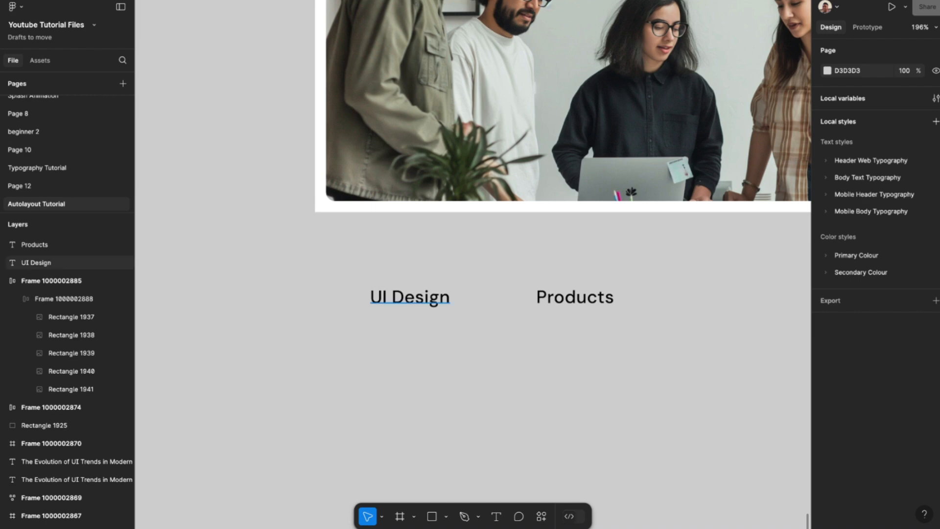
left_click(410, 298)
scroll(410, 298, "left", 1)
left_click_drag(422, 303, 410, 303)
right_click(415, 303)
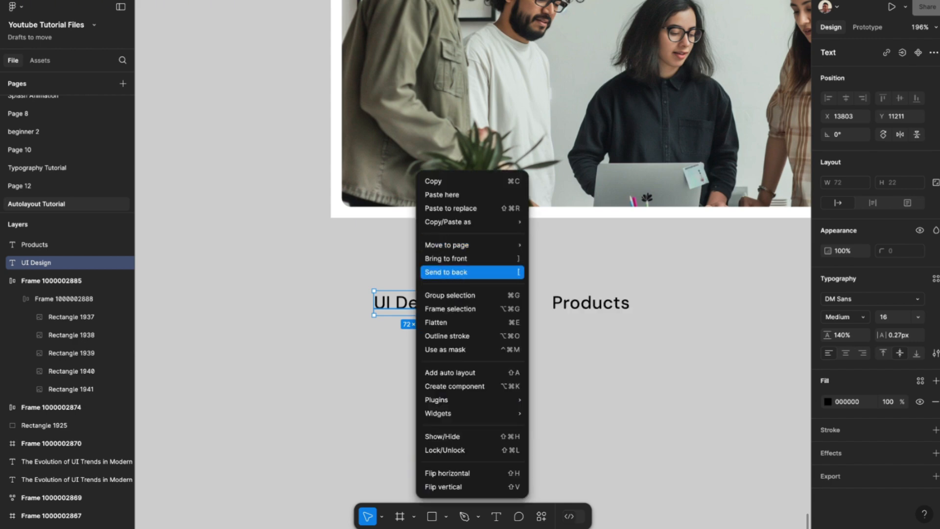
left_click(450, 373)
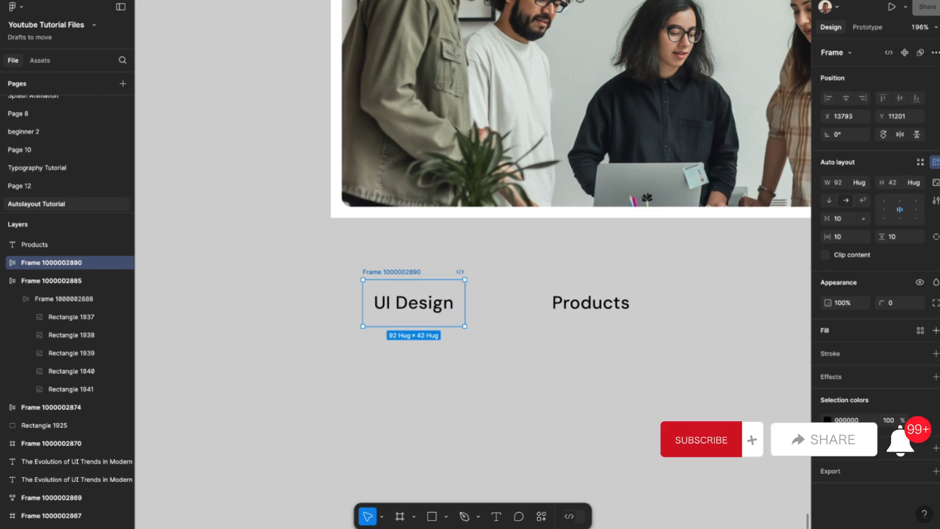
- Give the "UI Design" tag frame a white FFFFFF fill and a corner radius of 309
left_click(935, 331)
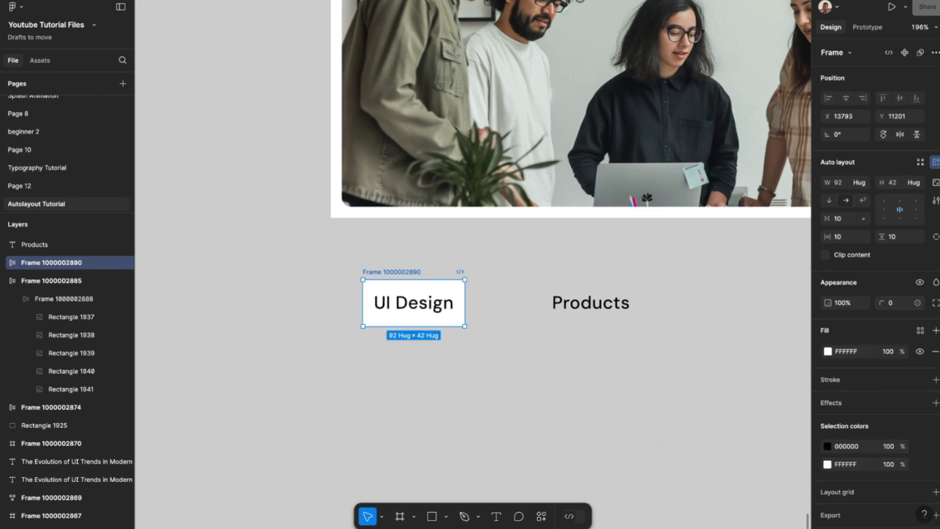
left_click(896, 302)
type("309")
key("Return")
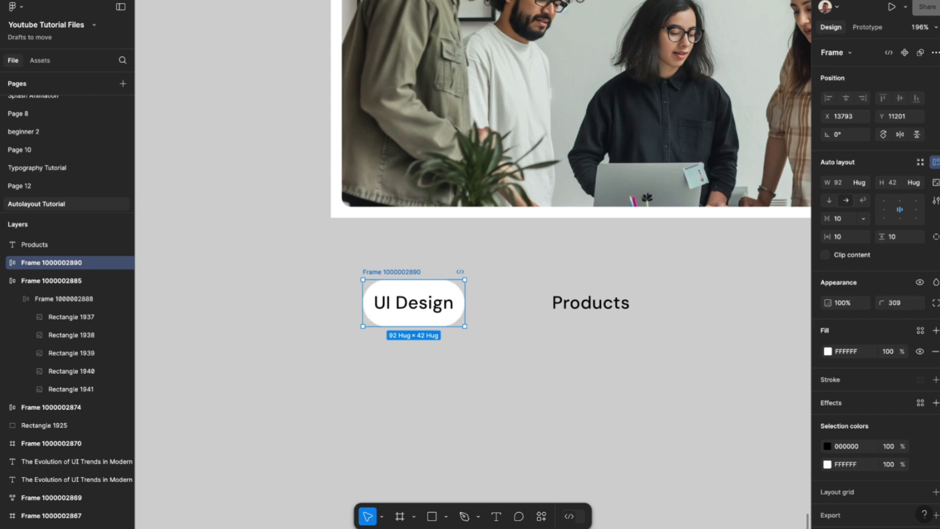
- Change the "UI Design" tag frame's fill to F3F6FF, sampled from the matching tag in the finished card
left_click(921, 331)
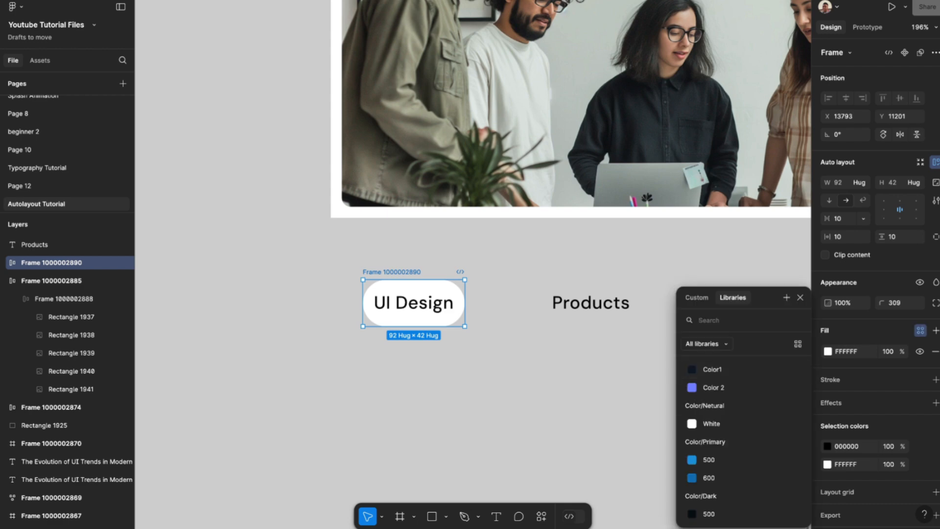
left_click(607, 406)
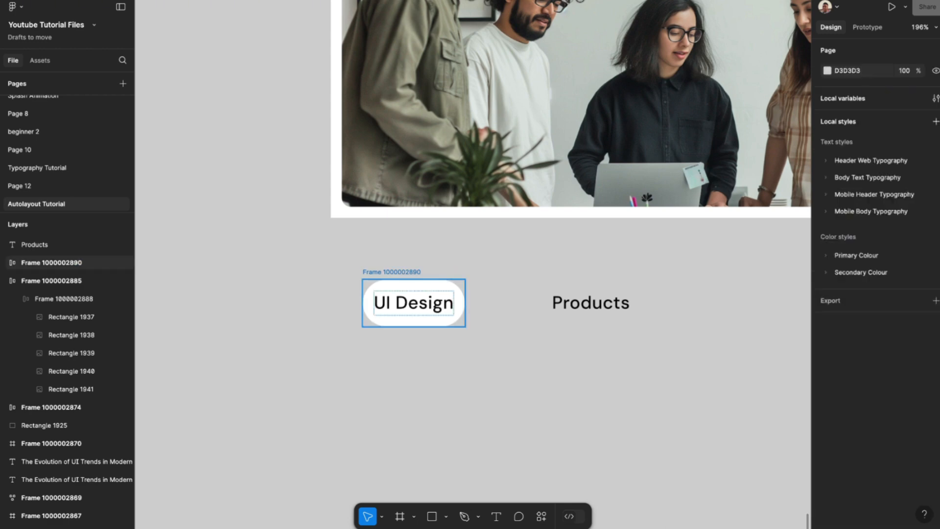
left_click(51, 263)
left_click(827, 351)
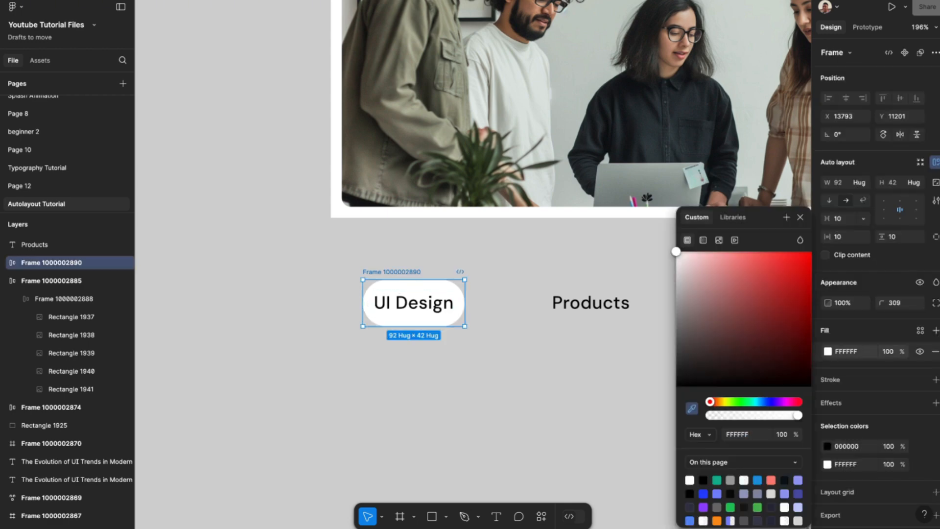
left_click(691, 408)
scroll(611, 355, "down", 5)
scroll(611, 356, "down", 3)
scroll(611, 355, "up", 4)
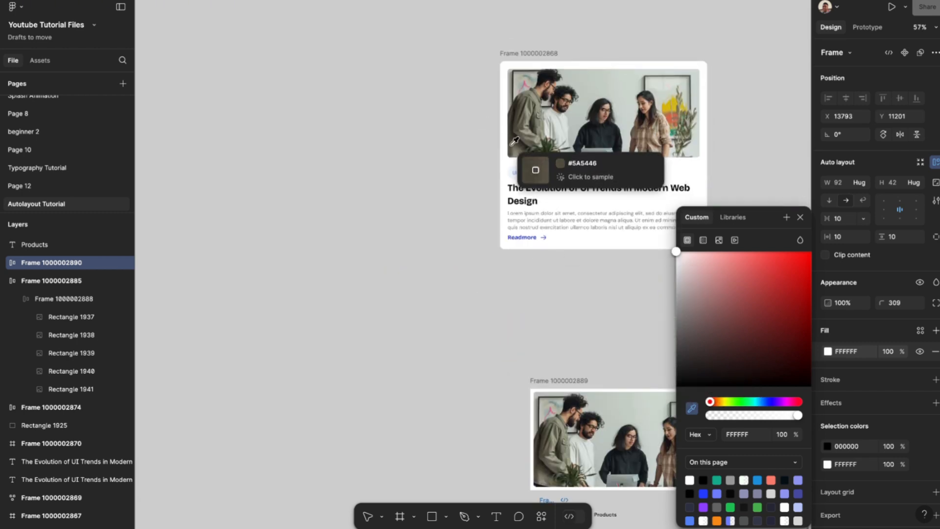
left_click(523, 170)
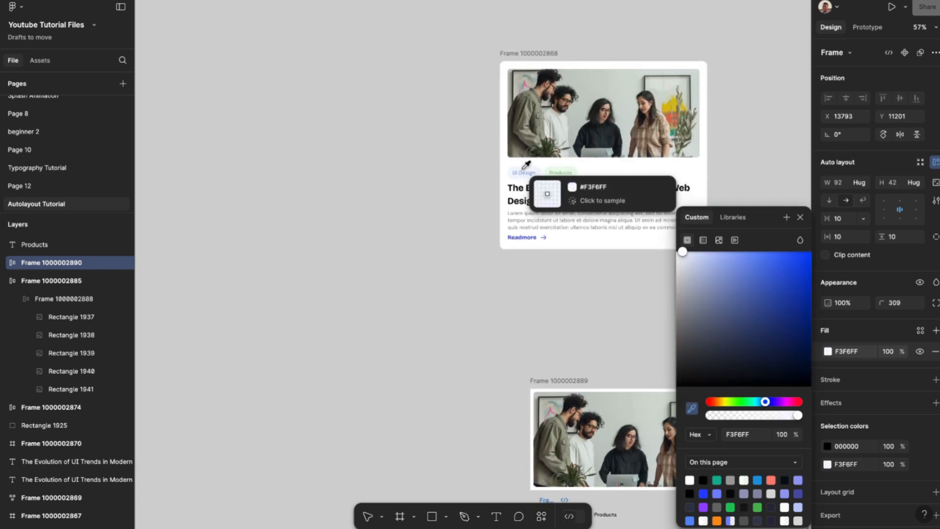
- Sample the tag's F3F6FF background for the "UI Design" text, then shift that colour to the stronger blue 6489F7
scroll(523, 170, "down", 3)
scroll(523, 170, "right", 5)
scroll(295, 336, "left", 1)
scroll(296, 337, "down", 1)
scroll(296, 337, "up", 6)
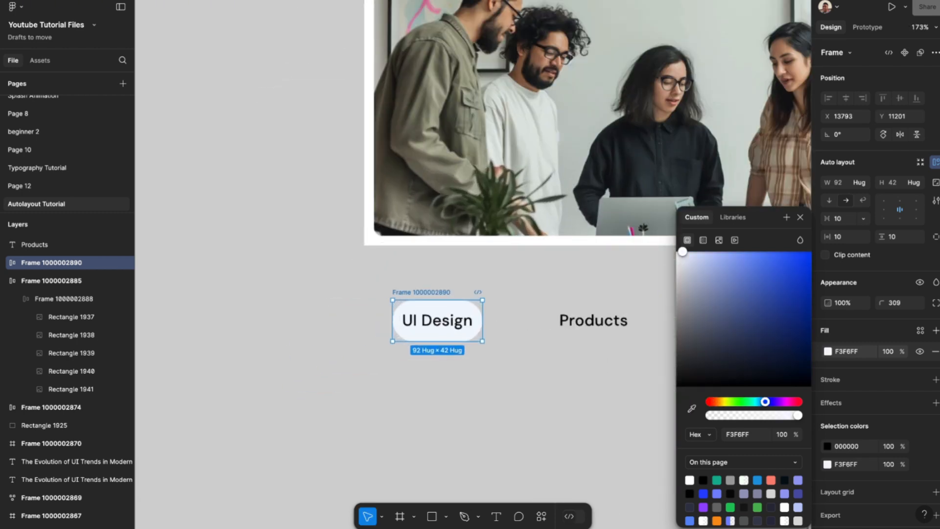
left_click(437, 321)
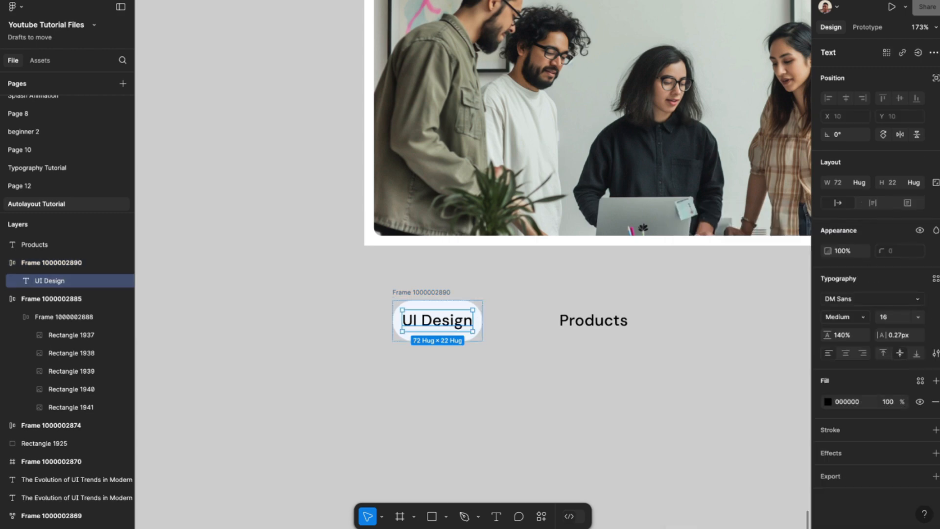
left_click(828, 401)
left_click(691, 408)
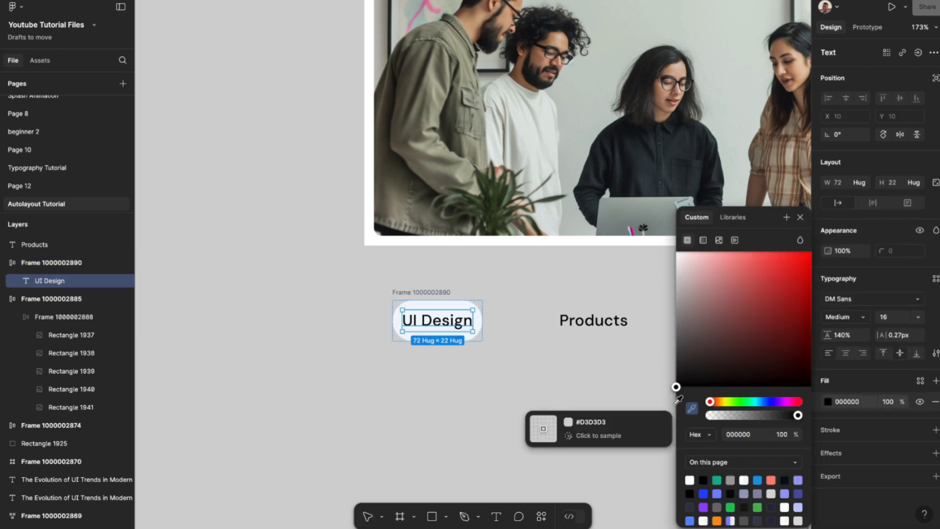
left_click(462, 307)
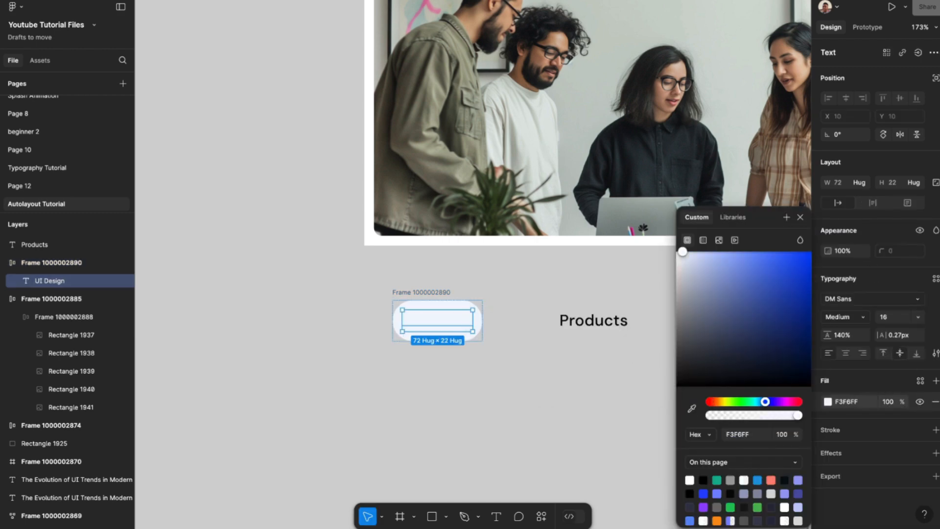
left_click_drag(681, 251, 756, 254)
key("Escape")
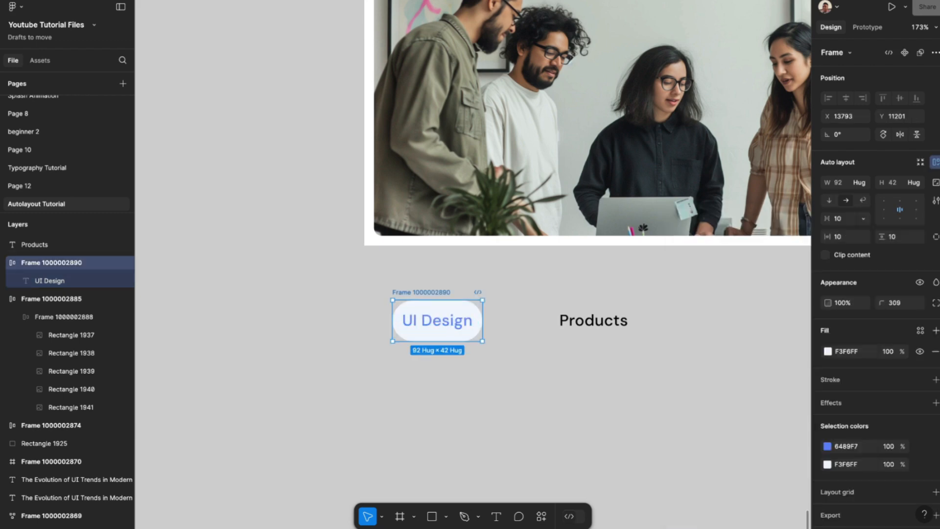
- Double the "UI Design" tag's horizontal padding to 20
scroll(488, 380, "up", 5)
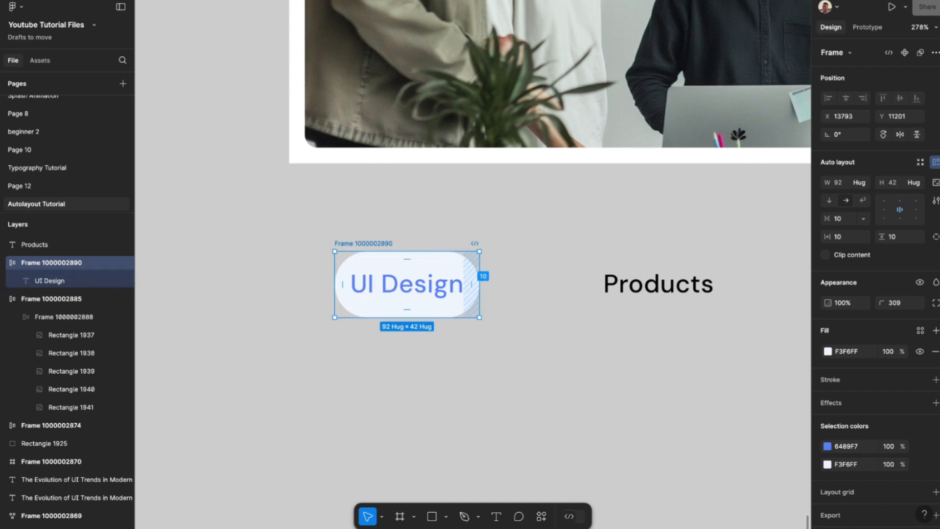
scroll(880, 283, "down", 1)
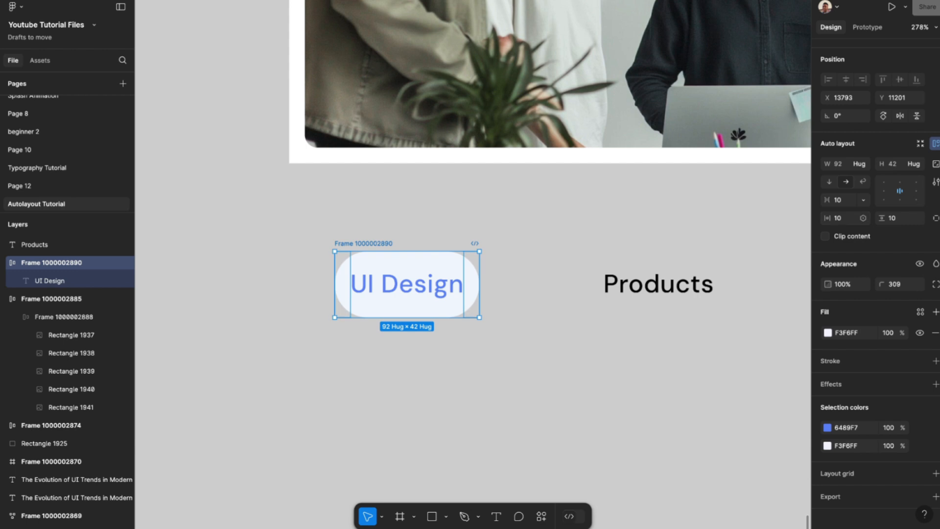
left_click(838, 217)
left_click(841, 218)
type("*2")
key("Return")
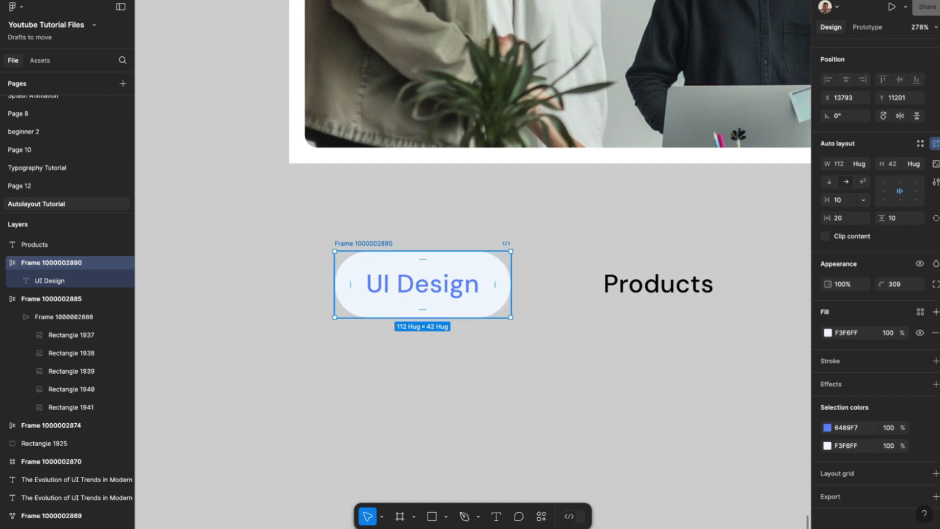
- Wrap the "Products" label in an auto layout frame and double its horizontal padding to 20
scroll(473, 196, "right", 3)
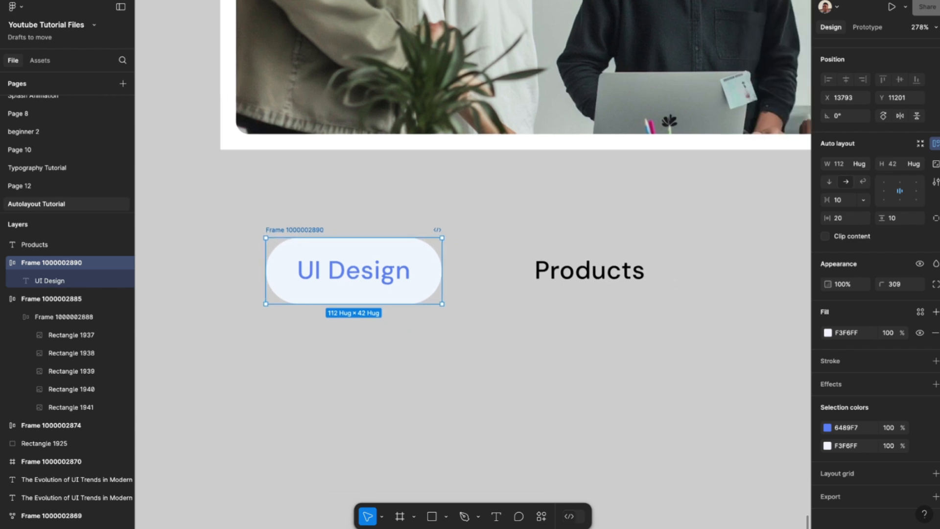
scroll(563, 268, "right", 2)
left_click(563, 267)
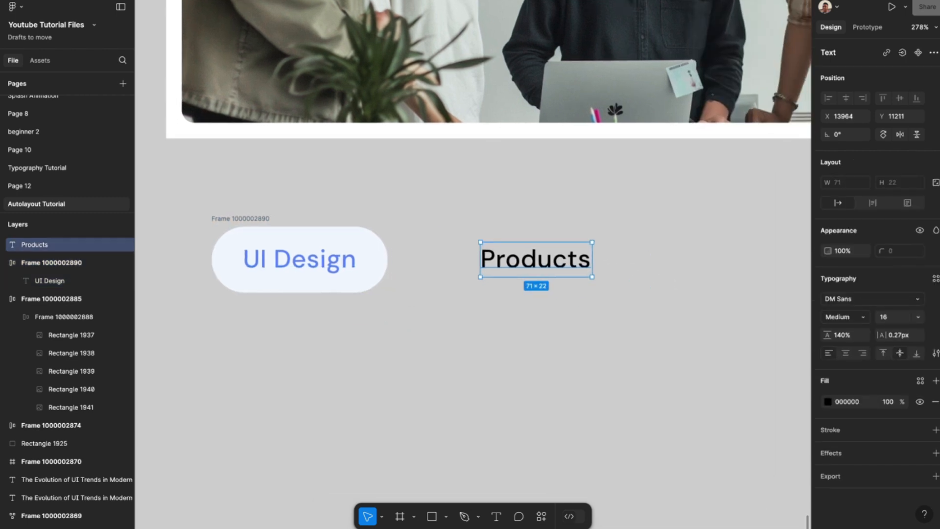
right_click(550, 262)
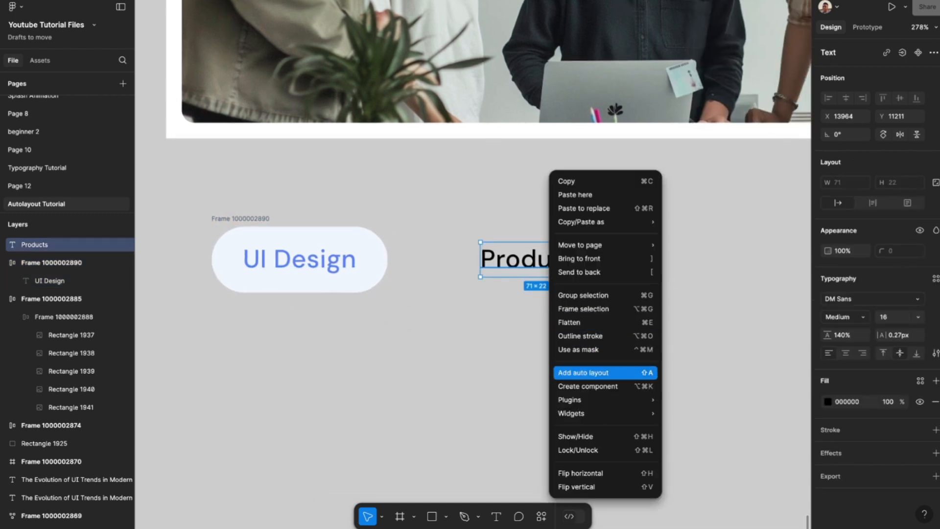
left_click(583, 373)
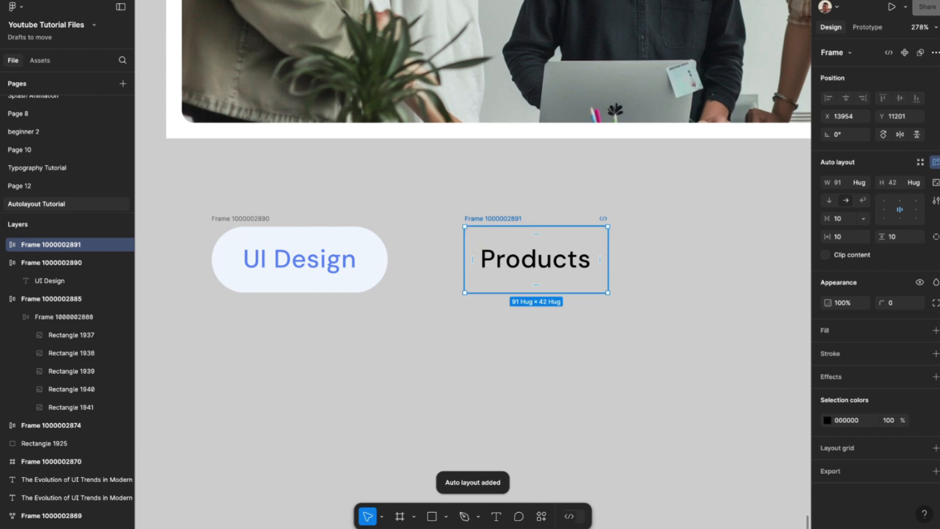
left_click(838, 237)
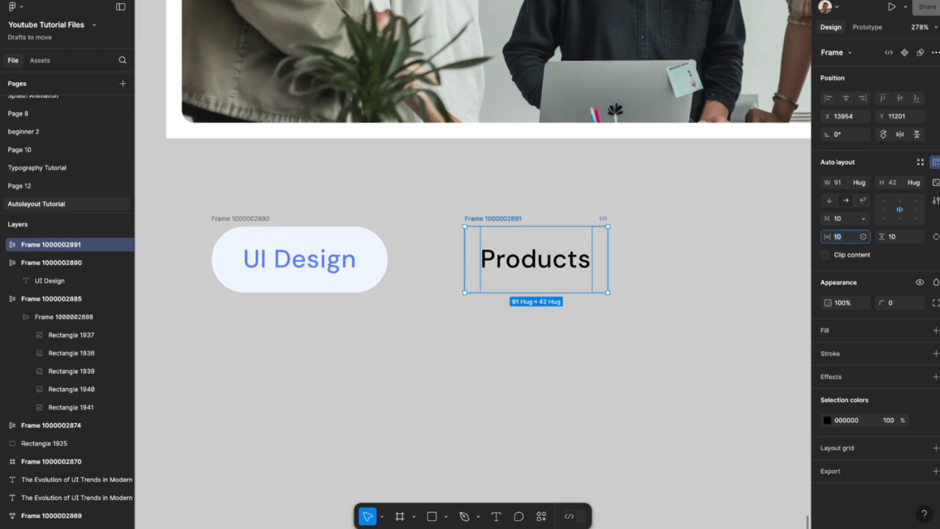
left_click(840, 237)
type("*2")
key("Return")
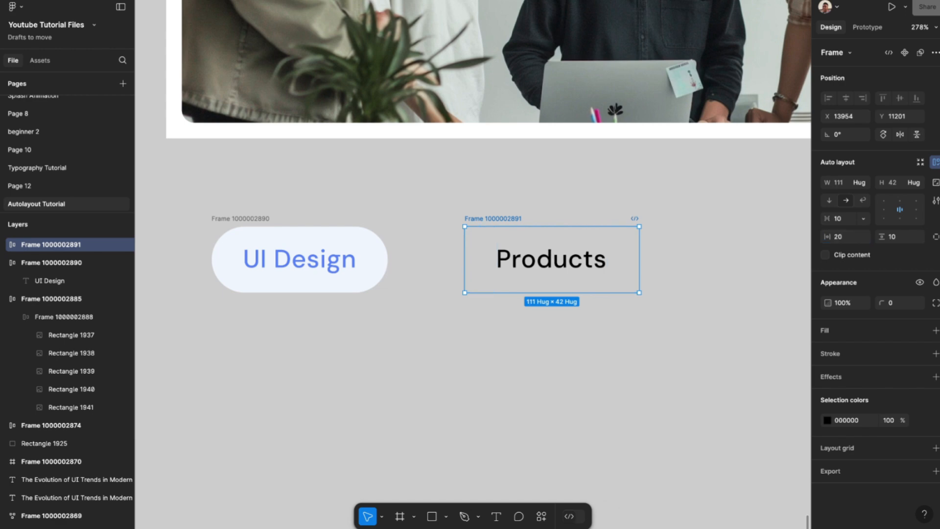
- Give the "Products" tag frame a white FFFFFF fill and a corner radius of 30
left_click(935, 330)
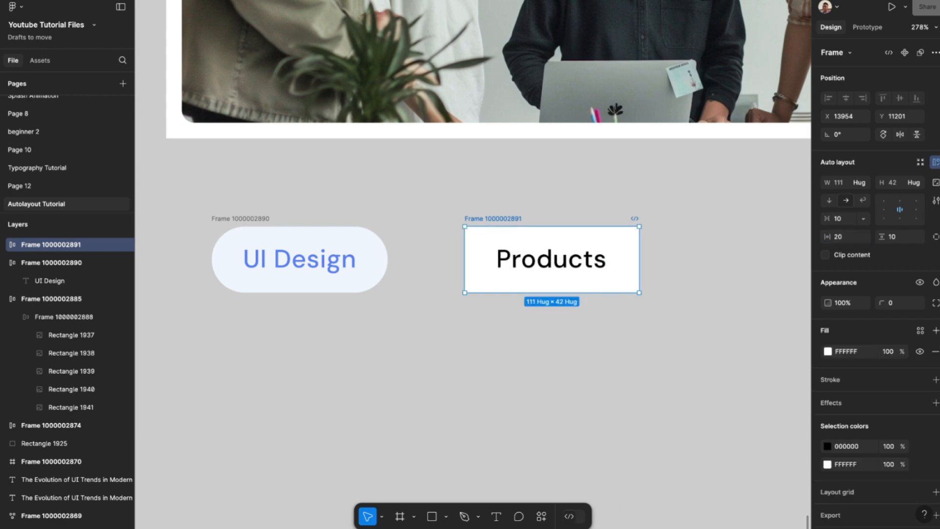
left_click(899, 303)
type("30")
key("Return")
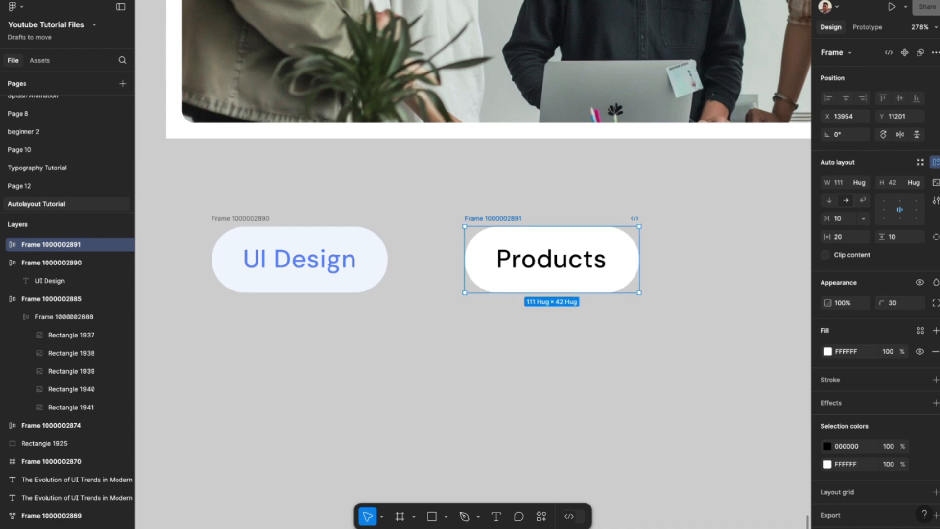
- Change the "Products" tag frame's fill to EFFBEE, sampled from the green tag in the finished card
left_click(827, 351)
left_click(692, 408)
scroll(532, 328, "down", 5)
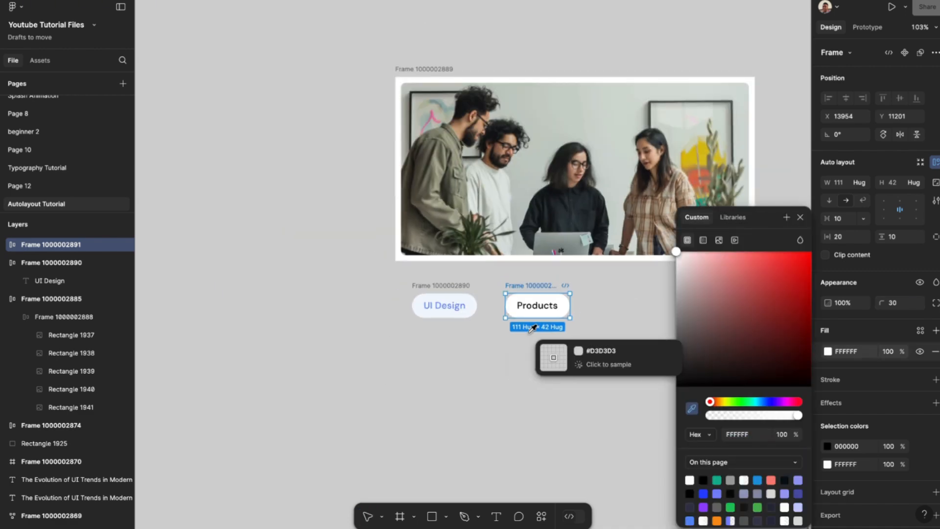
scroll(532, 328, "down", 3)
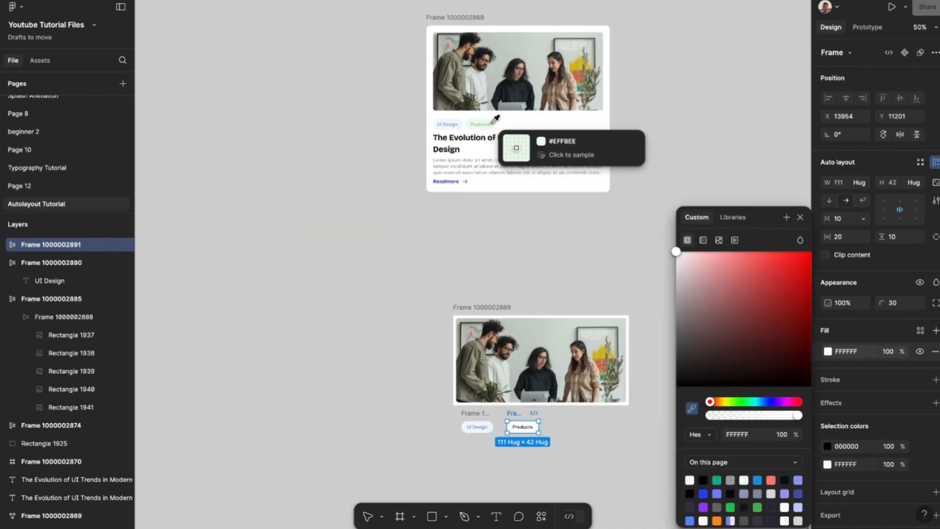
left_click(493, 121)
- Recolour the "Products" label by sampling the tag's green and shifting it to the saturated green 17C208
scroll(568, 490, "up", 5)
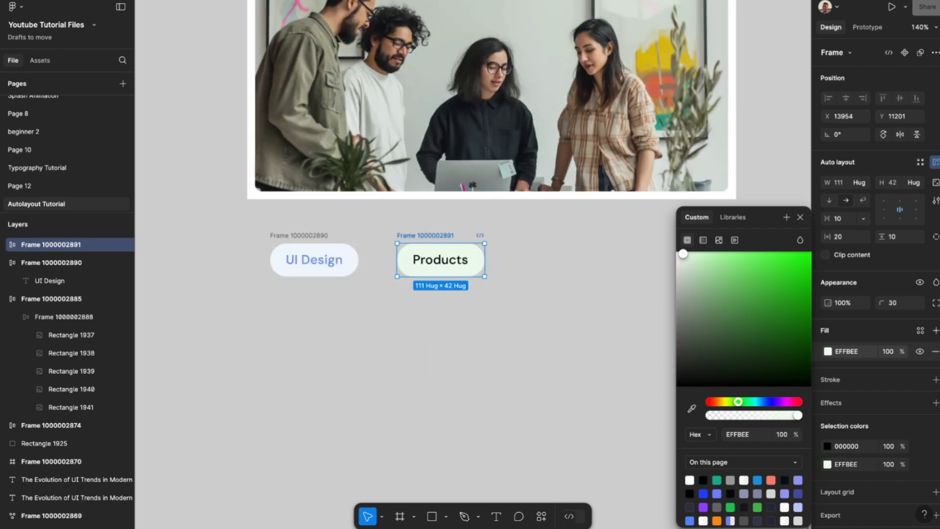
left_click(440, 260)
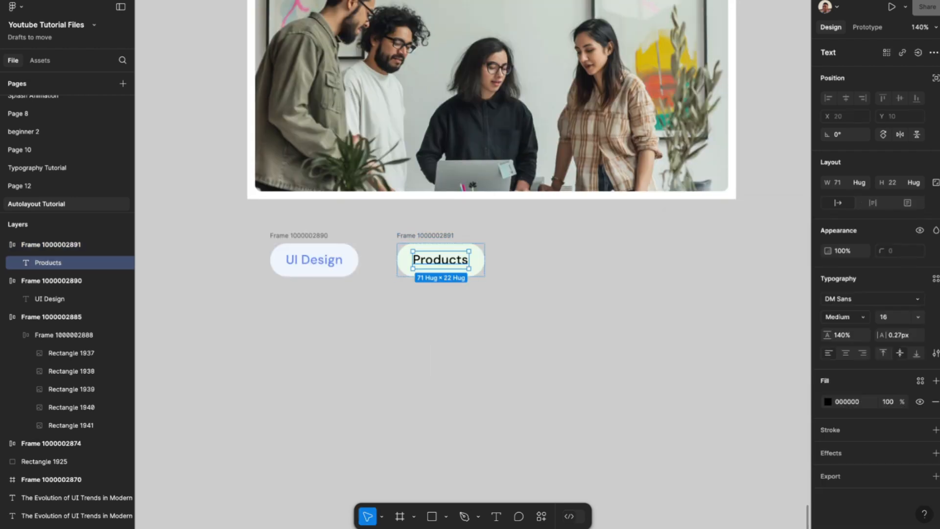
left_click(827, 402)
left_click(691, 408)
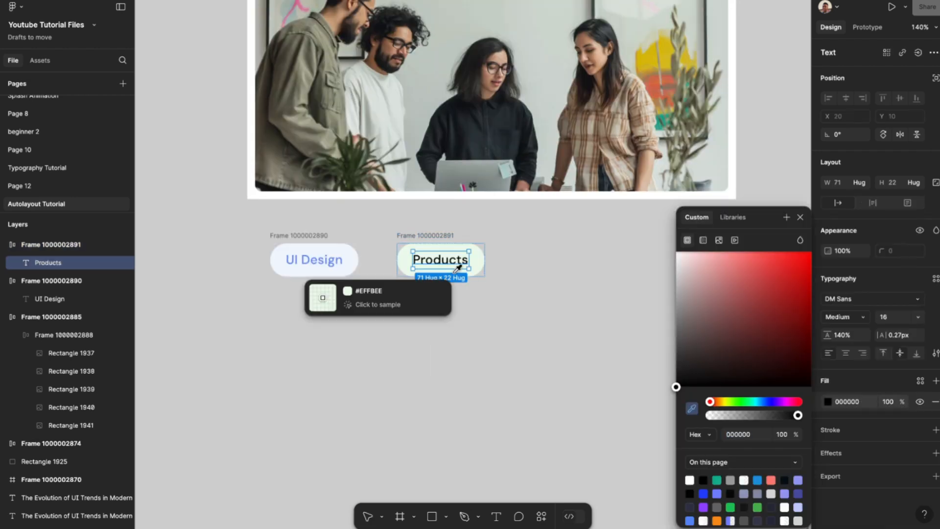
left_click(482, 255)
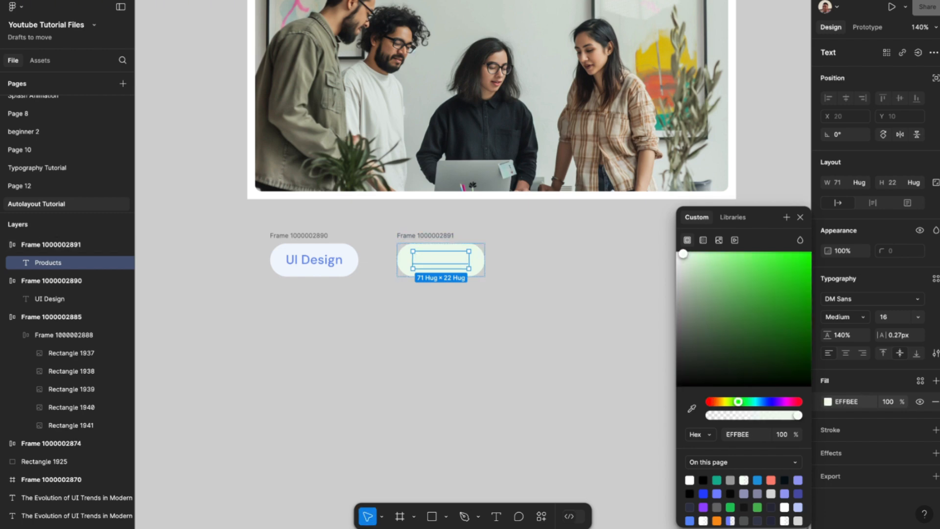
left_click_drag(736, 260, 805, 284)
left_click(653, 262)
- Wrap the "UI Design" and "Products" tags in one horizontal auto layout frame with a gap of 12
scroll(661, 255, "down", 5)
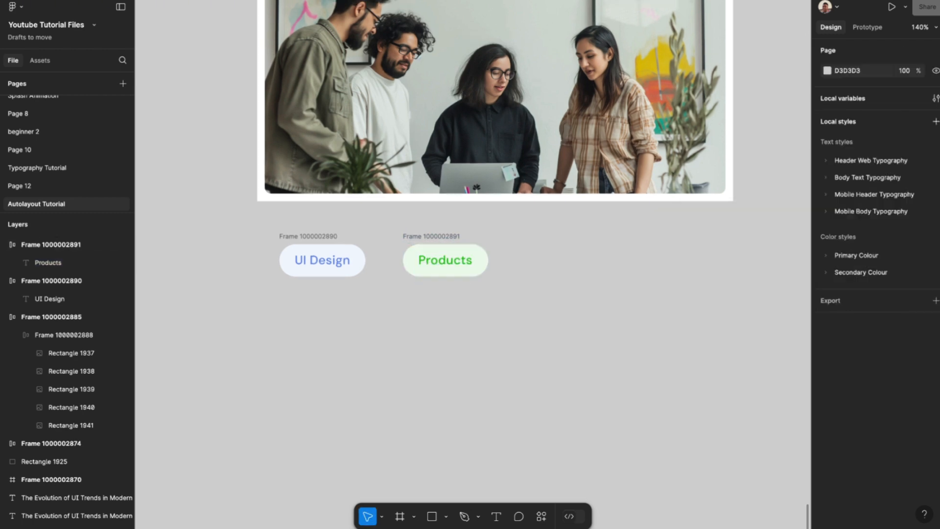
scroll(611, 258, "up", 5)
left_click(347, 250)
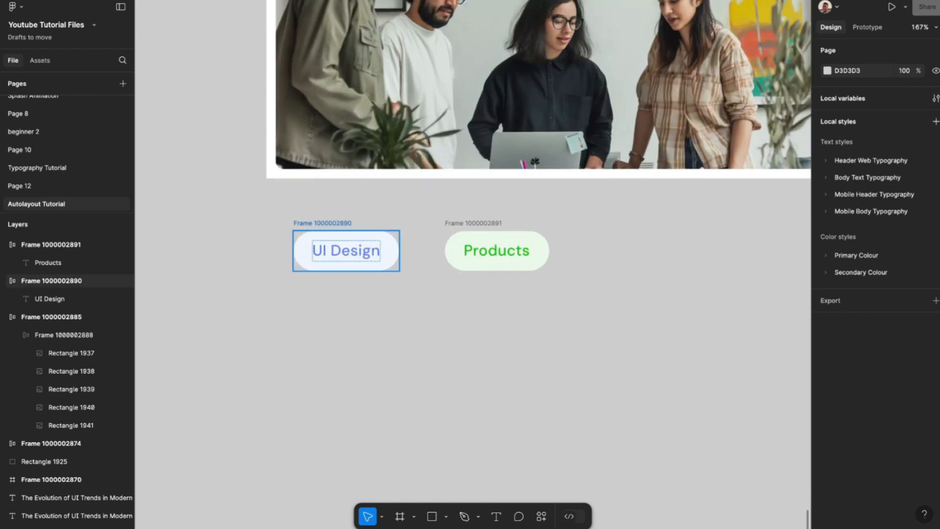
left_click(346, 251)
left_click(496, 251, "shift")
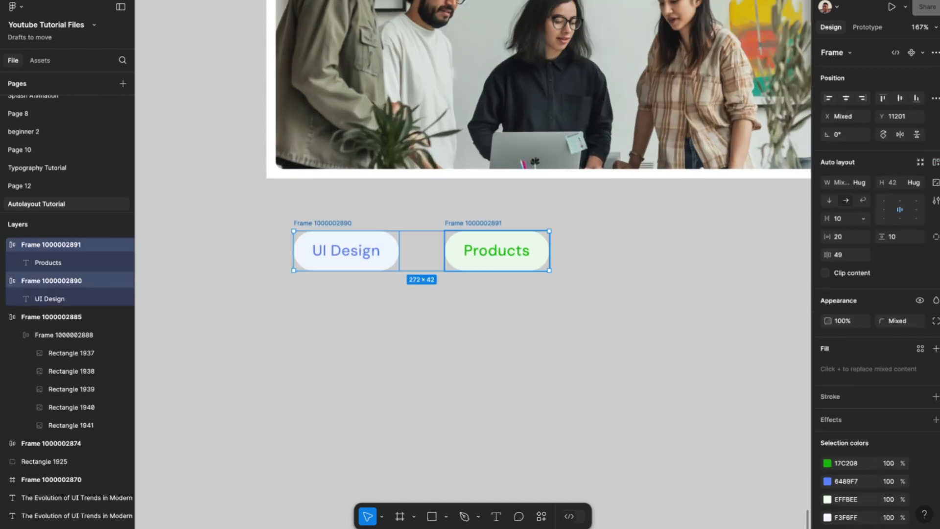
key("shift+a")
scroll(496, 250, "left", 1)
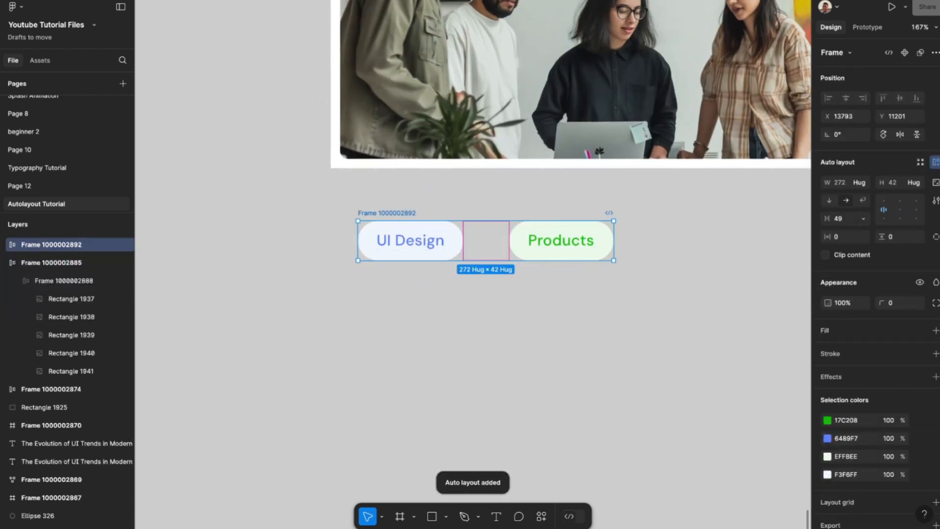
left_click(838, 219)
type("12")
key("Return")
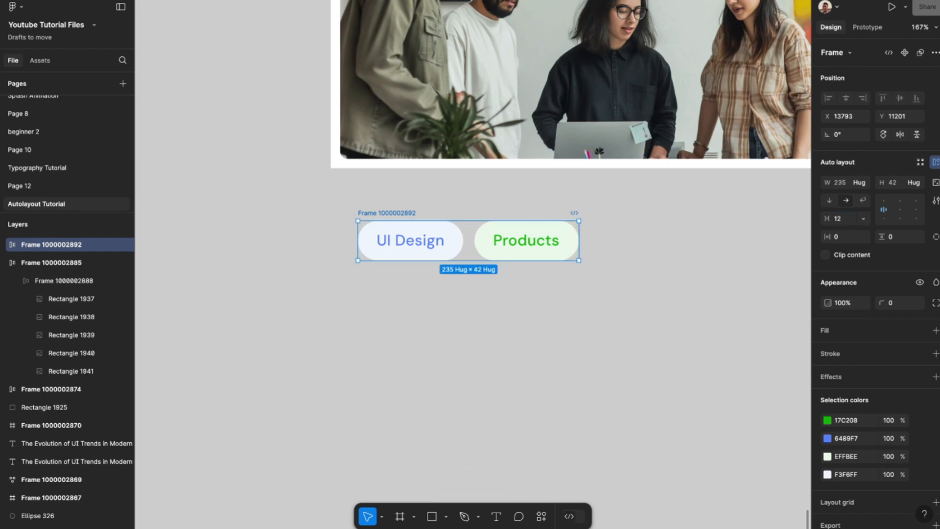
- Move the tag row into the new card's auto layout frame, directly below the photo
scroll(593, 292, "down", 1)
scroll(475, 245, "right", 2)
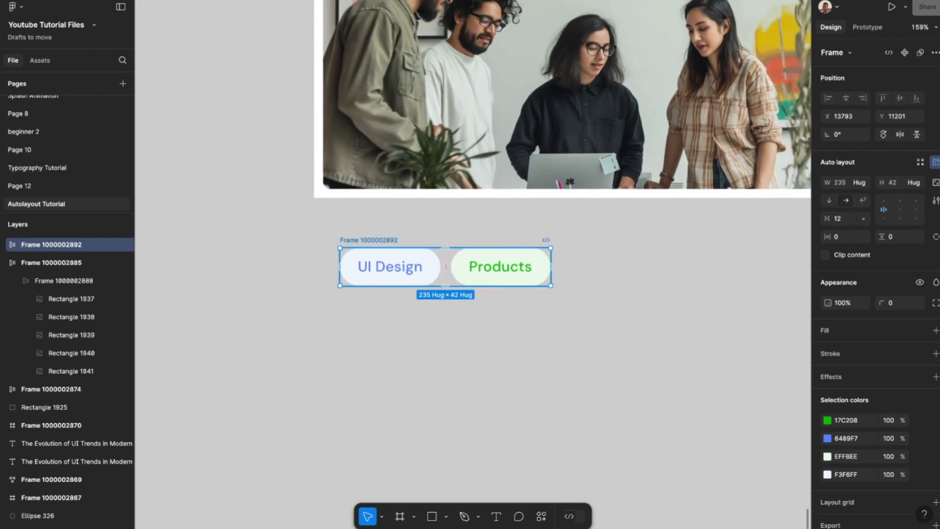
left_click_drag(390, 267, 396, 212)
scroll(396, 211, "up", 2)
scroll(396, 212, "down", 1)
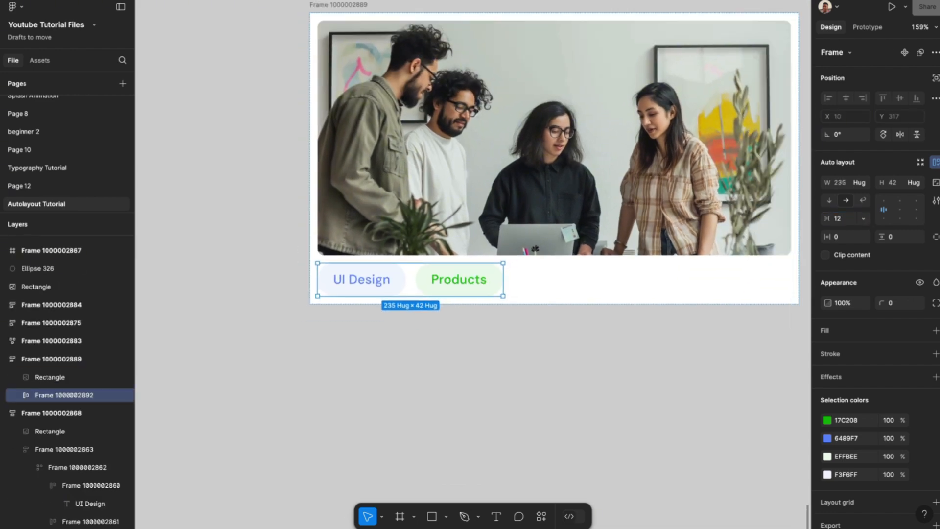
scroll(396, 206, "down", 3)
left_click(430, 303)
scroll(439, 251, "up", 3)
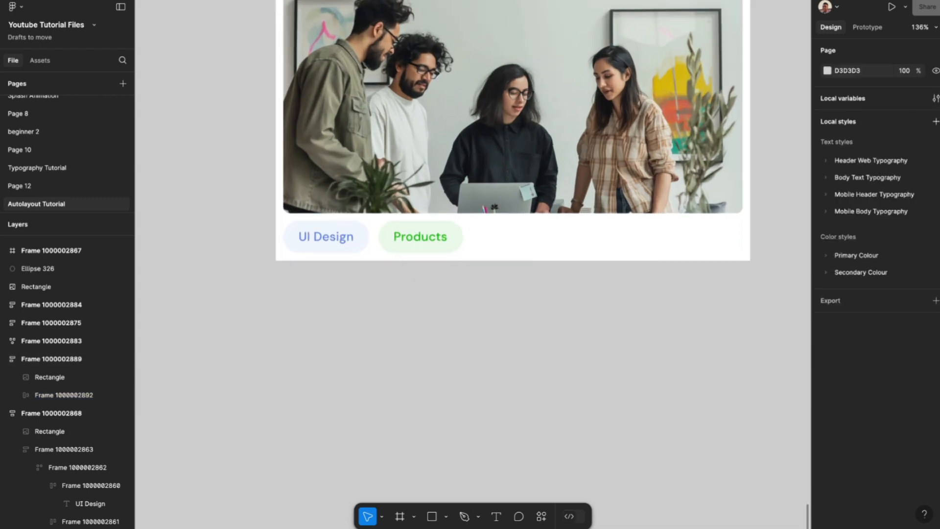
- Copy the heading "The Evolution of UI Trends in Modern Web Design" from the finished card and paste it below the new card
scroll(440, 252, "up", 3)
scroll(439, 253, "down", 5)
scroll(431, 285, "down", 5)
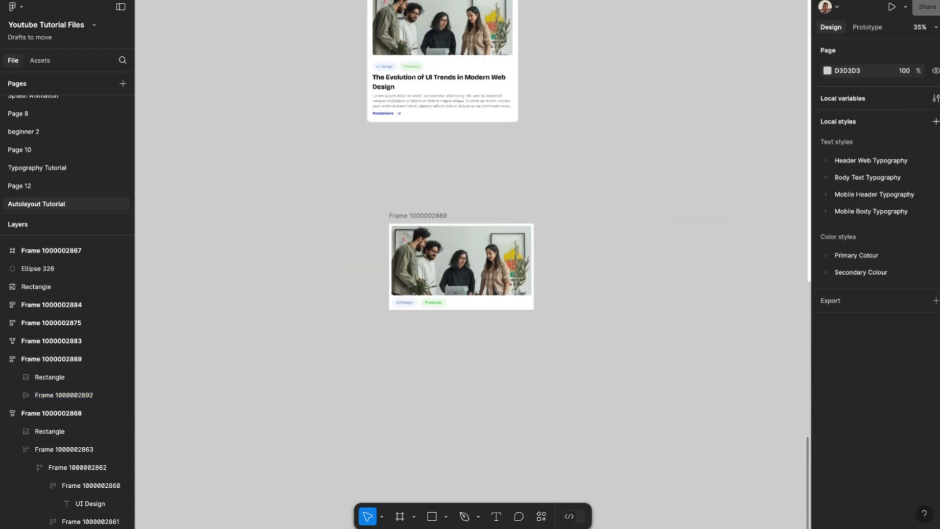
scroll(403, 90, "up", 3)
scroll(473, 220, "down", 3)
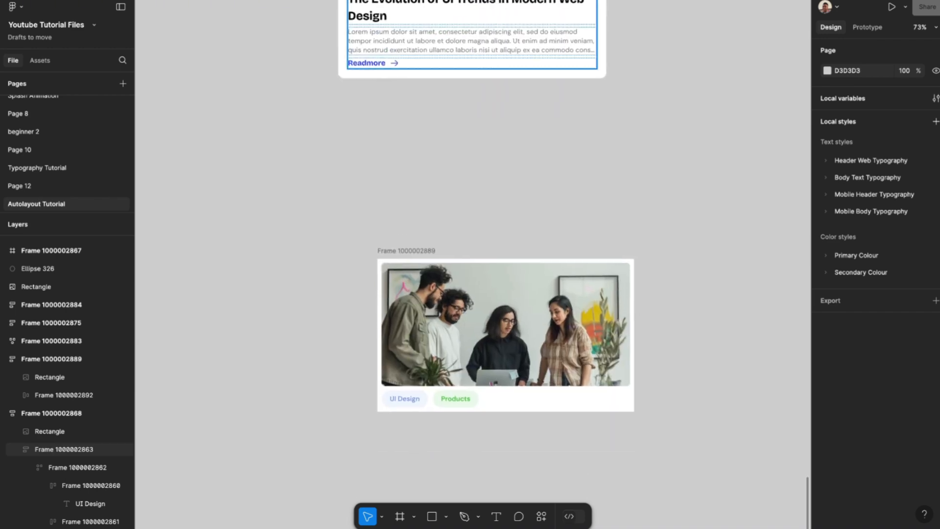
double_click(403, 14)
double_click(403, 14)
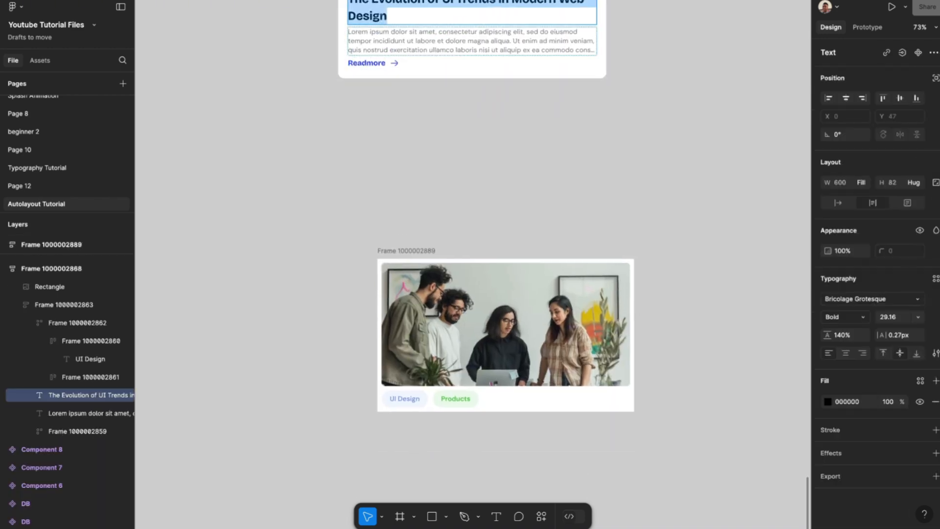
key("Escape")
scroll(426, 140, "down", 3)
scroll(426, 191, "down", 3)
scroll(426, 193, "up", 4)
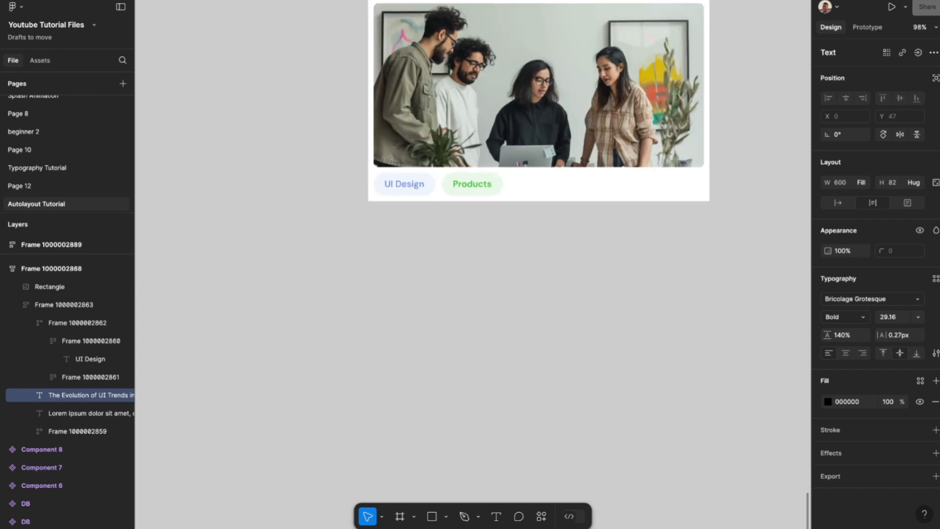
key("Escape")
key("ctrl+v")
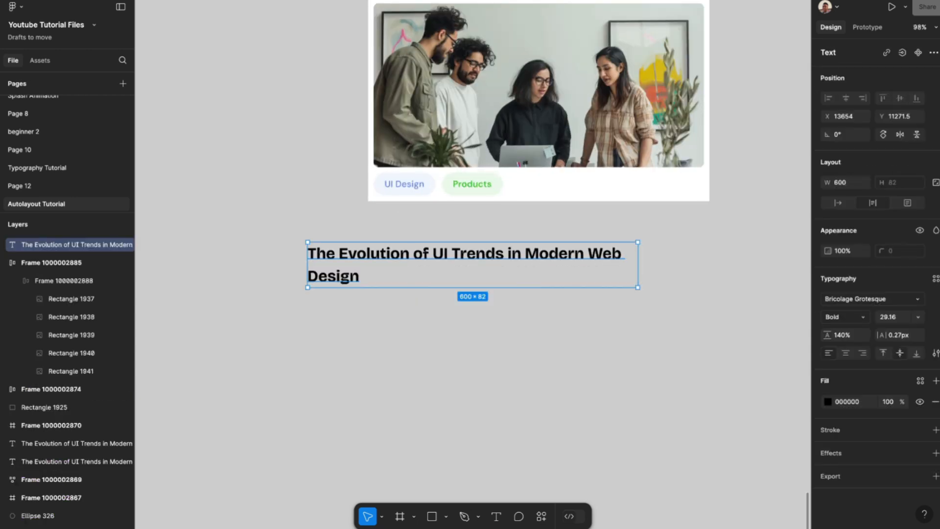
- Place the pasted heading inside the new card's auto layout frame, beneath the tag row
left_click_drag(504, 259, 538, 245)
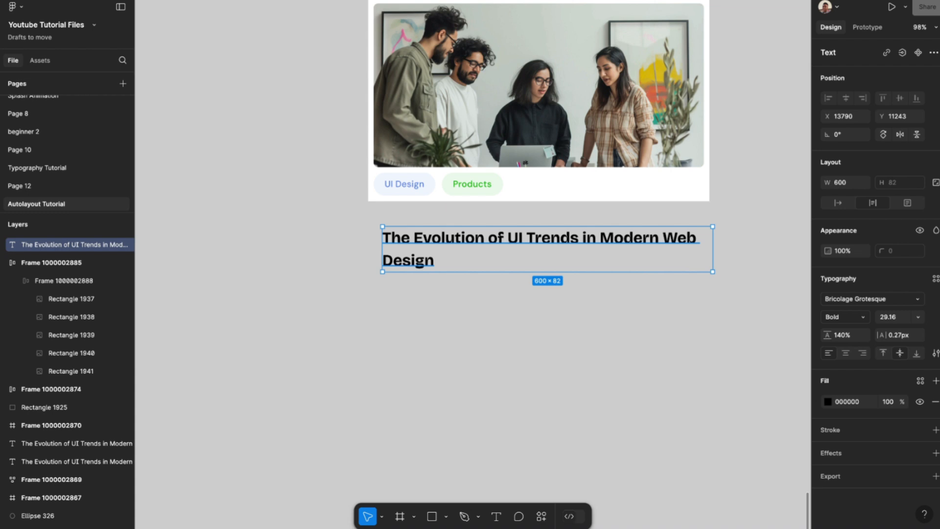
mouse_move(712, 249)
left_mouse_down()
mouse_move(520, 248)
mouse_move(743, 249)
mouse_move(713, 249)
left_mouse_up()
left_click_drag(538, 242, 533, 194)
scroll(610, 491, "down", 5)
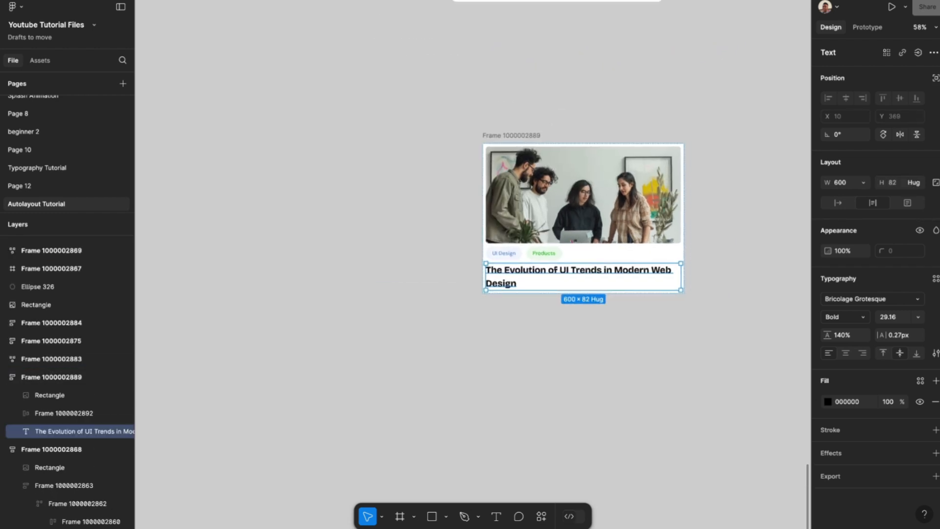
scroll(705, 244, "down", 3)
scroll(588, 206, "right", 2)
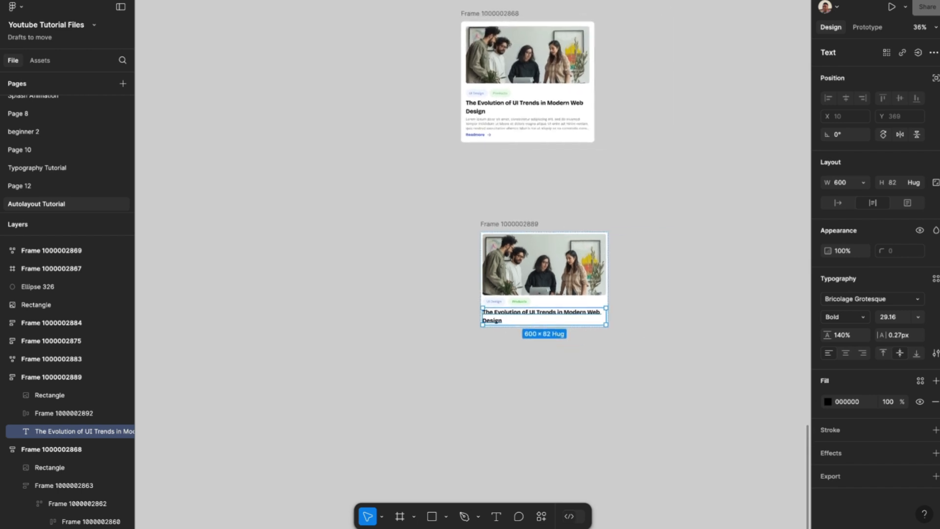
- Copy the lorem ipsum paragraph from the finished card and place it just below the new card, aligned with the heading
scroll(518, 142, "up", 5)
left_click(491, 103)
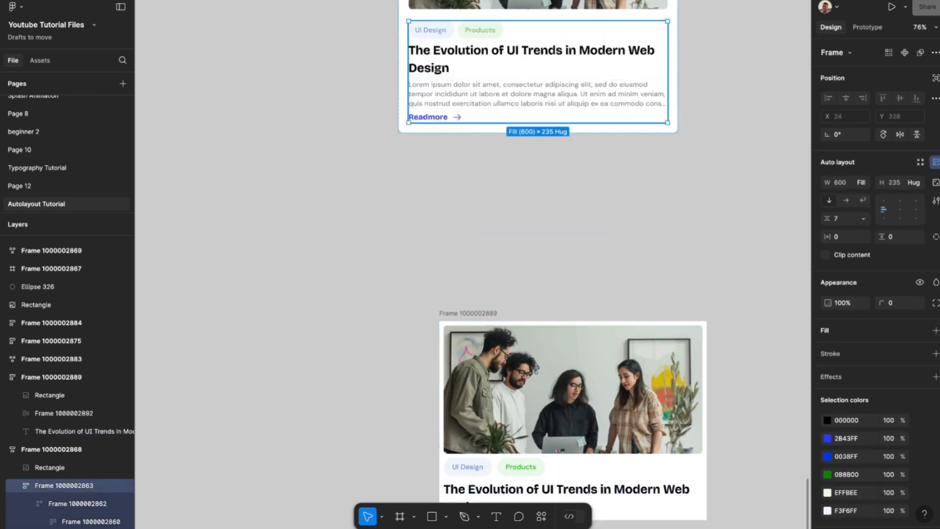
double_click(491, 103)
key("ctrl+a")
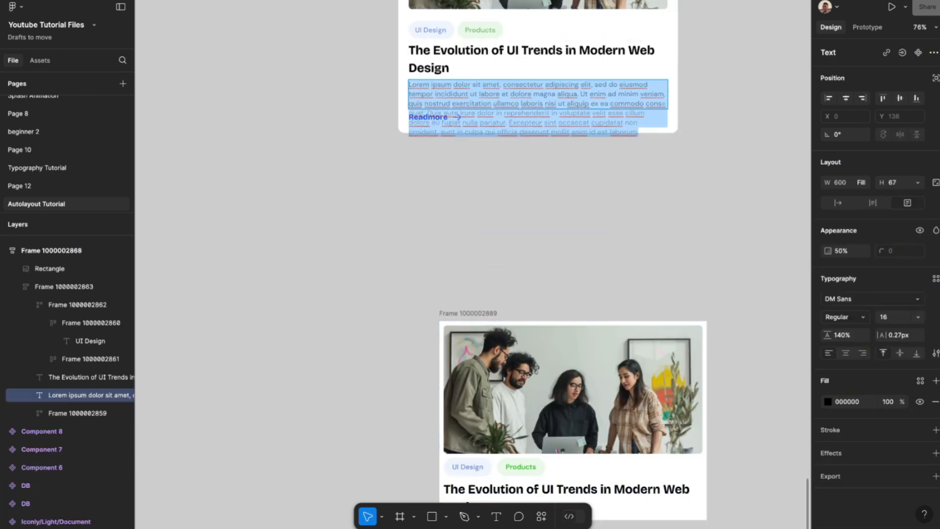
scroll(491, 103, "down", 5)
scroll(491, 147, "down", 2)
scroll(475, 226, "up", 6)
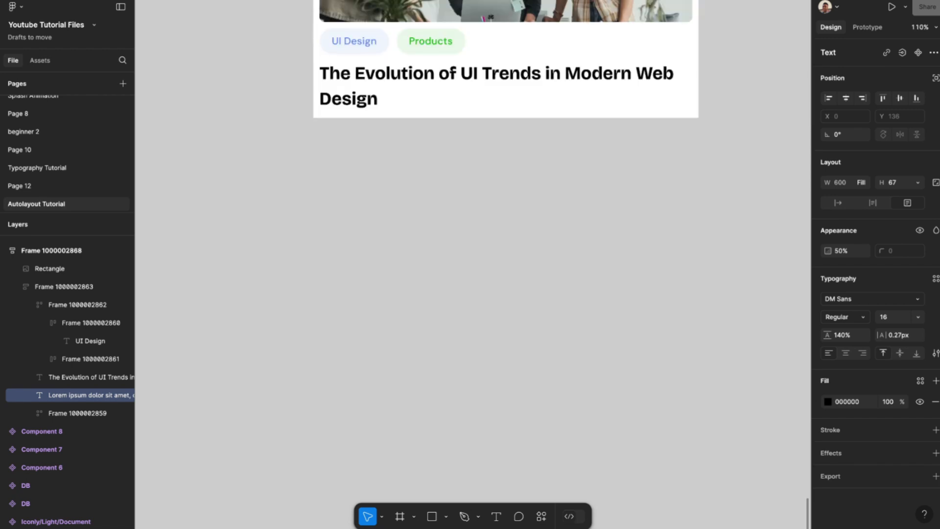
scroll(491, 147, "up", 2)
scroll(491, 147, "down", 2)
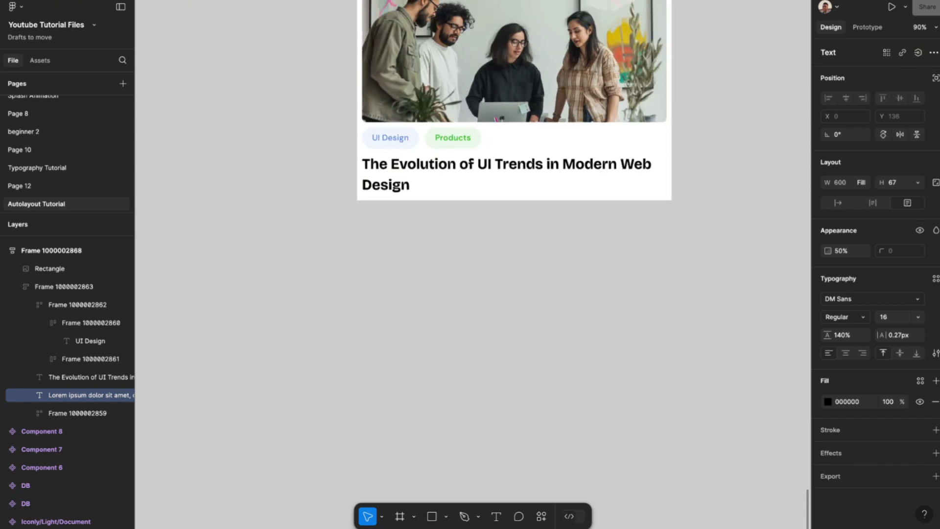
key("super+v")
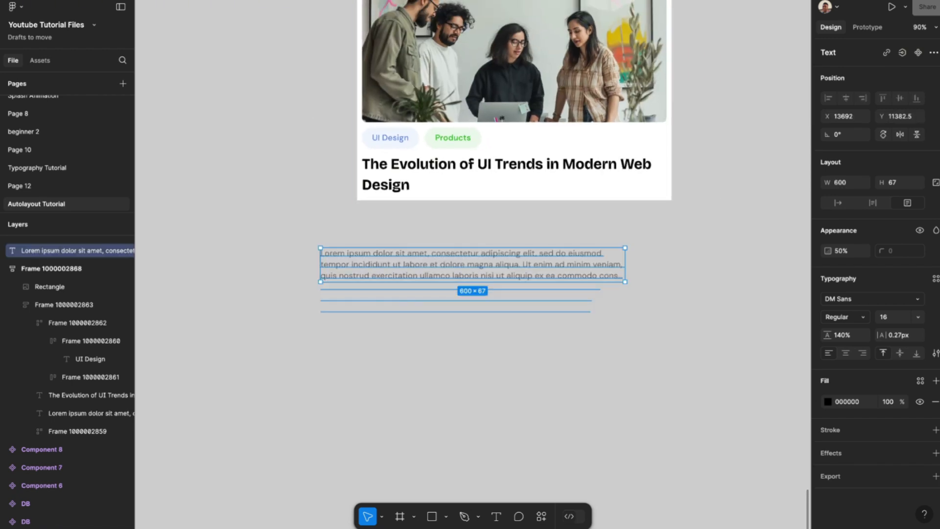
left_click_drag(473, 264, 514, 227)
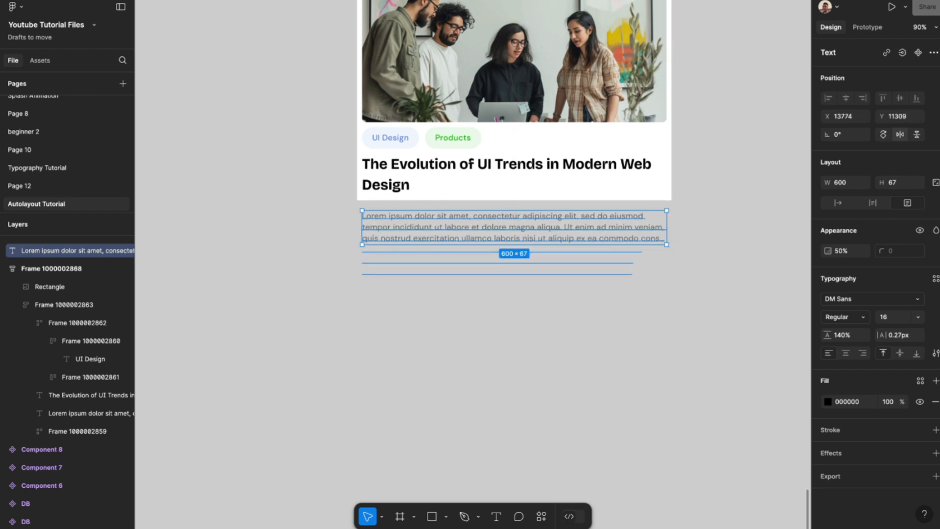
- Turn off text truncation for the copied lorem ipsum paragraph
scroll(499, 281, "up", 3)
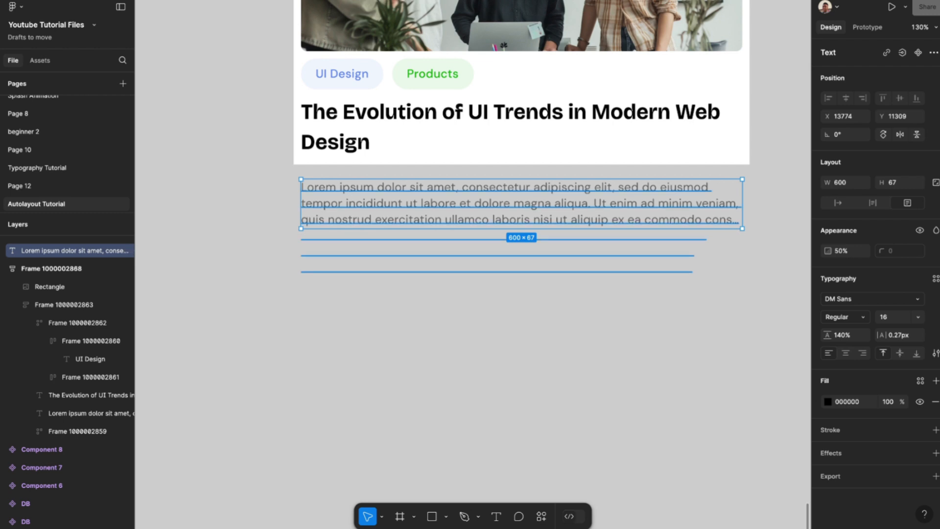
left_click(935, 353)
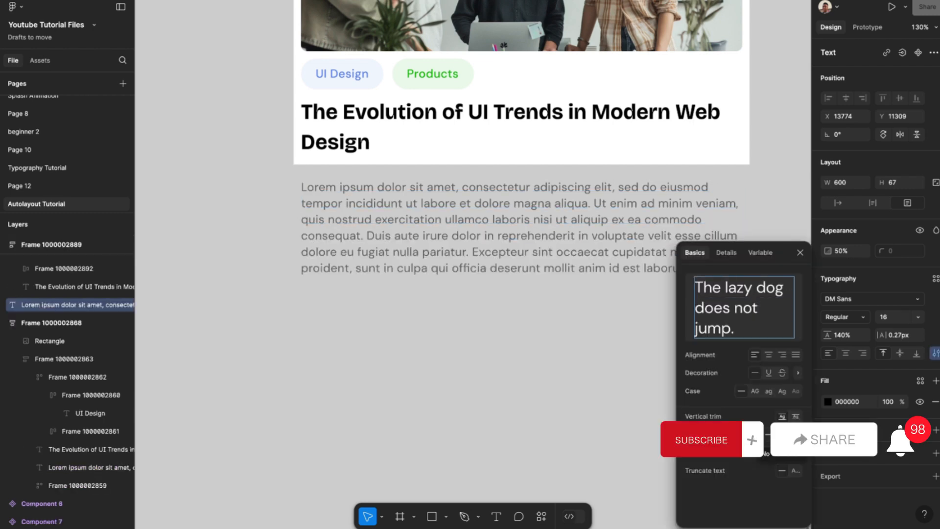
left_click(782, 470)
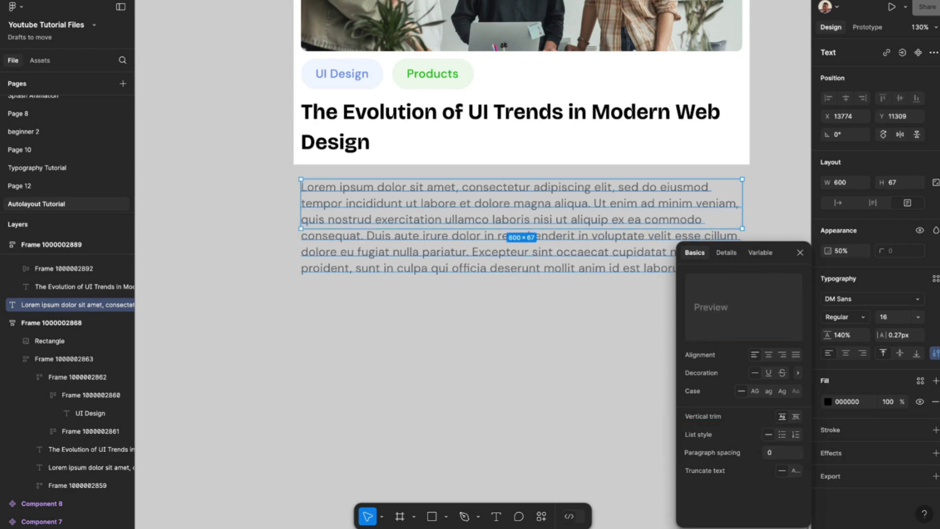
scroll(514, 309, "down", 5)
scroll(514, 308, "right", 1)
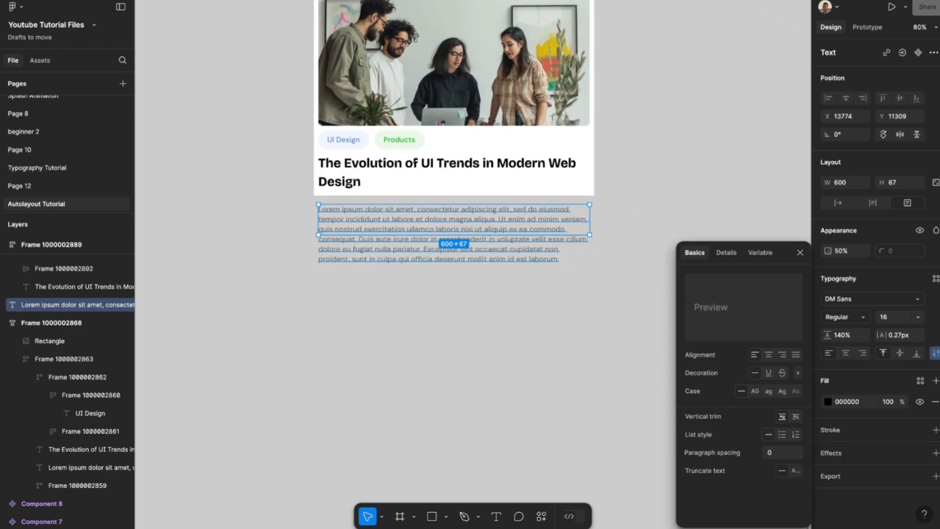
- Enlarge the lorem ipsum paragraph's text box to a height of 132
key("Escape")
left_click(453, 220)
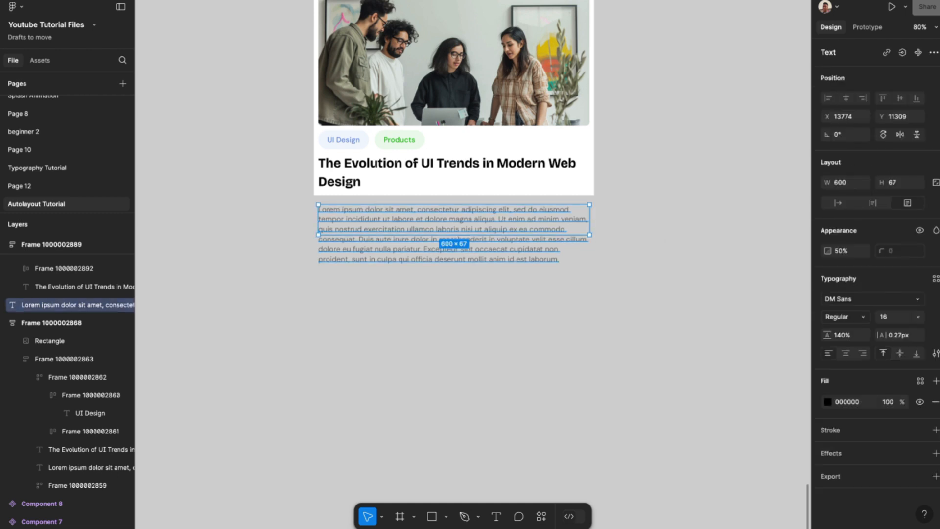
left_click_drag(454, 235, 454, 289)
key("ctrl+z")
key("ctrl+z")
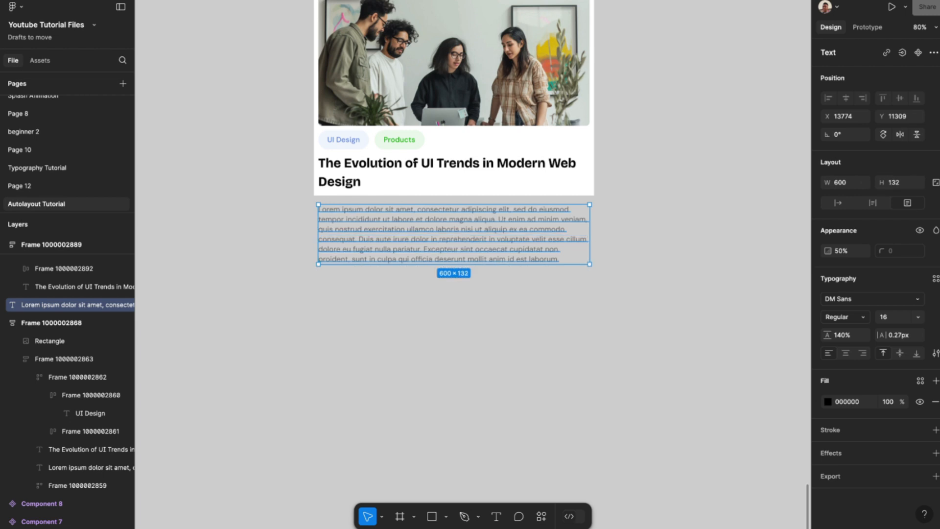
- Turn on text truncation for the lorem ipsum paragraph and shrink its text box to a height of about 74
key("Escape")
left_click(454, 235)
left_click(935, 353)
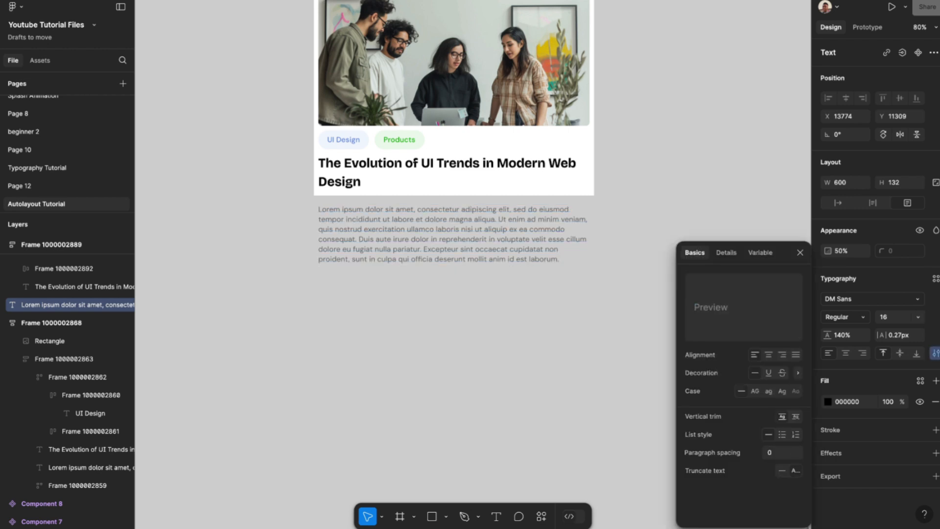
left_click_drag(453, 265, 454, 238)
key("Escape")
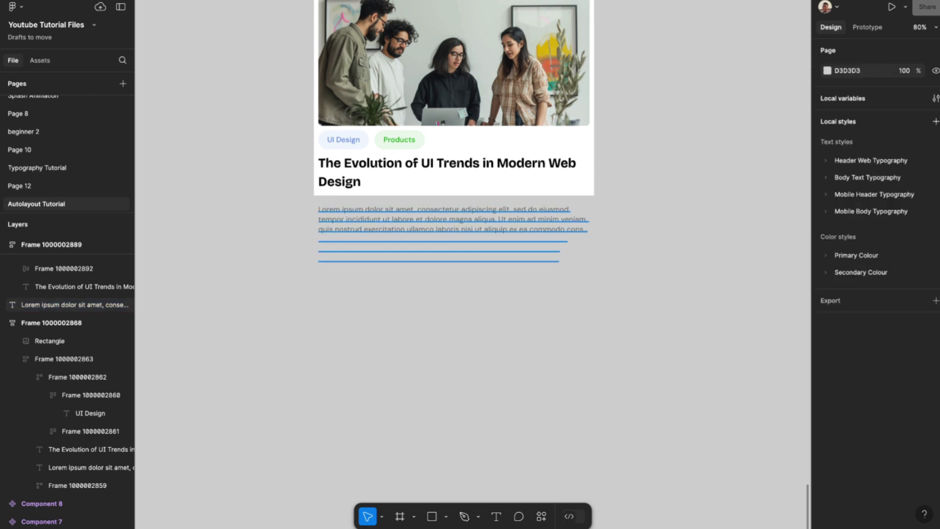
left_click(454, 230)
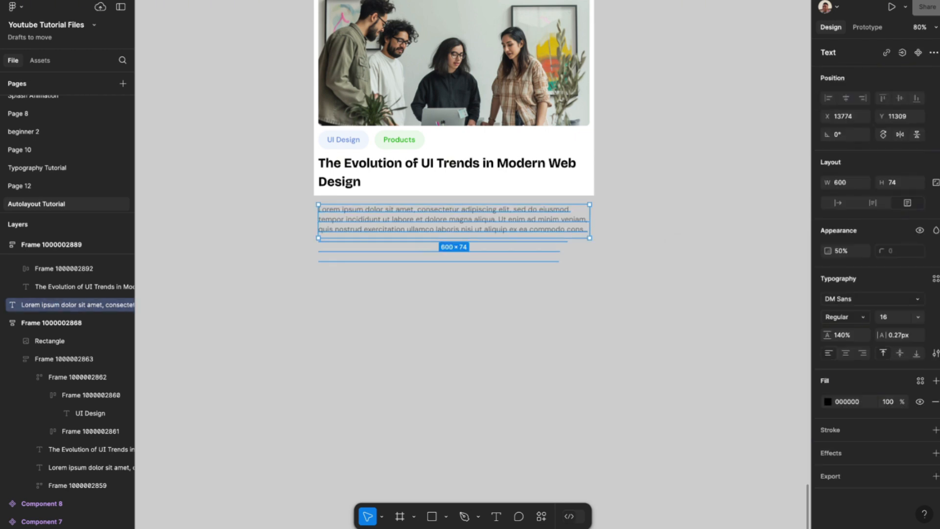
- Move the lorem ipsum paragraph into the new card's auto layout, directly beneath the heading
key("Escape")
left_click(454, 220)
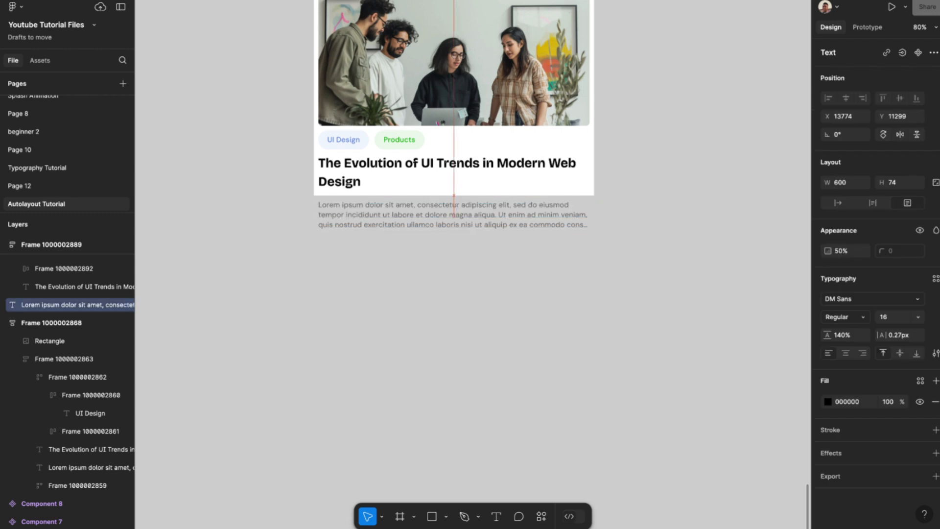
left_click_drag(454, 220, 451, 191)
scroll(451, 196, "up", 1)
key("Escape")
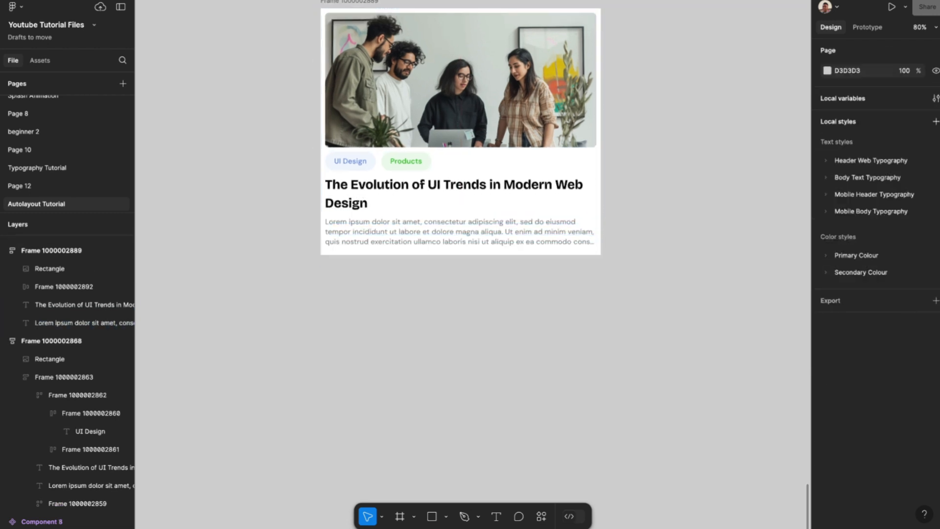
- Copy the Readmore text and its arrow icon from the finished card and place them just below the new card
scroll(608, 279, "up", 4)
scroll(608, 279, "down", 3)
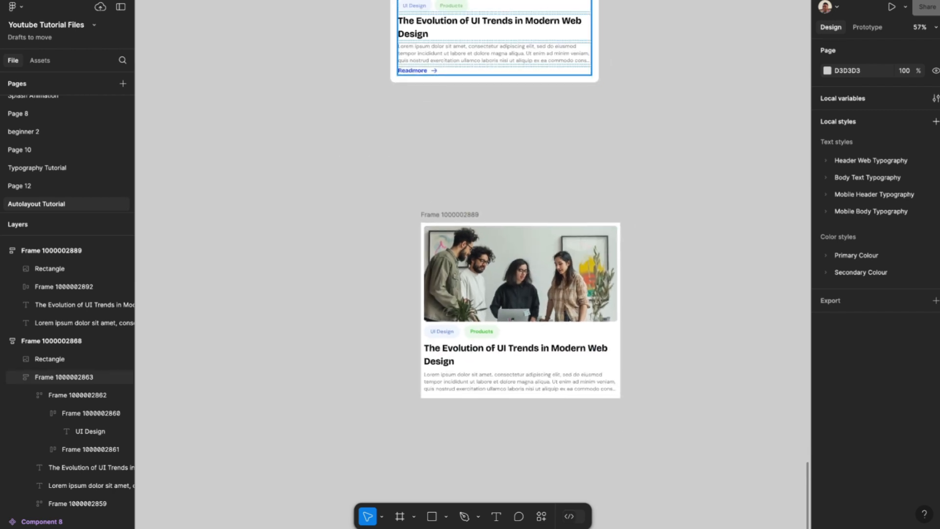
left_click(509, 49)
scroll(412, 70, "up", 6)
left_click(414, 71, "super")
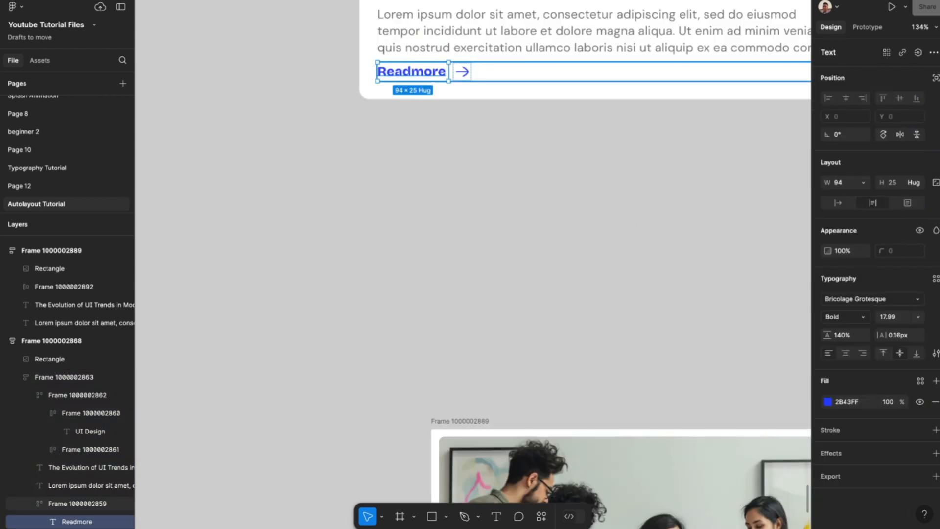
left_click(475, 70)
scroll(475, 70, "down", 3)
double_click(434, 70)
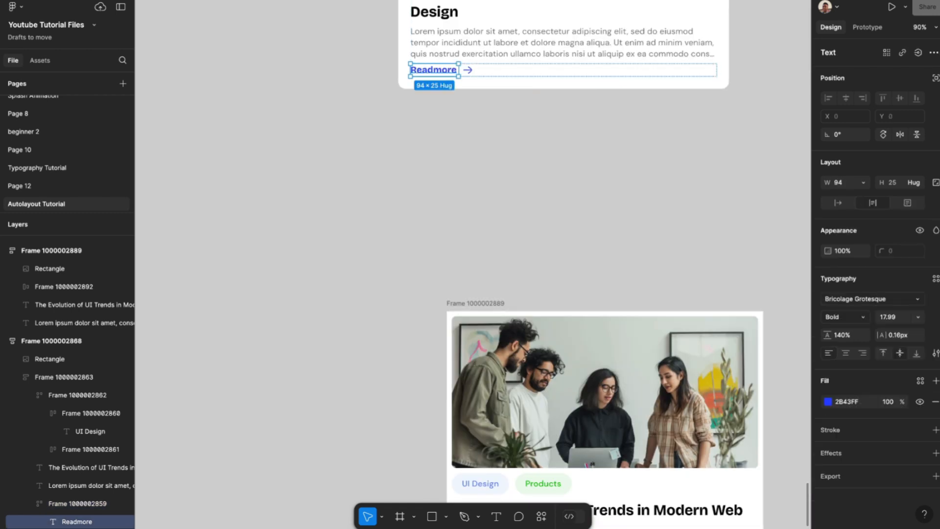
left_click(468, 70, "shift")
scroll(468, 70, "down", 2)
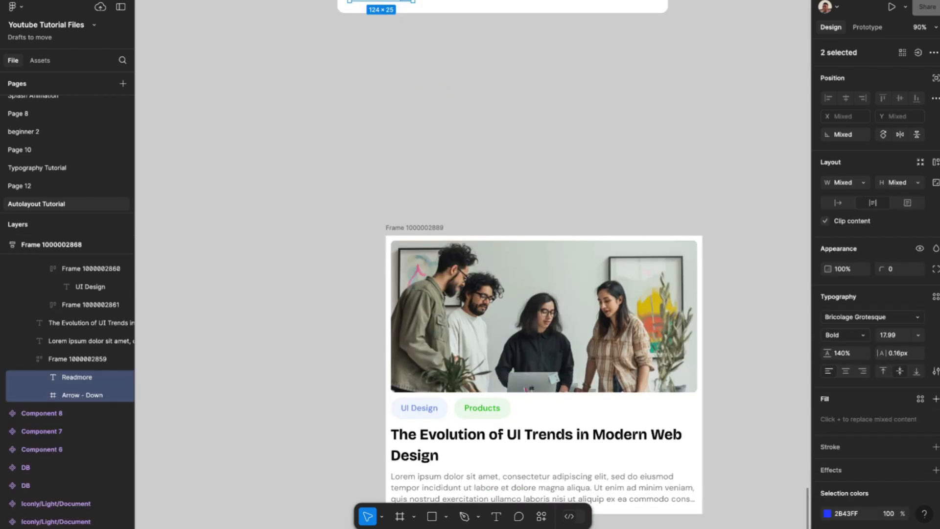
scroll(468, 70, "down", 3)
scroll(468, 70, "down", 5)
scroll(442, 294, "up", 5)
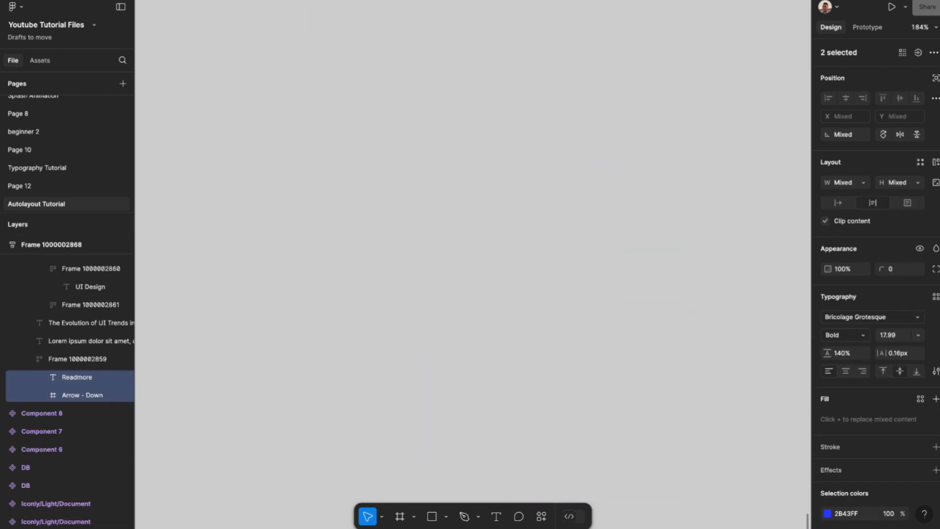
scroll(441, 293, "up", 5)
left_click(441, 294)
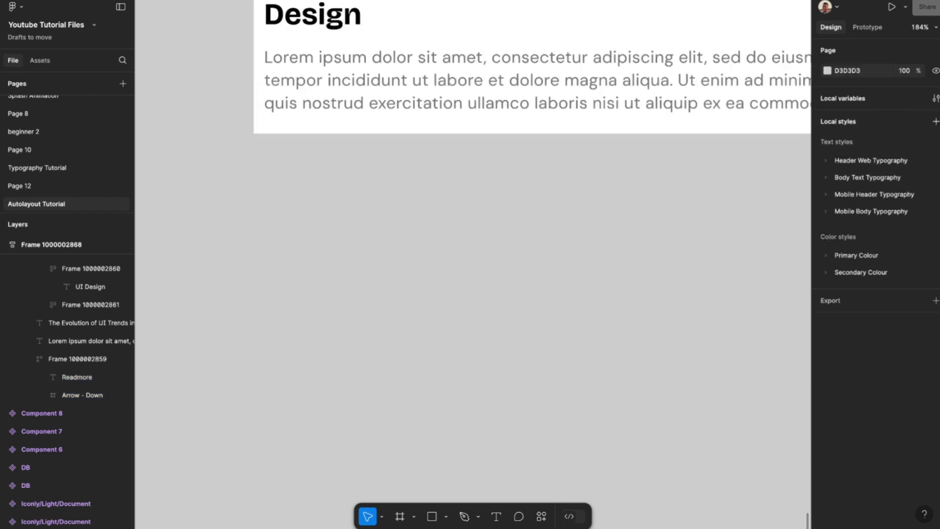
key("ctrl+v")
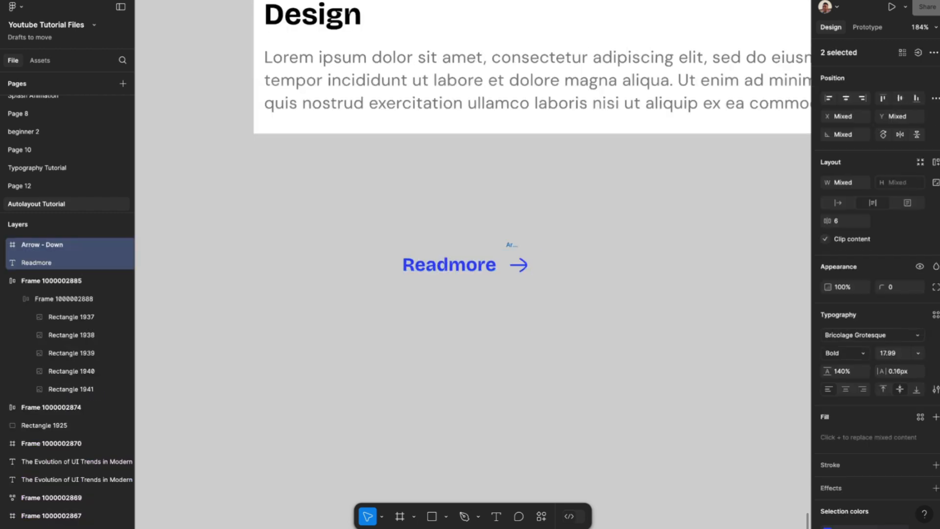
left_click_drag(458, 264, 363, 224)
key("Escape")
left_click(367, 224)
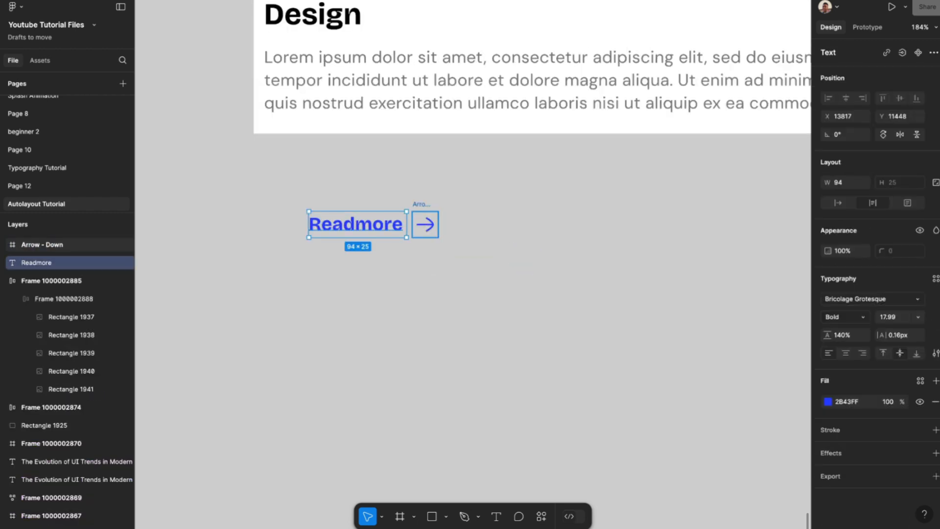
left_click(425, 224)
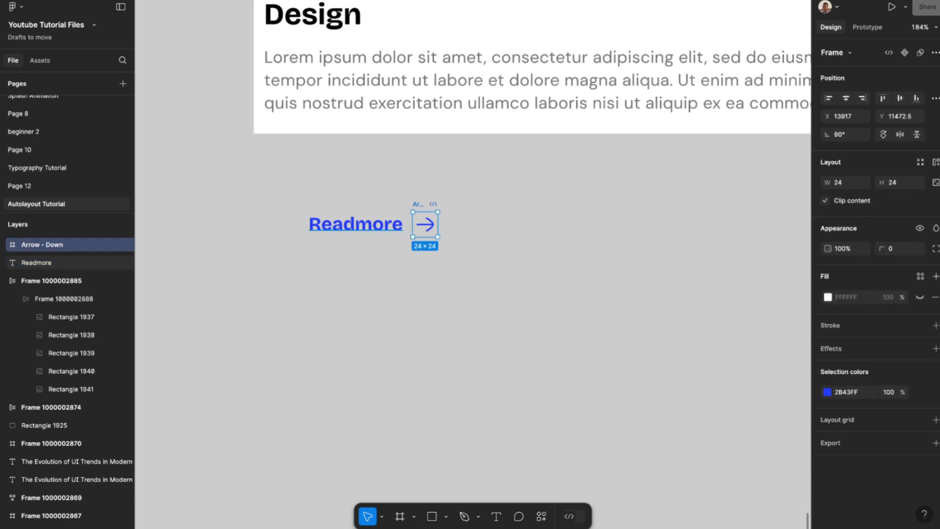
triple_click(345, 224)
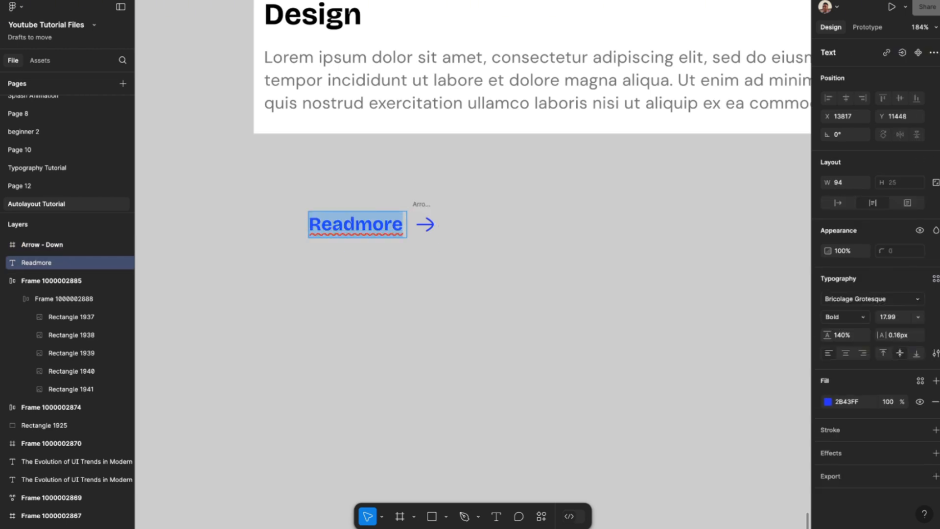
key("Escape")
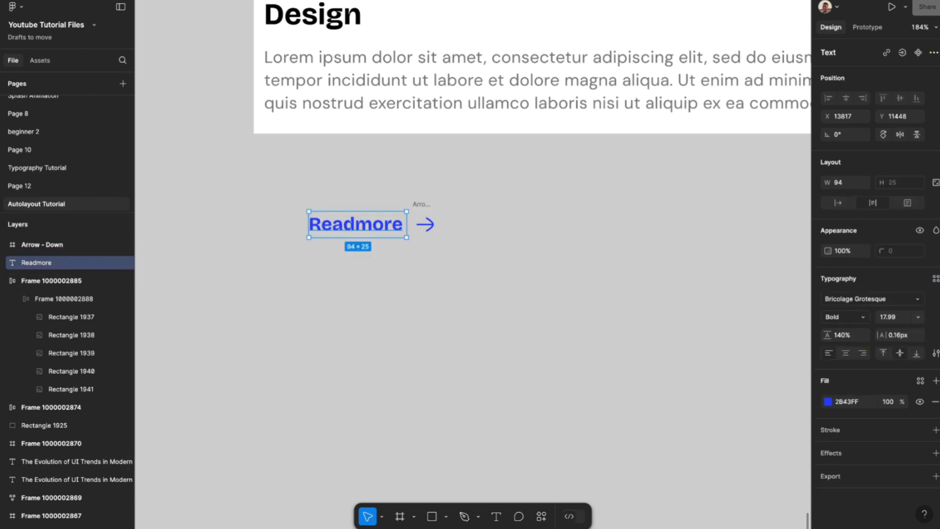
left_click_drag(296, 188, 531, 263)
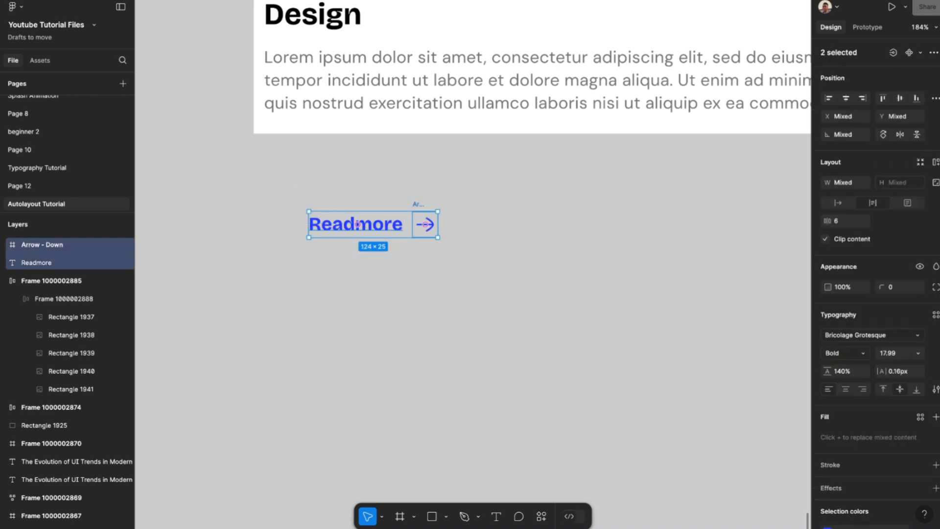
key("Escape")
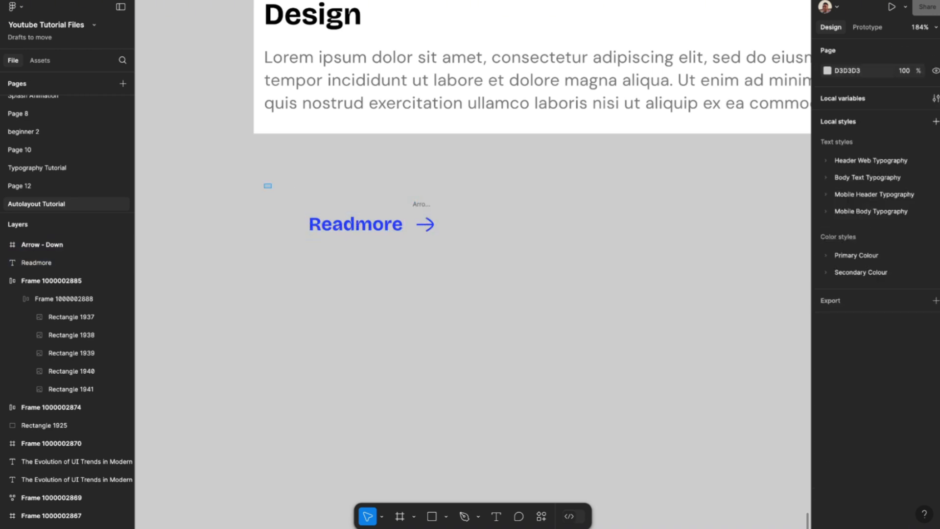
left_click_drag(265, 183, 563, 268)
key("Escape")
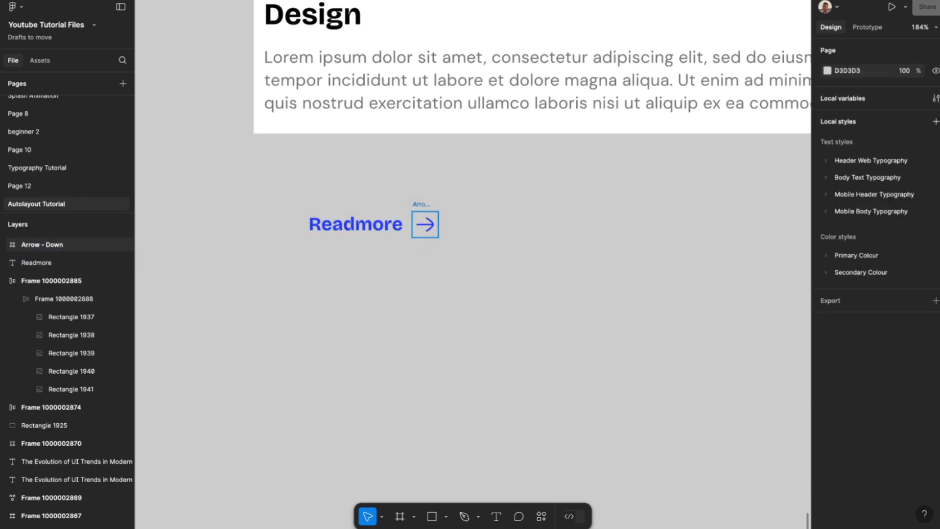
- Wrap the copied Readmore text and arrow icon together in an auto layout frame
left_click(424, 224)
left_click(357, 225, "shift")
right_click(357, 224)
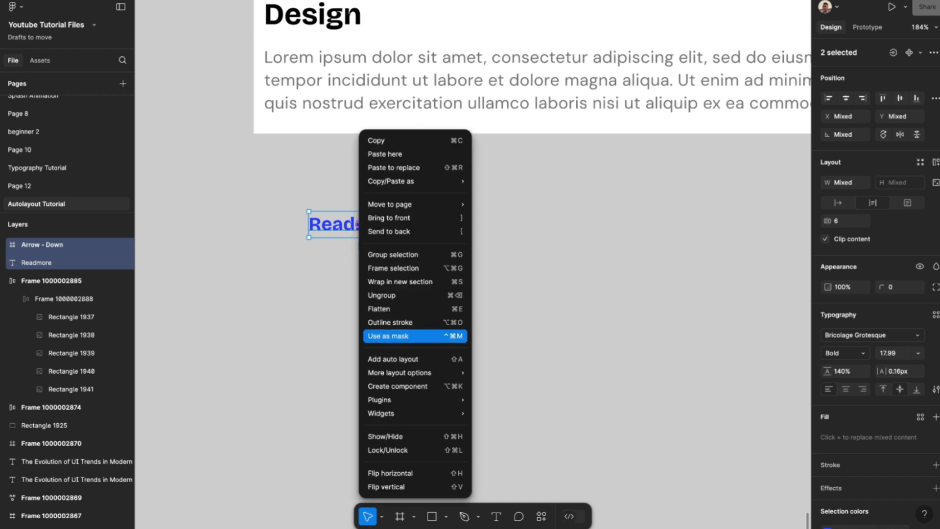
left_click(394, 359)
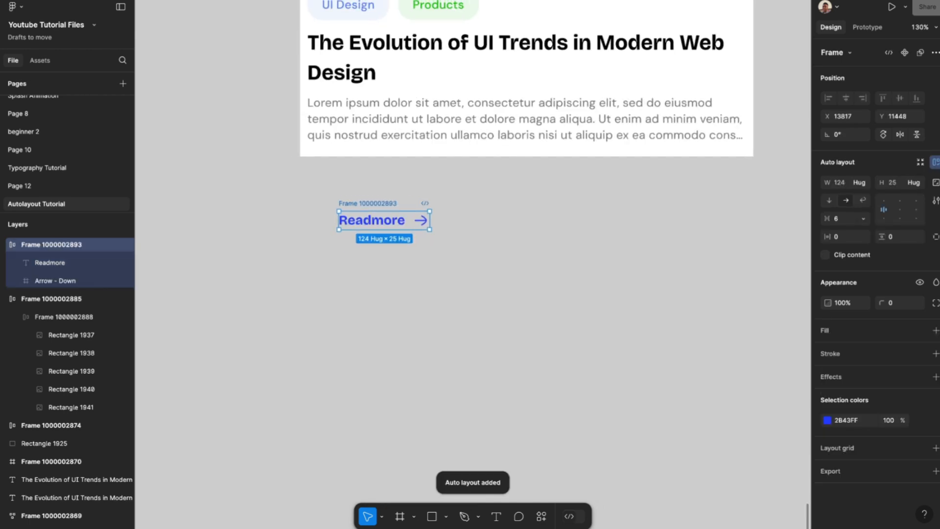
- Move the Readmore frame into the new card, beneath the lorem ipsum paragraph
scroll(420, 221, "left", 1)
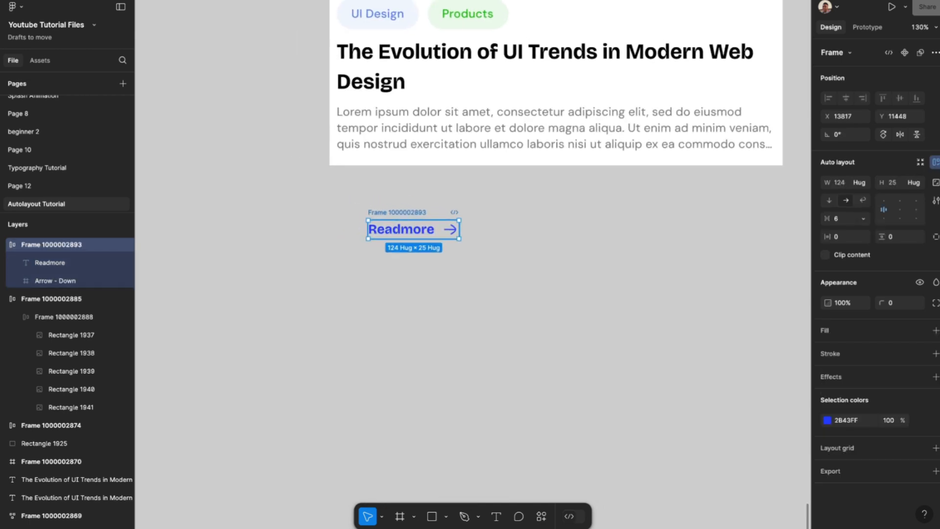
left_click_drag(406, 229, 396, 167)
scroll(399, 164, "up", 1)
scroll(399, 164, "down", 2)
scroll(430, 137, "up", 2)
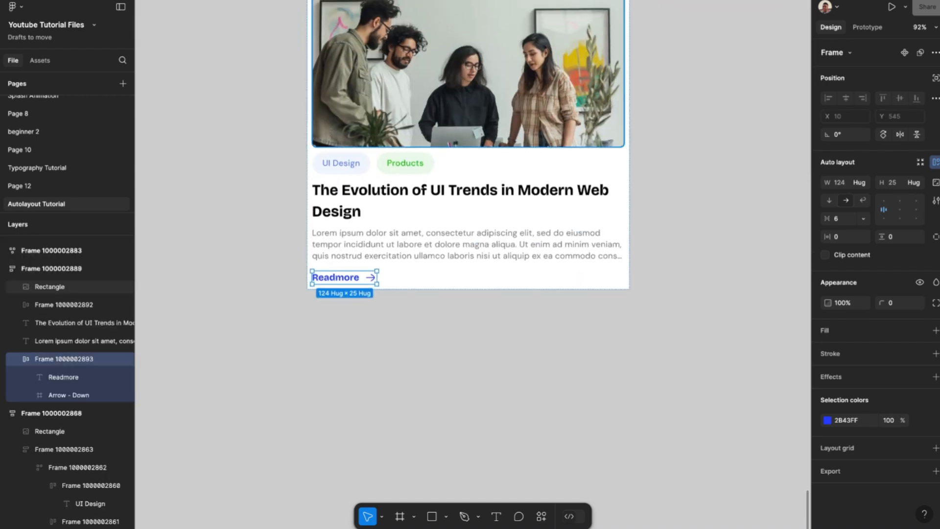
- Set the new card's horizontal and vertical padding to 24, matching the finished card's auto layout settings
left_click(456, 204)
scroll(455, 205, "up", 10)
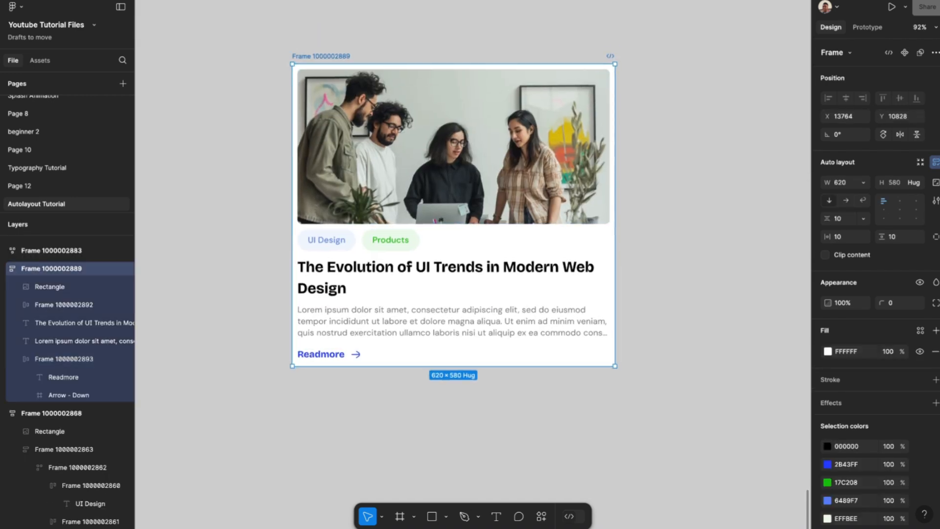
scroll(440, 195, "up", 3)
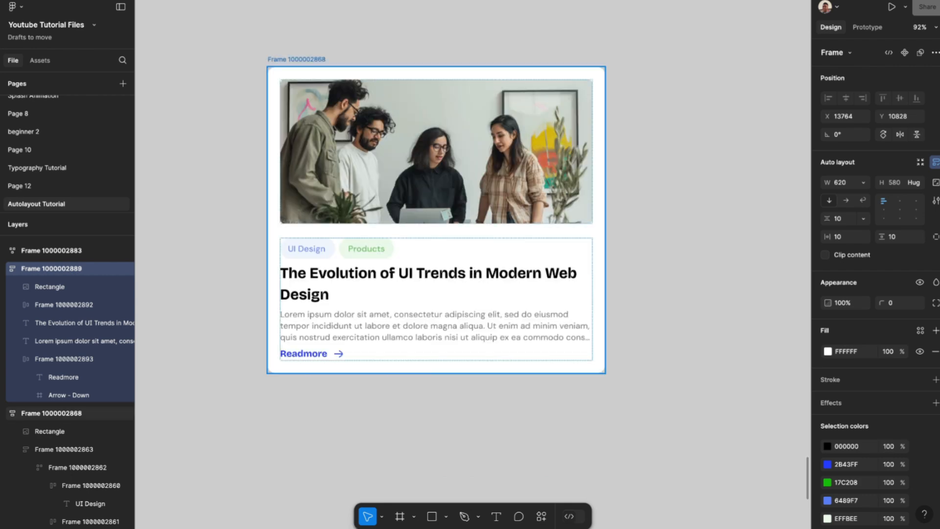
left_click(440, 205)
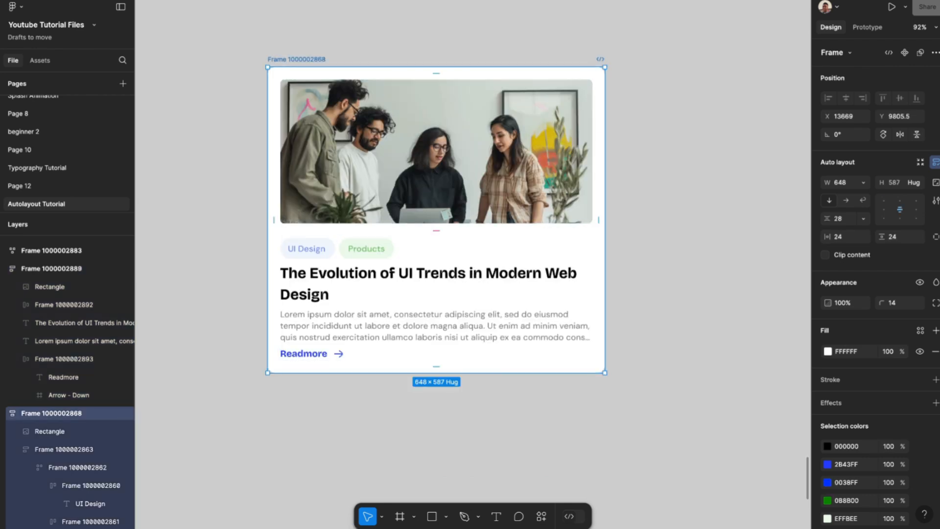
scroll(470, 265, "down", 7)
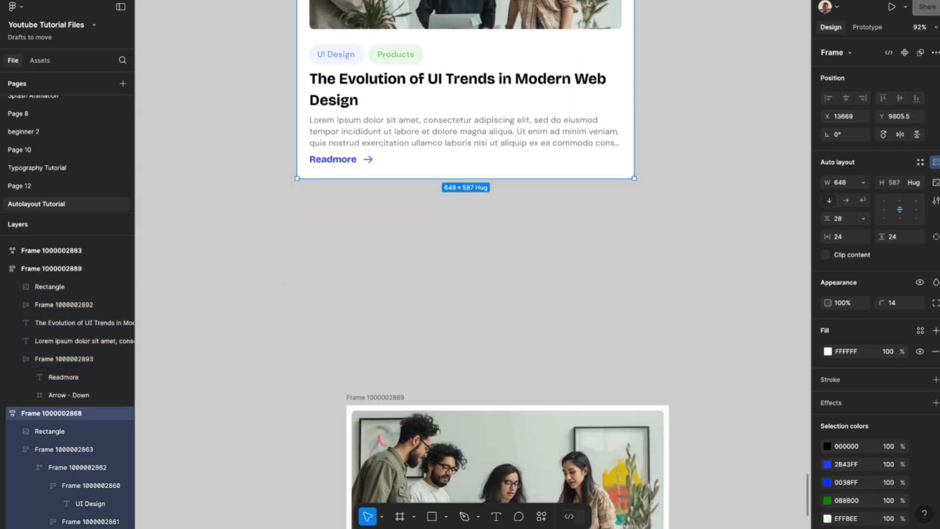
scroll(501, 264, "down", 4)
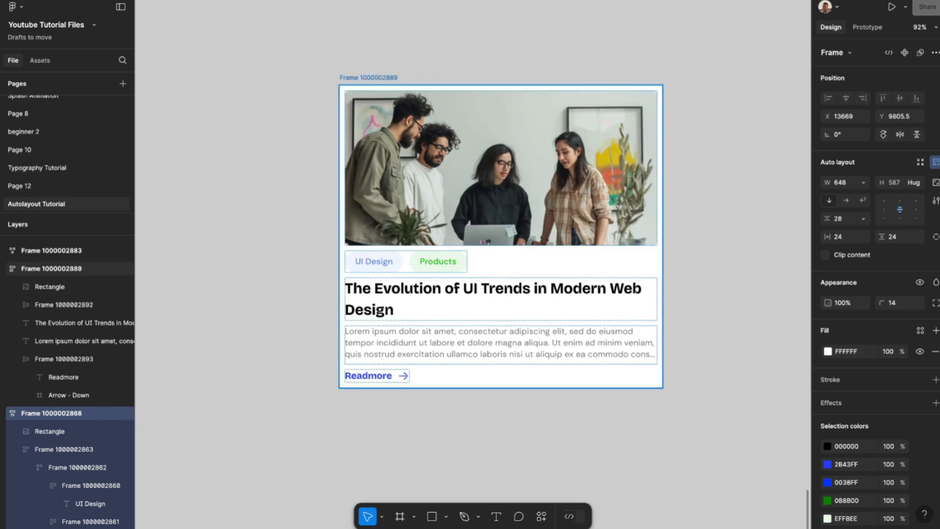
left_click(500, 237)
left_click(838, 236)
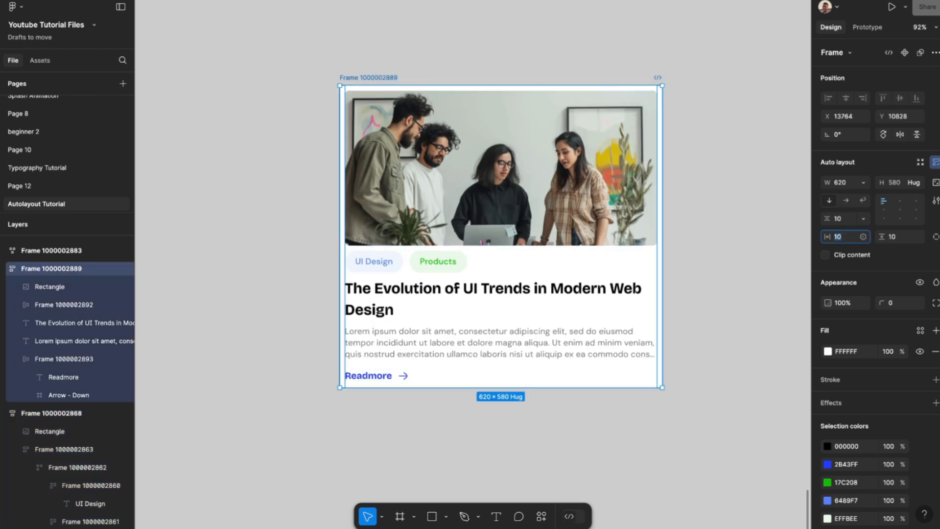
type("24")
key("Return")
key("Tab")
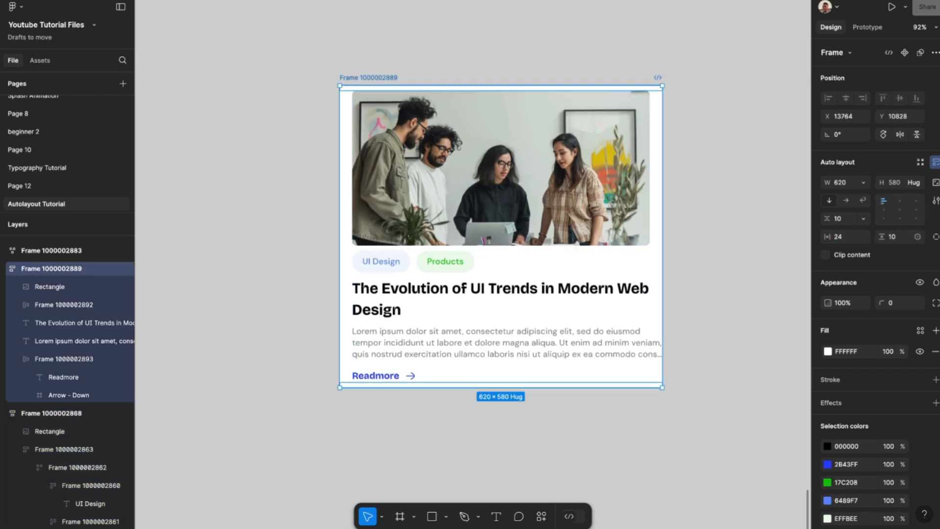
type("24")
key("Return")
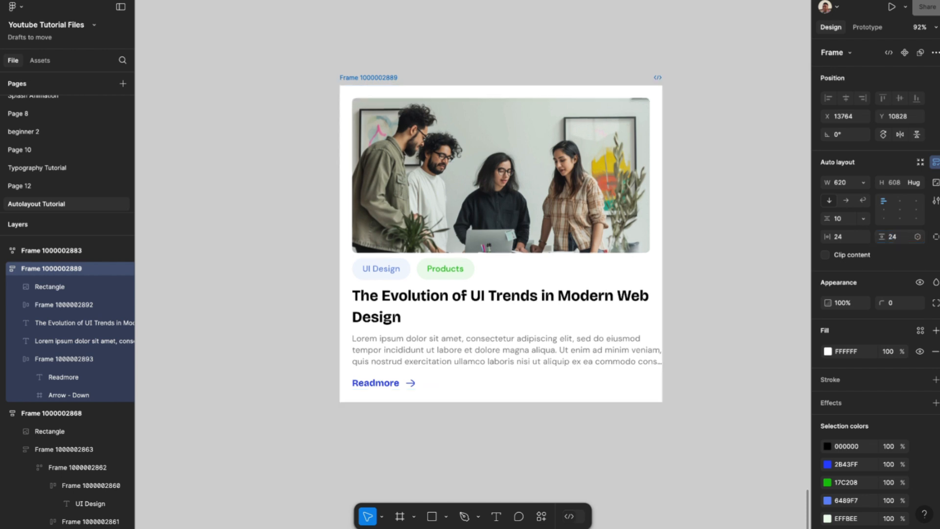
scroll(499, 220, "down", 2)
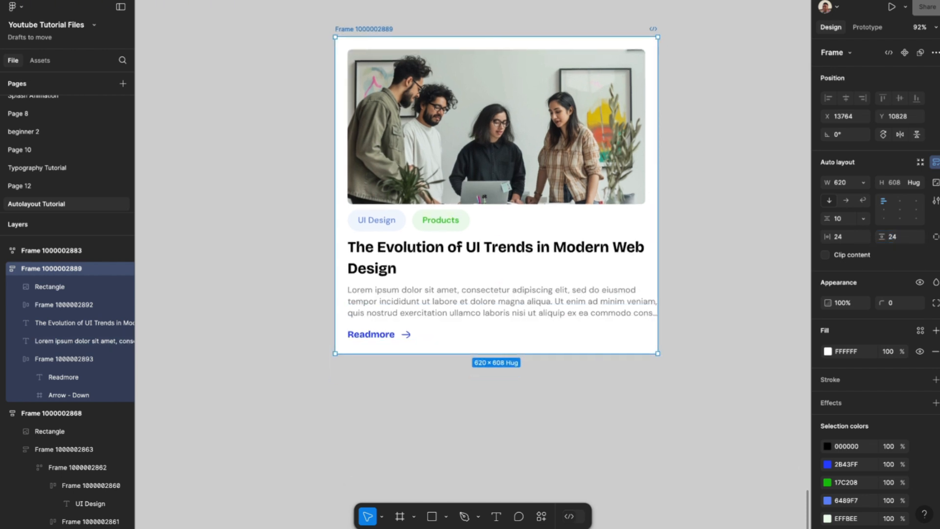
left_click(705, 318)
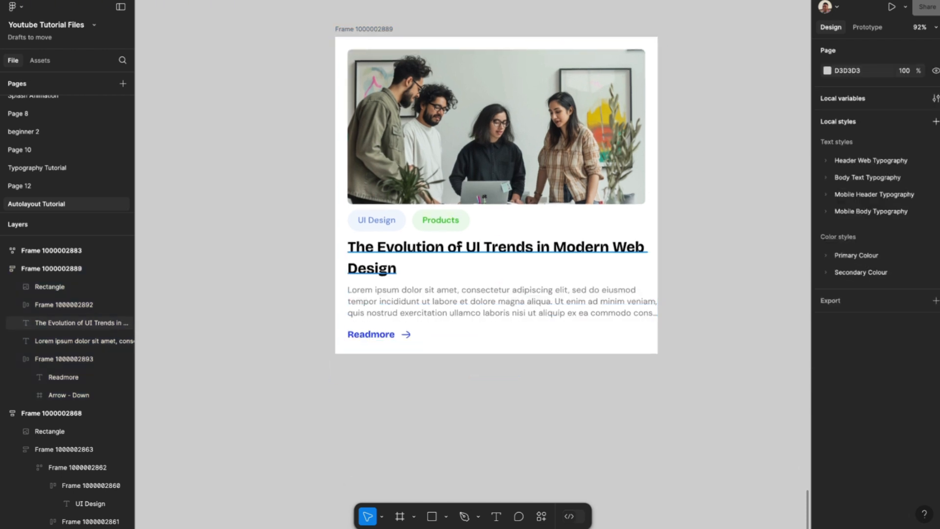
- Set the width of the new card's heading text to Fill container
left_click(52, 269)
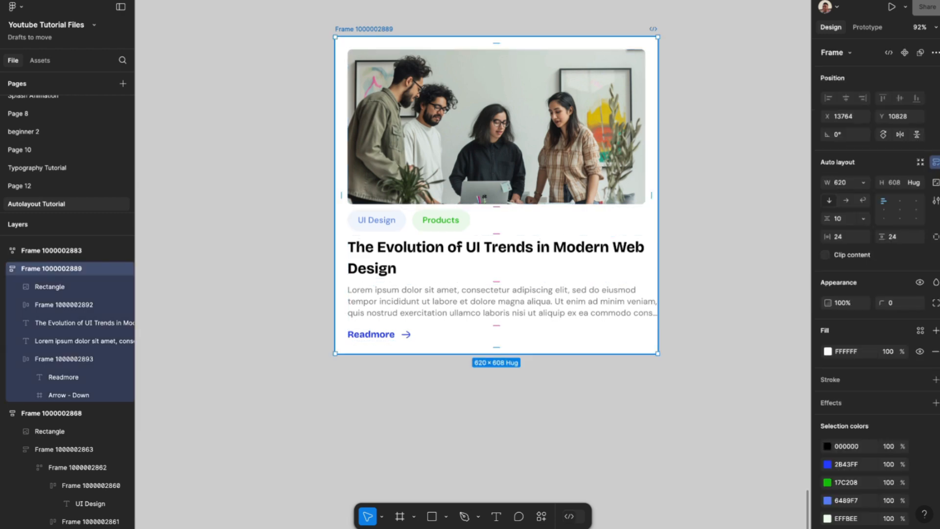
left_click(494, 255)
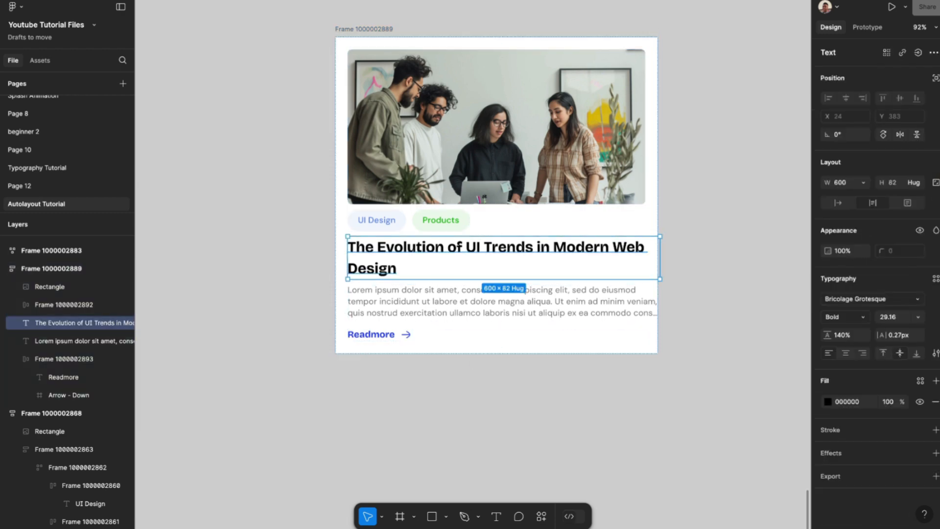
left_click(495, 256)
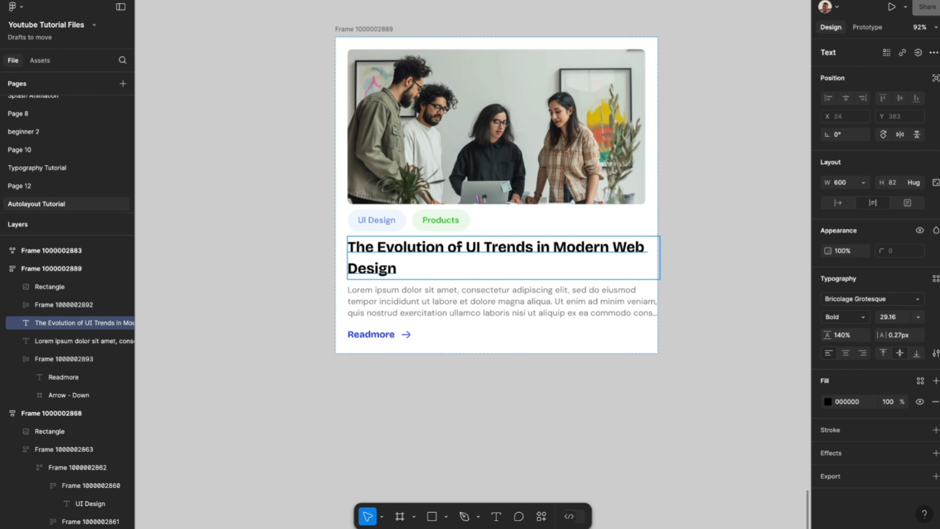
left_click(862, 182)
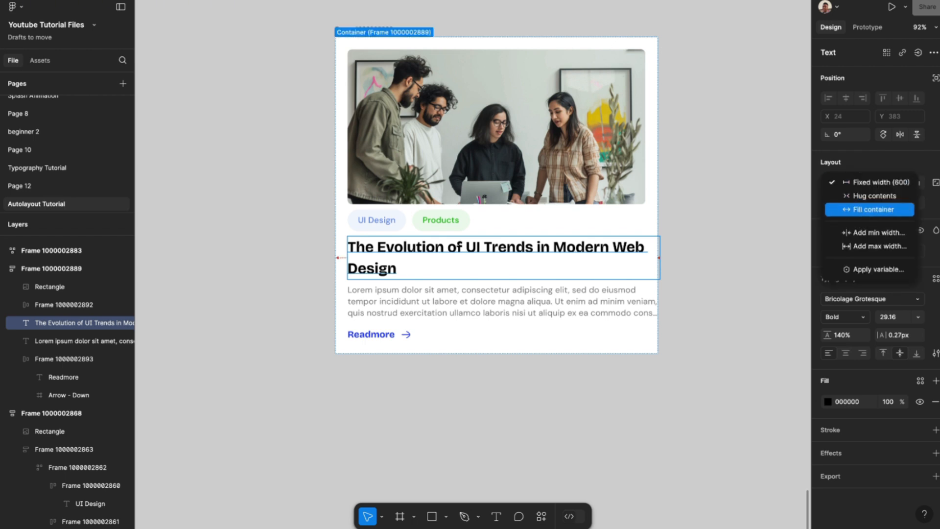
left_click(872, 209)
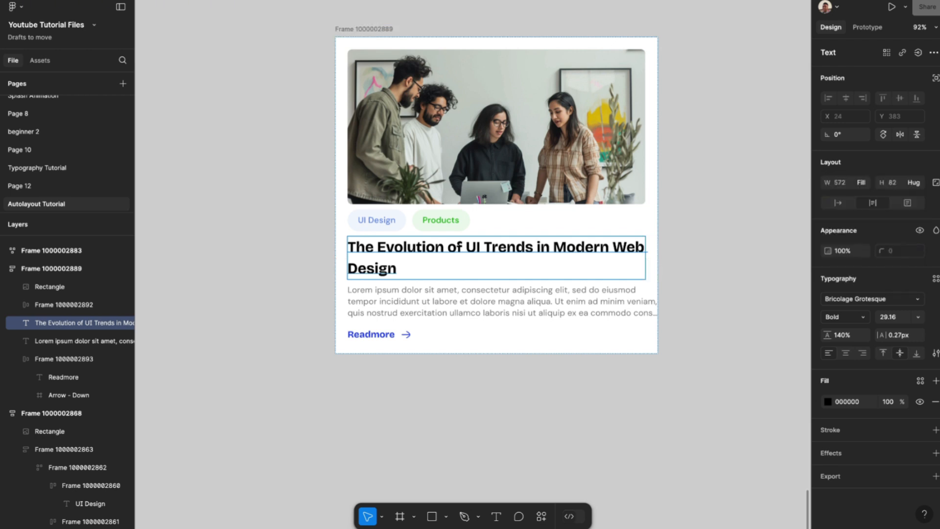
- Set the width of the new card's lorem ipsum paragraph to Fill container
left_click(710, 255)
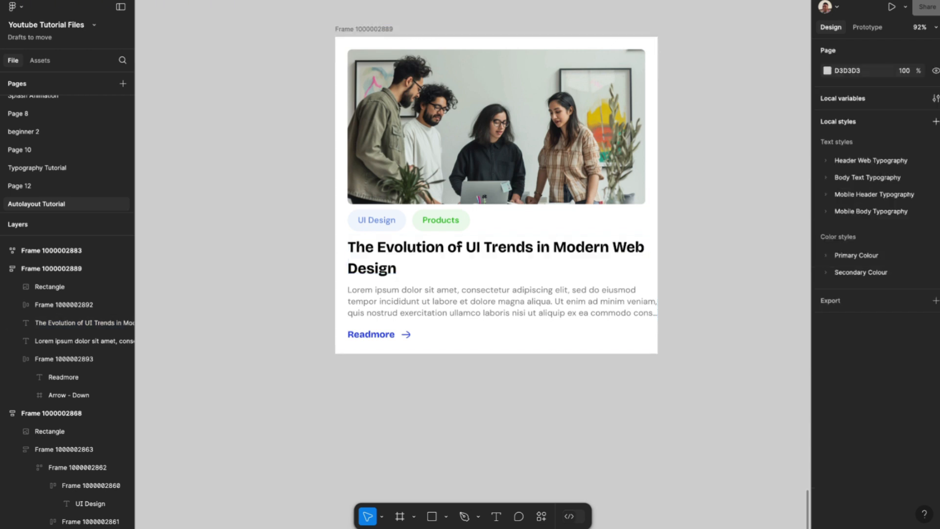
left_click(578, 257)
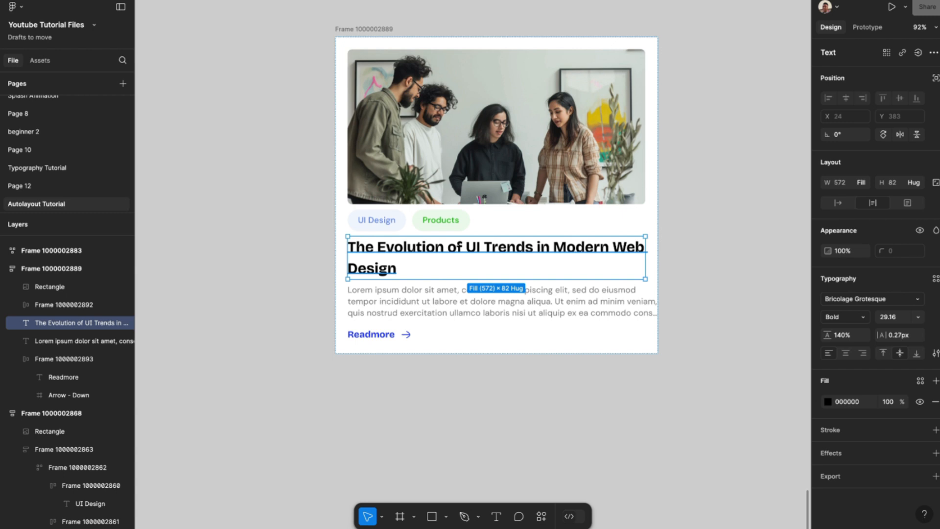
left_click(496, 301)
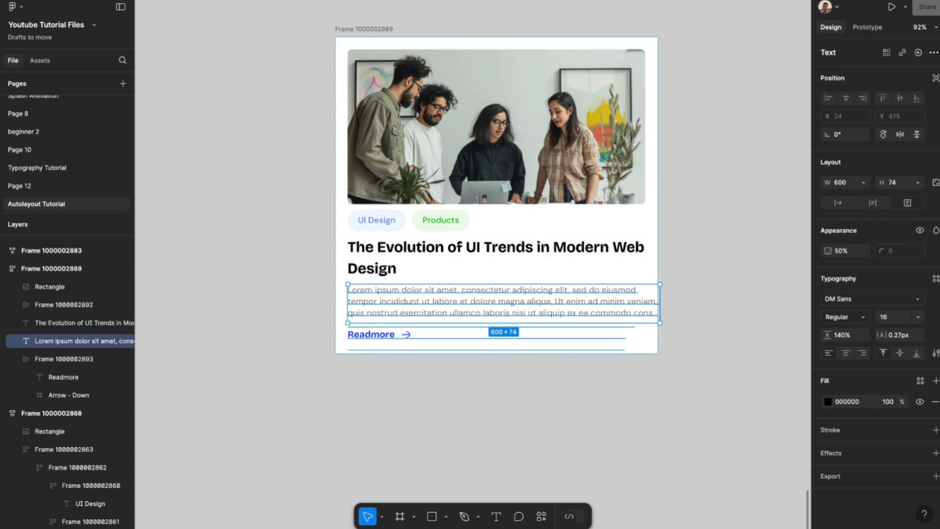
left_click(863, 182)
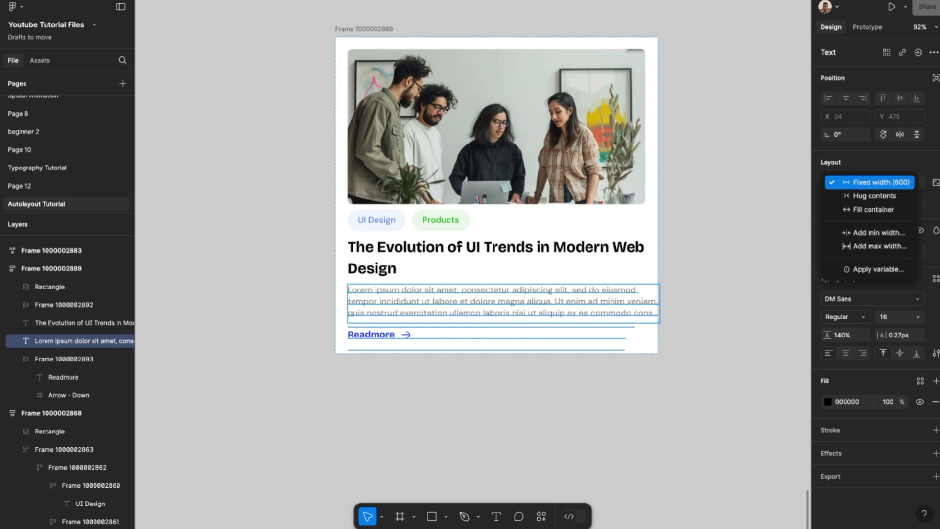
left_click(852, 210)
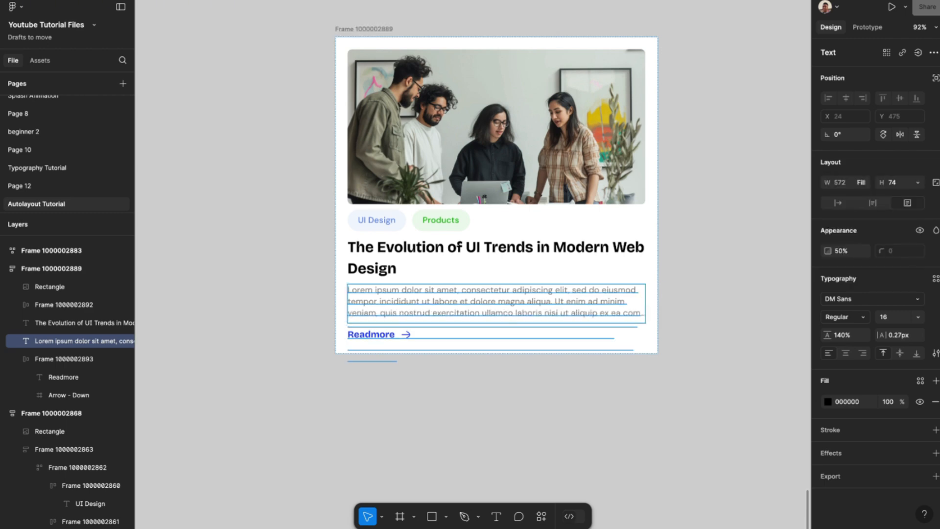
key("Escape")
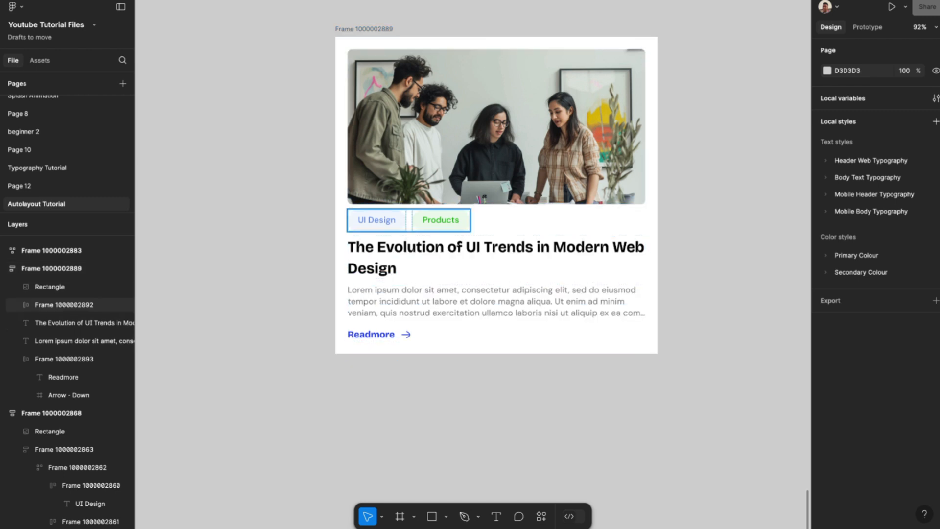
- Set the new card's tags row to Fill container width and switch its auto layout direction to Wrap
left_click(409, 220)
left_click(859, 182)
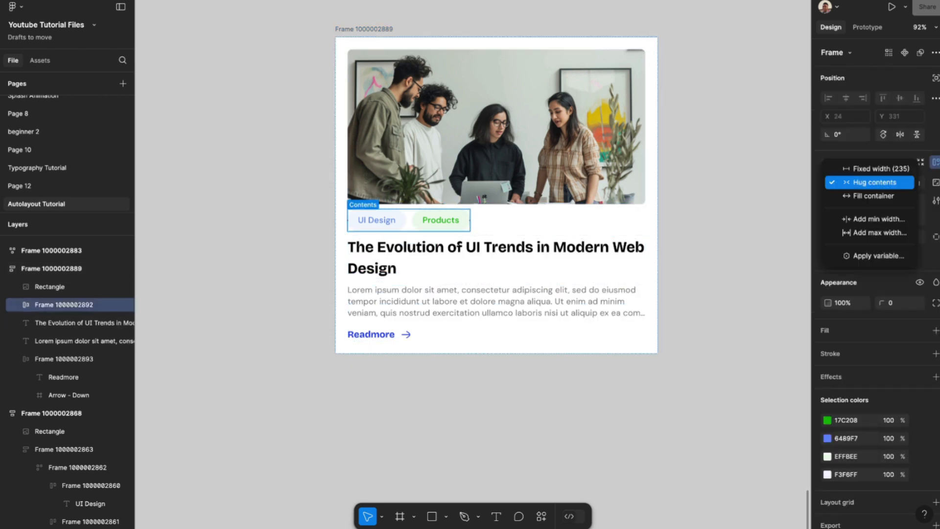
left_click(823, 195)
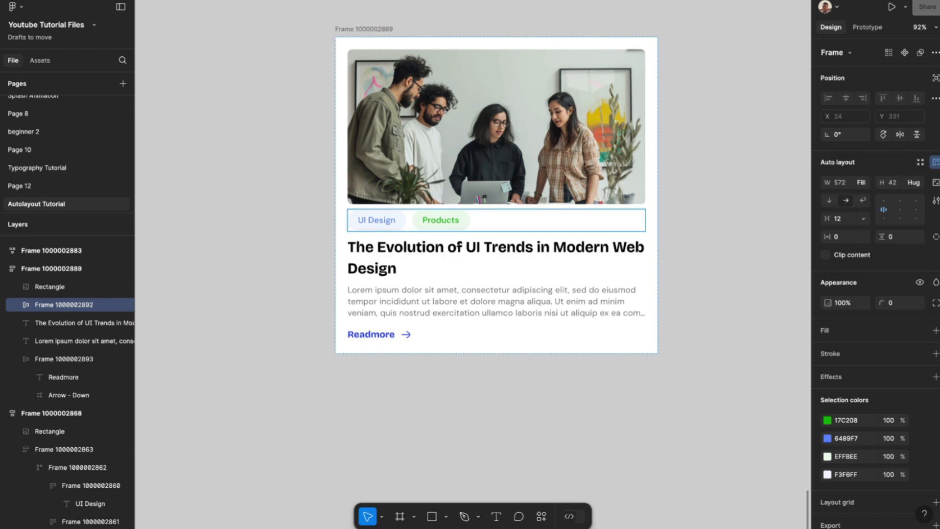
left_click(863, 200)
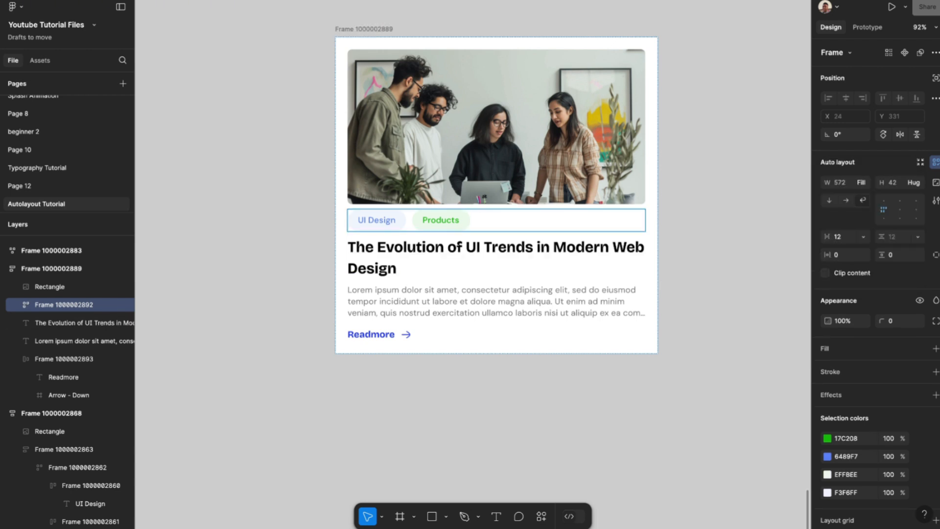
left_click(714, 275)
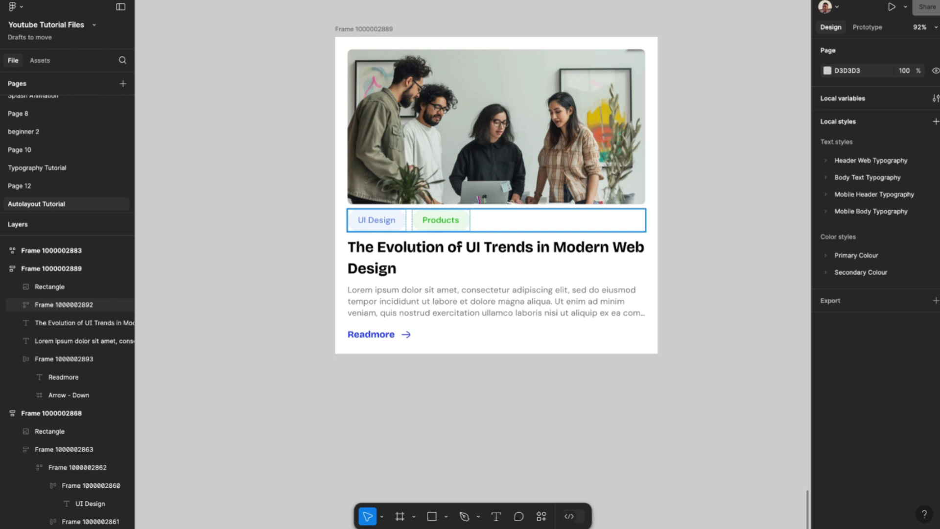
- Test the finished card's responsiveness by narrowing it to about 199 wide and widening it to about 653
scroll(490, 176, "down", 2)
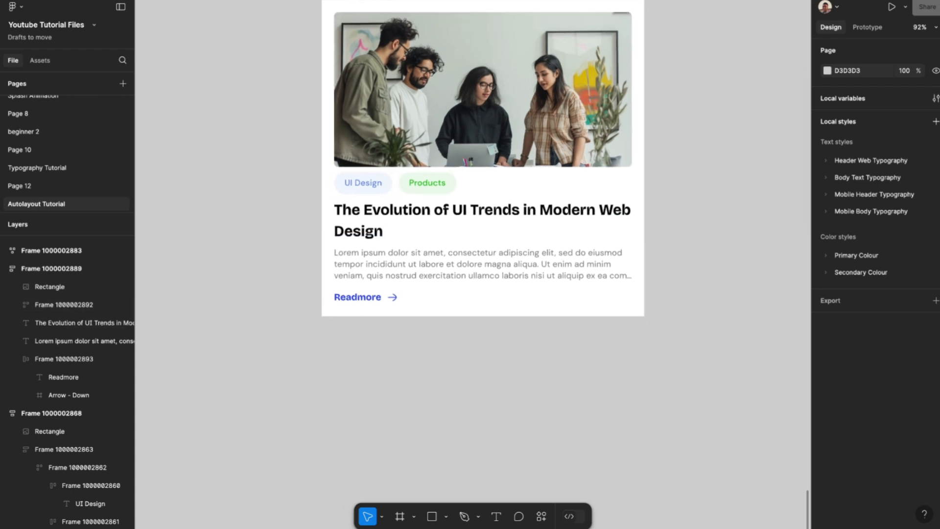
left_click(441, 245)
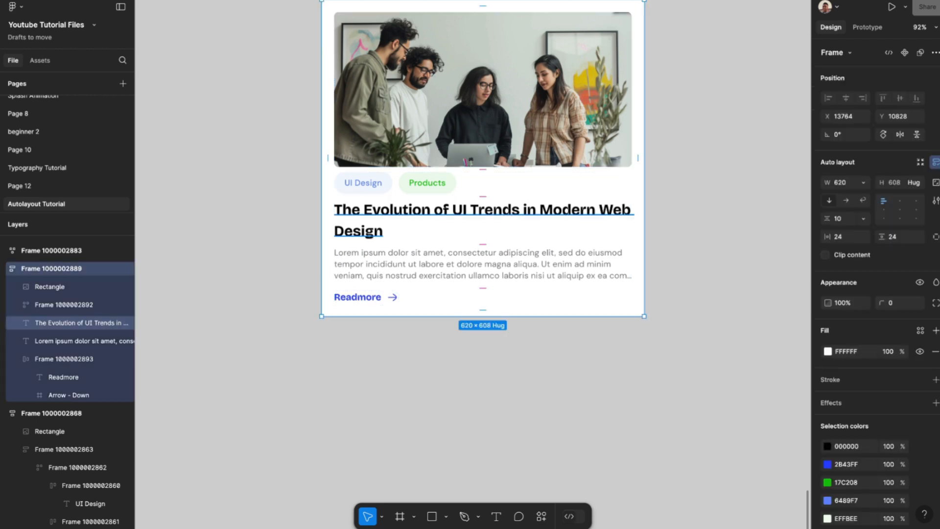
scroll(440, 240, "down", 4)
scroll(441, 233, "up", 7)
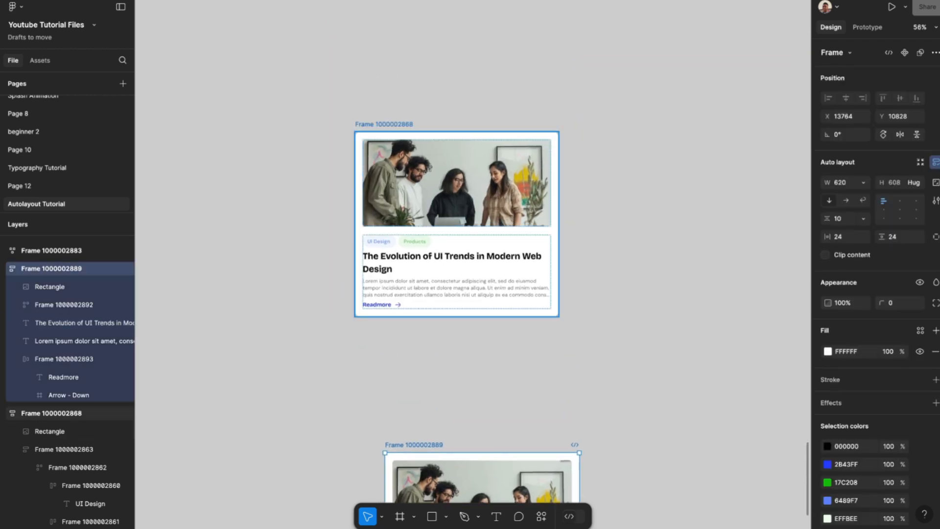
left_click(456, 245)
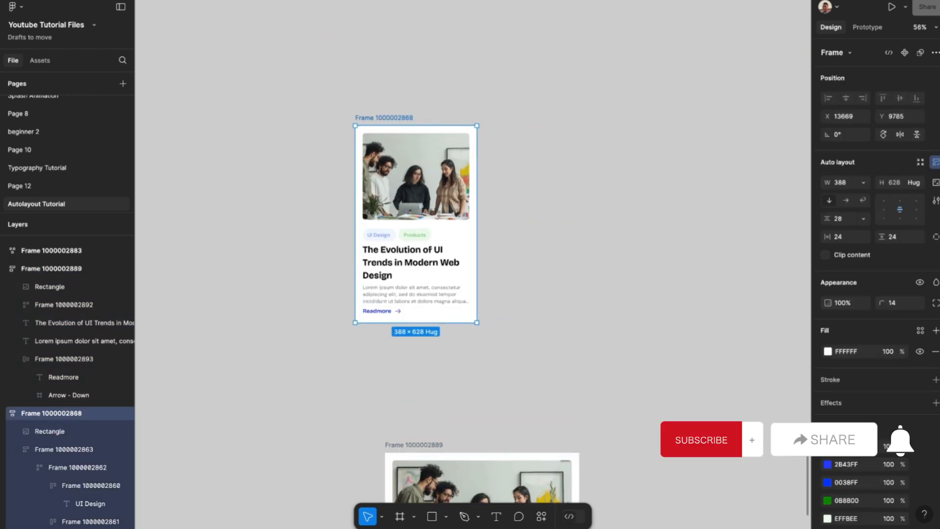
left_click_drag(477, 230, 417, 230)
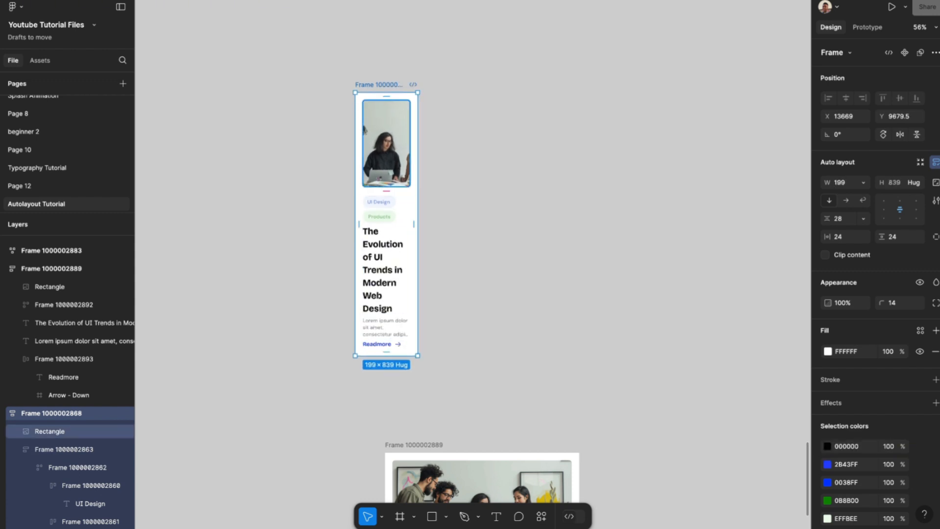
left_click_drag(417, 224, 560, 224)
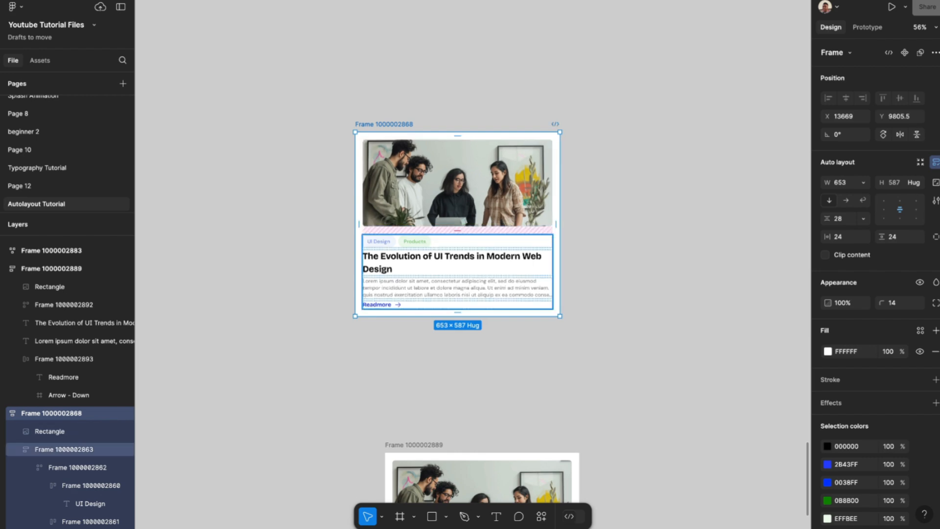
left_click(607, 205)
- Set the width of the new card's Readmore frame to Fill container
scroll(607, 206, "down", 3)
scroll(480, 294, "down", 3)
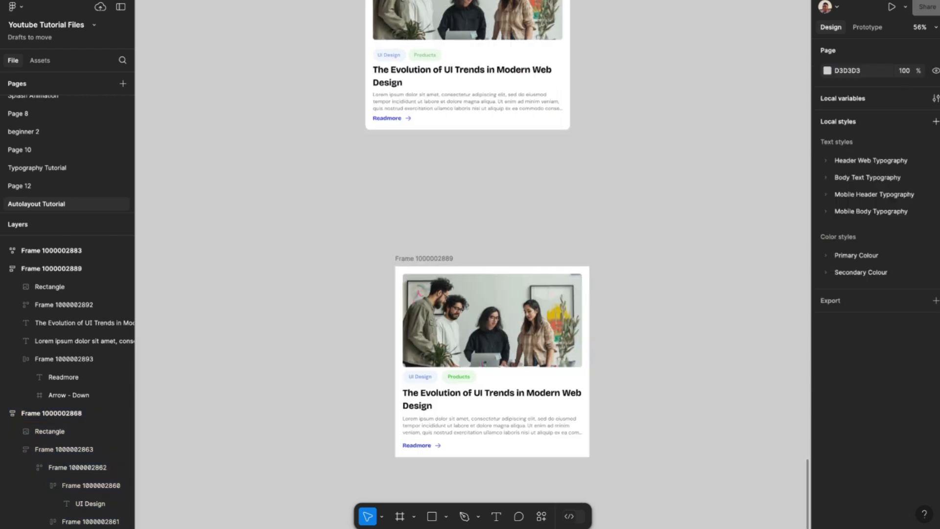
scroll(480, 377, "up", 5)
scroll(431, 188, "down", 3)
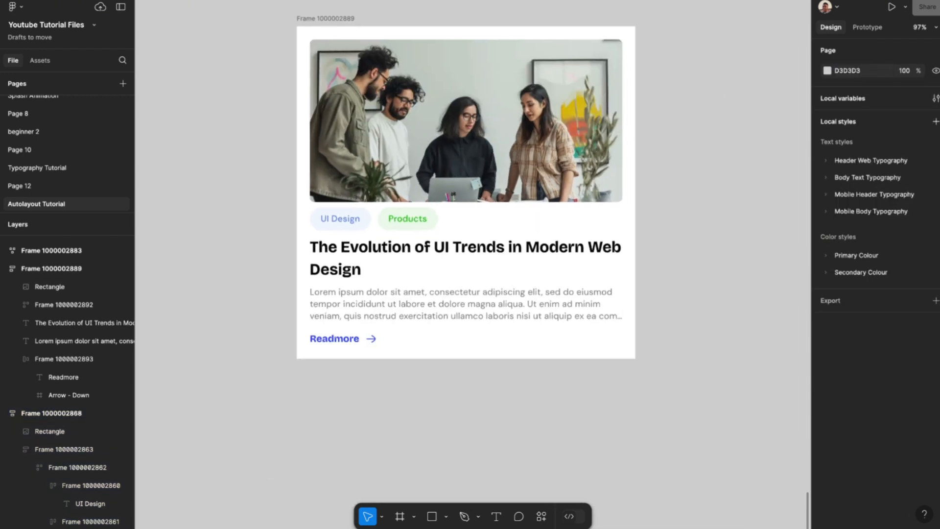
scroll(431, 196, "down", 1)
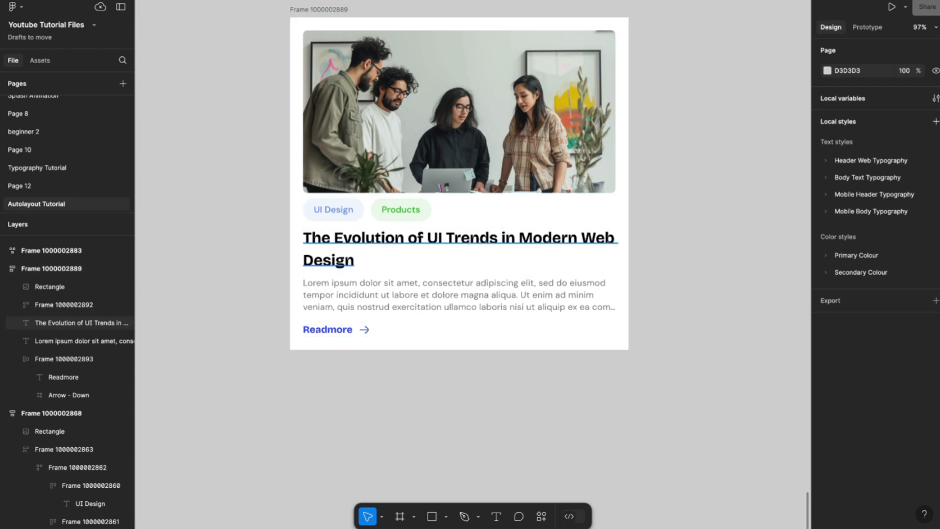
scroll(431, 260, "up", 1)
left_click(431, 262)
left_click(411, 315)
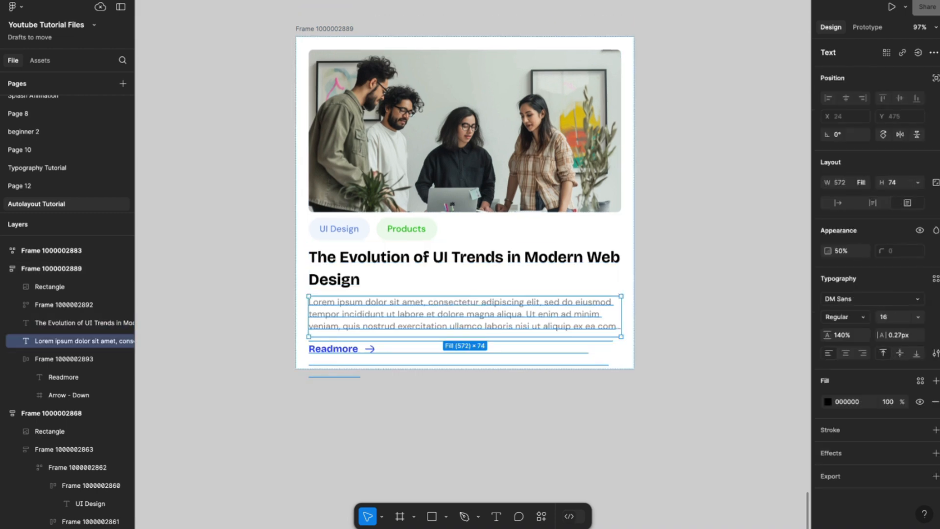
left_click(344, 349)
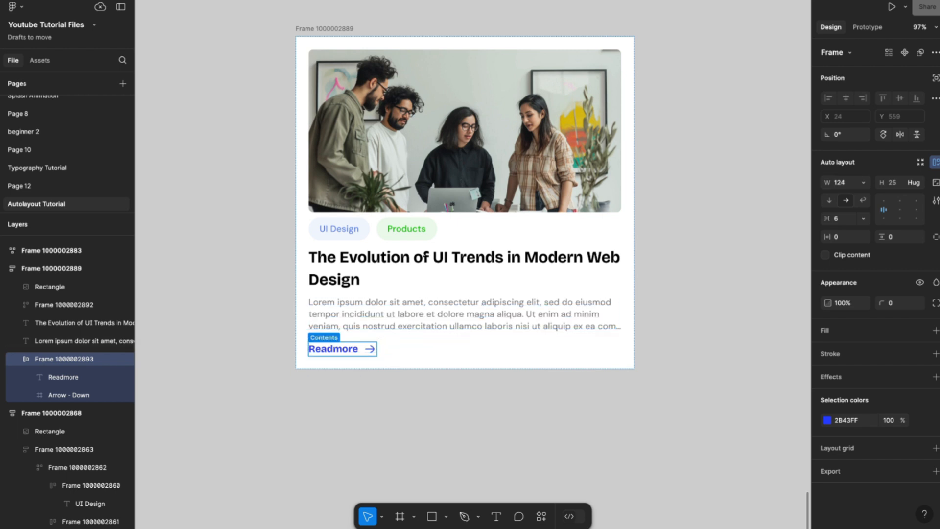
left_click(859, 182)
left_click(861, 197)
scroll(465, 196, "down", 2)
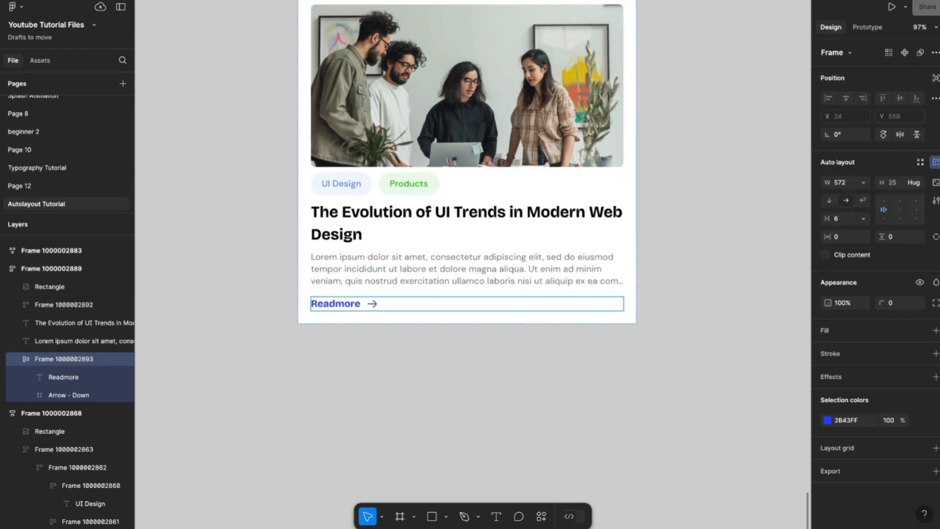
scroll(465, 147, "up", 2)
key("Escape")
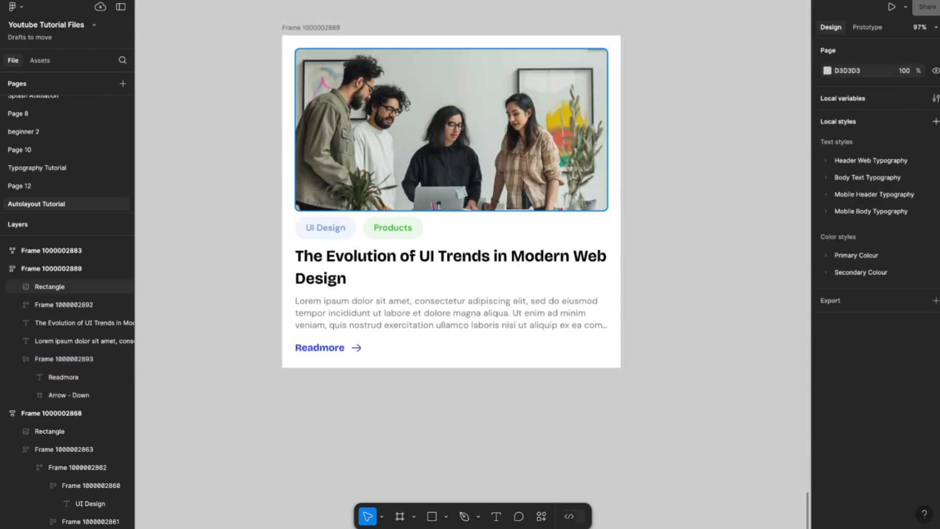
- Set the new card's corner radius to 16
left_click(450, 130)
key("Escape")
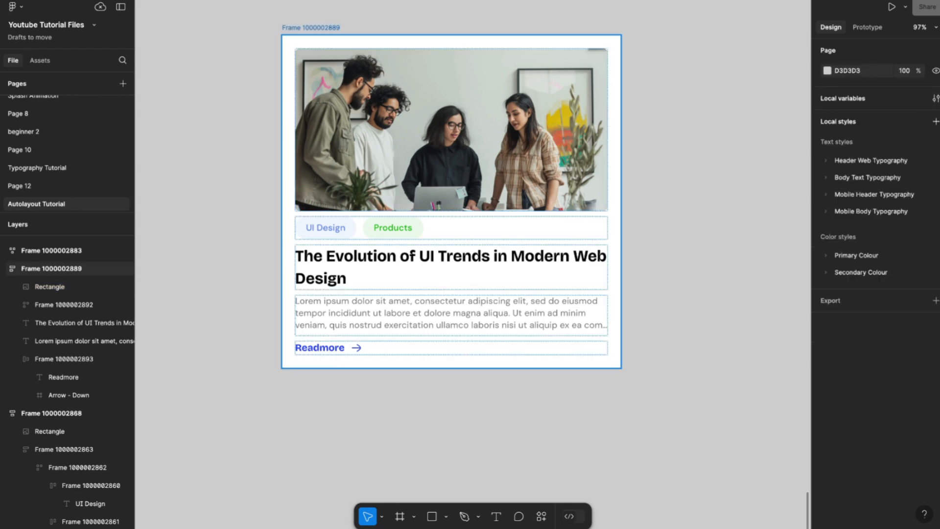
left_click(311, 28)
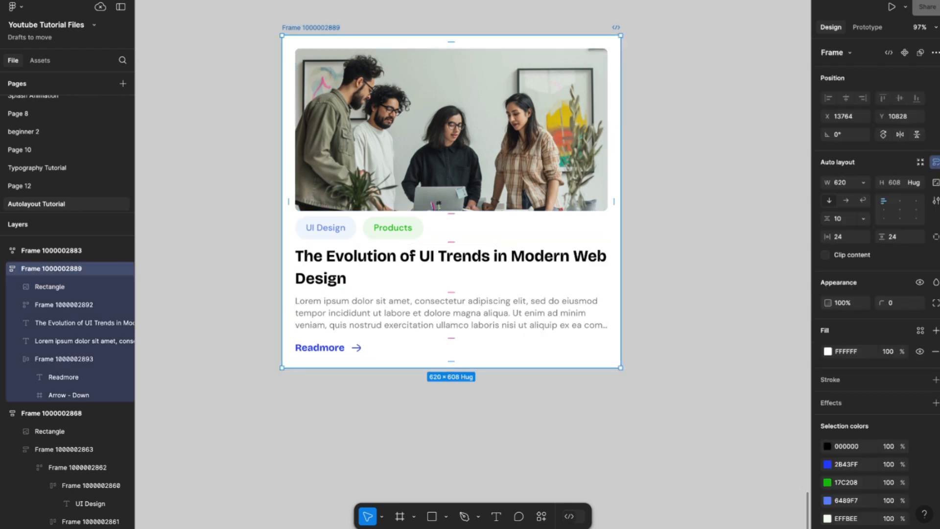
left_click(896, 302)
key("Return")
left_click(897, 303)
key("Return")
left_click(705, 177)
scroll(706, 176, "down", 3)
scroll(706, 177, "right", 2)
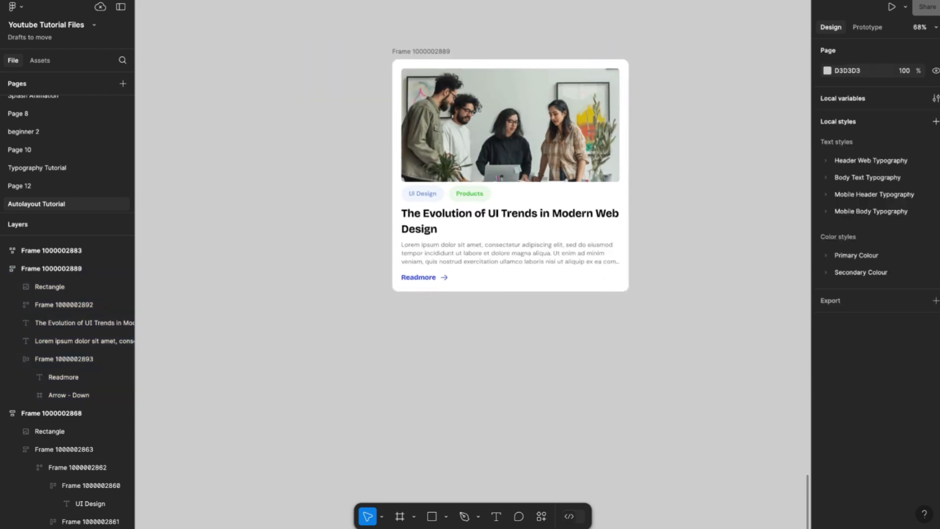
- Test the new card's responsiveness by widening it to about 894 and narrowing it to about 704
left_click(490, 132)
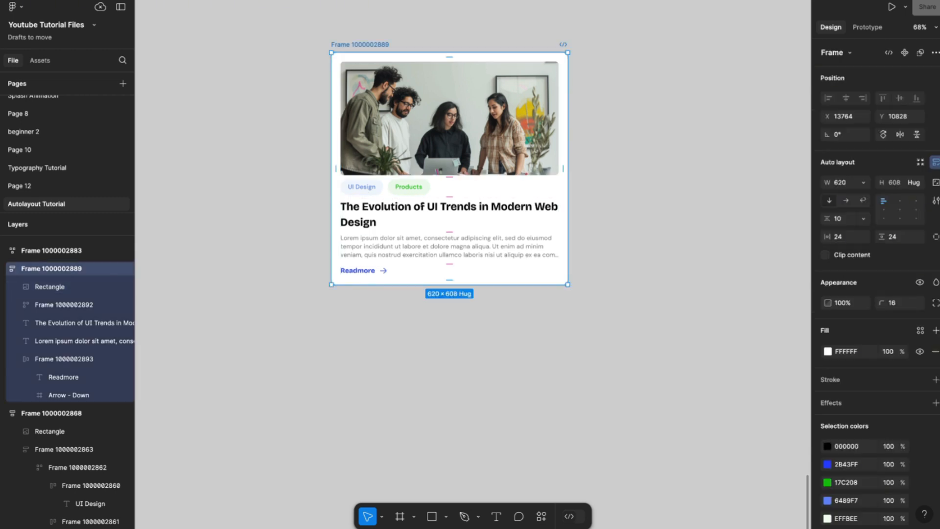
left_click_drag(567, 167, 672, 168)
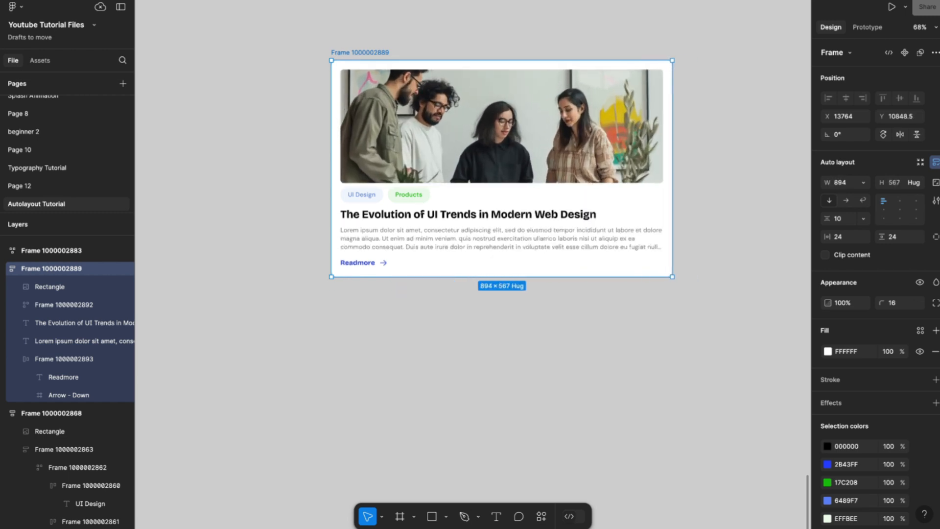
left_click(49, 286)
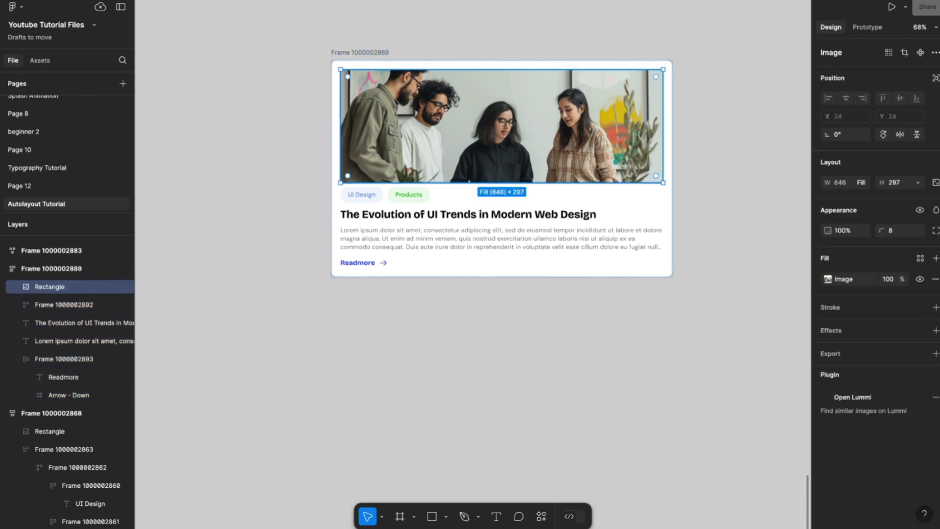
left_click(360, 53)
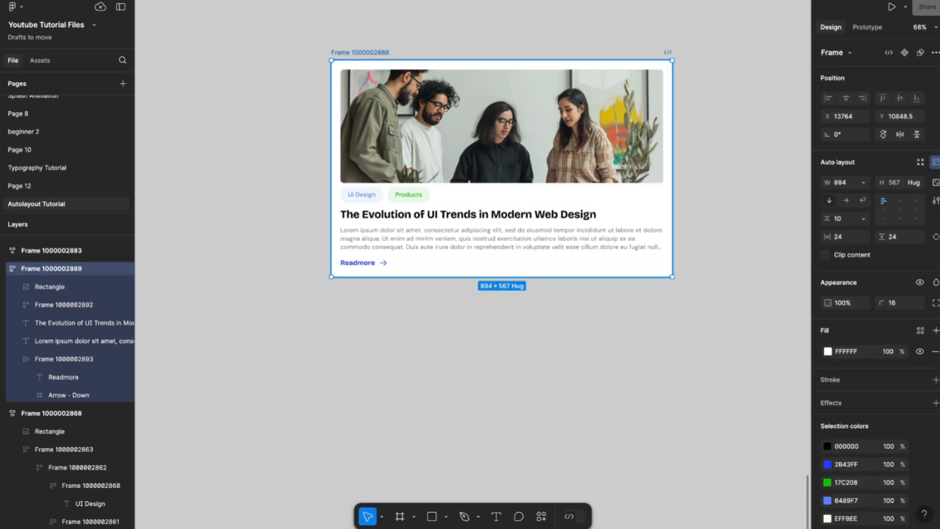
key("Escape")
scroll(448, 181, "right", 2)
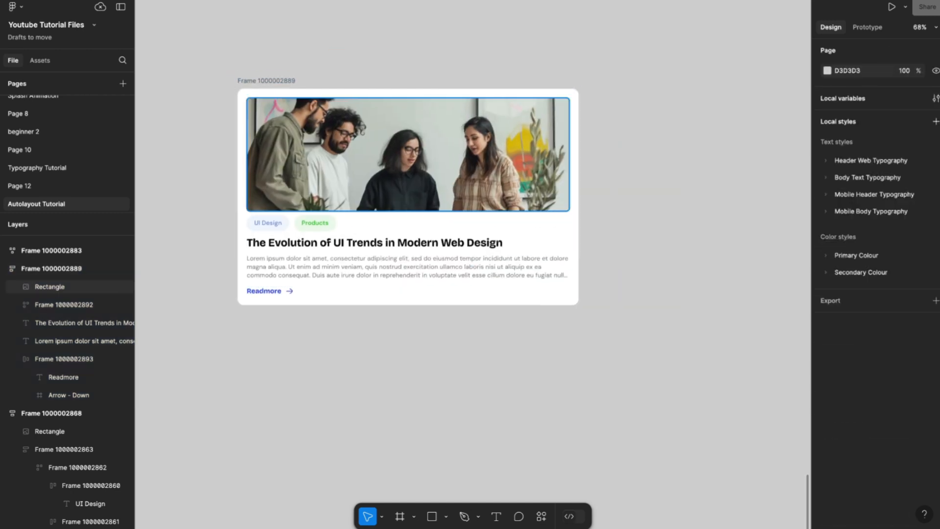
left_click(431, 223)
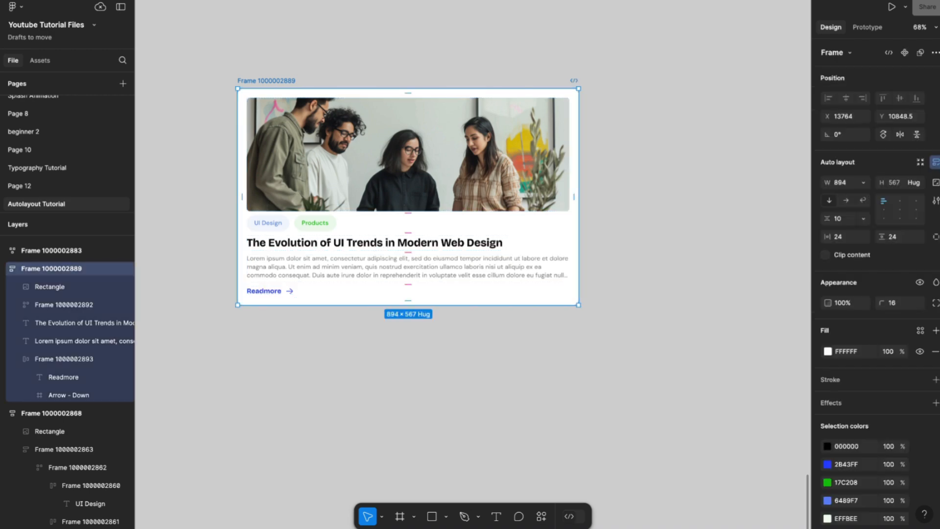
left_click_drag(579, 196, 506, 197)
scroll(384, 202, "up", 4, "ctrl")
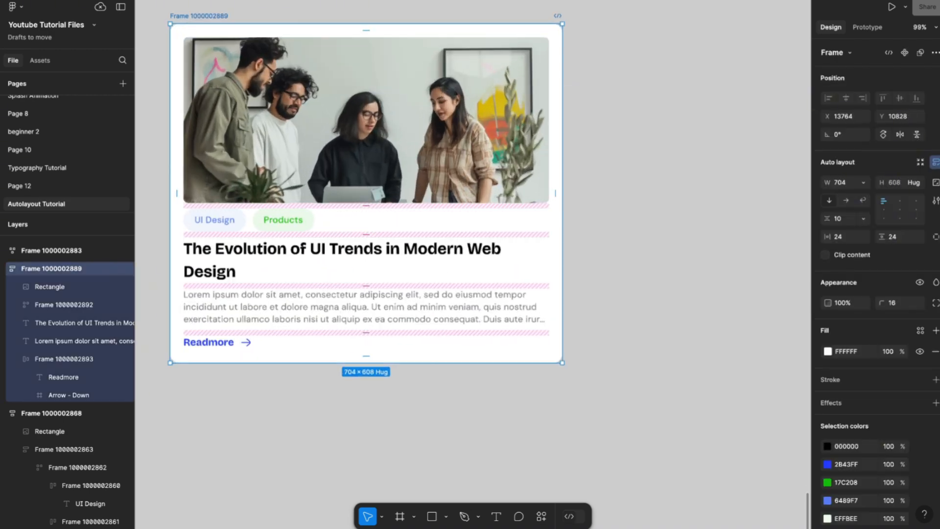
scroll(384, 202, "down", 2)
scroll(384, 201, "left", 2)
left_click(455, 147)
scroll(455, 147, "left", 1)
scroll(455, 147, "up", 2)
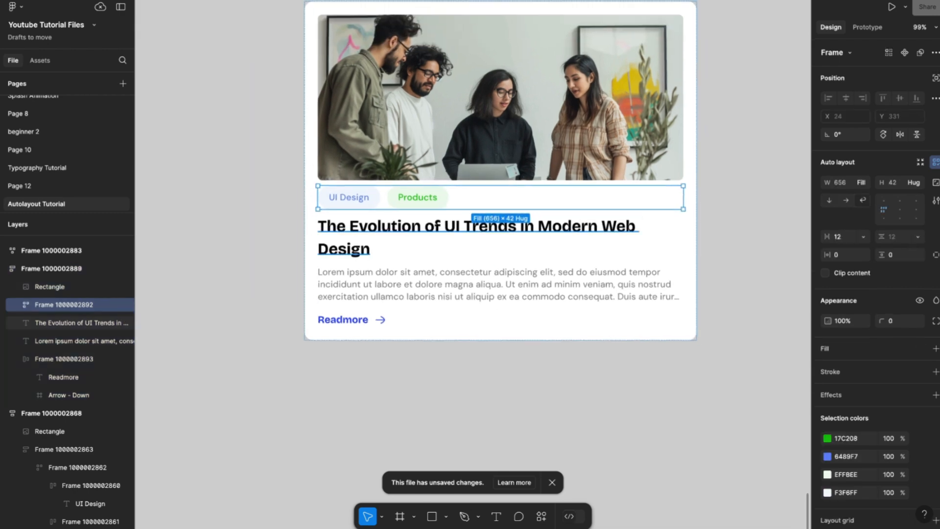
scroll(455, 147, "right", 1)
scroll(464, 194, "right", 1)
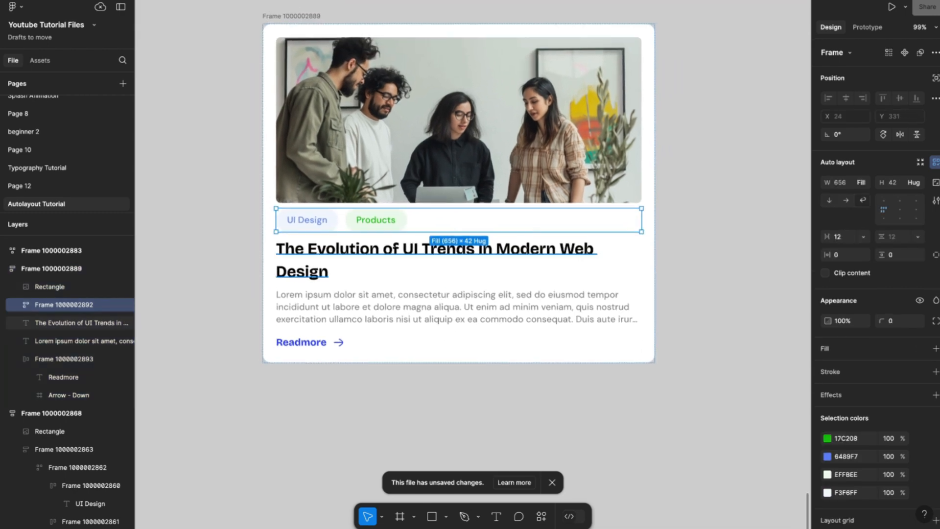
scroll(459, 272, "down", 3, "ctrl")
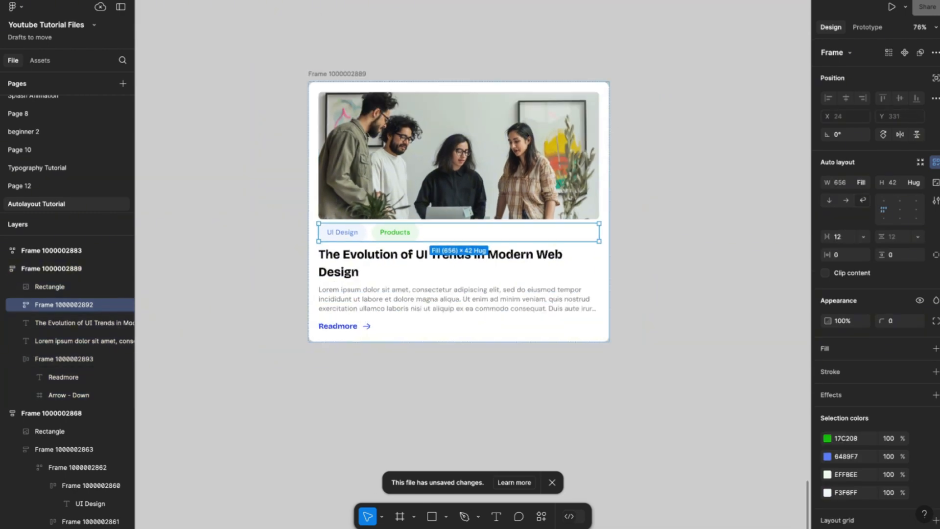
left_click(686, 274)
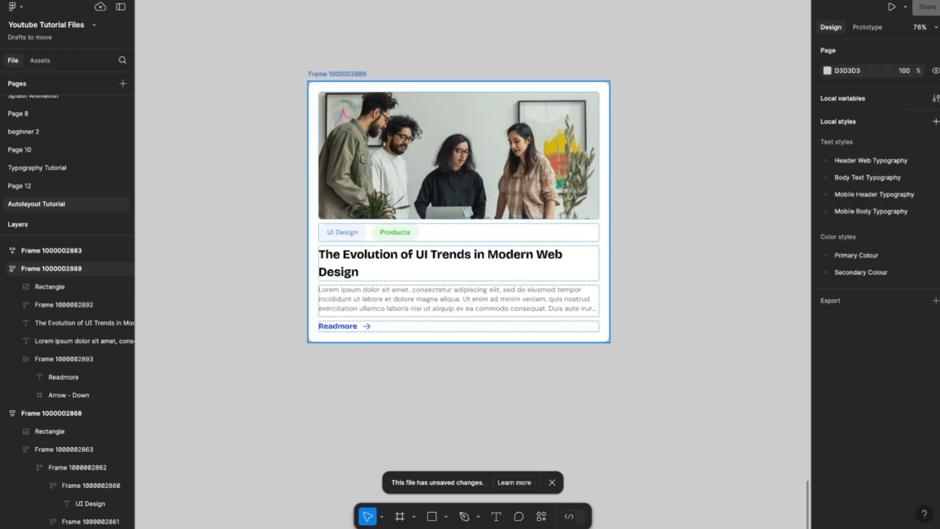
- Try the new card's auto layout in the horizontal direction, and undo the change
left_click(461, 283)
left_click(845, 200)
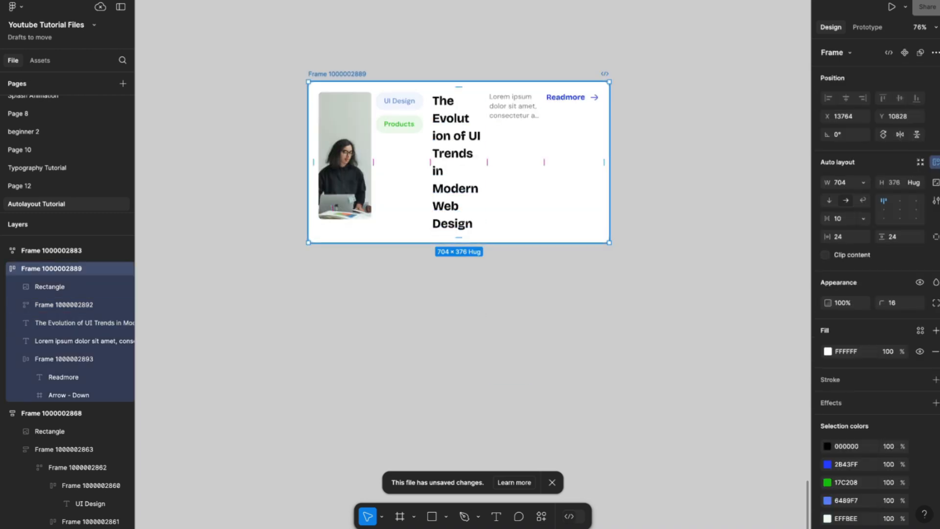
key("ctrl+z")
- Group the card's tags, title, description and Readmore row into one nested auto layout frame below the image
left_click(459, 232)
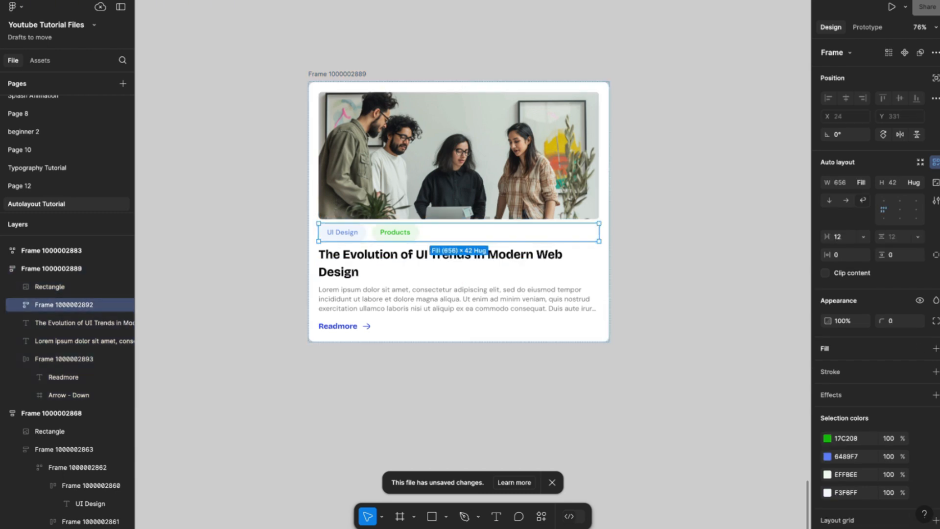
left_click(459, 256, "shift")
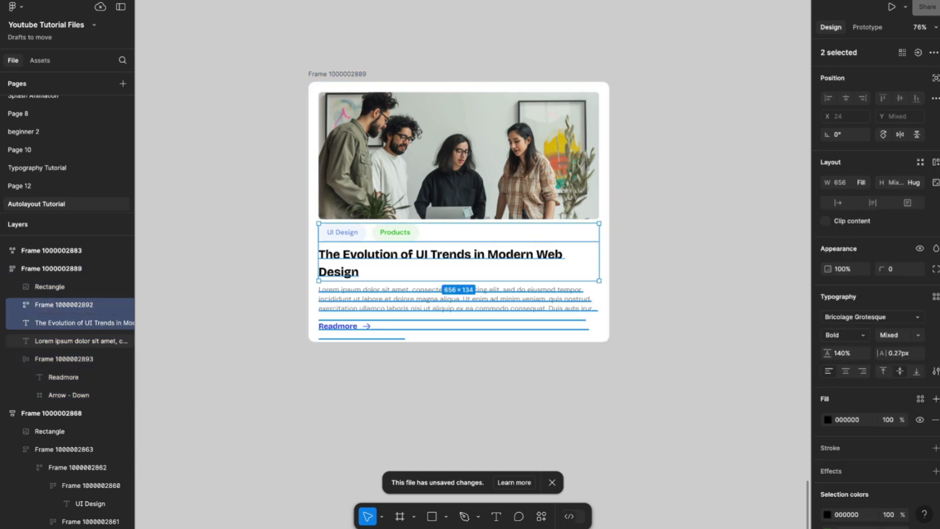
left_click(459, 299, "shift")
left_click(458, 326, "shift")
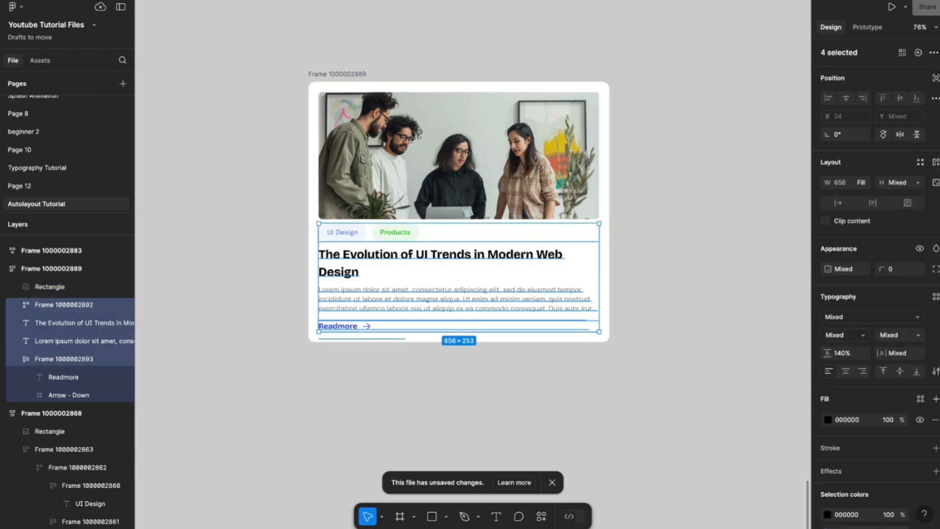
key("shift+a")
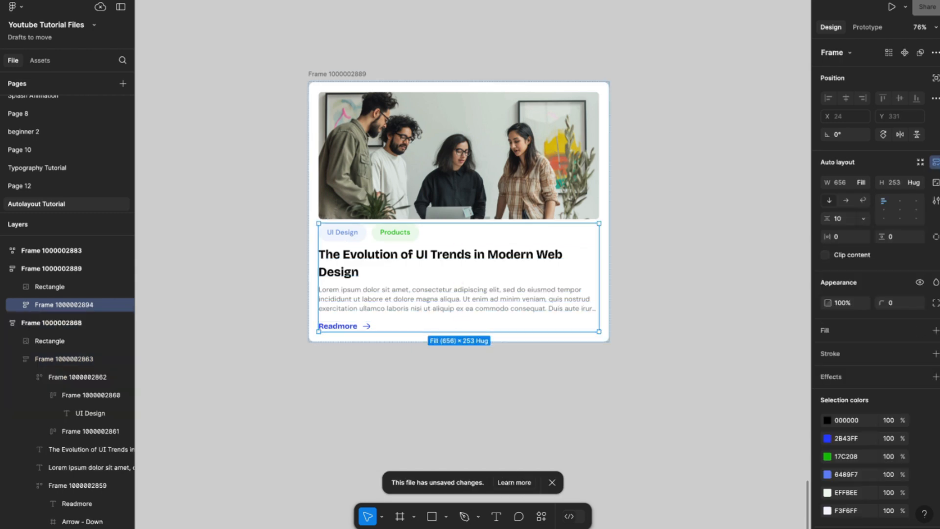
key("Escape")
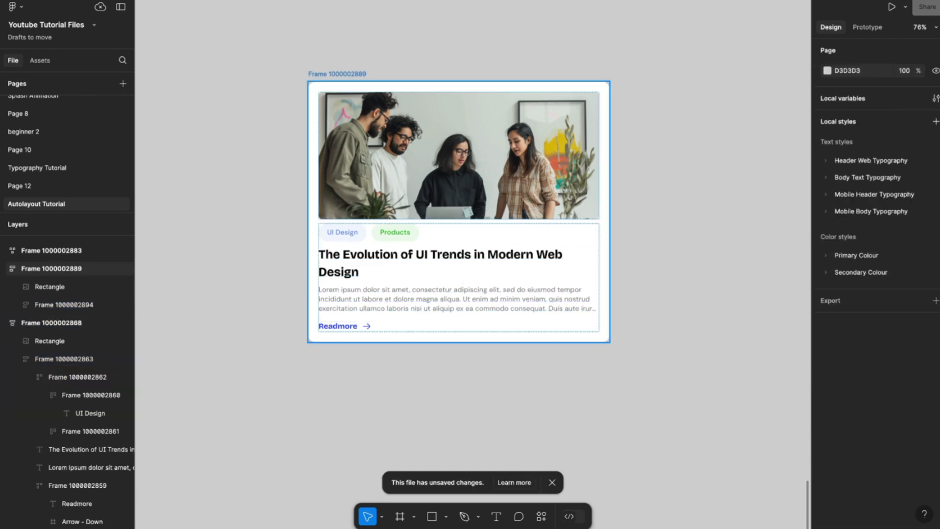
- Set the new card's vertical gap between the image and the text frame to 24
left_click(337, 74)
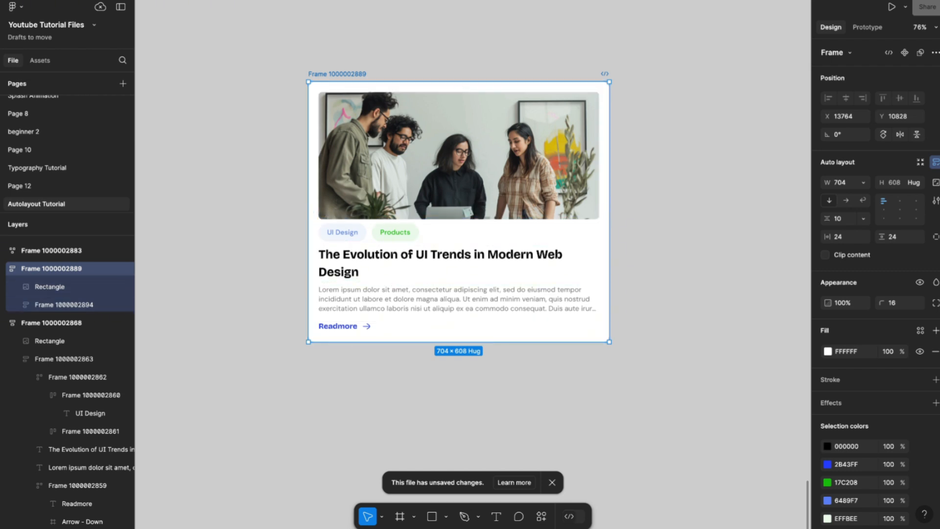
left_click(838, 219)
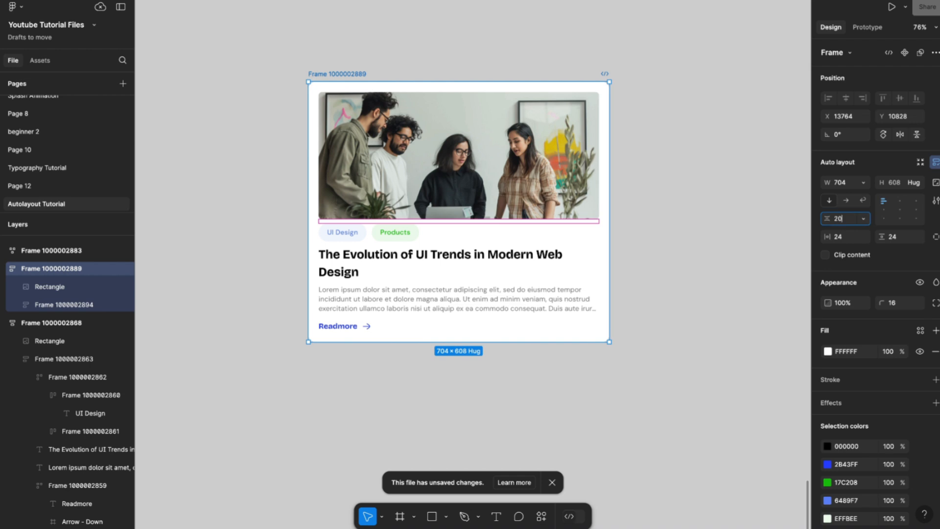
key("Return")
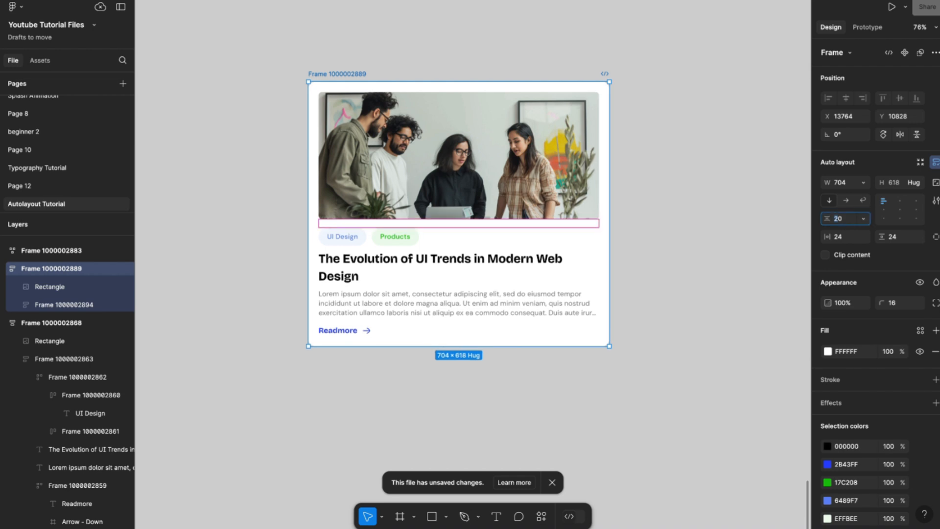
type("4")
key("Return")
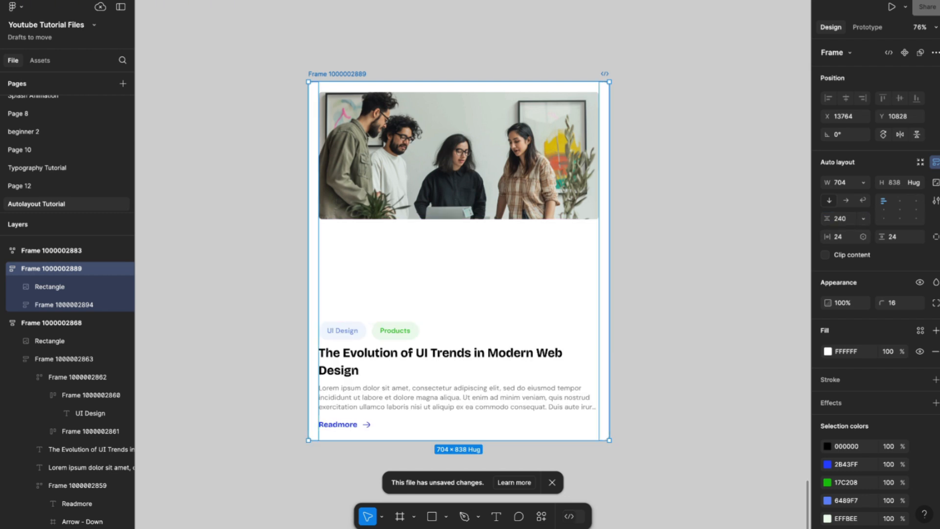
key("Return")
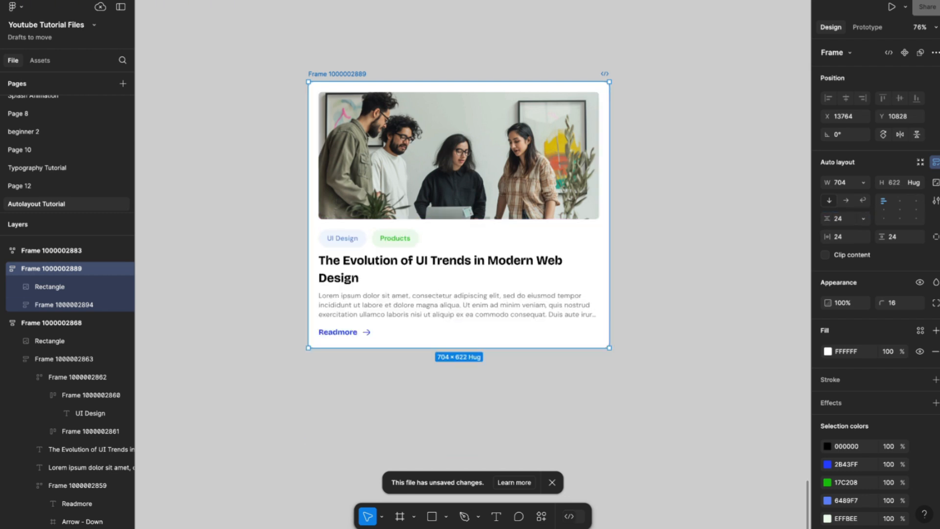
key("Escape")
scroll(455, 206, "down", 2)
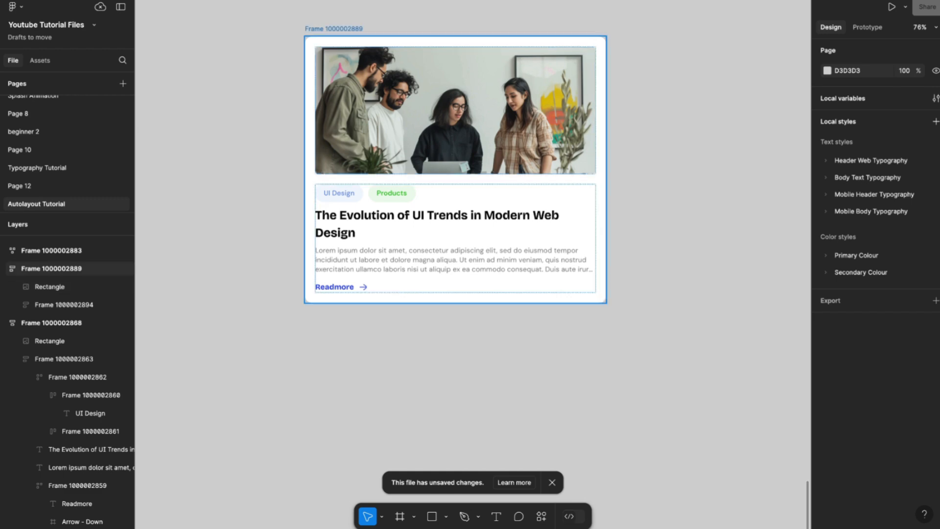
- Switch the card's auto layout direction to horizontal and widen the card to about 954
left_click(333, 28)
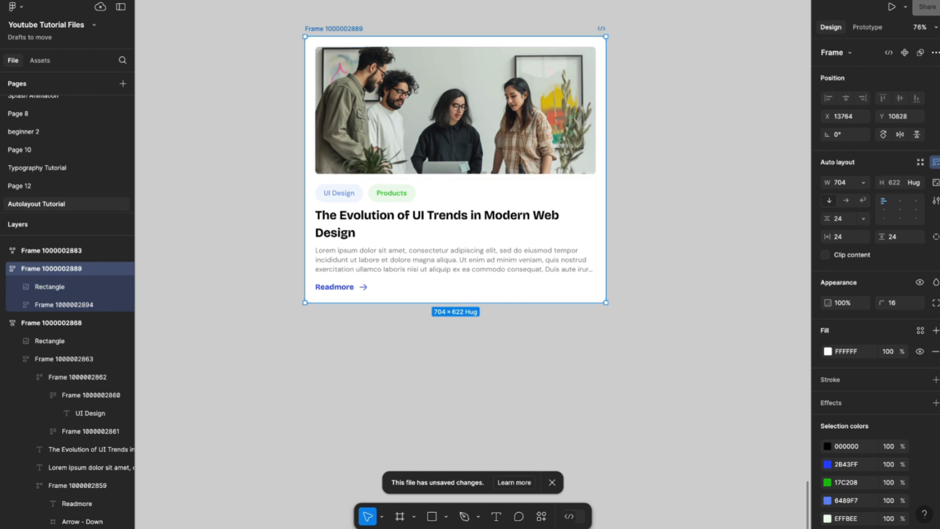
left_click(846, 200)
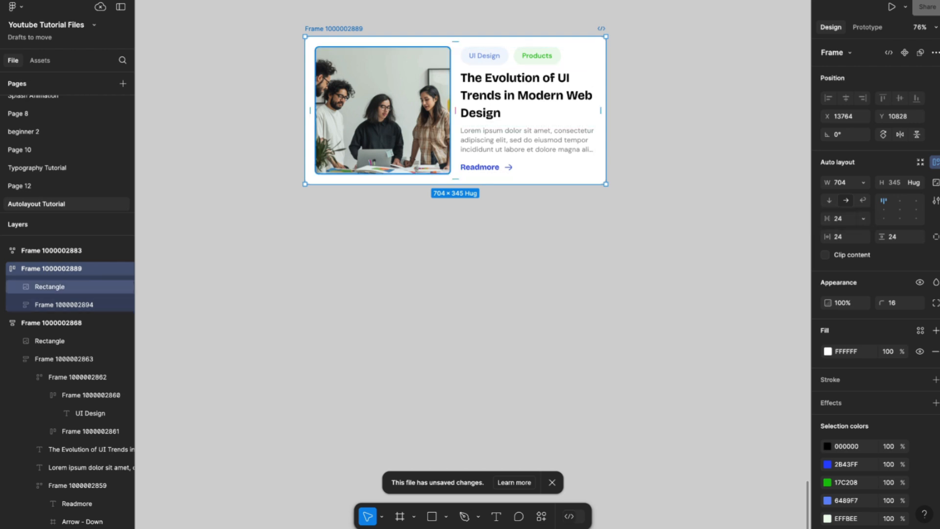
scroll(426, 133, "up", 1)
scroll(435, 161, "right", 1)
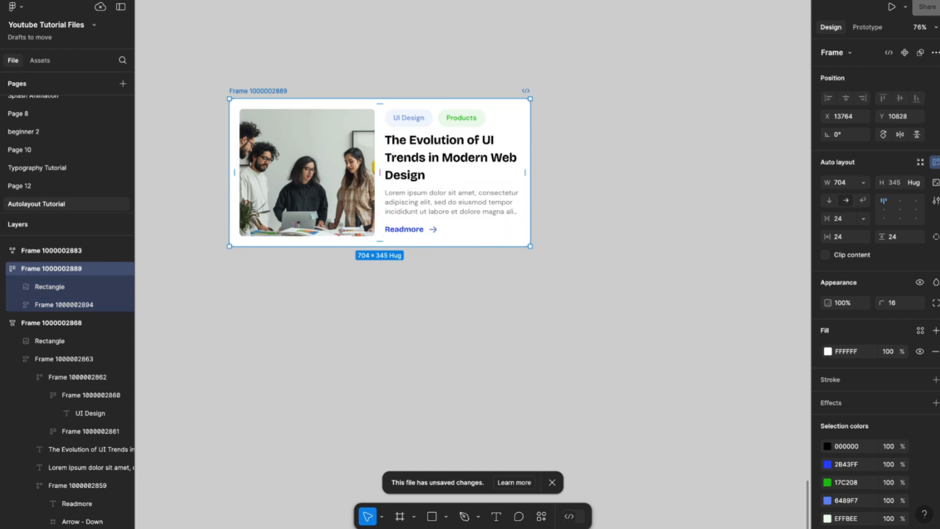
left_click_drag(530, 172, 637, 172)
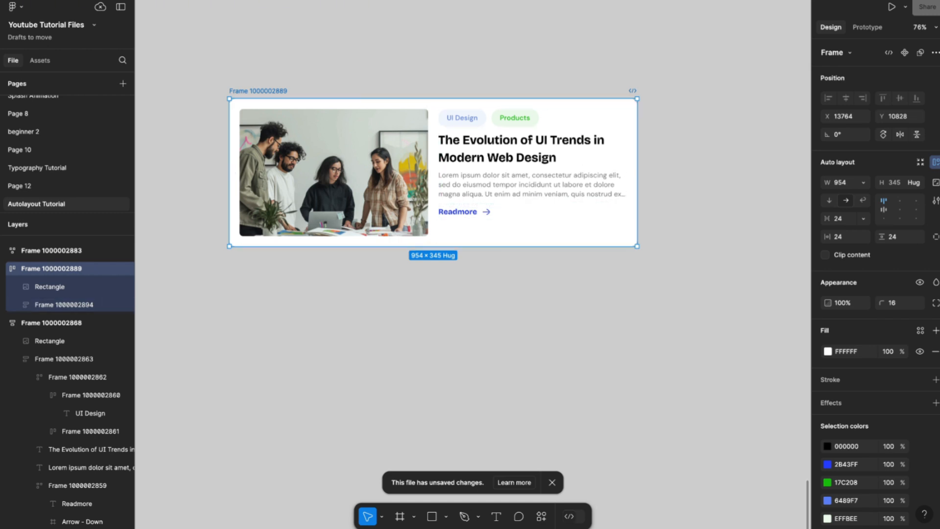
- Try top and bottom alignment for the card's contents, and set the alignment to left and vertically centred
left_click(884, 209)
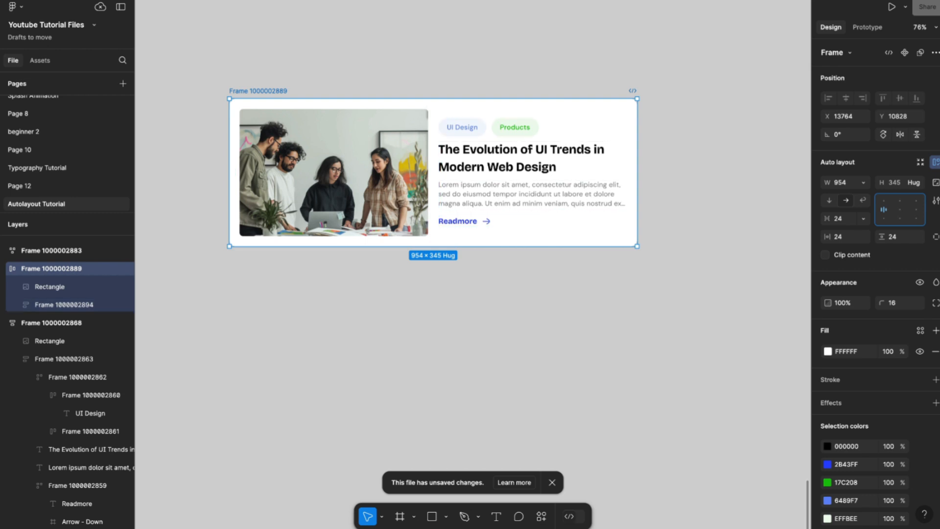
left_click(884, 201)
left_click(883, 219)
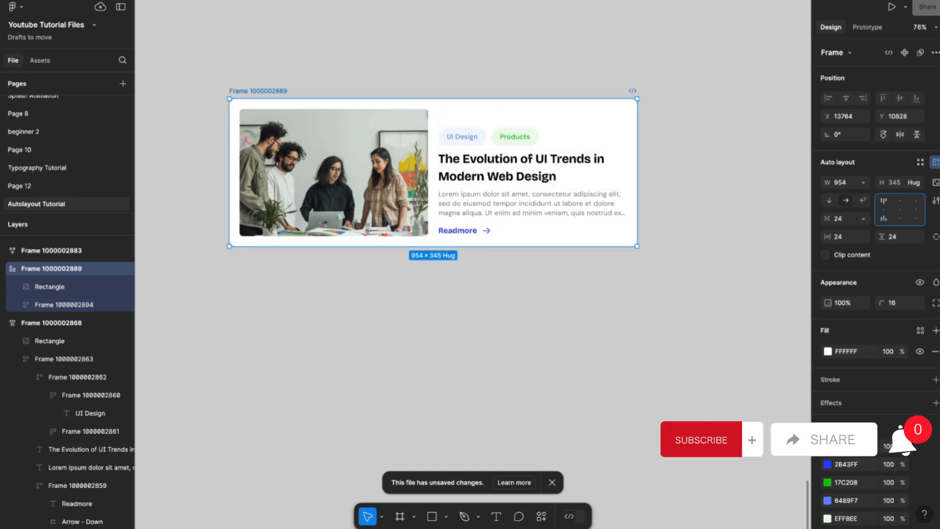
left_click(883, 210)
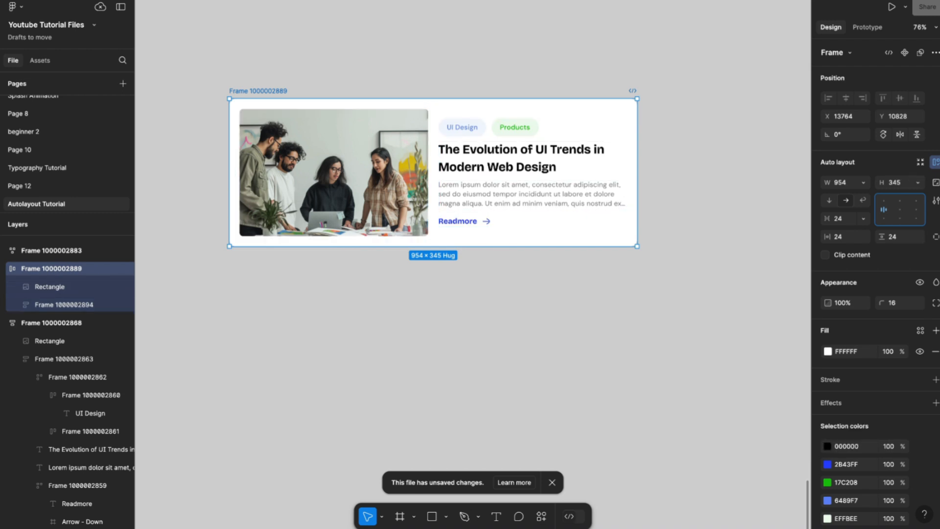
- Switch the card's auto layout direction back to vertical and narrow the card to about 562
left_click(828, 201)
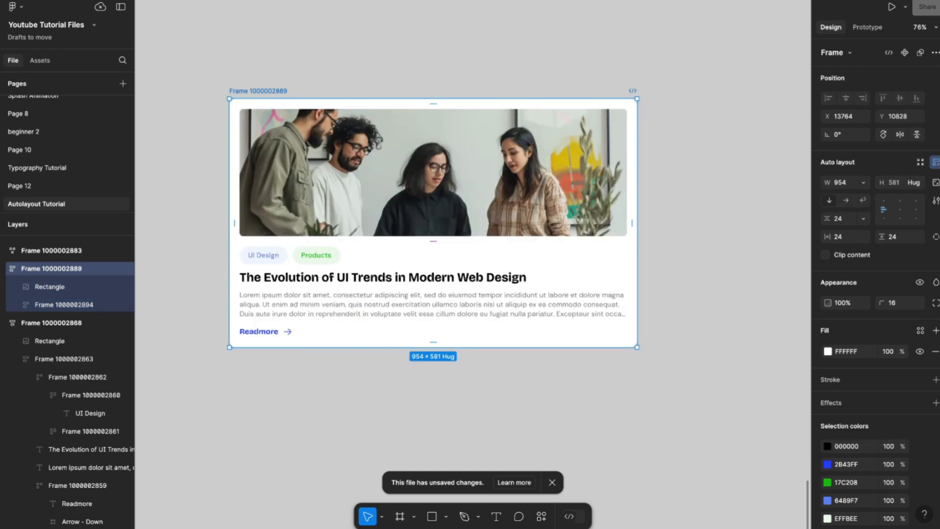
left_click_drag(637, 223, 469, 223)
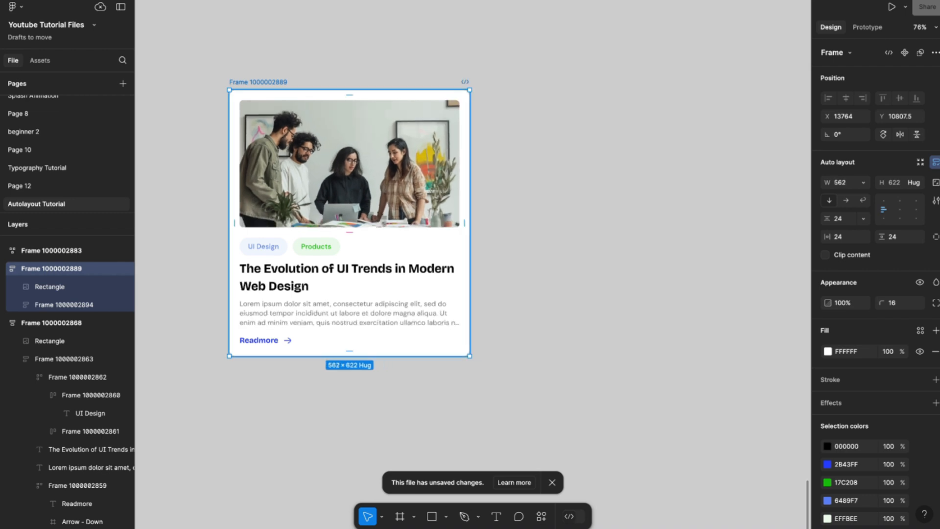
- Move the card on the canvas to about X 14085, Y 10768
left_click_drag(382, 210, 519, 193)
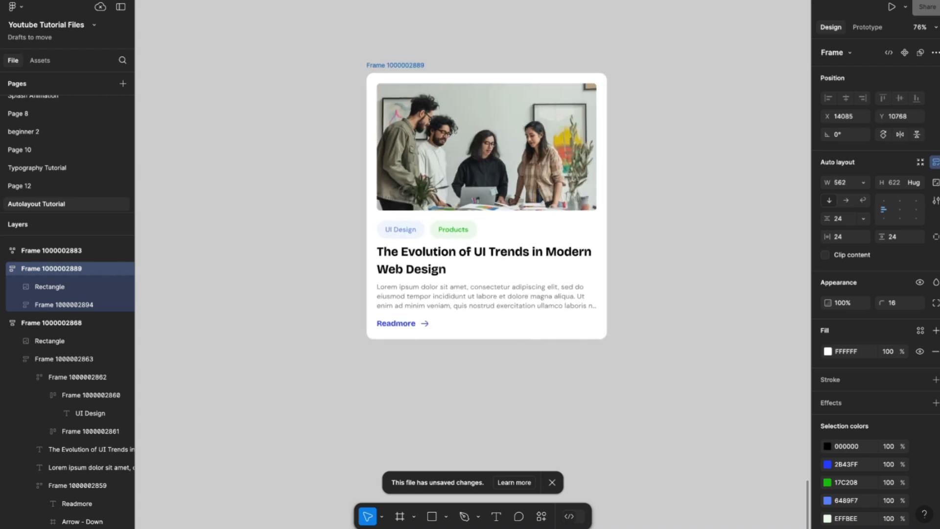
scroll(439, 178, "up", 4)
scroll(438, 177, "right", 1)
scroll(439, 177, "down", 2)
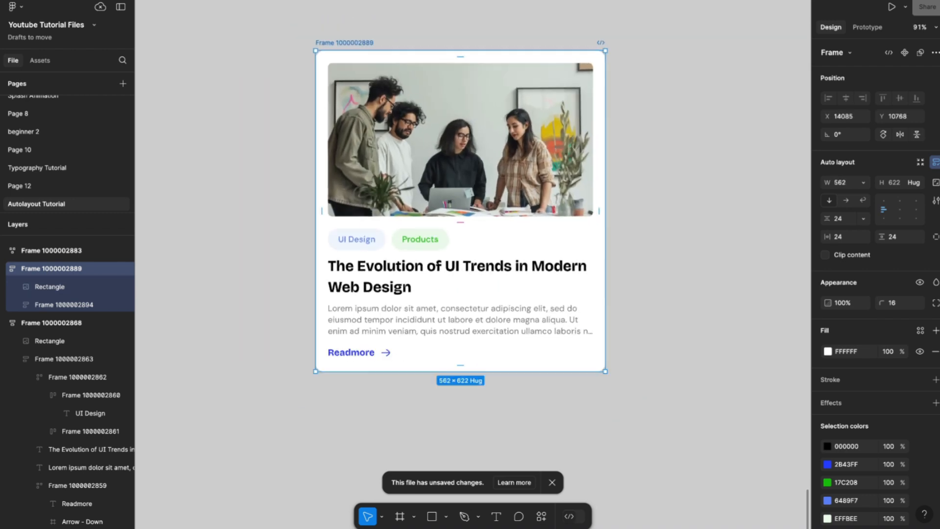